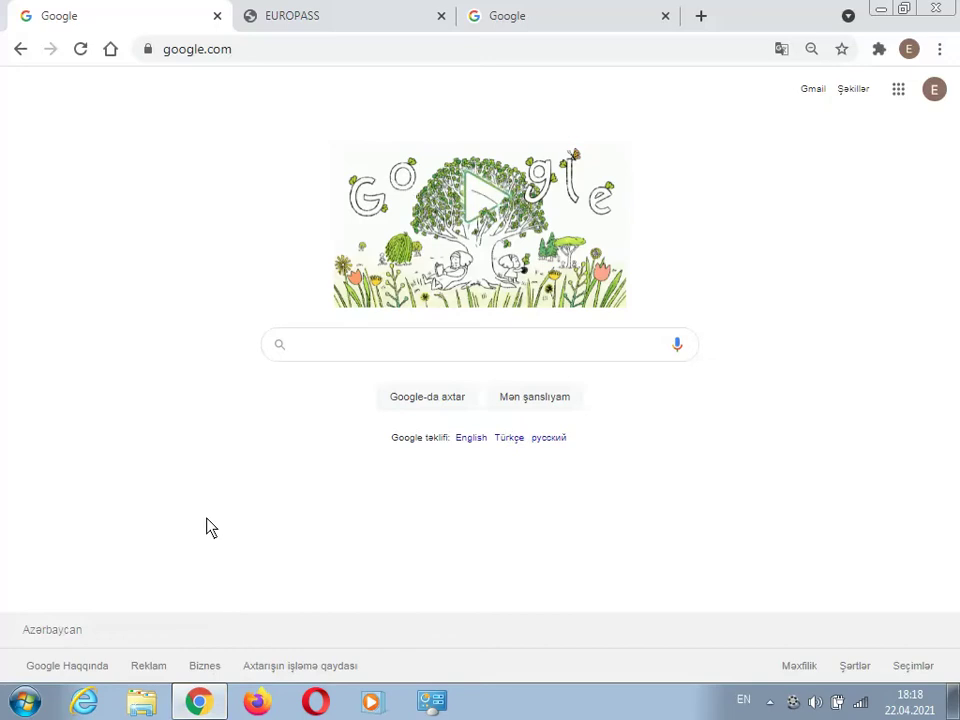
- Search Google for 'europass cv' and open the 'Create your Europass CV' result
text(eu)
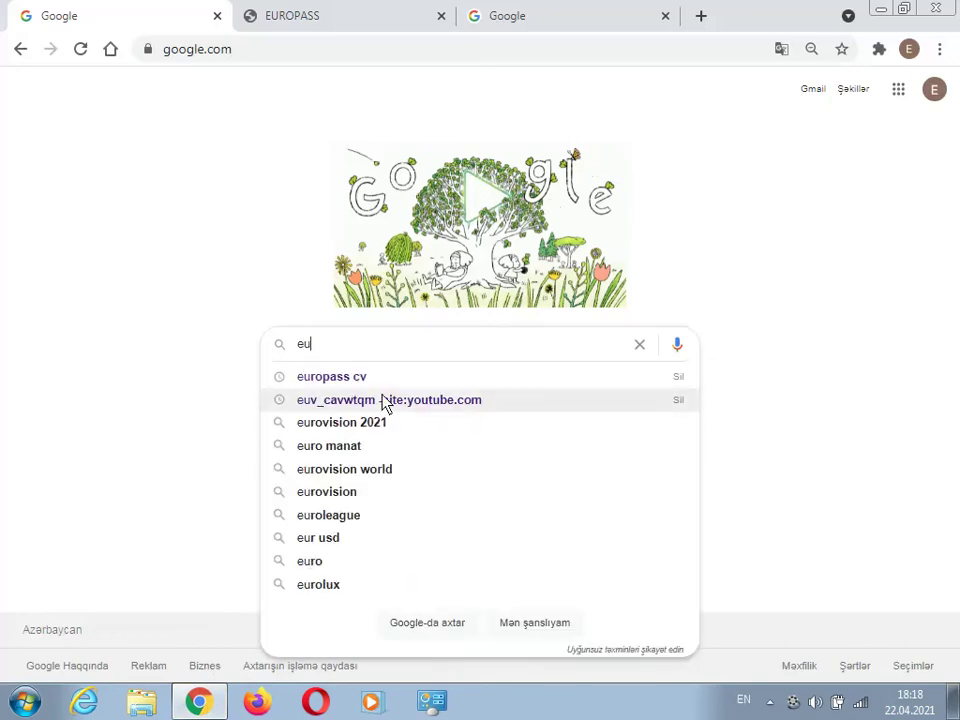
click(369, 378)
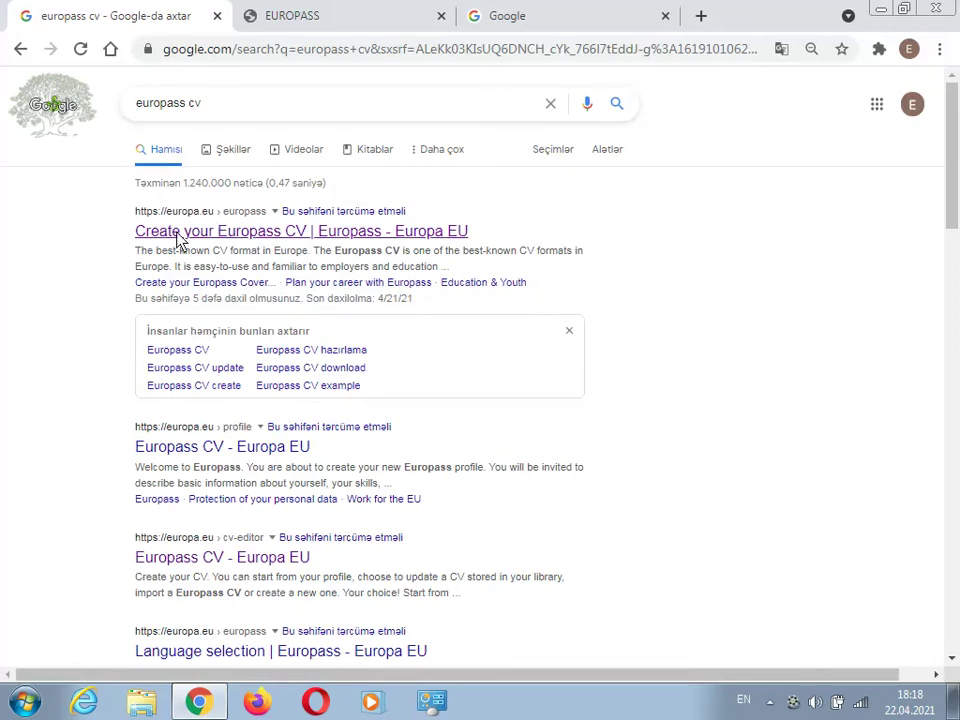
click(240, 240)
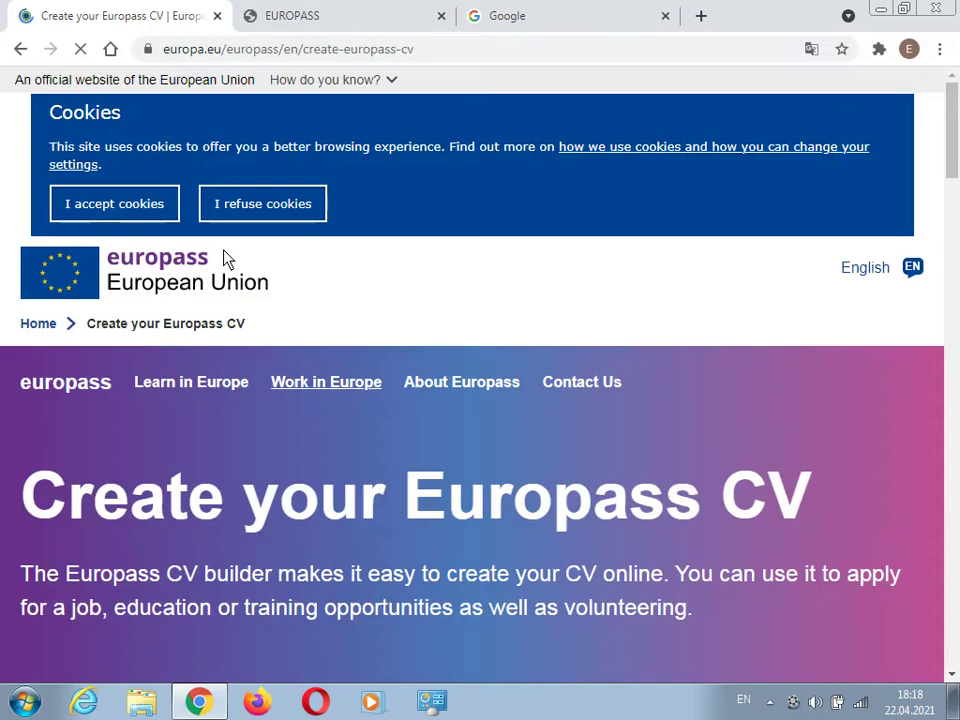
- Open the Europass CV editor and close the 'Before you continue' profile prompt
scroll(309, 350, down, 5)
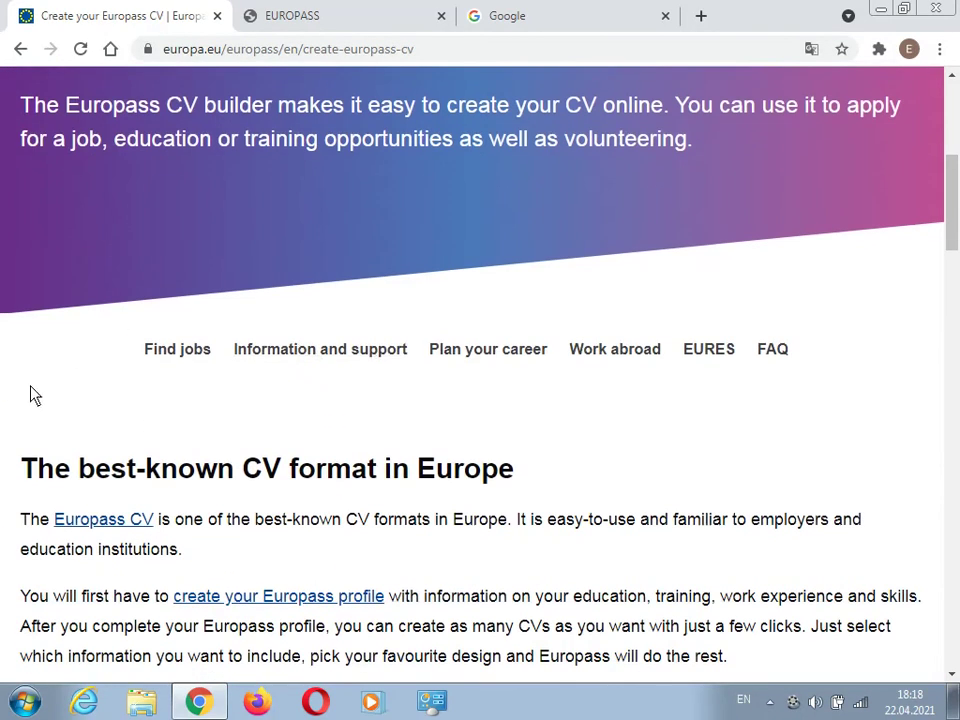
click(112, 528)
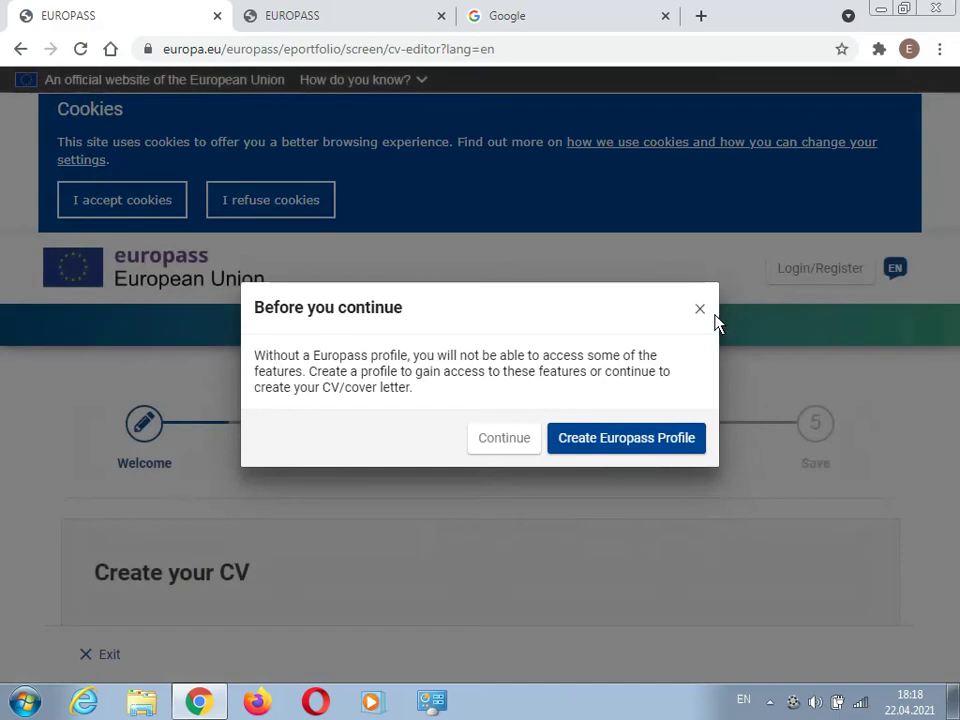
click(701, 309)
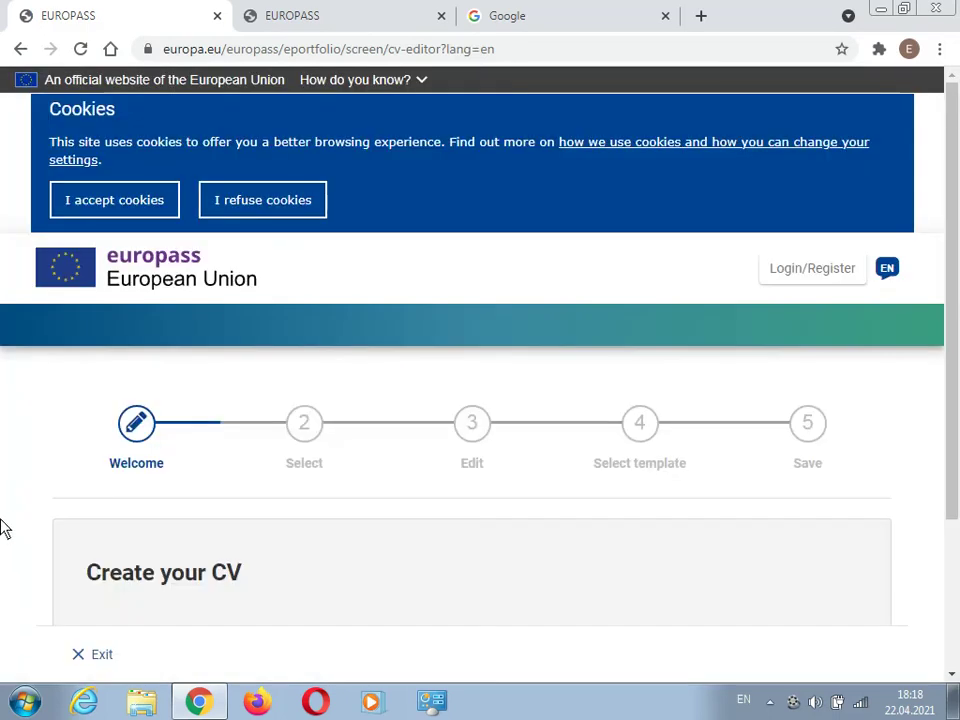
scroll(10, 525, down, 2)
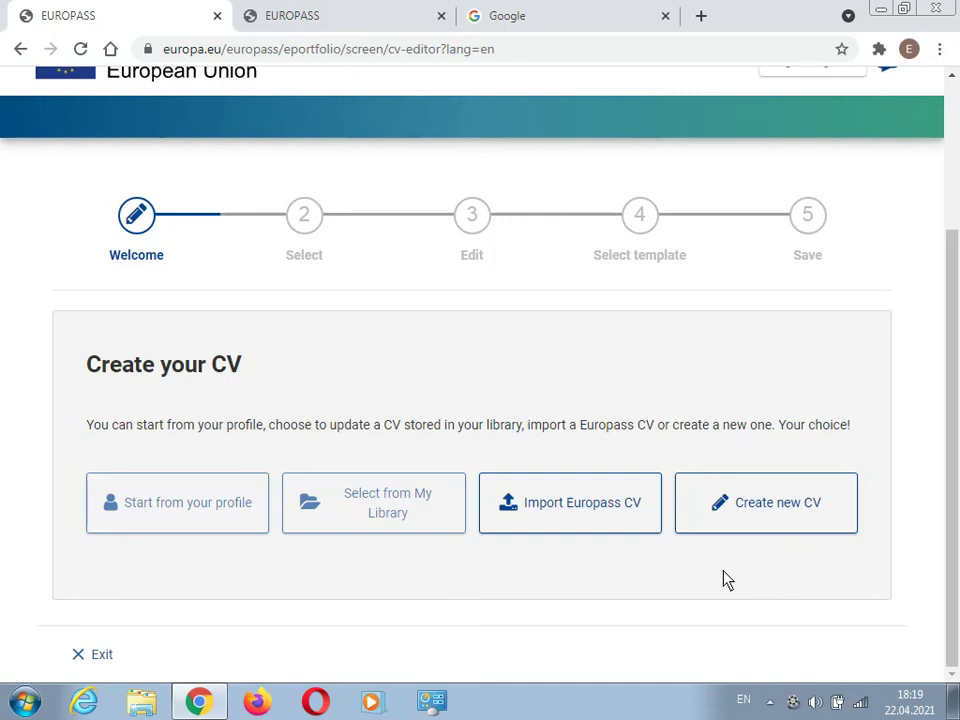
- Create a new CV, then switch to the EUROPASS tab with name and nationality filled in
click(752, 510)
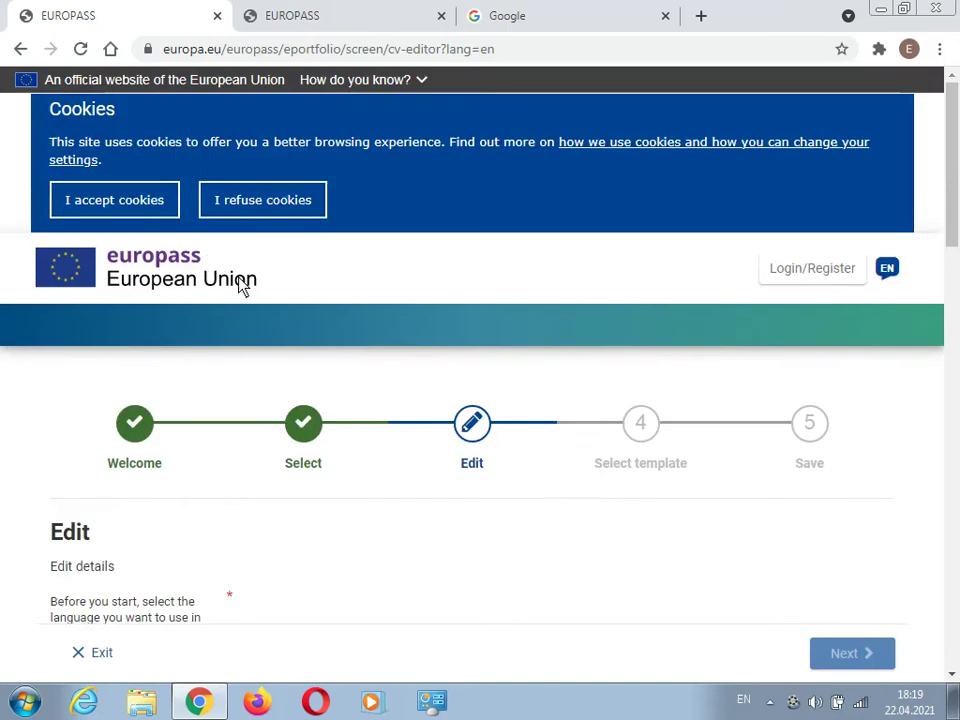
scroll(306, 324, down, 1)
scroll(111, 328, down, 2)
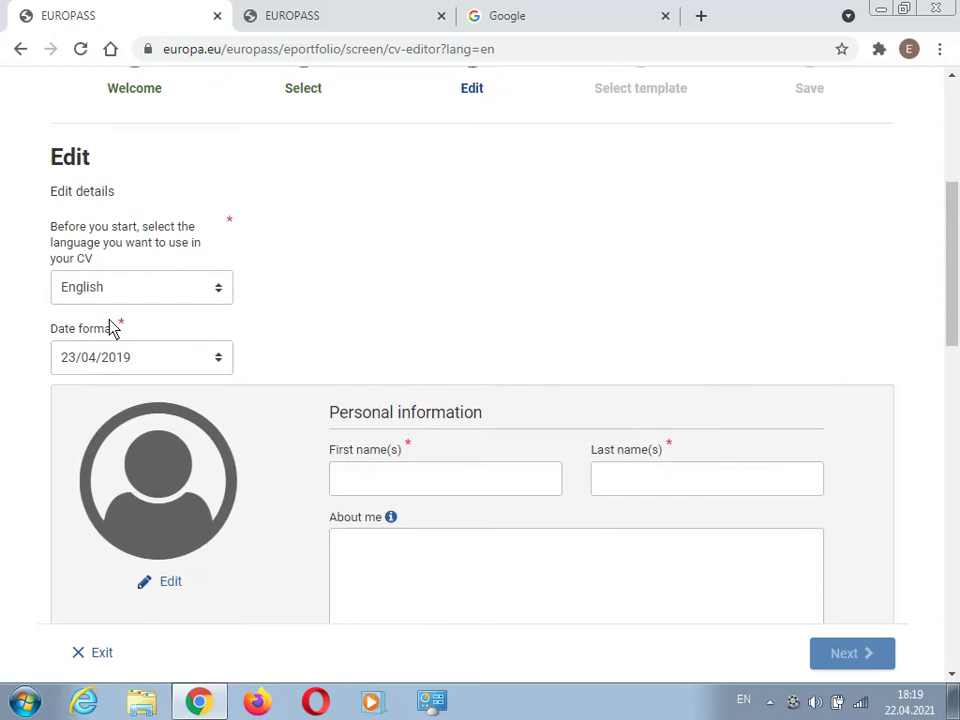
scroll(316, 250, down, 1)
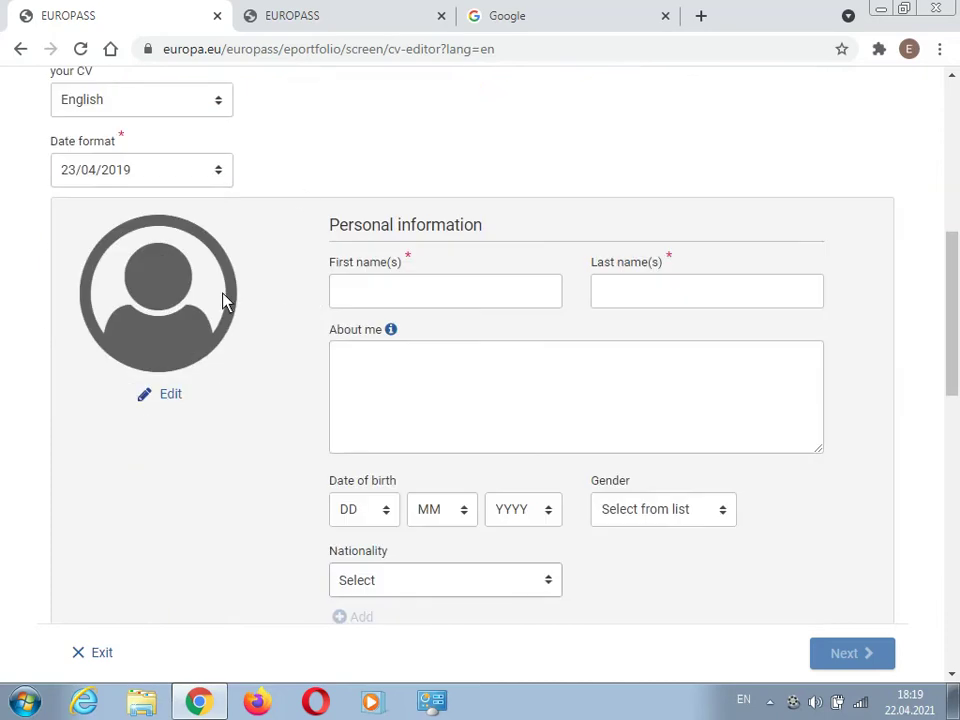
scroll(294, 240, up, 4)
click(300, 16)
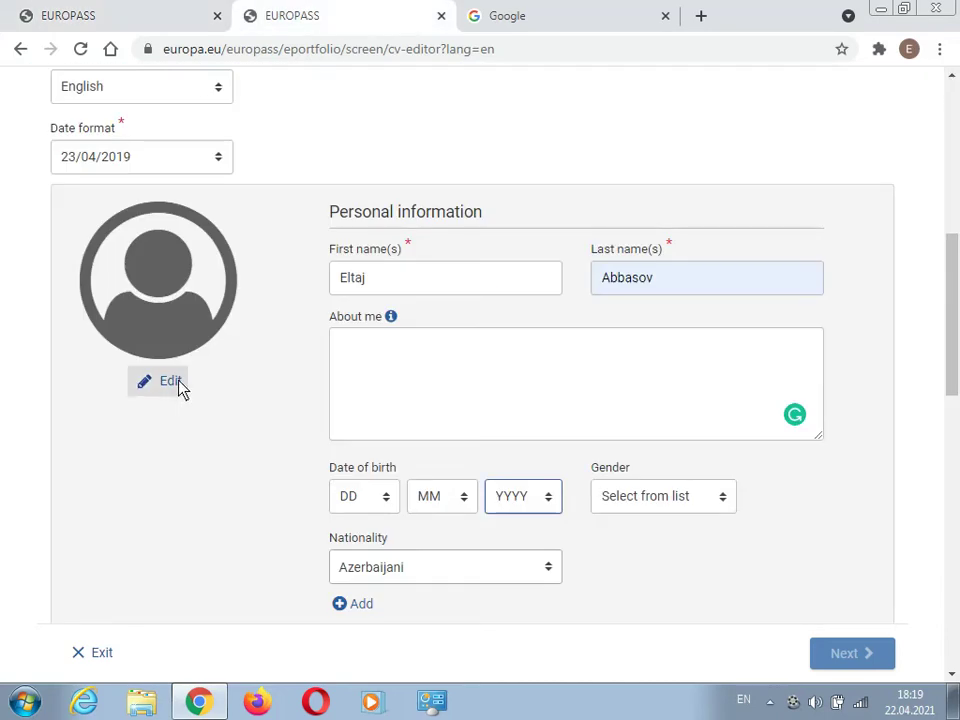
scroll(338, 467, up, 1)
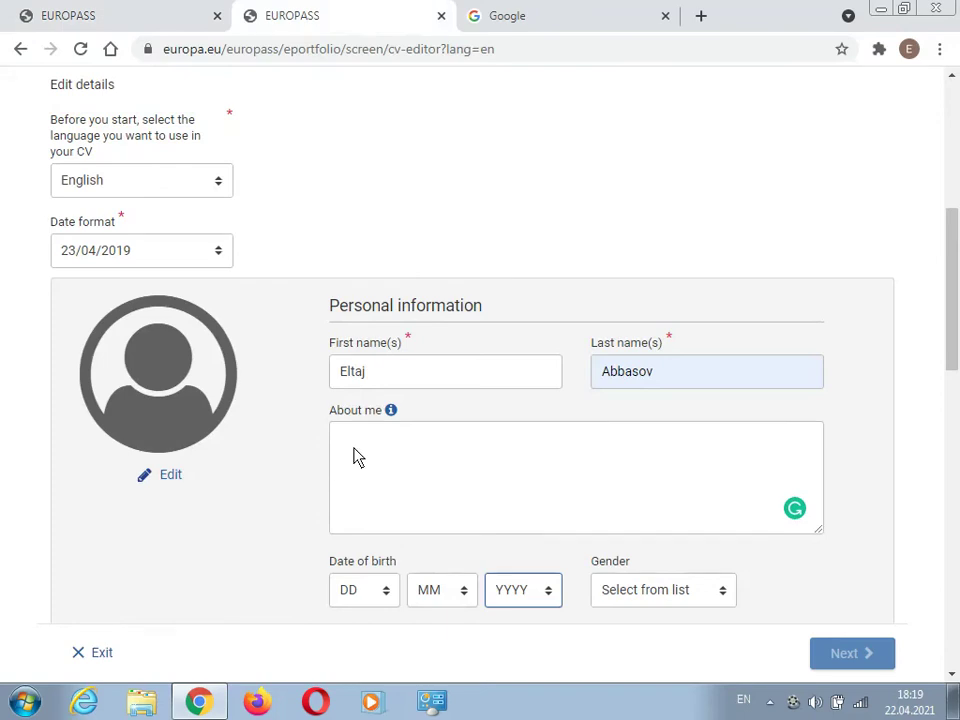
- Write the About me text: hardworking, ambitious, frank, passionate, ending 'important issue at job.'
click(354, 453)
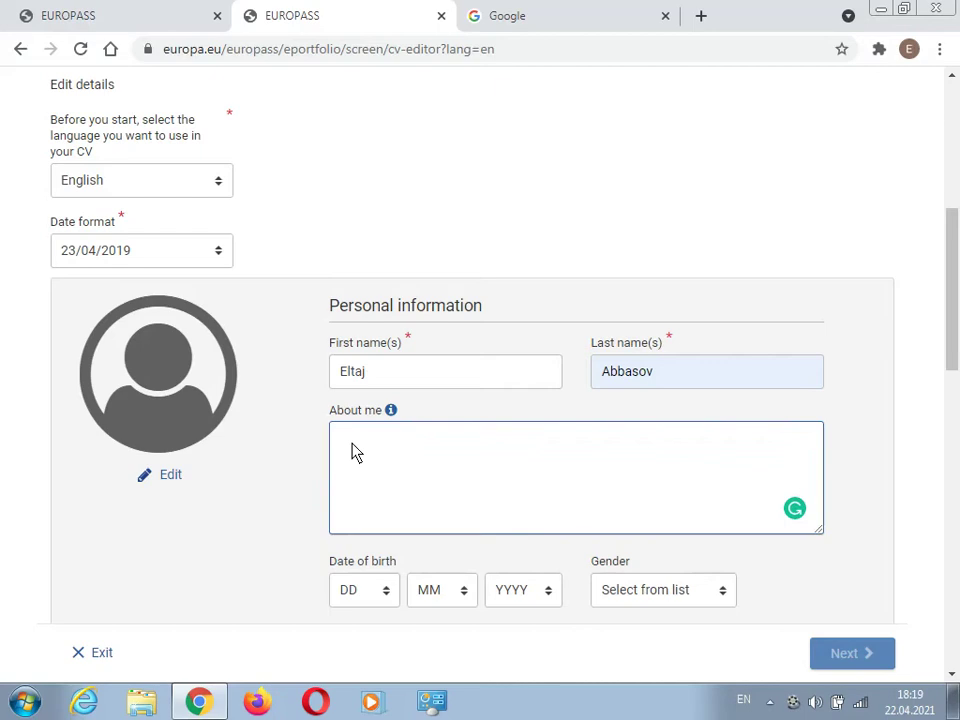
text(I'm hardworking)
click(352, 450)
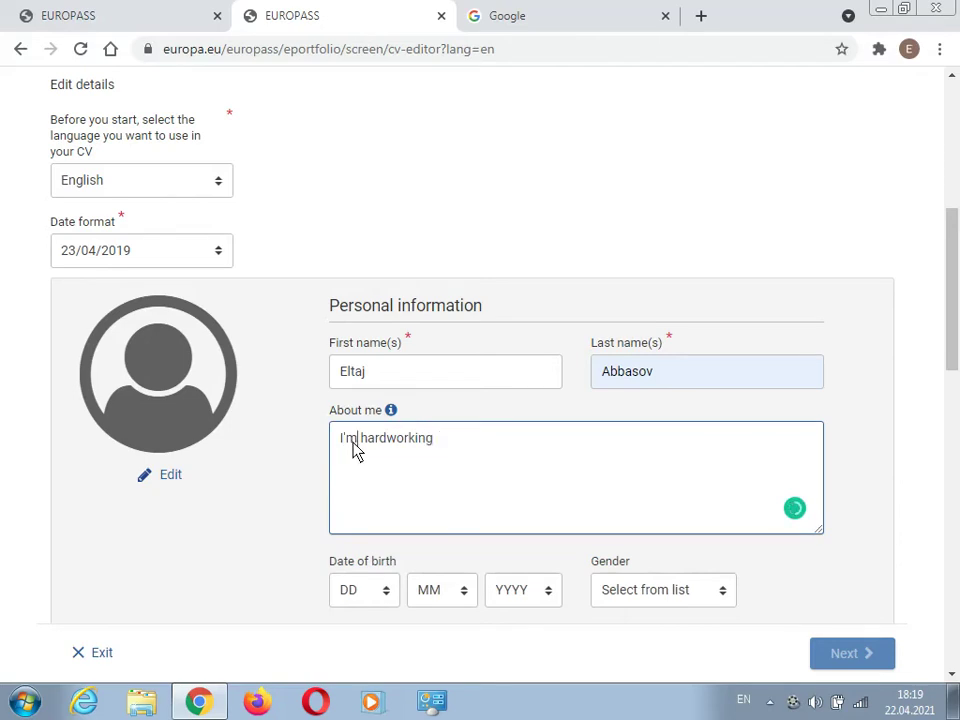
click(460, 448)
text(and am)
text(bitious )
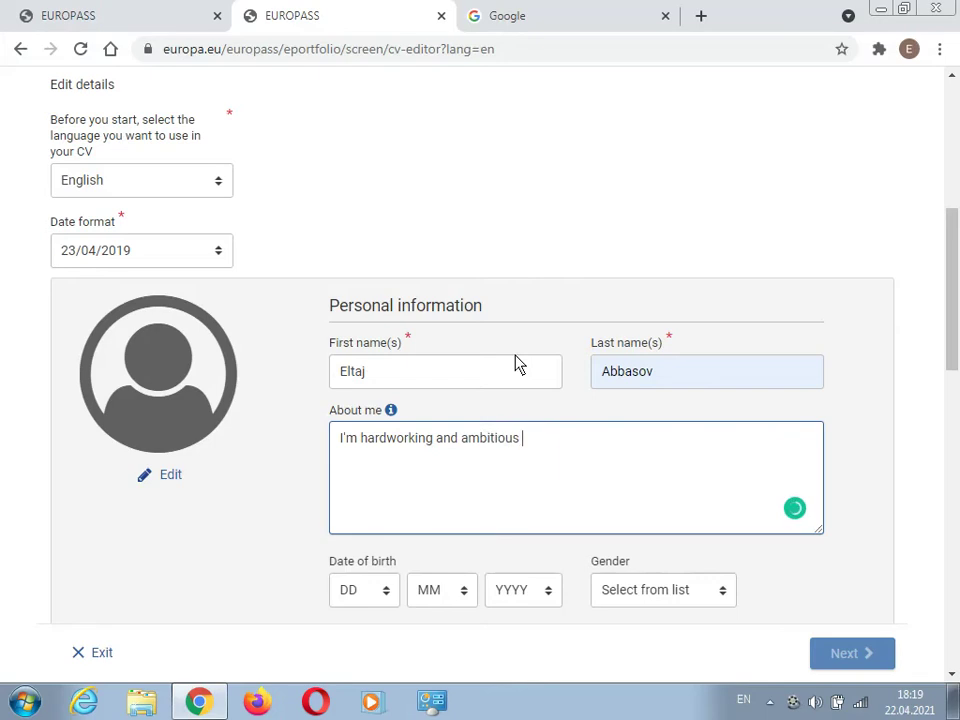
text(individua)
text(l wit)
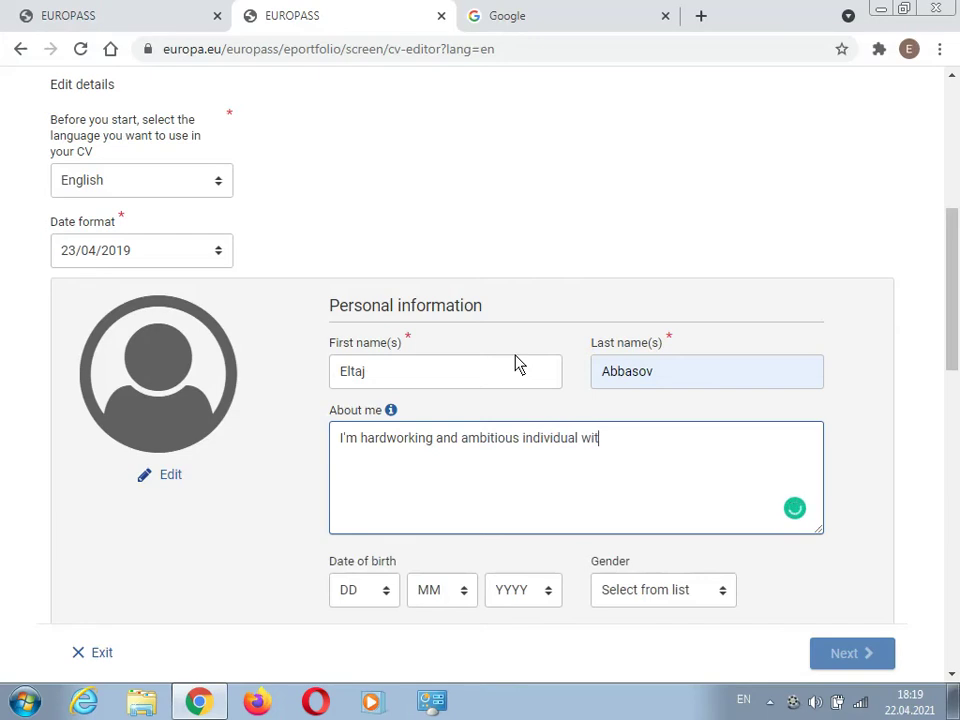
text(h a grea)
text(t passion)
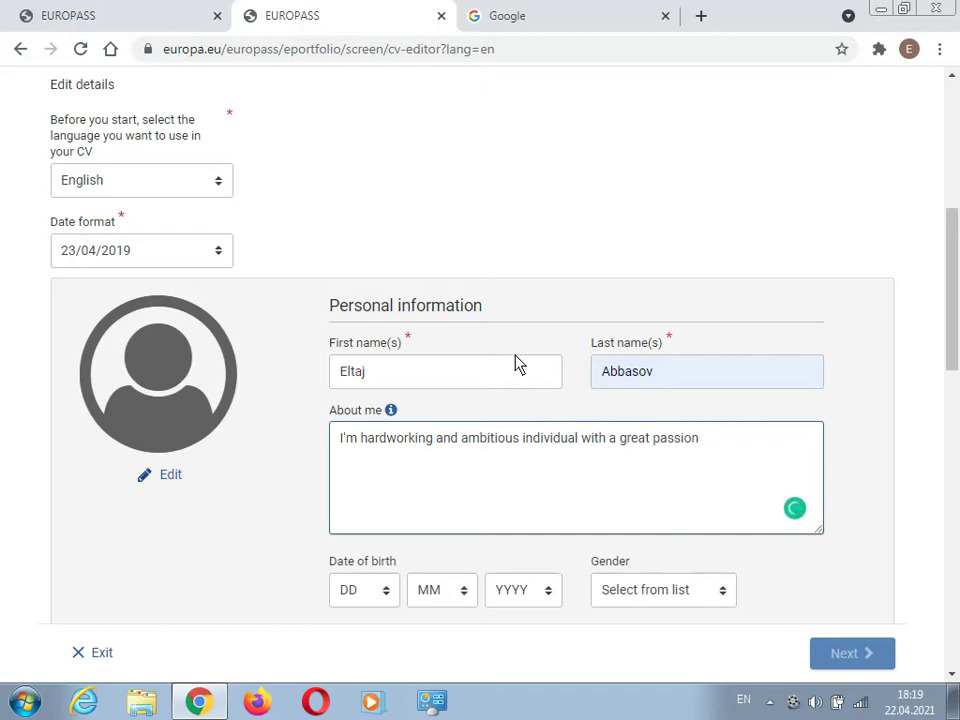
text(.My char)
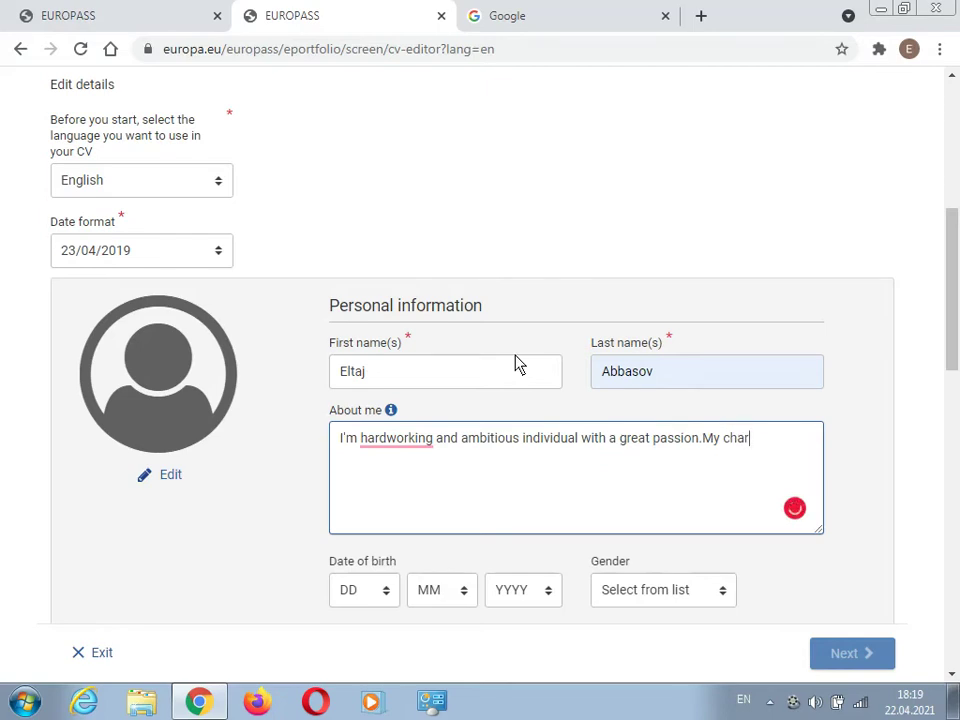
text(acteristic is t)
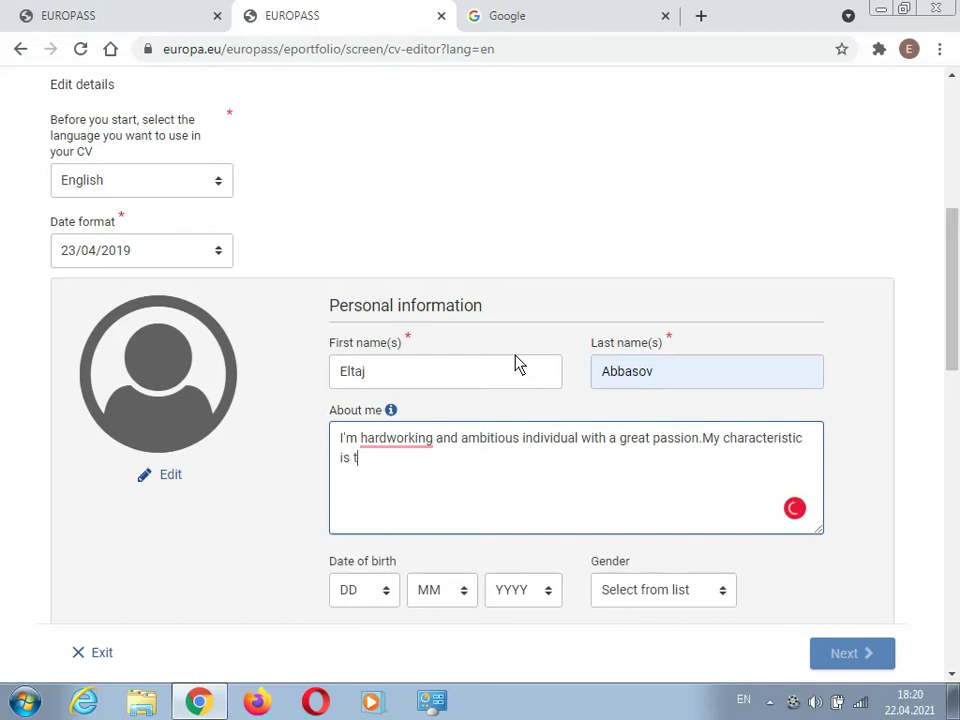
text(o be frank that )
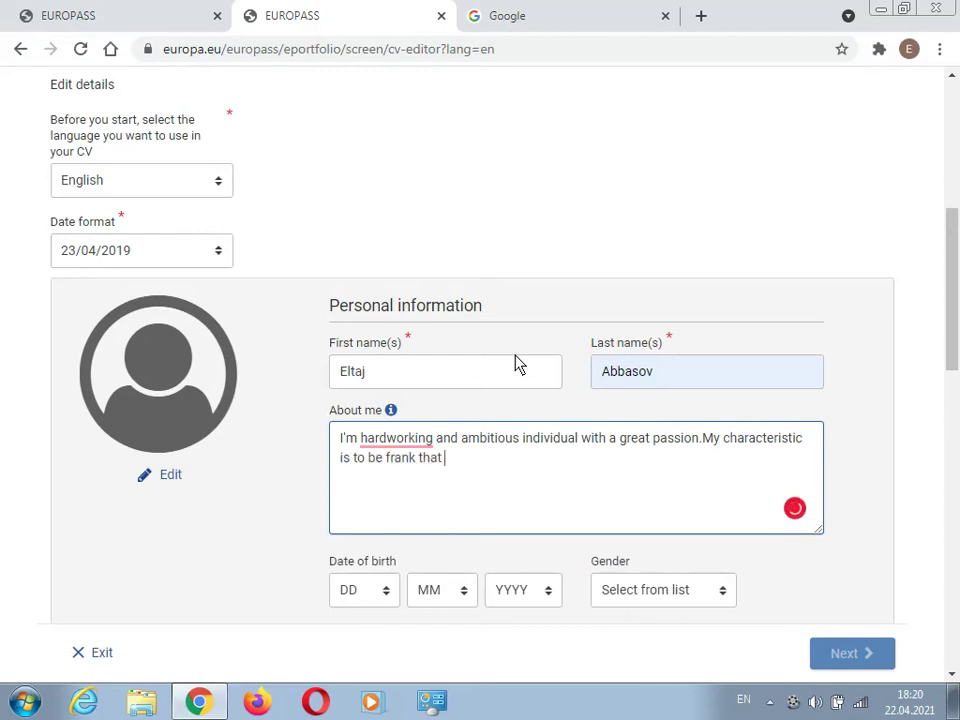
text(is imor)
key(BackSpace)
key(BackSpace)
text(portant iss)
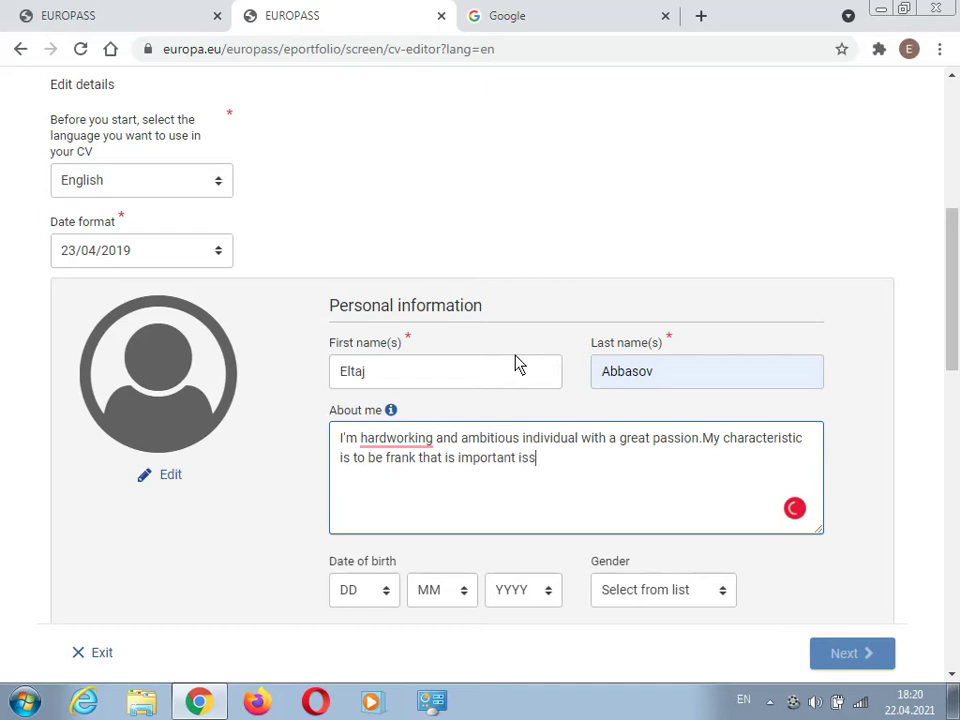
text(ue at job.)
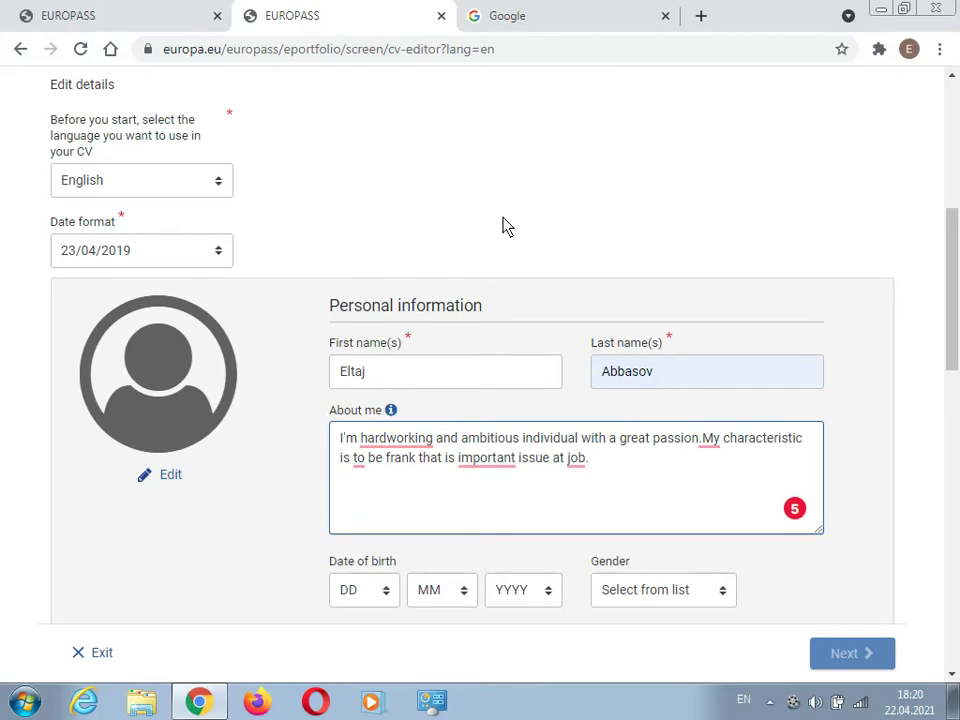
scroll(503, 225, down, 2)
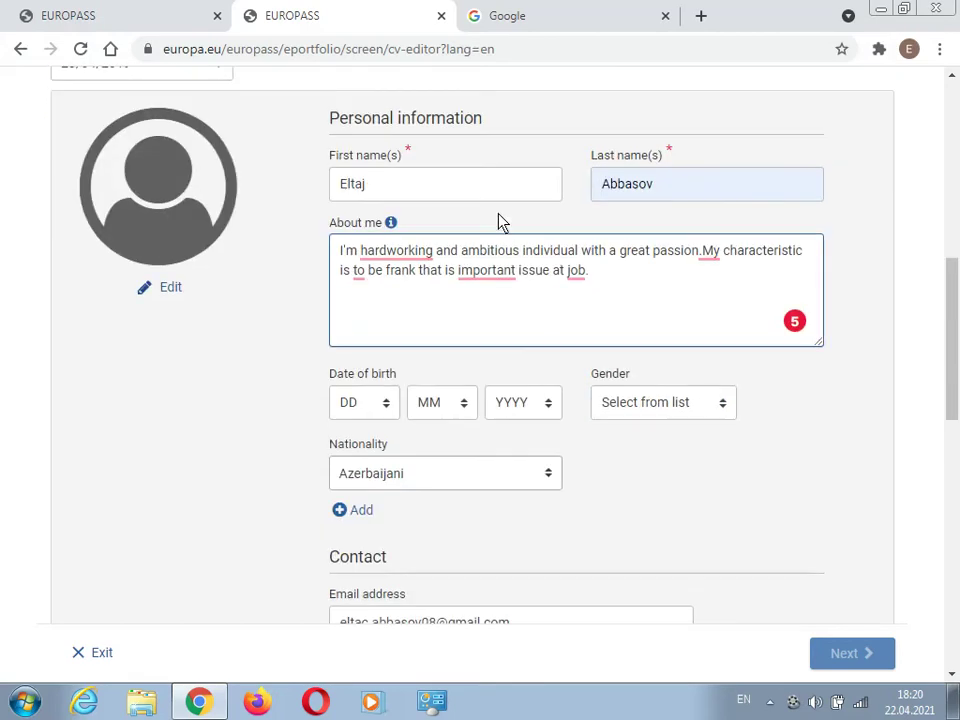
click(360, 402)
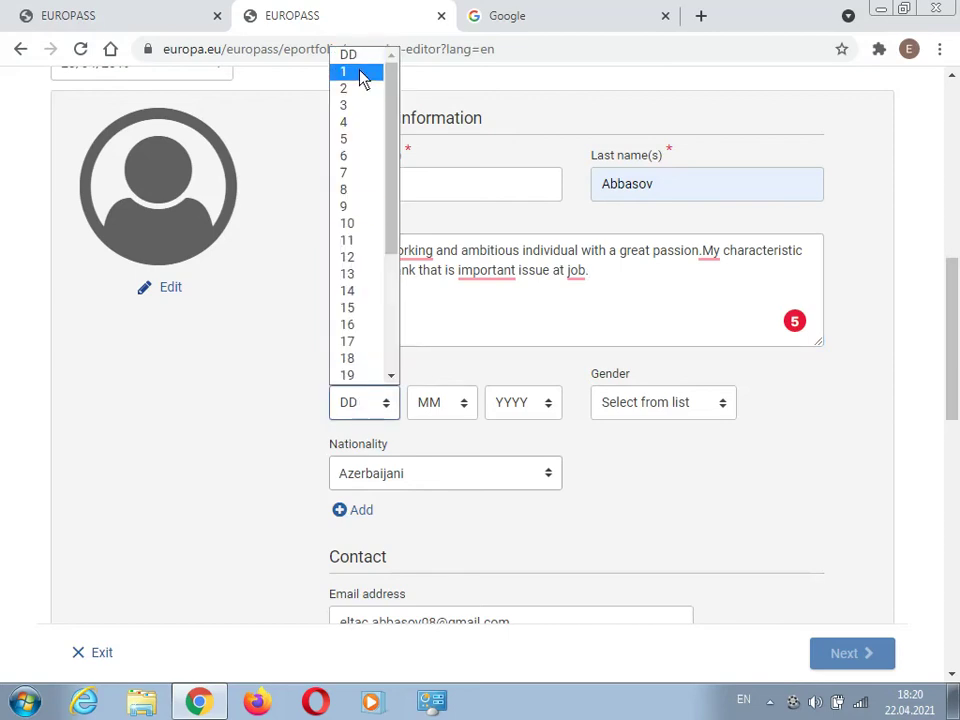
click(364, 74)
click(439, 402)
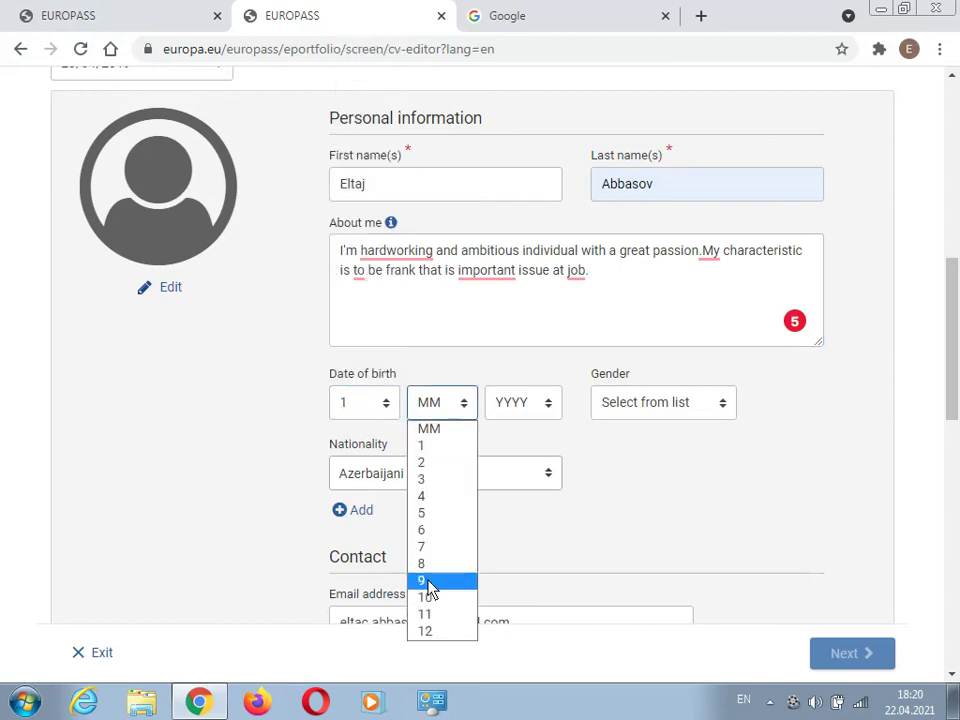
click(426, 579)
click(508, 410)
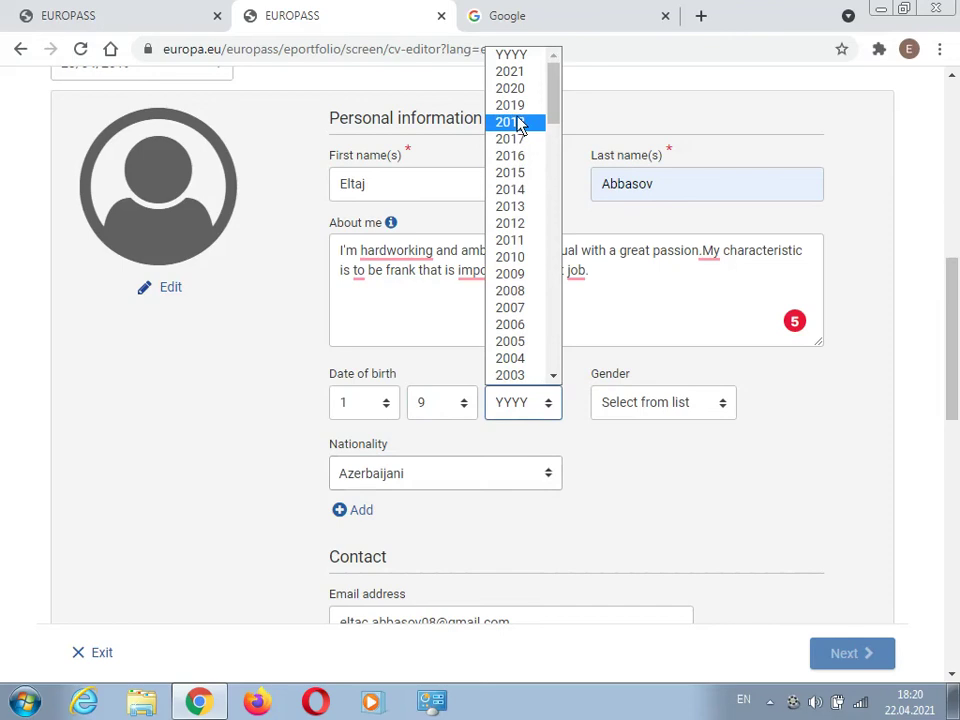
scroll(520, 352, down, 2)
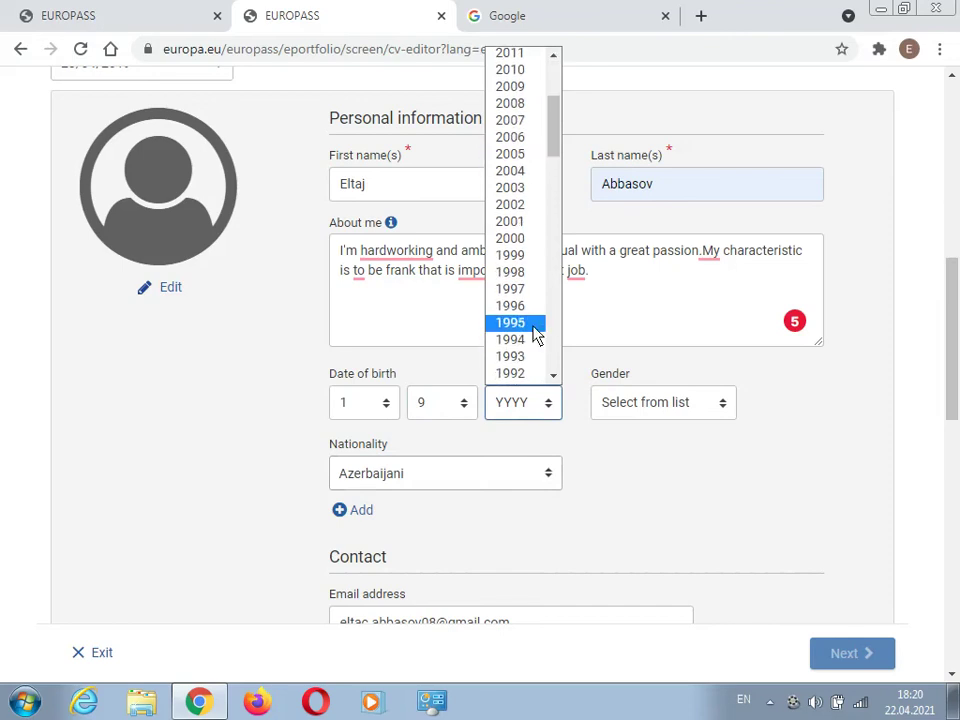
click(526, 276)
click(525, 402)
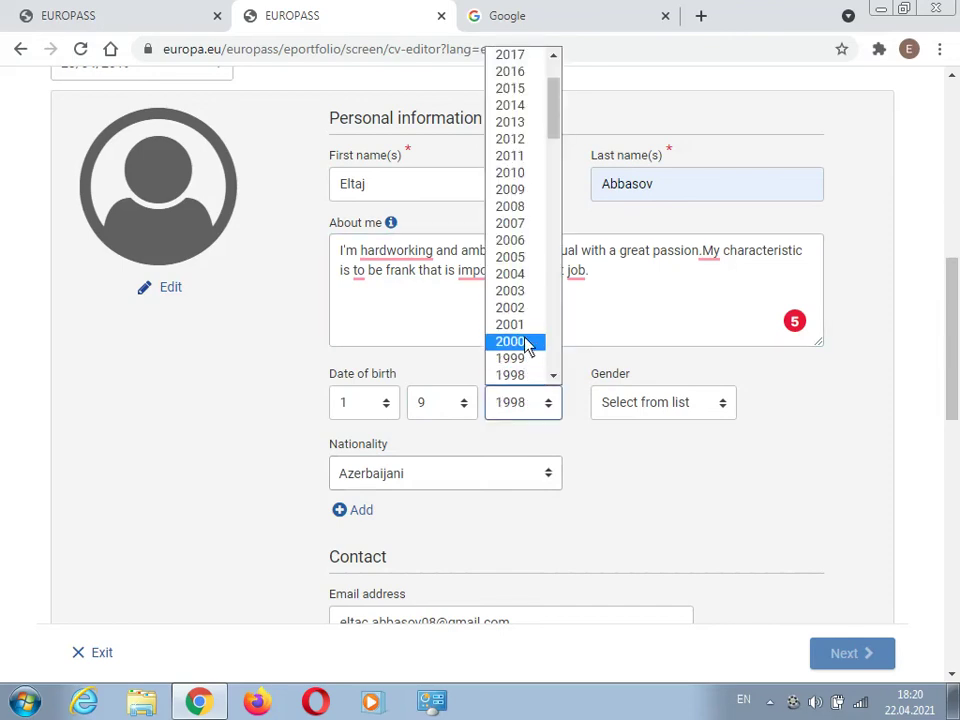
click(515, 358)
click(622, 402)
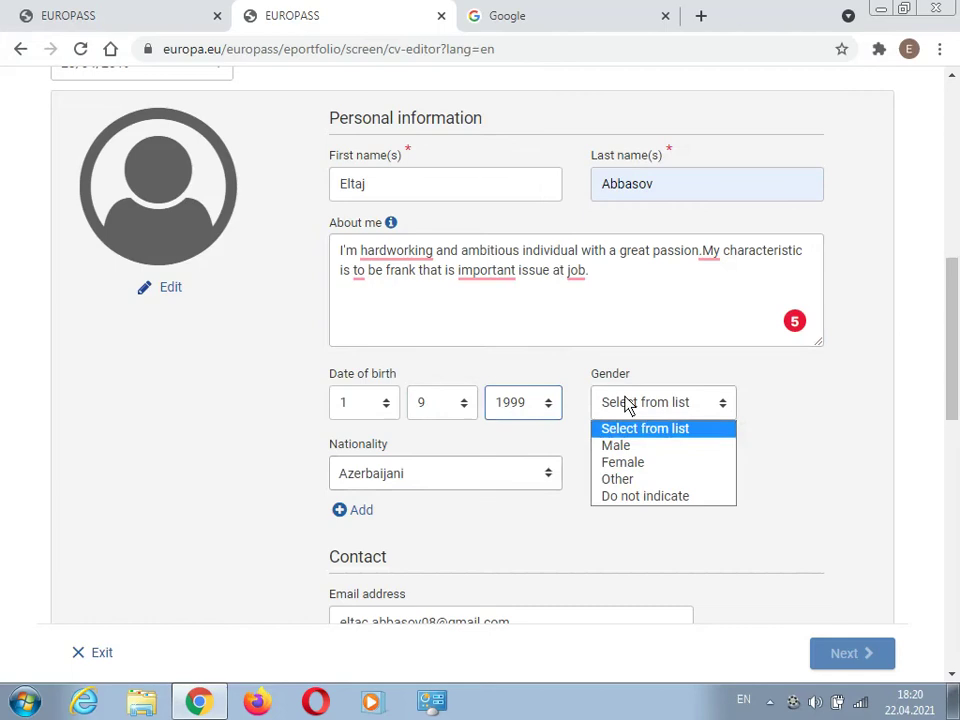
click(632, 448)
- Choose LinkedIn, after first picking Twitter, as the social media network in Contact details
scroll(212, 418, down, 1)
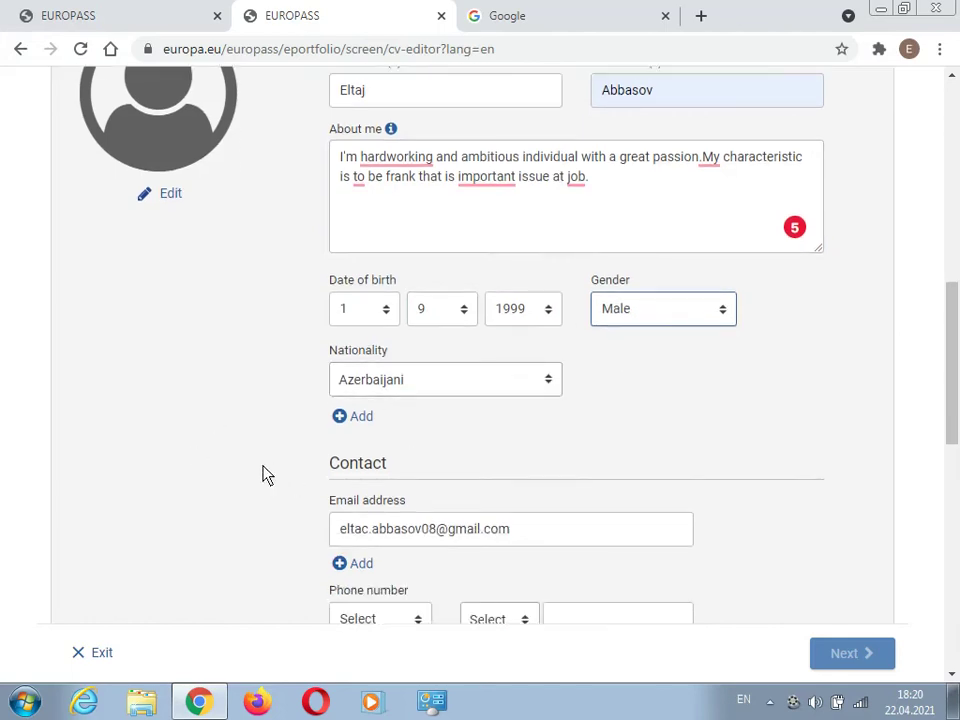
scroll(260, 470, down, 2)
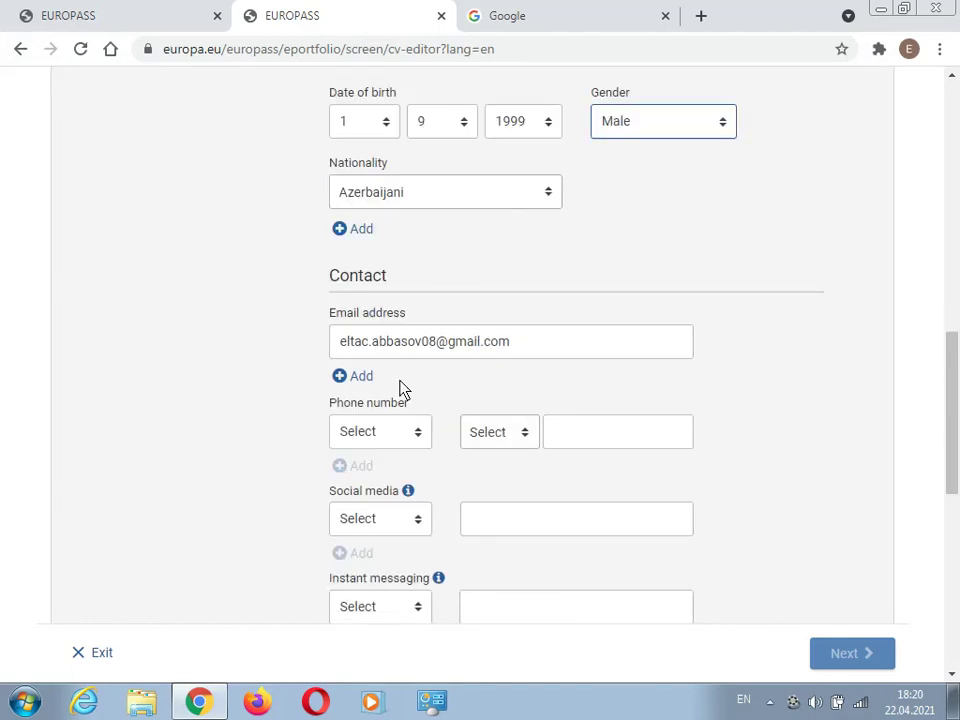
scroll(362, 443, down, 1)
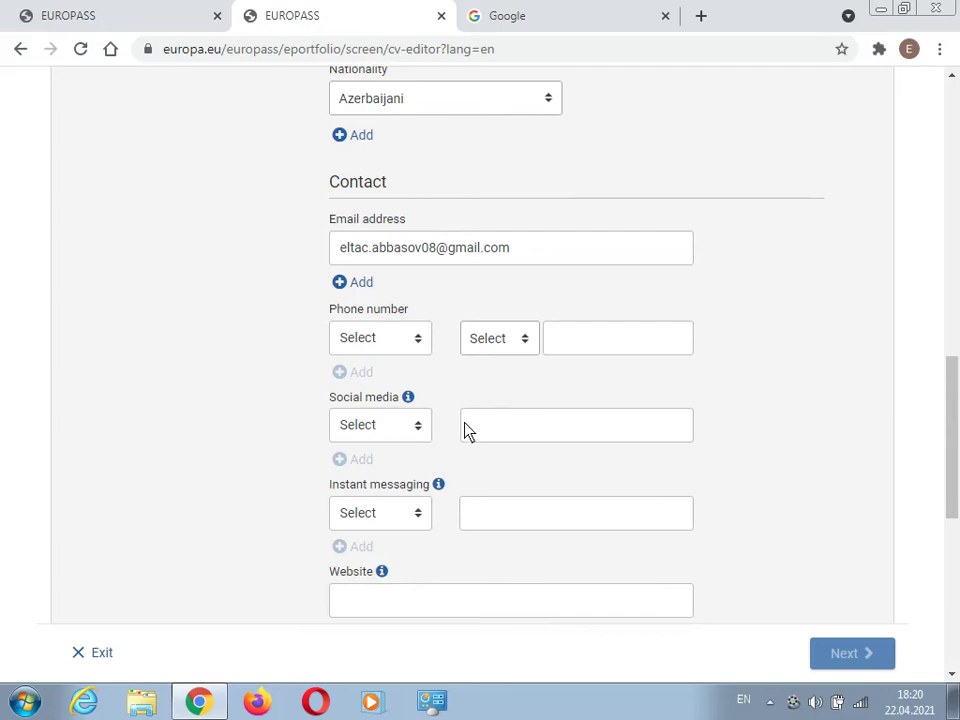
click(379, 425)
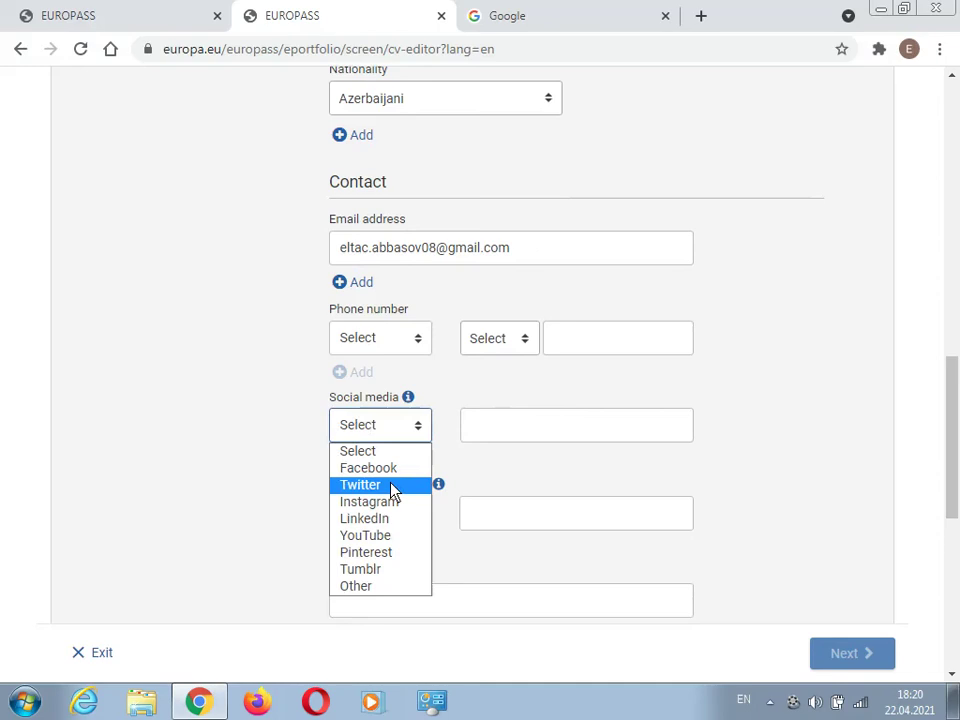
click(392, 485)
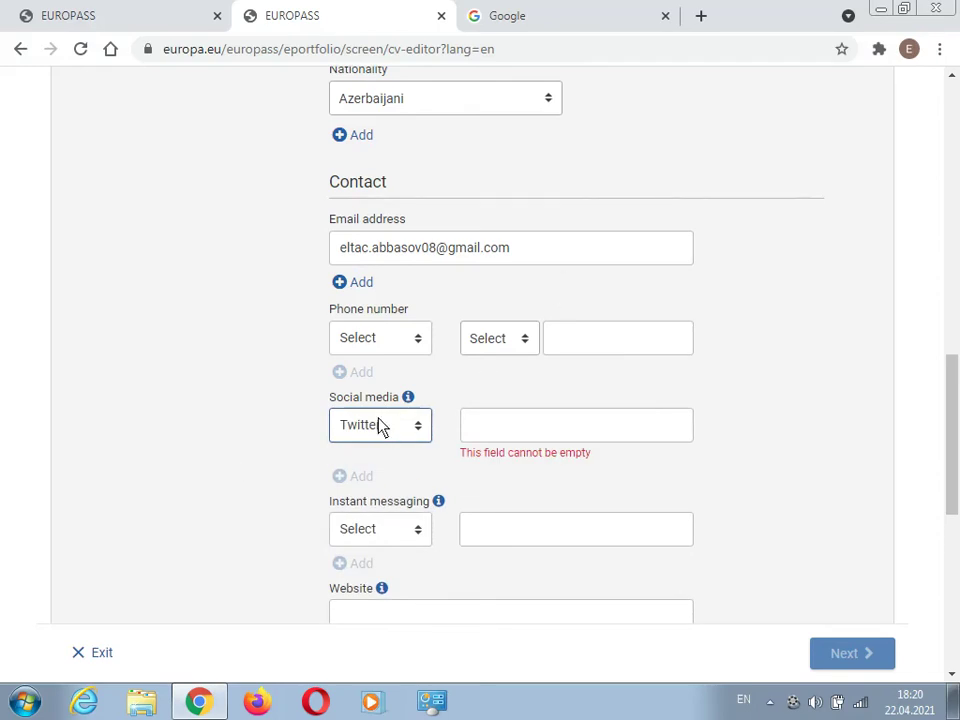
click(425, 425)
click(375, 519)
- Copy the LinkedIn profile address from the Google tab
click(518, 16)
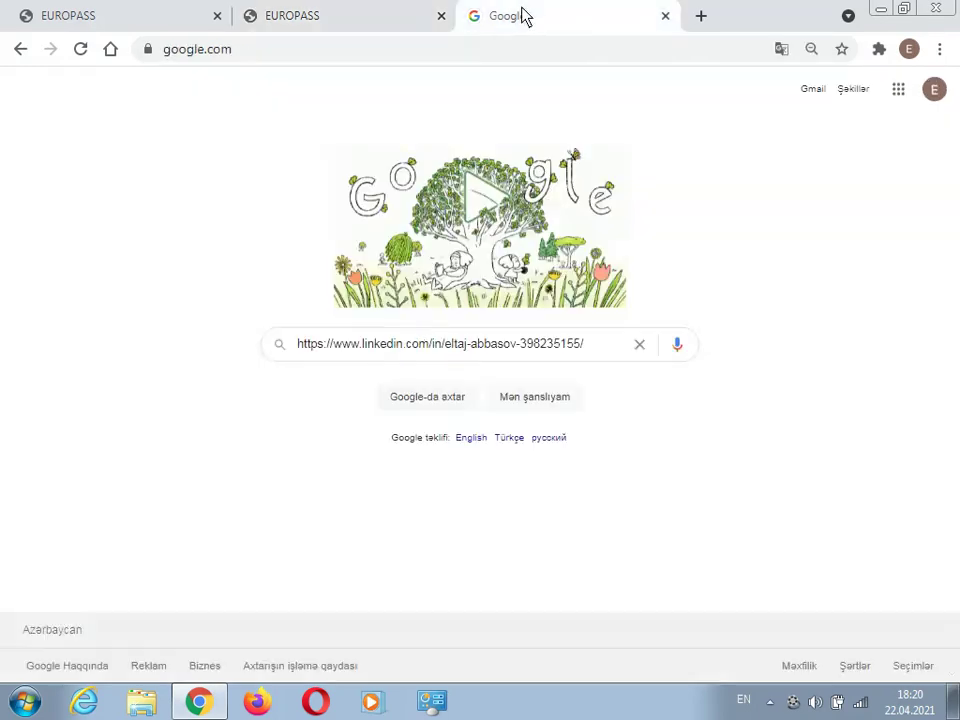
triple_click(410, 344)
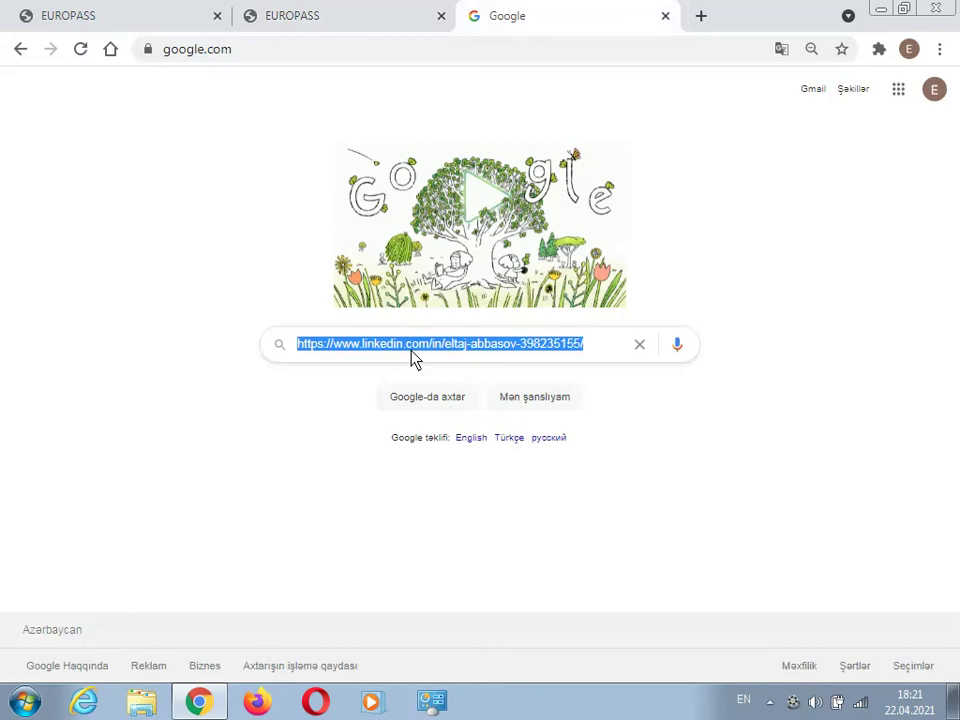
right_click(412, 352)
click(478, 389)
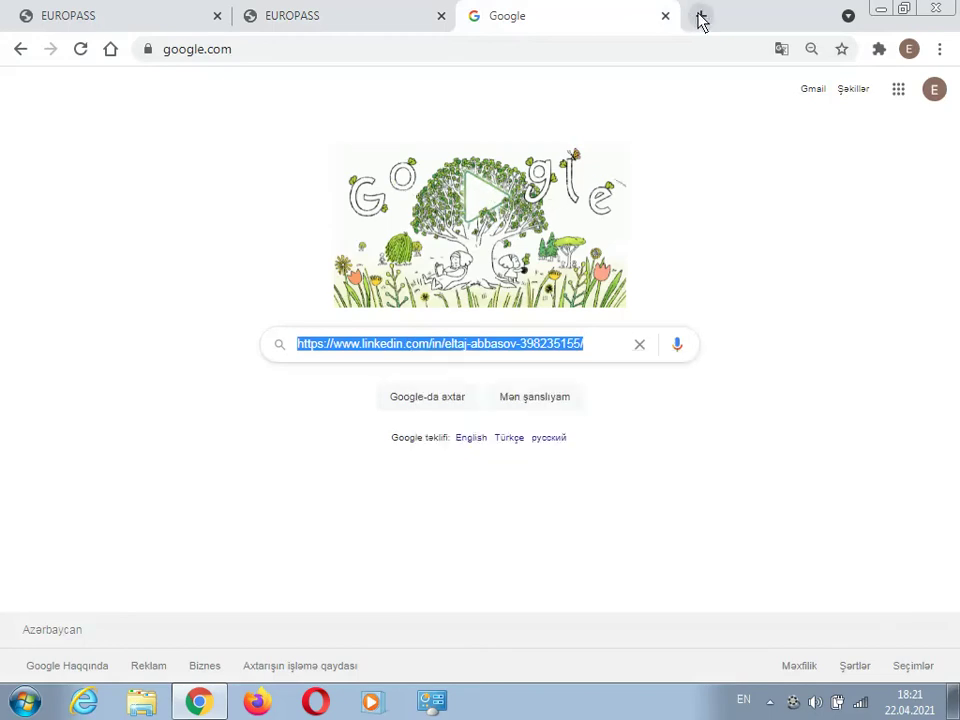
- Shorten the LinkedIn address on bitly.com and copy the resulting bit.ly link
click(697, 16)
text(bi)
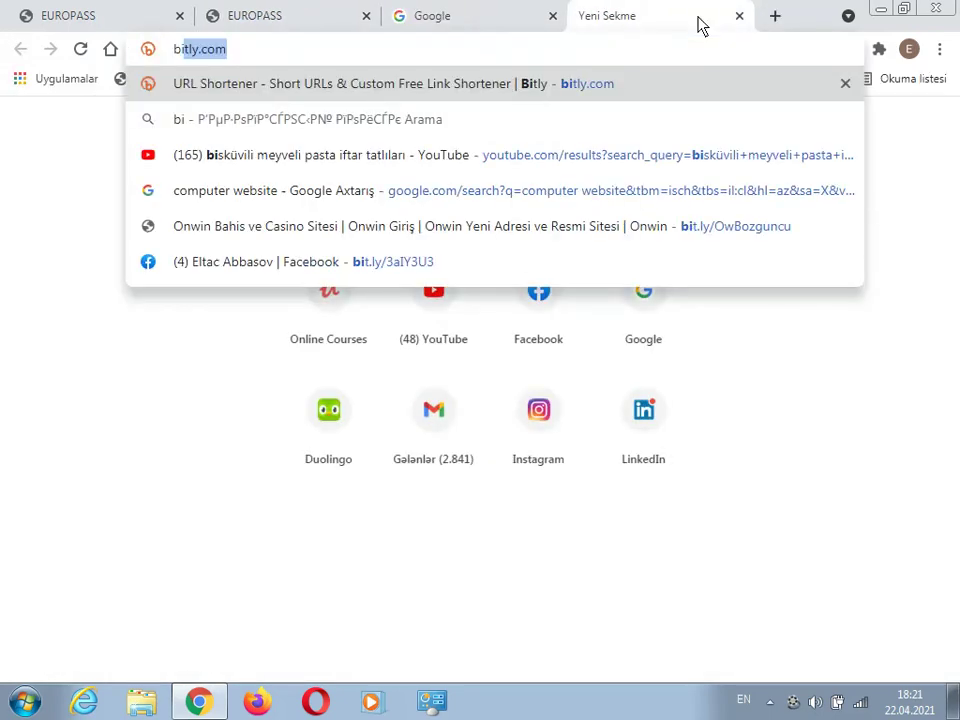
key(Return)
scroll(258, 478, down, 2)
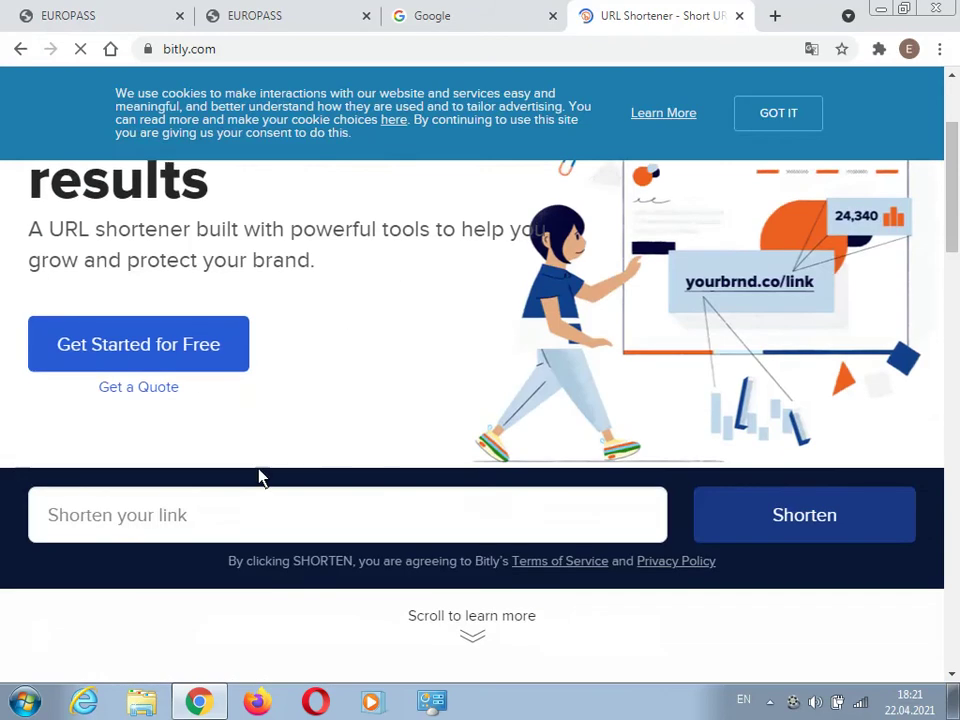
click(222, 512)
right_click(223, 512)
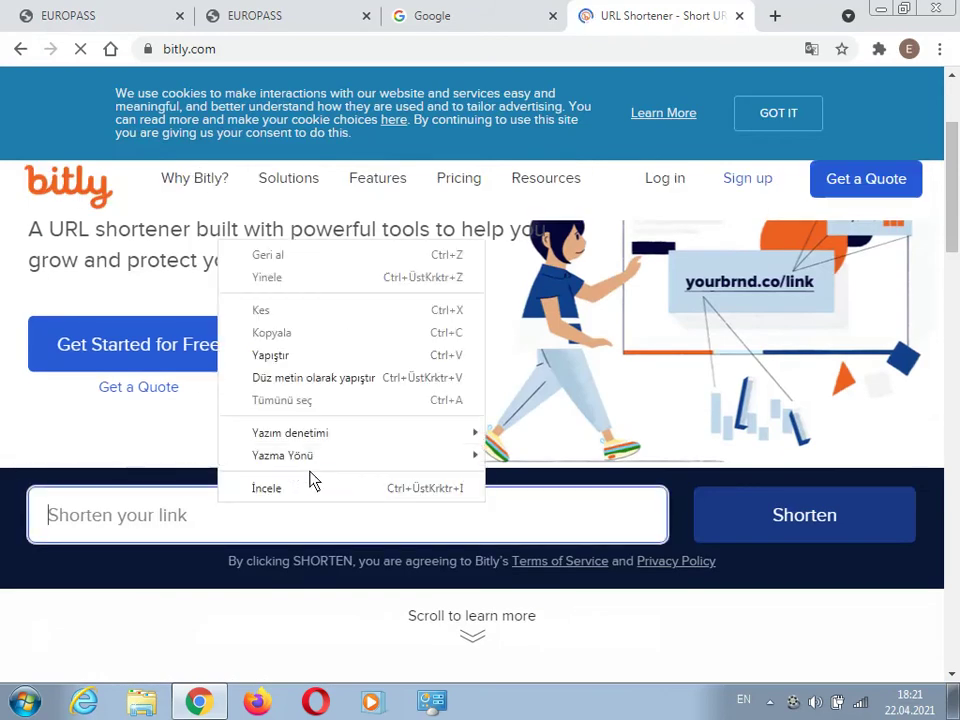
click(328, 364)
click(755, 525)
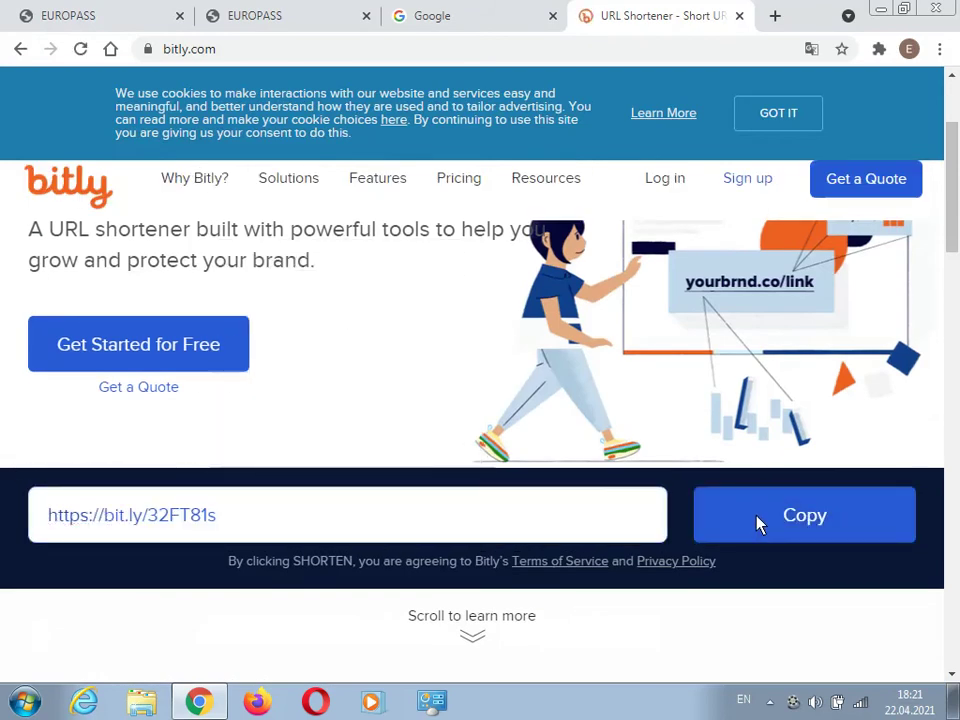
click(757, 525)
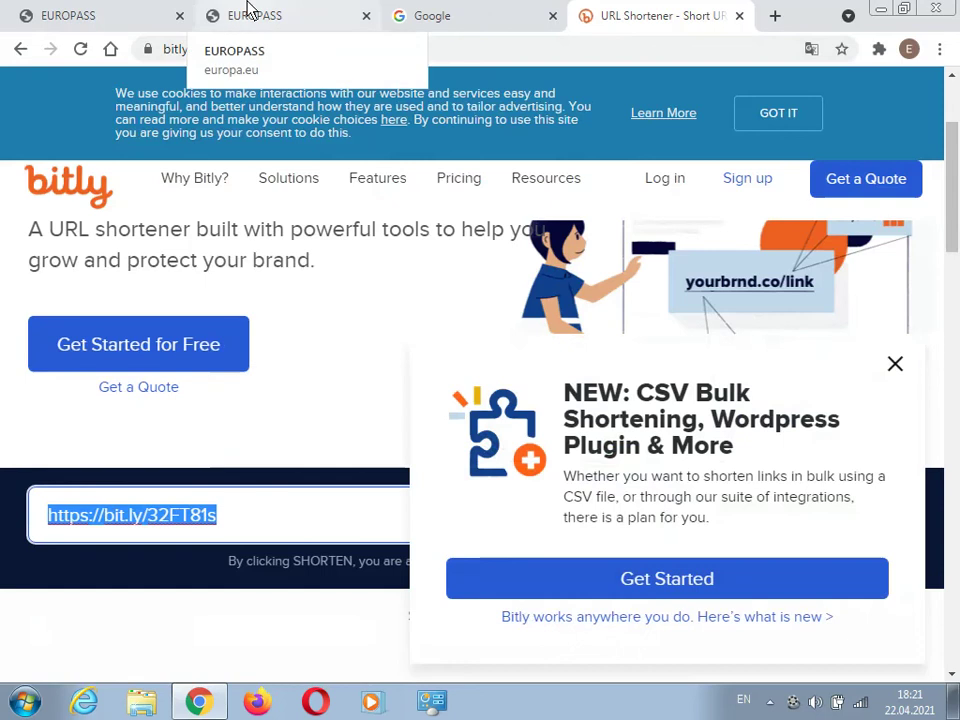
click(250, 14)
- Paste the bit.ly link into the LinkedIn field, then delete it again
click(555, 430)
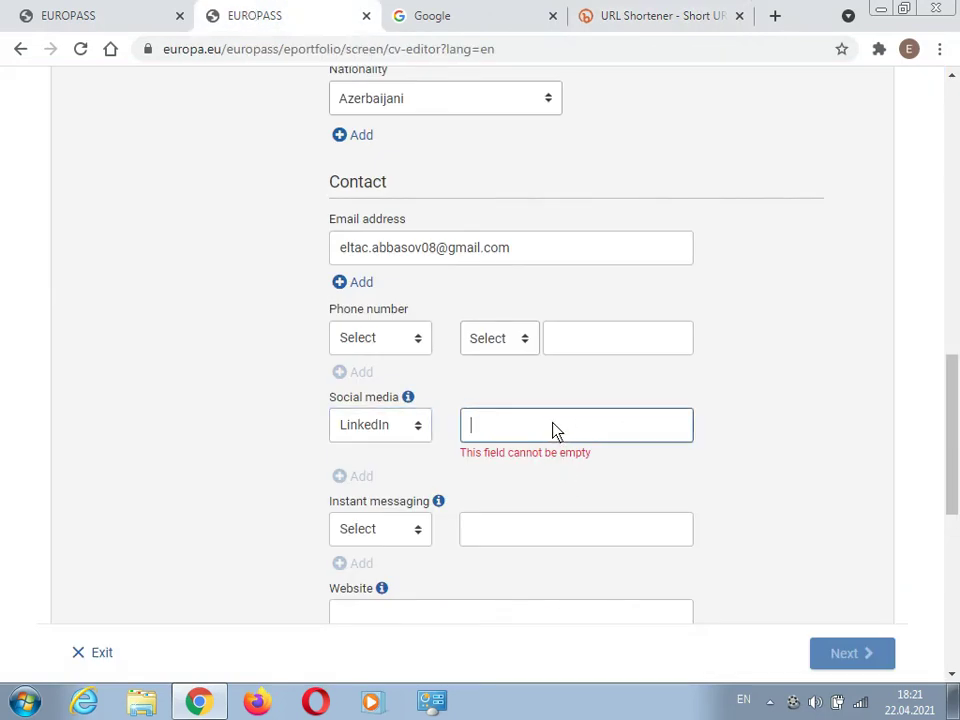
right_click(554, 428)
click(604, 277)
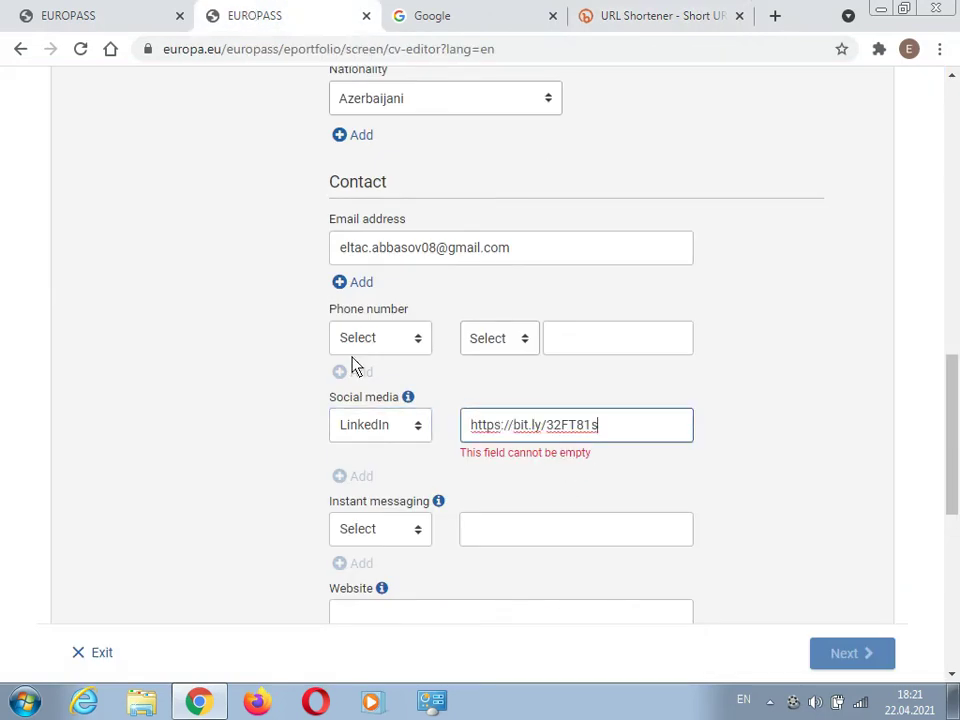
scroll(270, 474, down, 1)
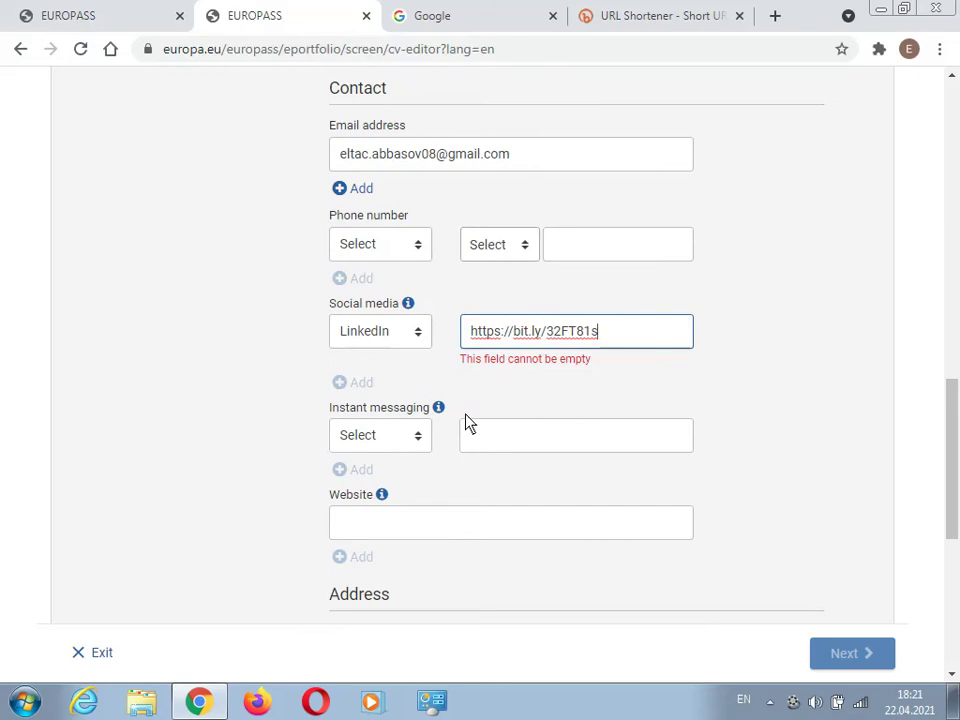
drag(640, 343, 332, 347)
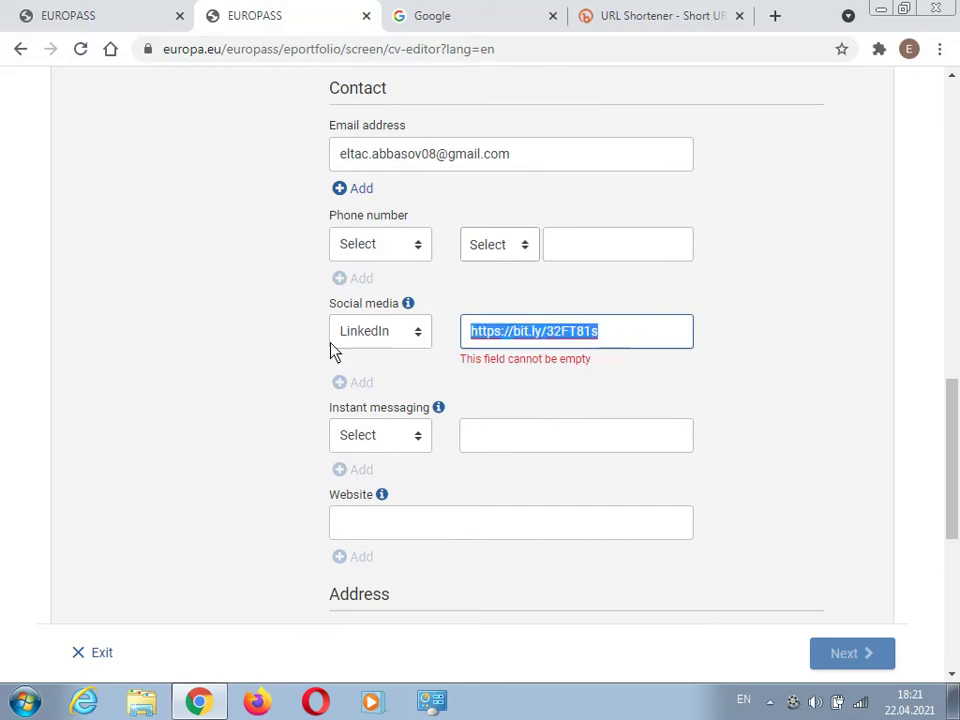
key(BackSpace)
- Copy the full LinkedIn profile address from Google and paste it into the LinkedIn field
click(476, 28)
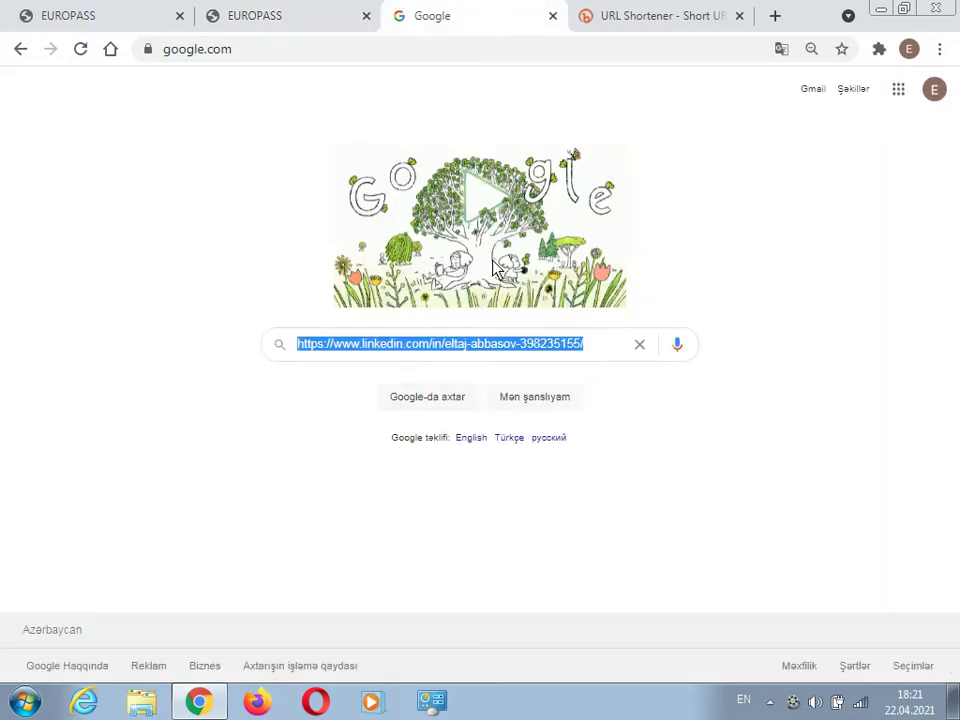
right_click(476, 350)
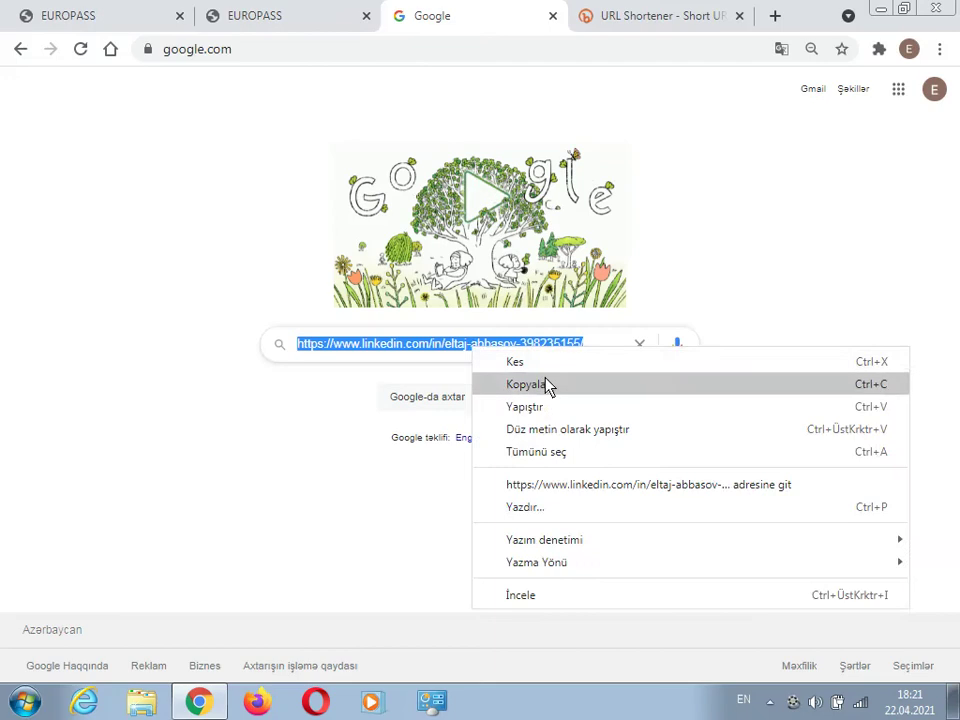
click(542, 385)
click(274, 12)
right_click(496, 343)
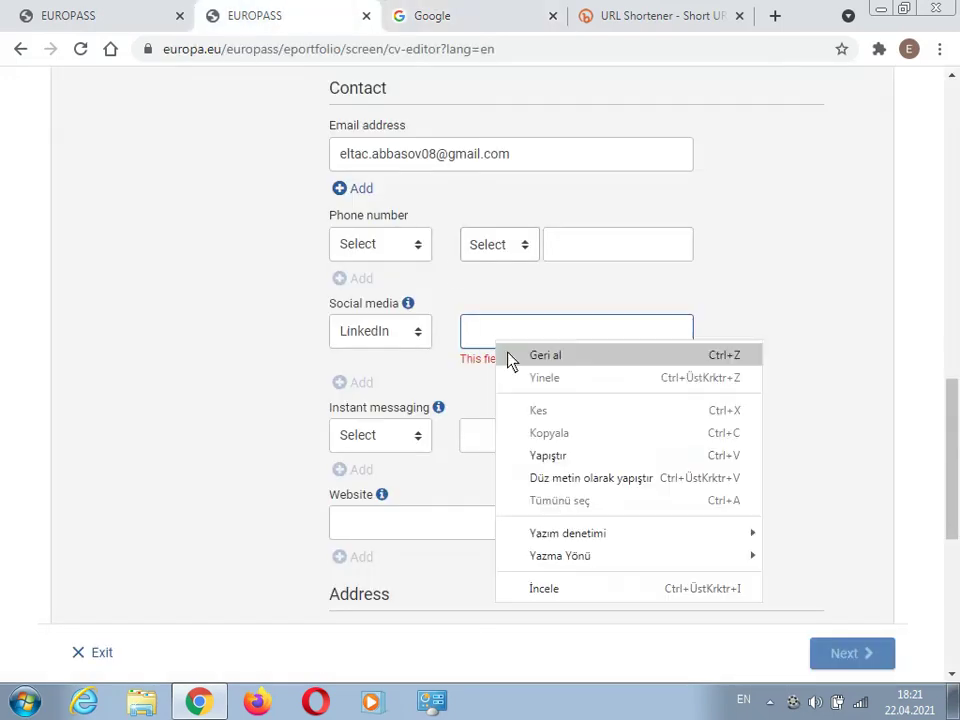
click(589, 455)
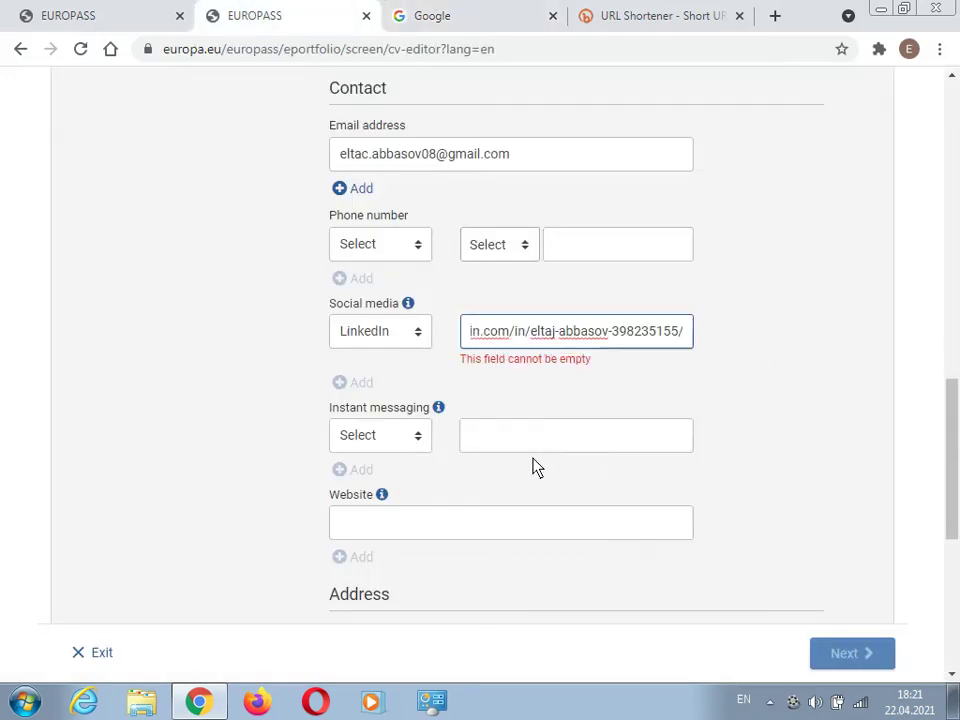
click(765, 343)
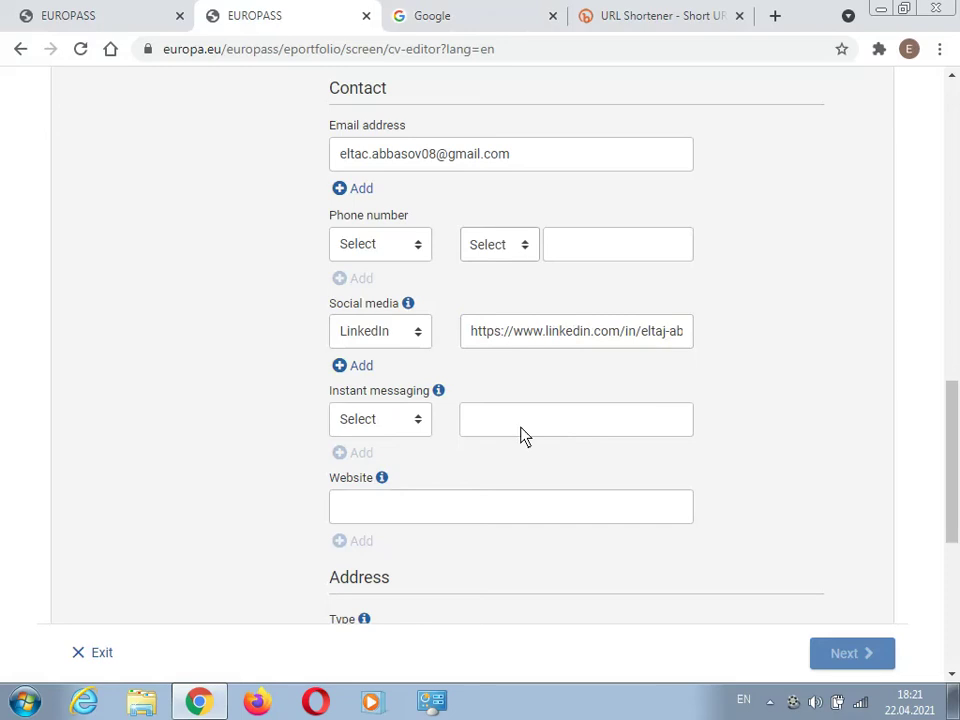
scroll(500, 440, down, 1)
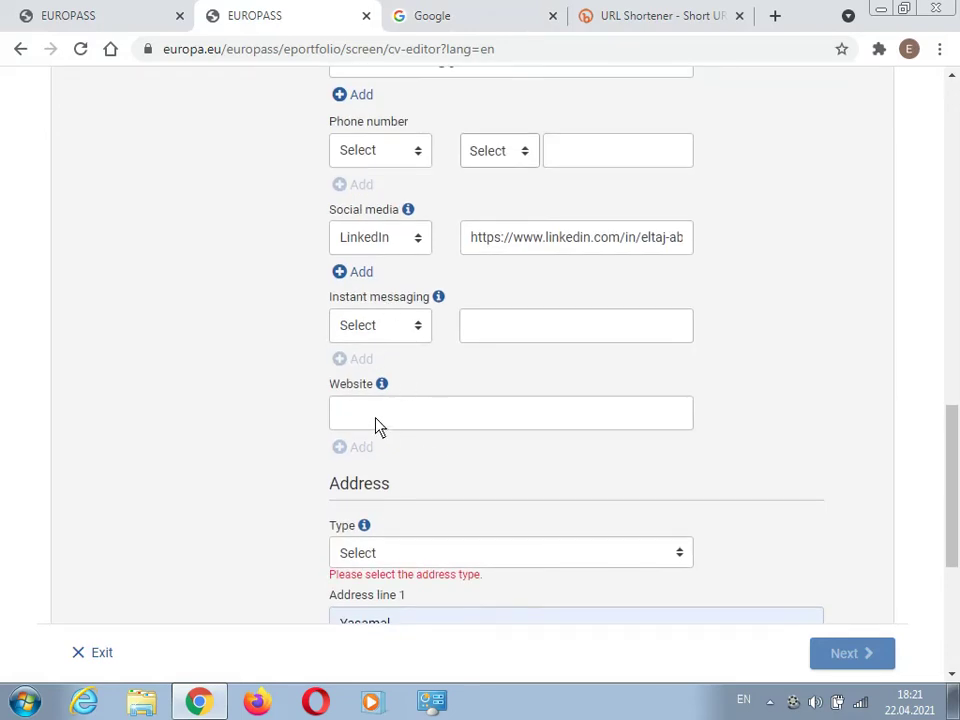
- Set the address type to Home and the country to Azerbaijan, then save the personal details
scroll(375, 425, down, 3)
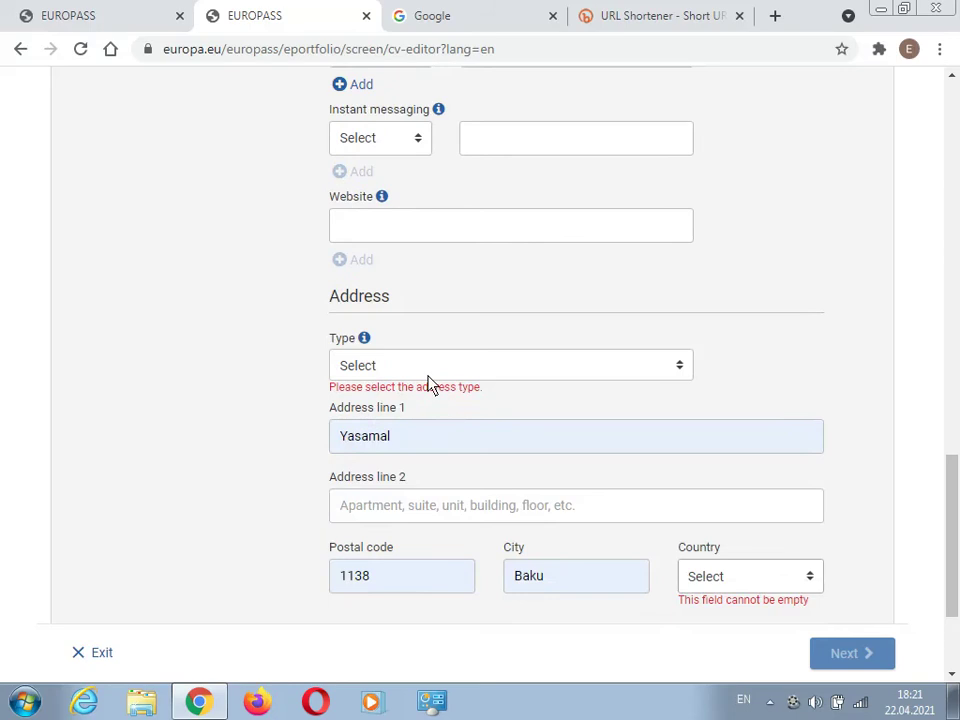
click(393, 369)
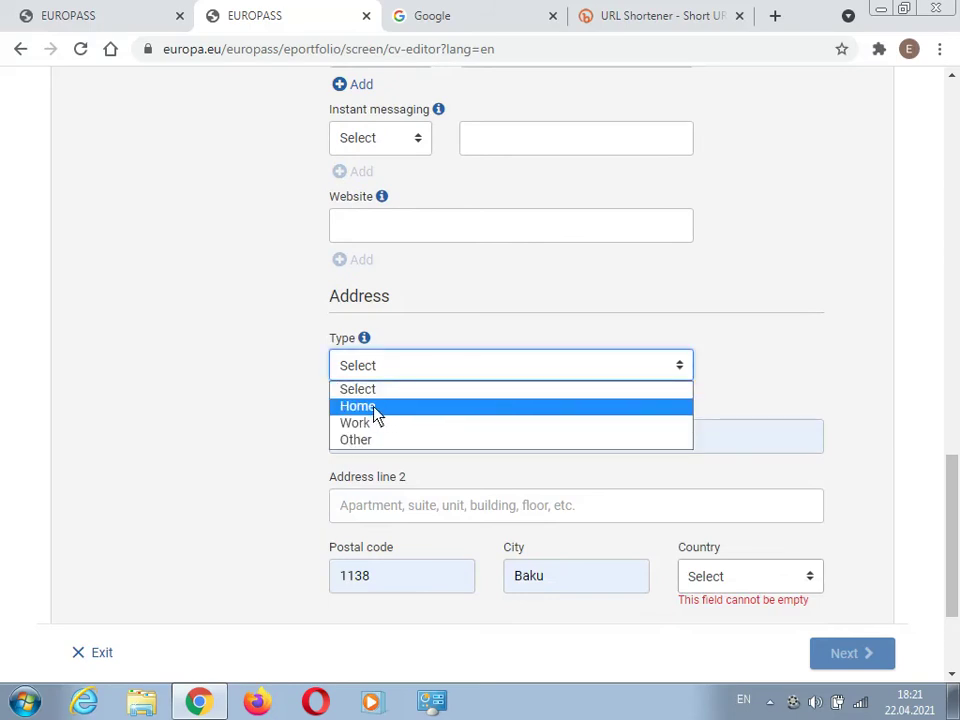
click(376, 408)
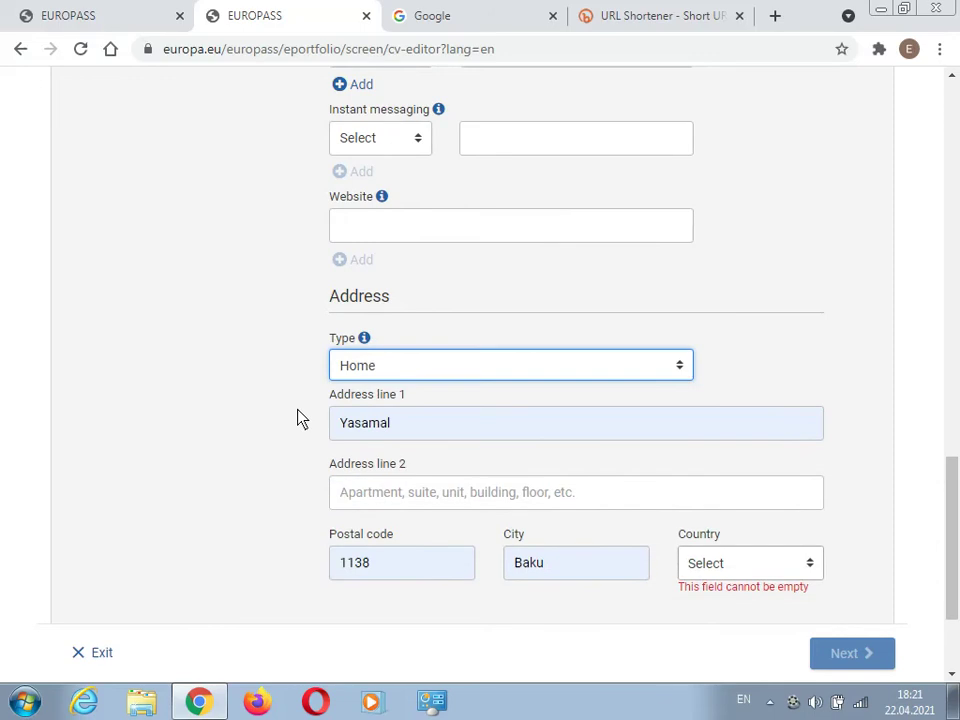
scroll(240, 405, down, 3)
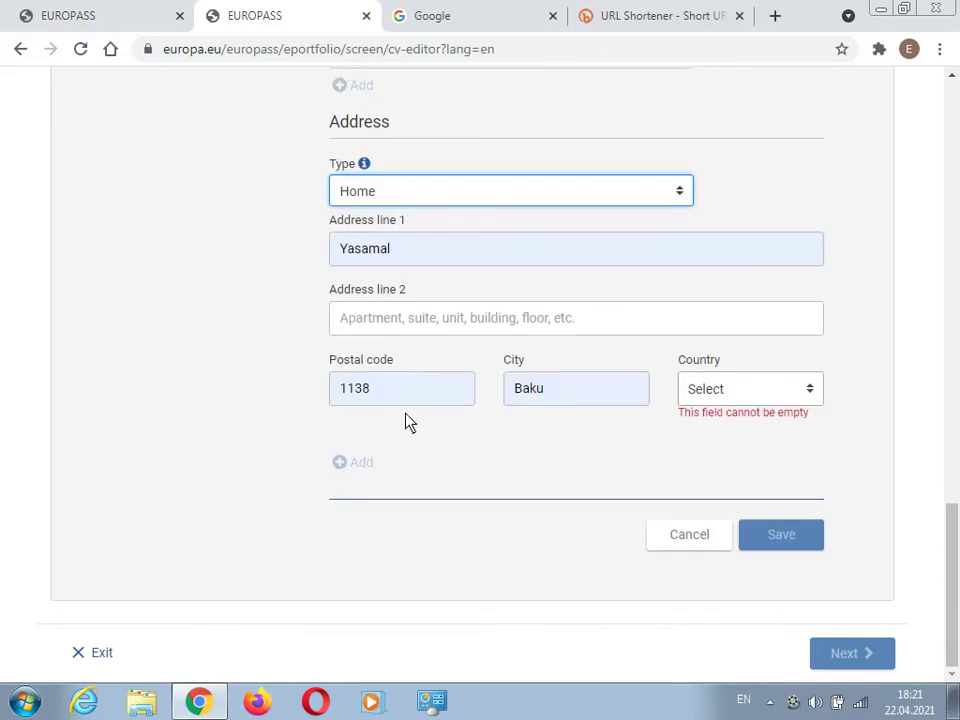
click(728, 398)
text(az)
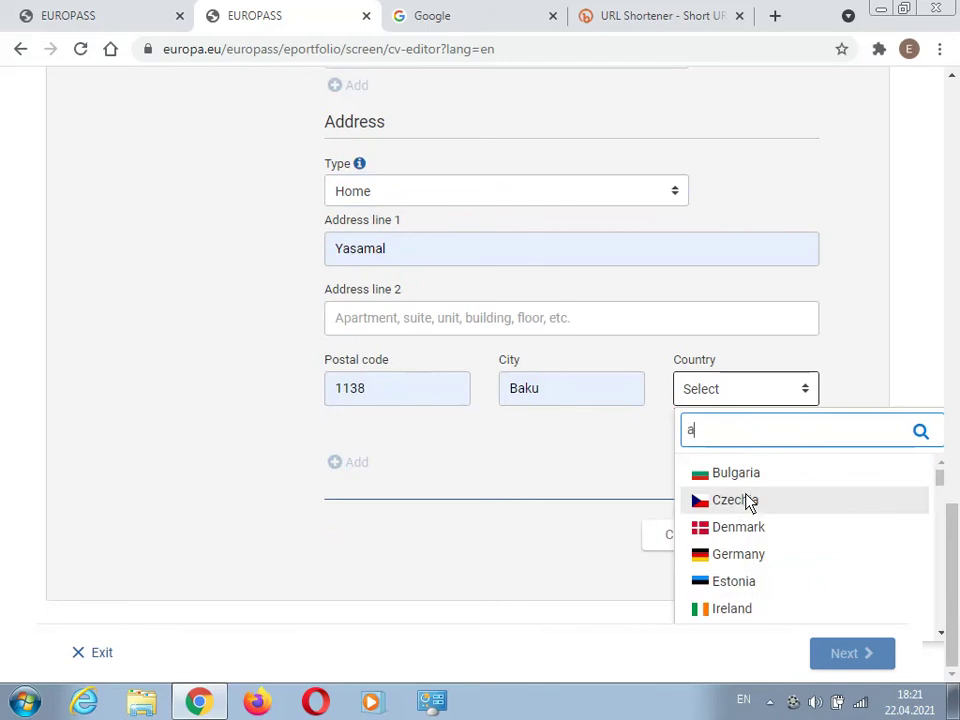
click(749, 472)
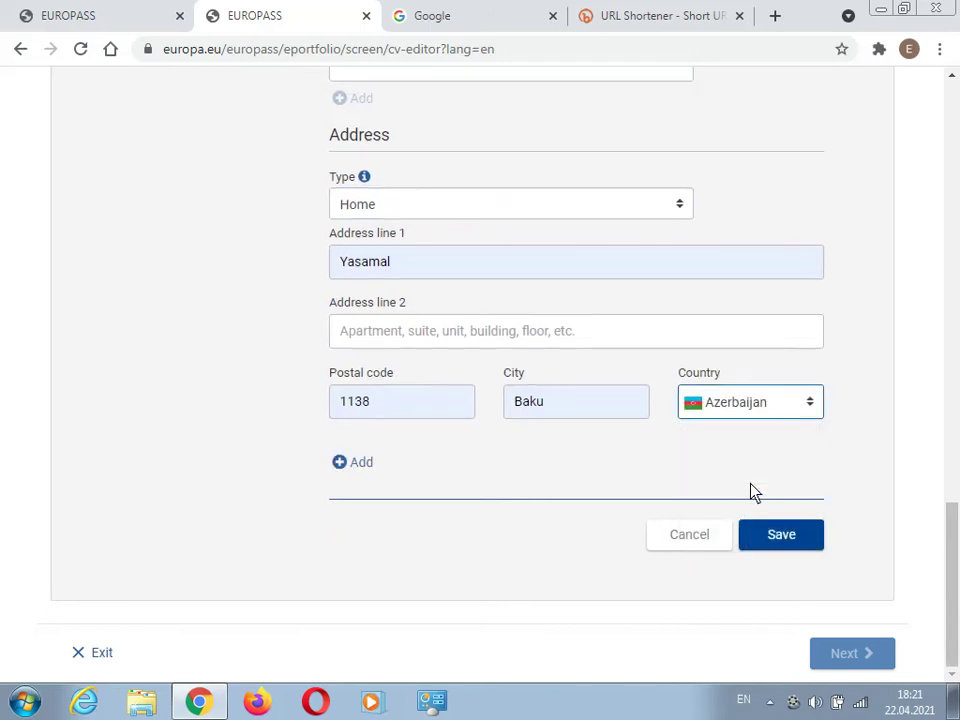
click(784, 544)
- Upload the portrait photo from Desktop > FLASH CARD > Photo as the profile picture
scroll(600, 452, up, 3)
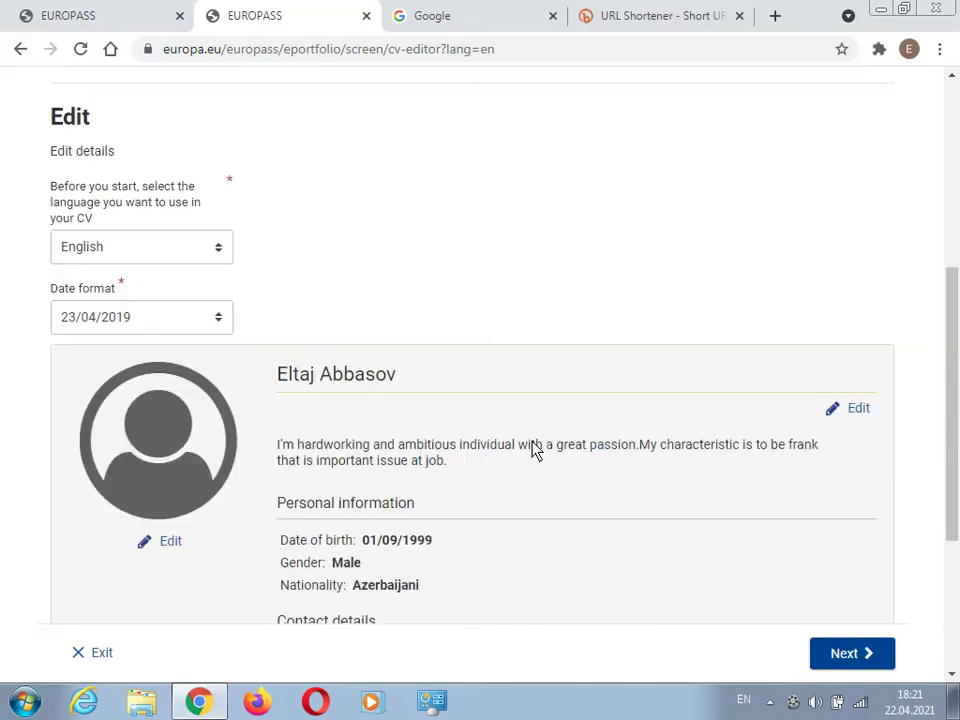
scroll(178, 490, down, 1)
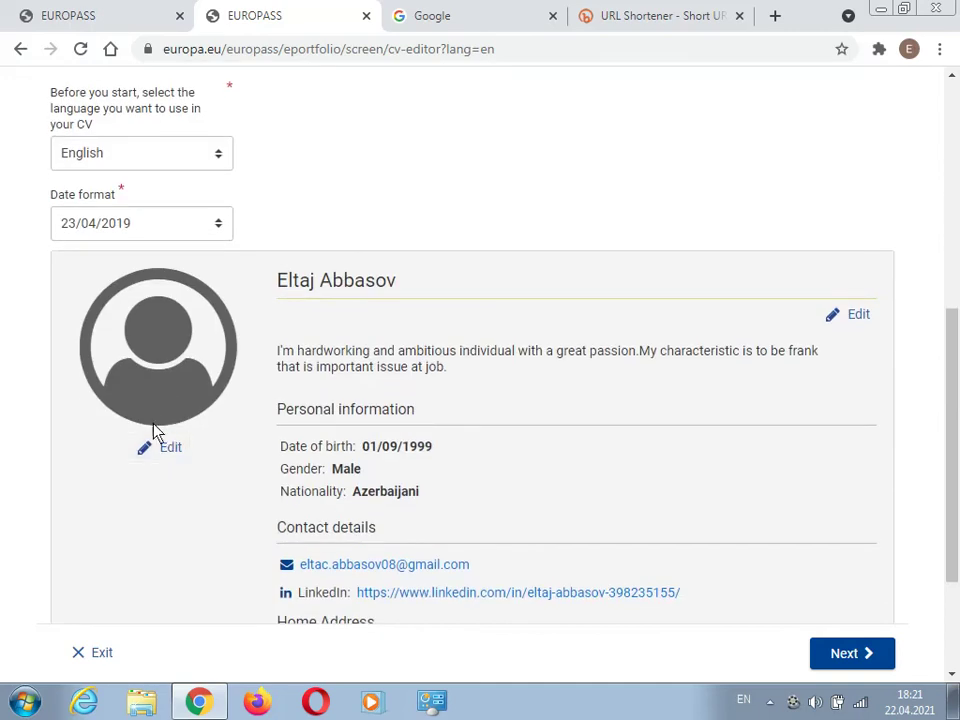
click(171, 452)
click(300, 285)
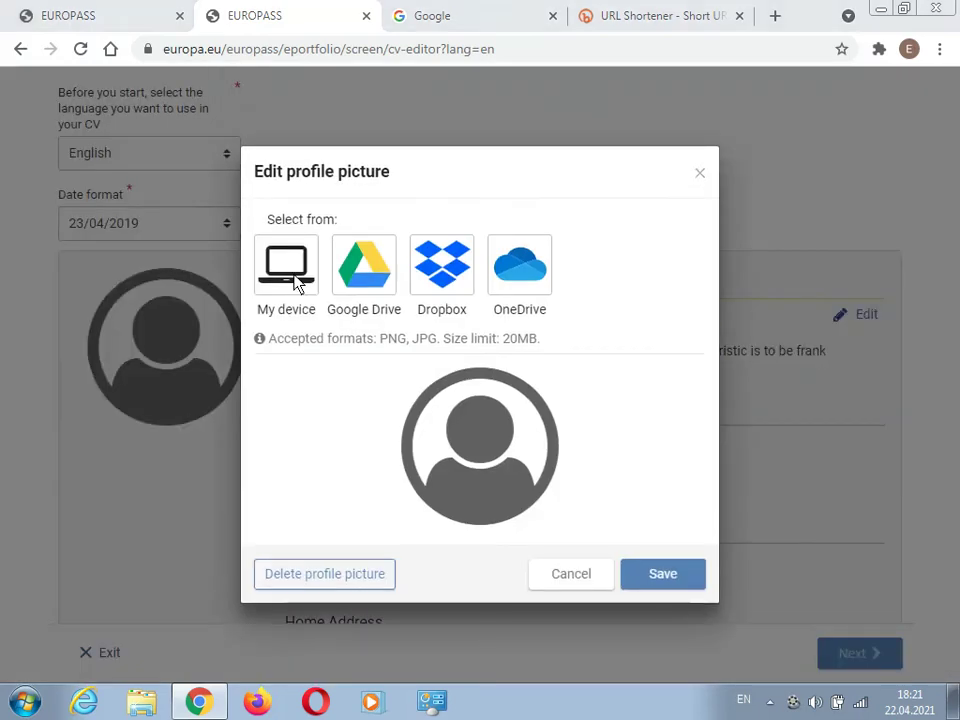
click(78, 170)
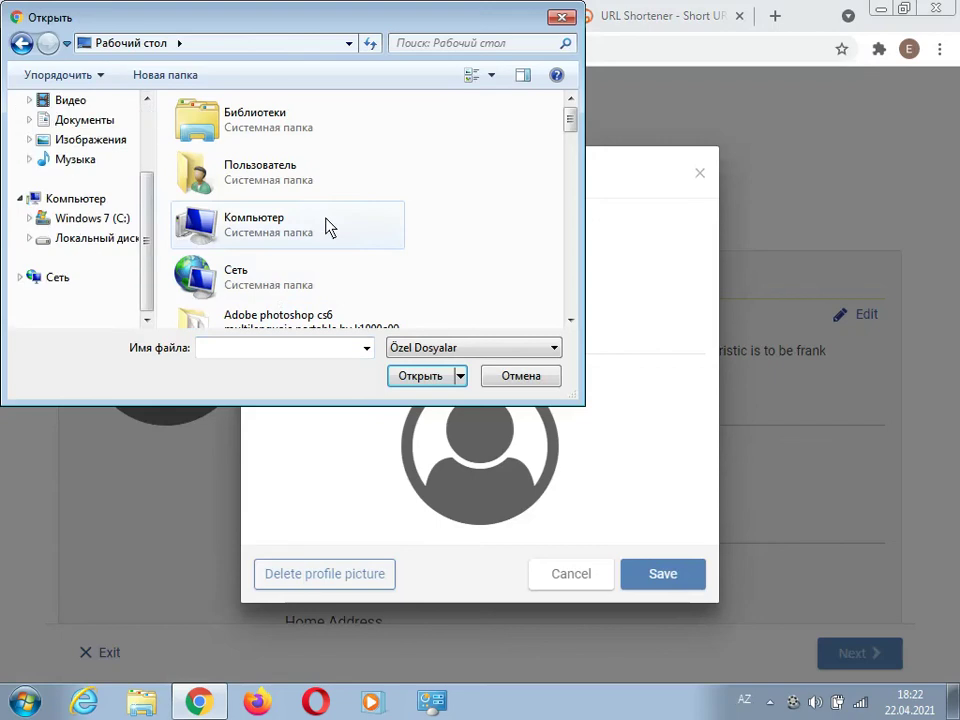
scroll(328, 224, down, 5)
scroll(328, 224, down, 3)
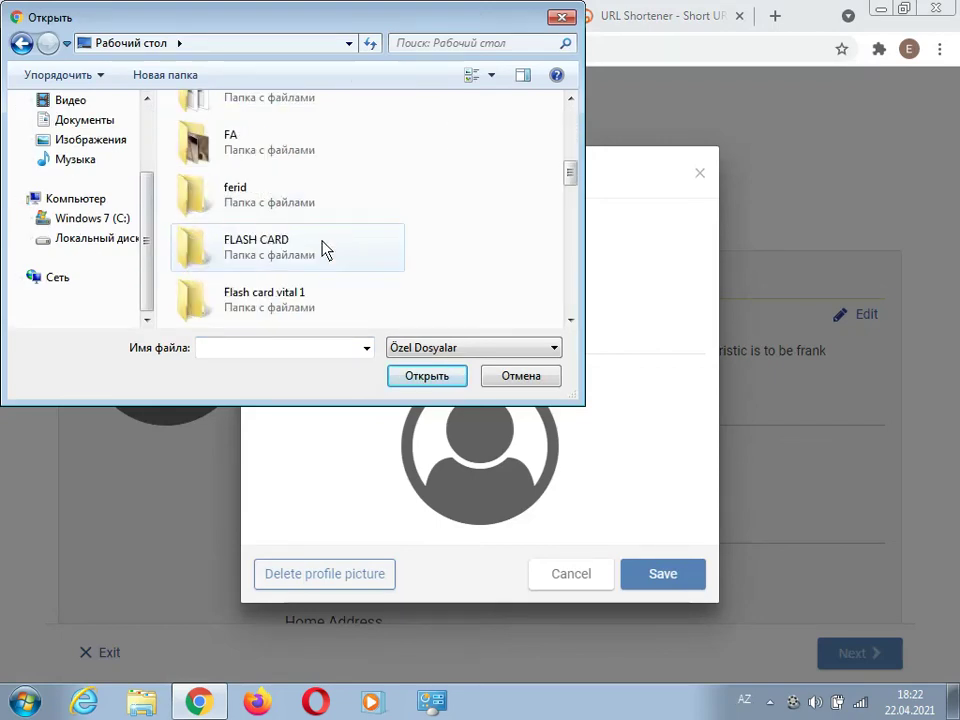
double_click(321, 249)
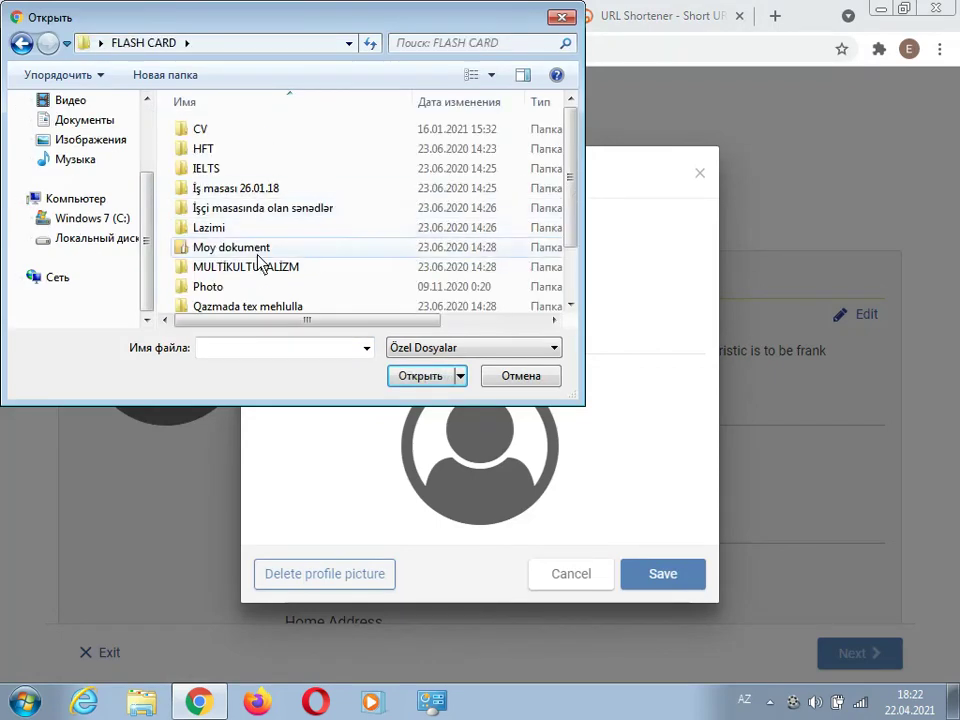
double_click(255, 287)
double_click(213, 155)
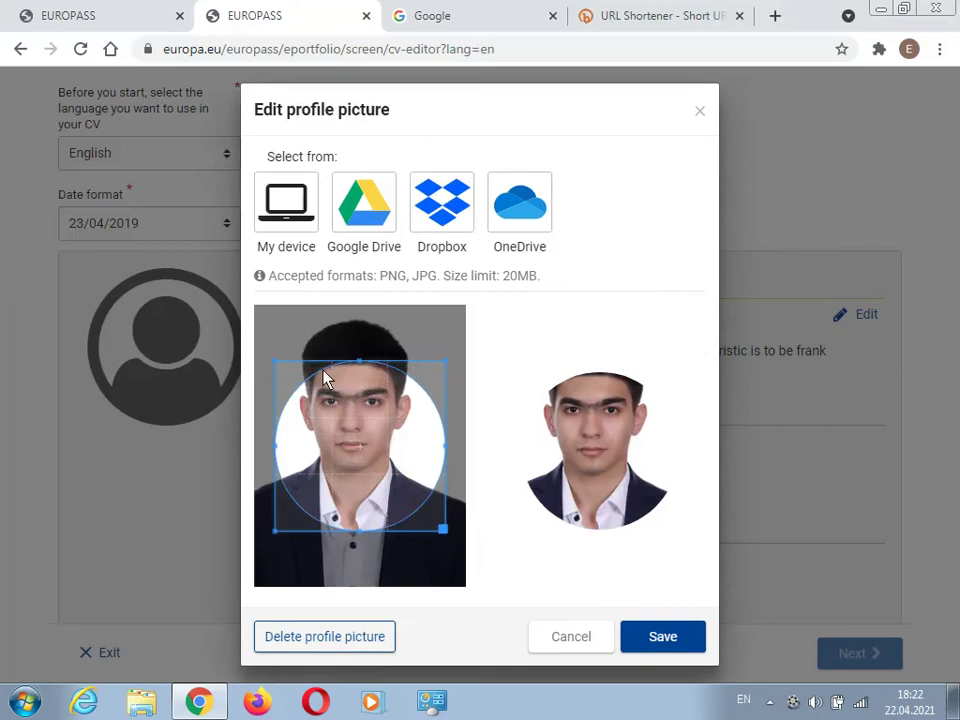
- Position and enlarge the crop circle around the face, then save the picture
drag(326, 381, 349, 371)
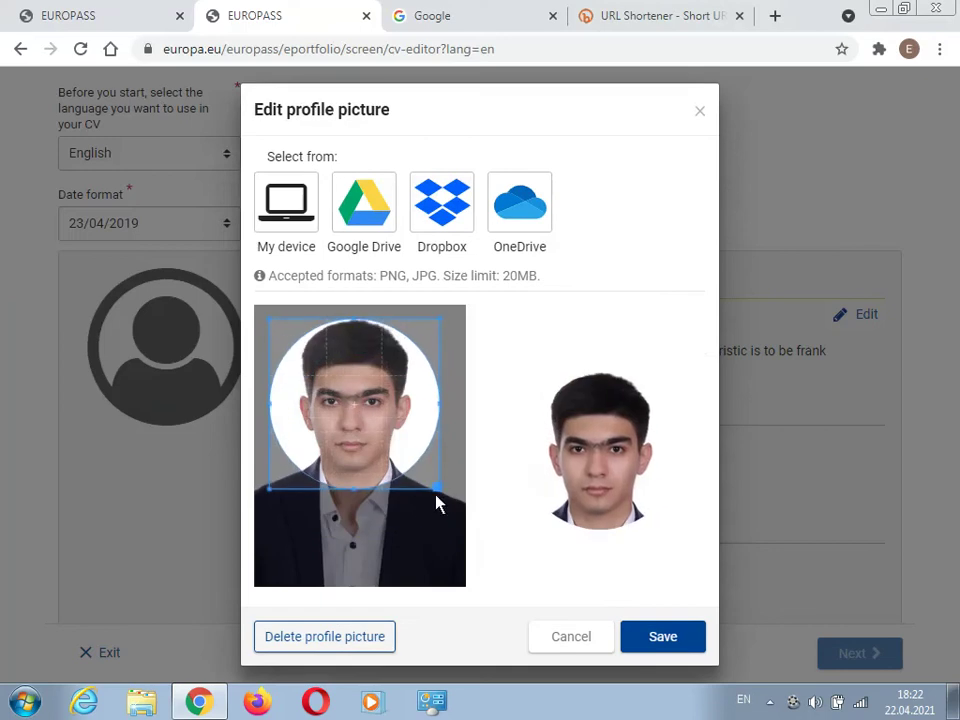
drag(436, 503, 458, 533)
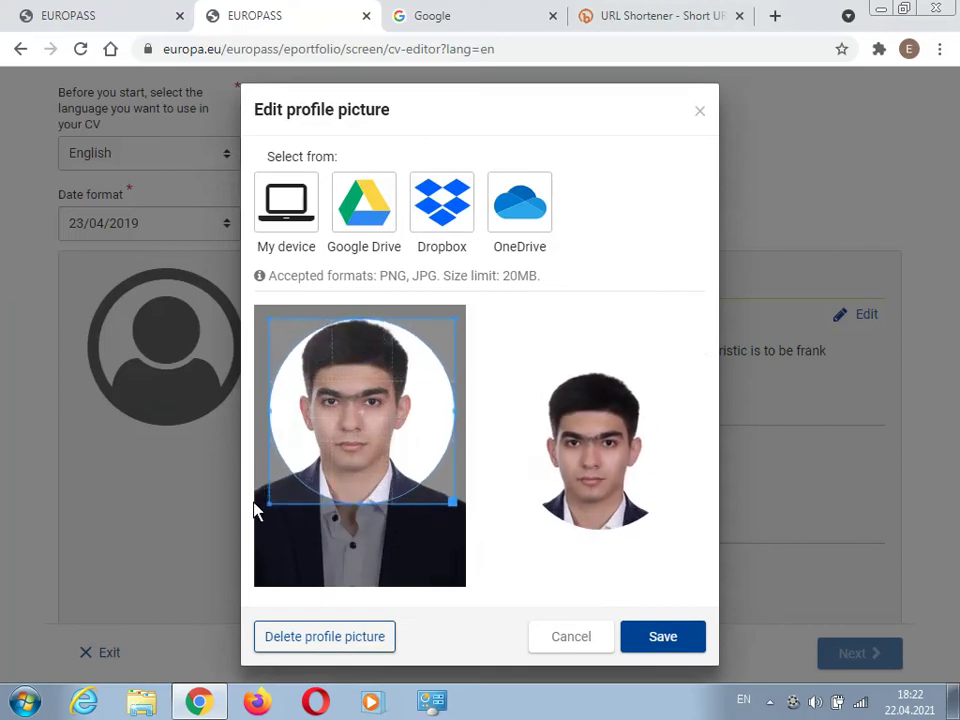
drag(270, 508, 255, 521)
click(662, 637)
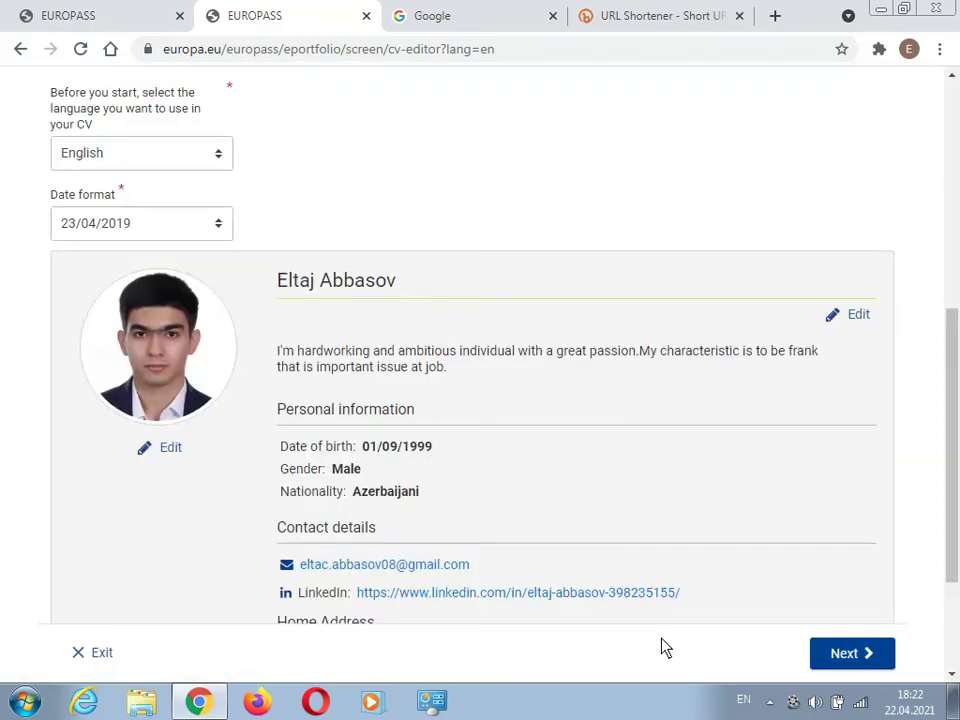
scroll(615, 414, down, 3)
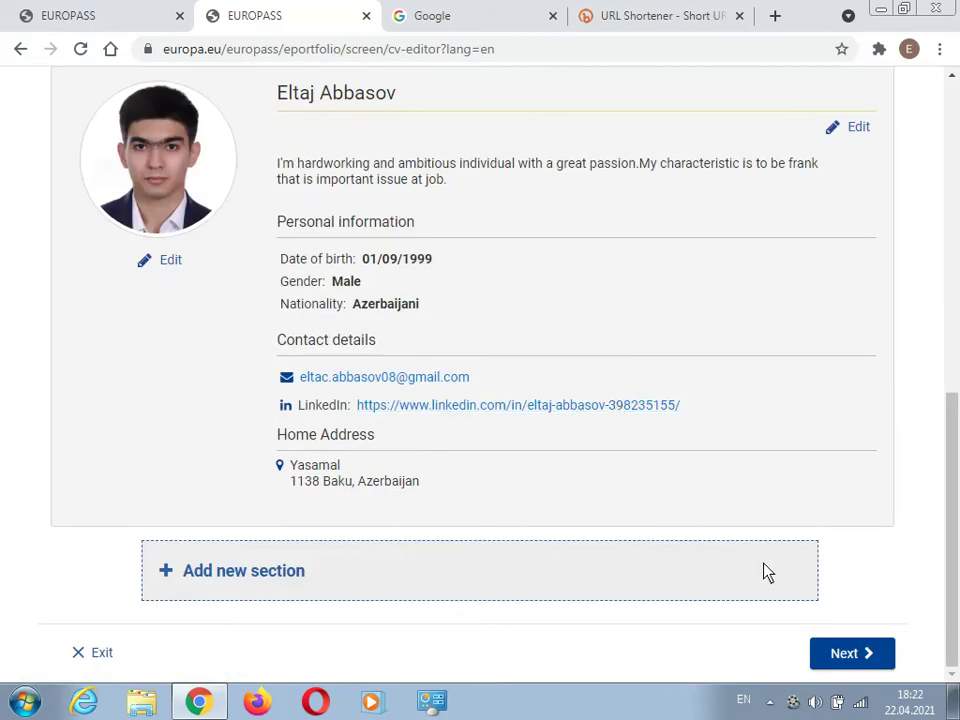
- Add a new section of type Language skills and focus its Mother tongue field
click(237, 578)
click(418, 381)
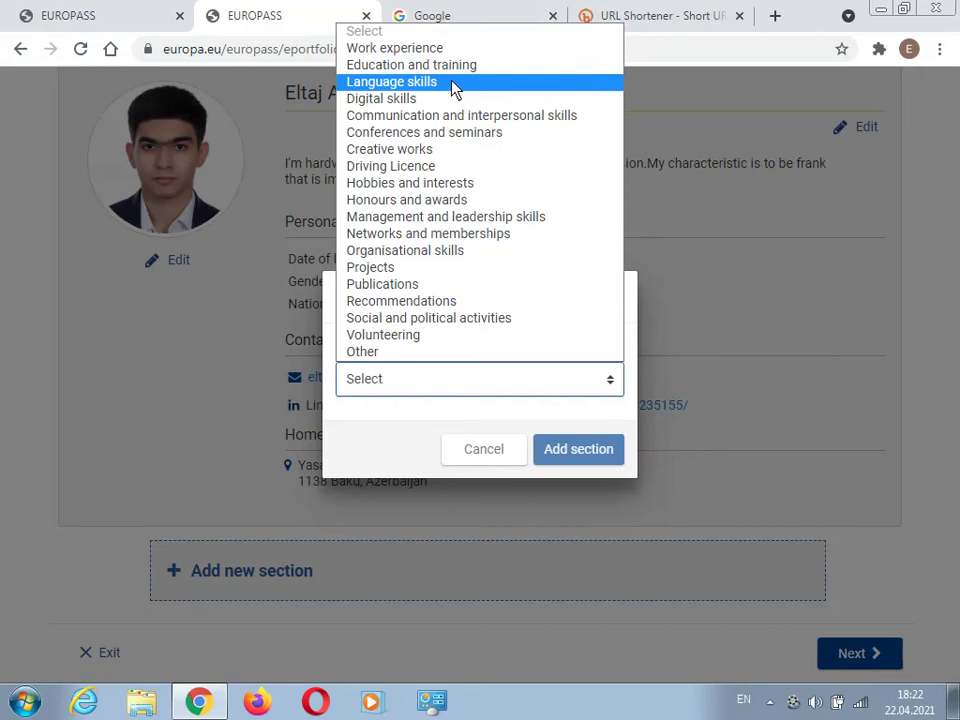
click(453, 84)
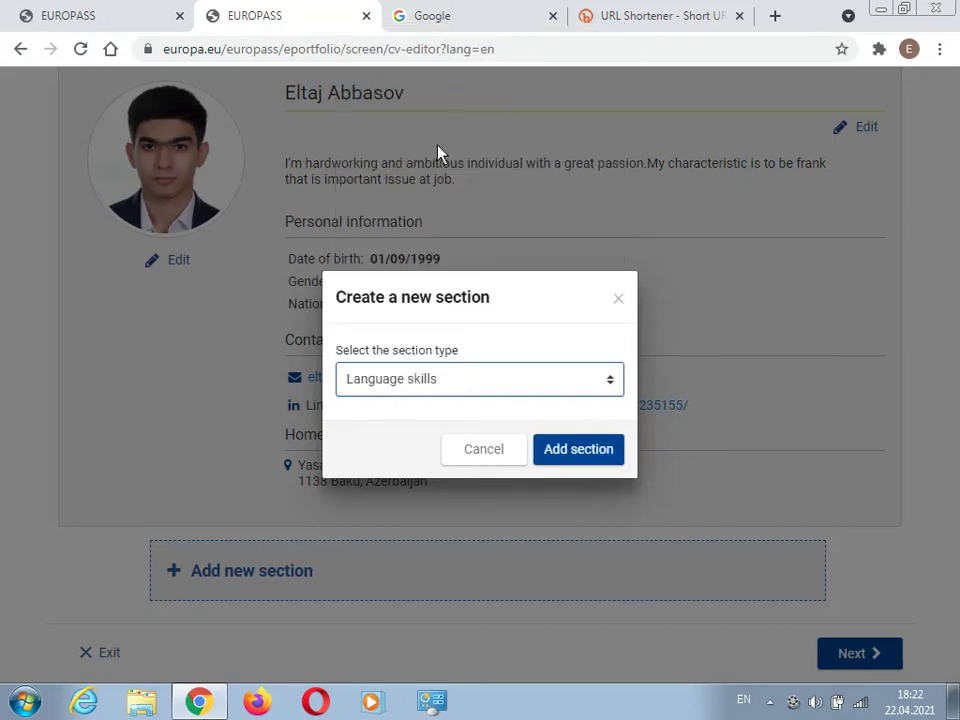
click(568, 449)
click(300, 313)
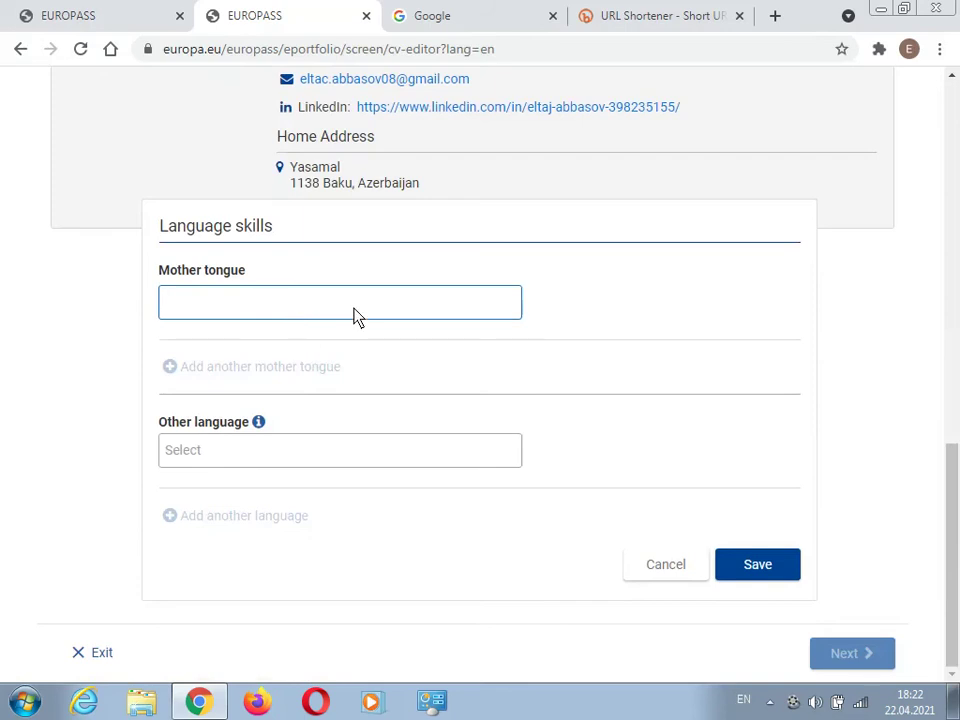
- Set Azerbaijani as mother tongue and add English as a foreign language
text(Az)
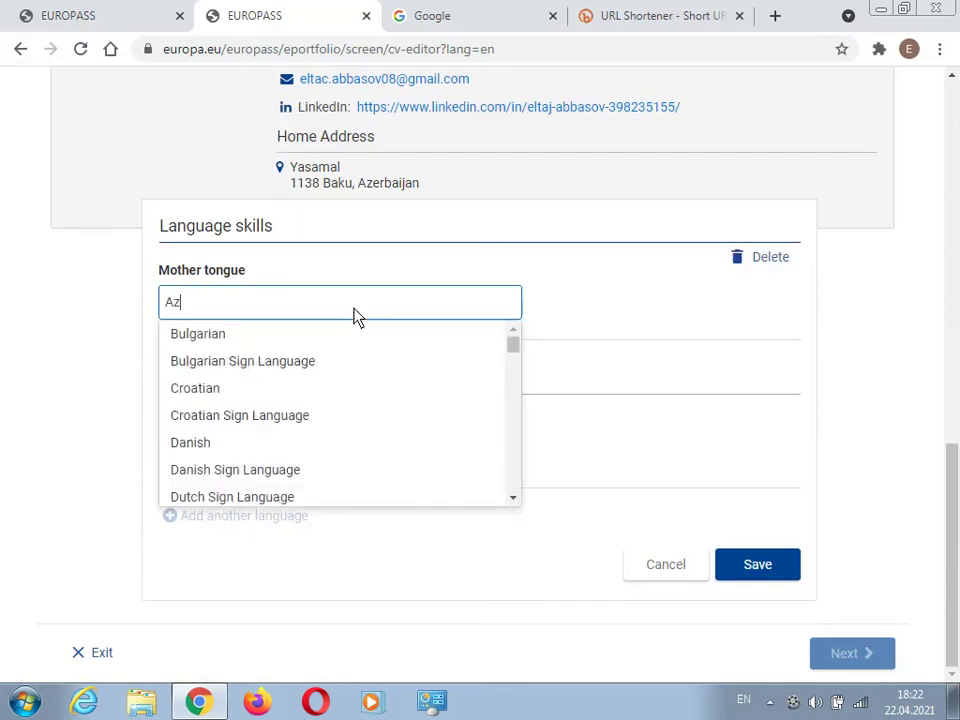
text(er)
click(268, 333)
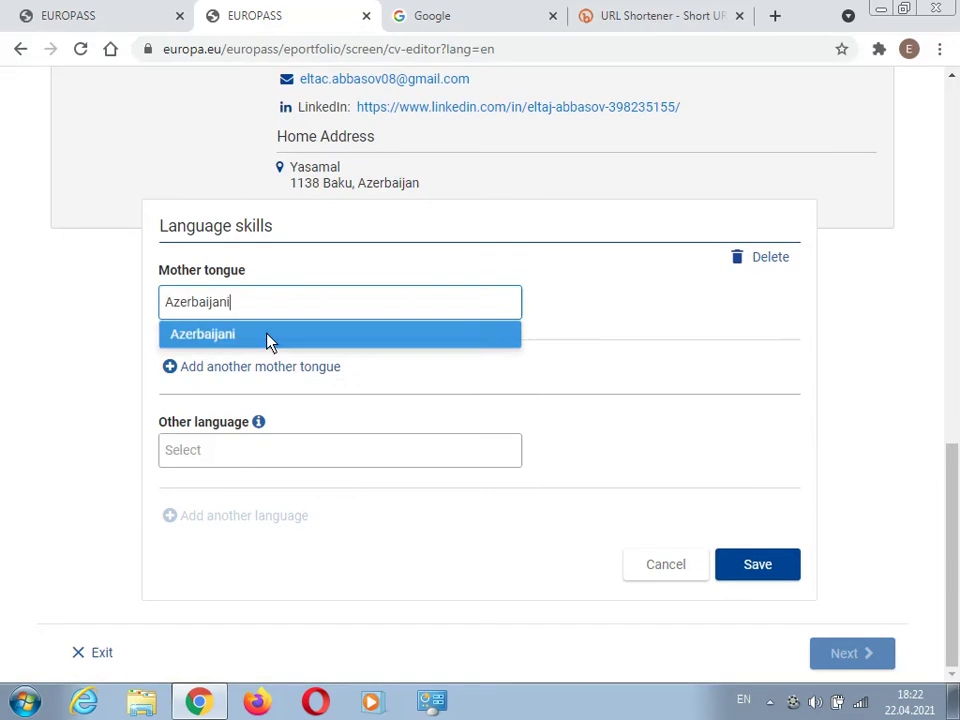
click(212, 452)
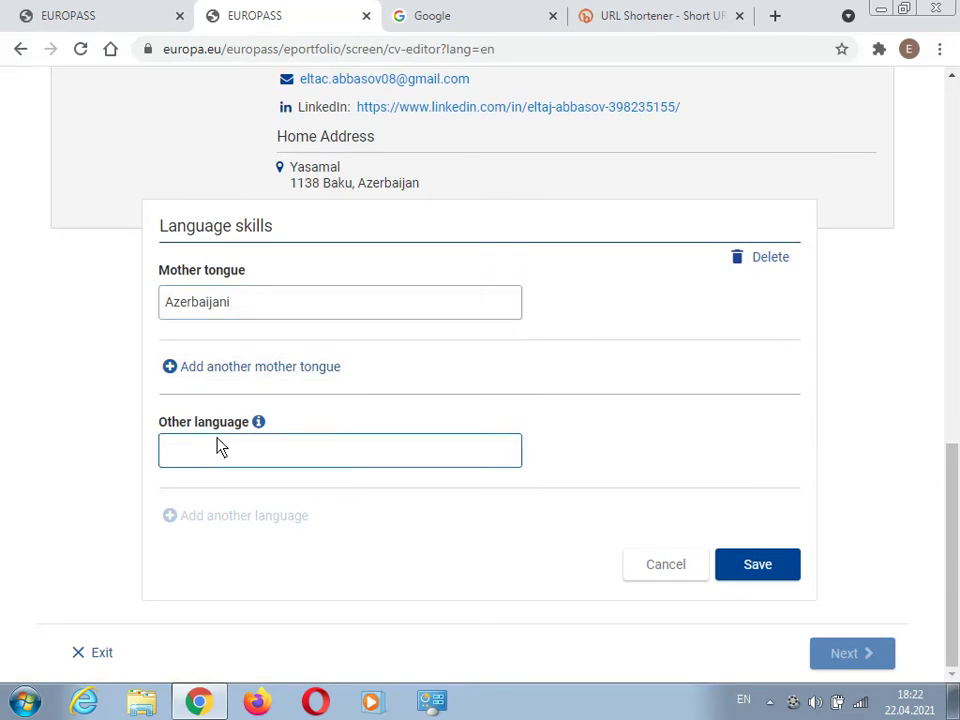
text(English)
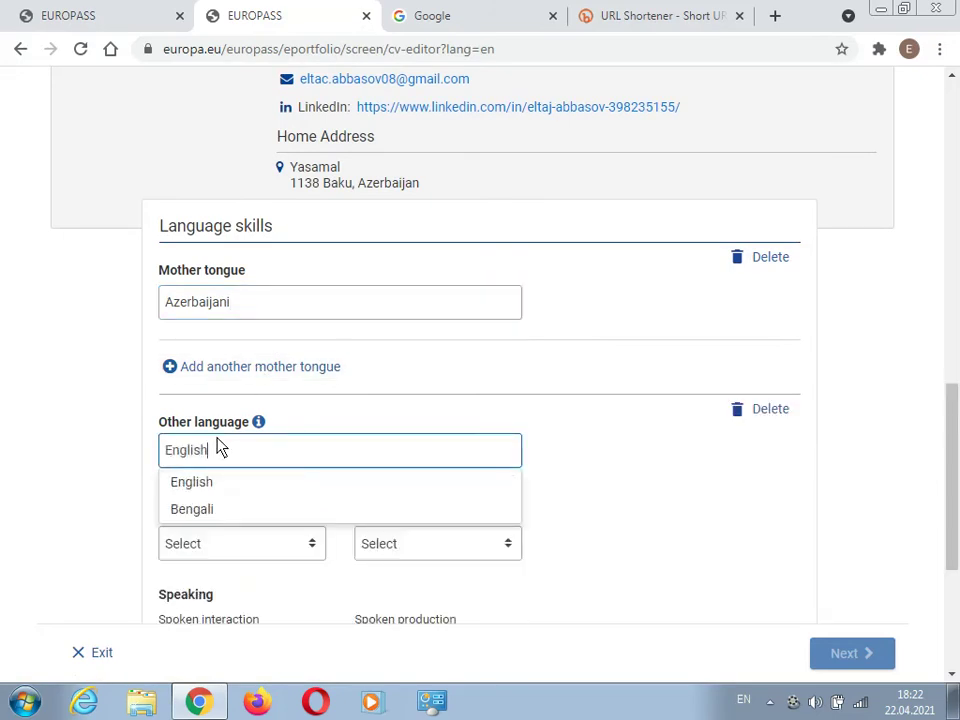
click(203, 489)
- Rate English at B1 for listening, reading, spoken interaction, spoken production and writing
scroll(244, 501, down, 2)
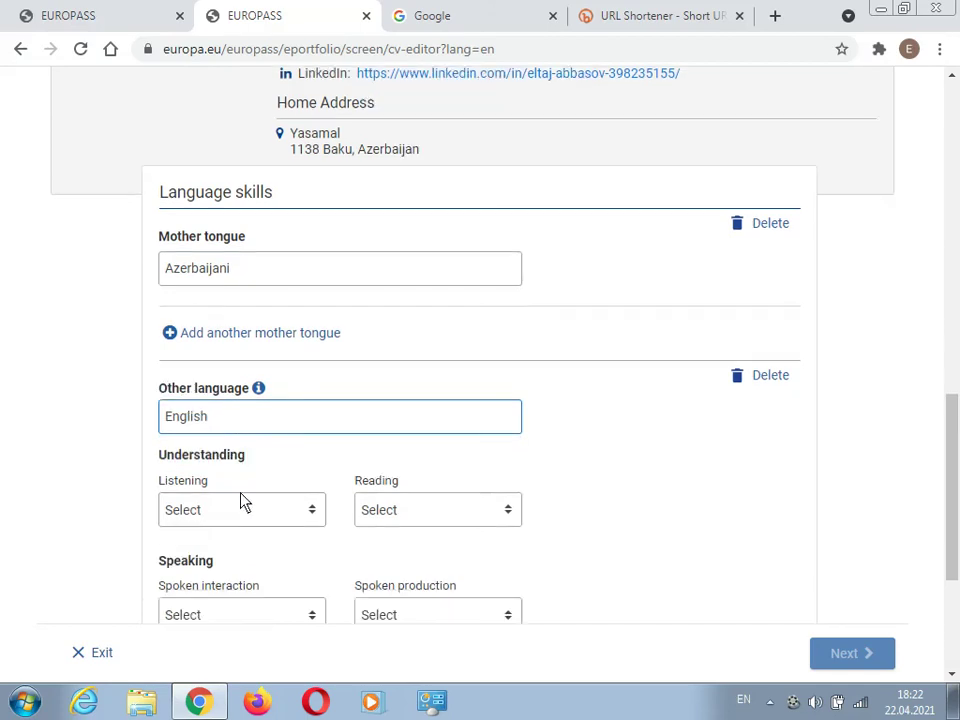
click(220, 455)
scroll(178, 525, down, 2)
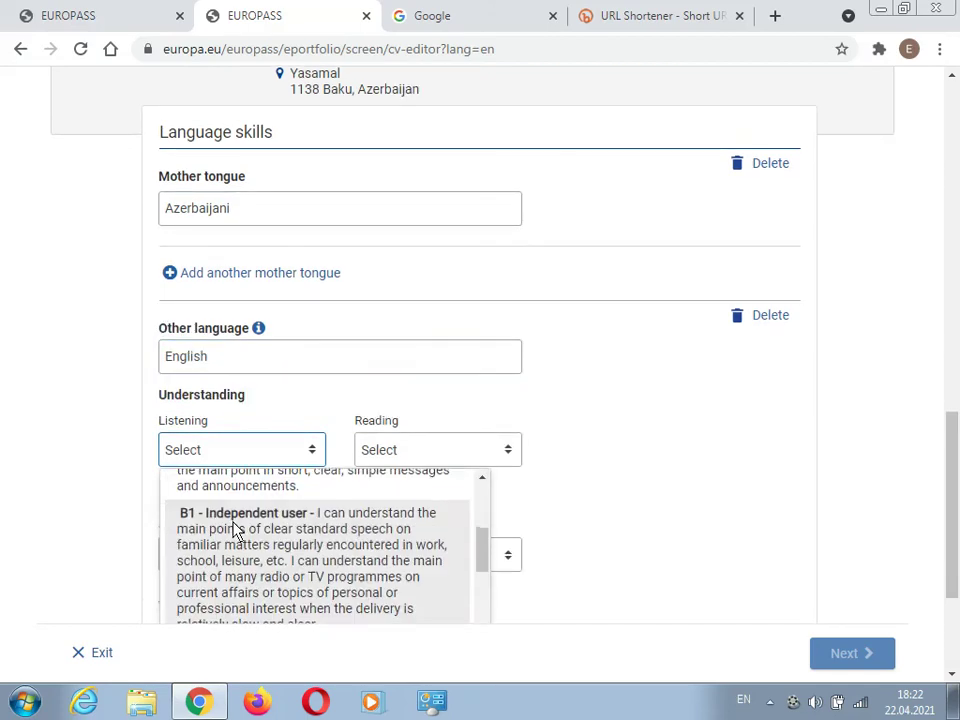
click(178, 525)
click(424, 454)
scroll(424, 540, down, 2)
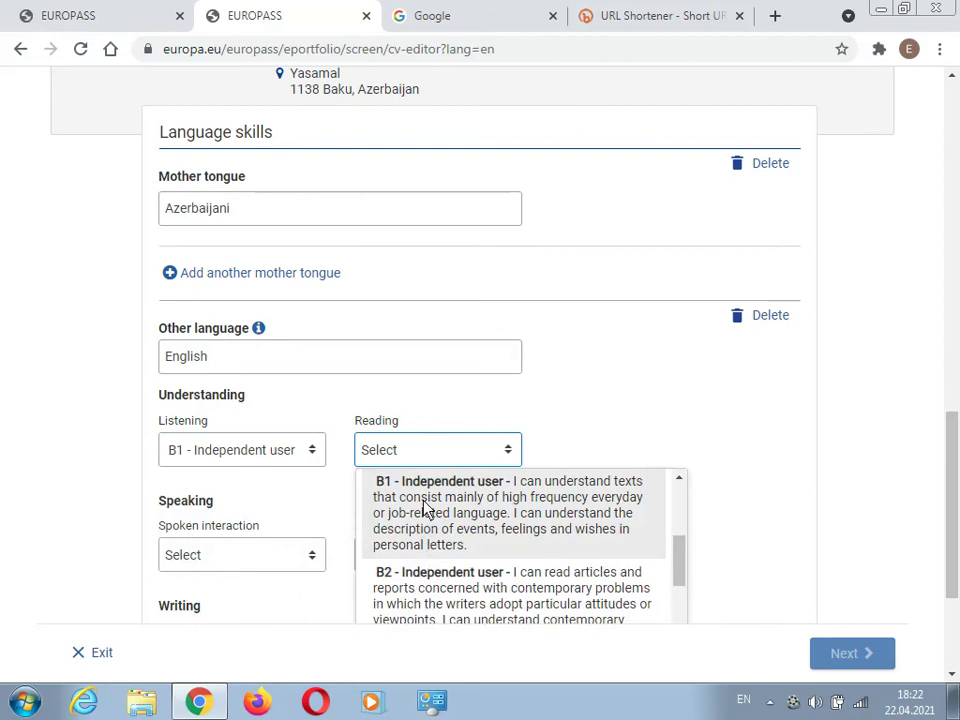
click(426, 510)
click(255, 562)
scroll(280, 450, down, 3)
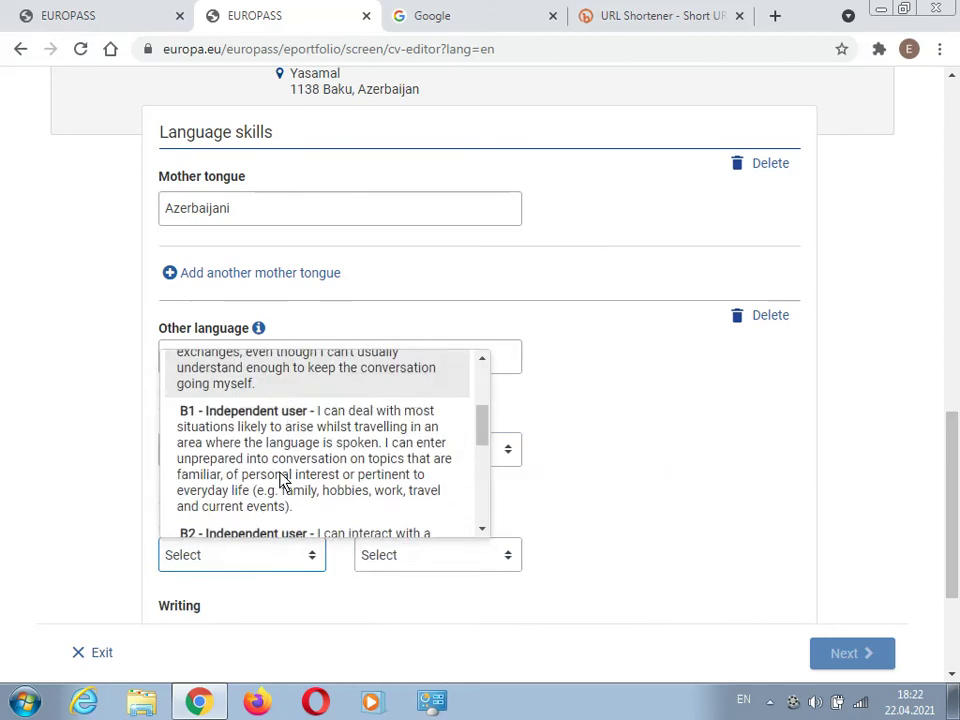
click(311, 497)
click(420, 562)
scroll(428, 489, down, 3)
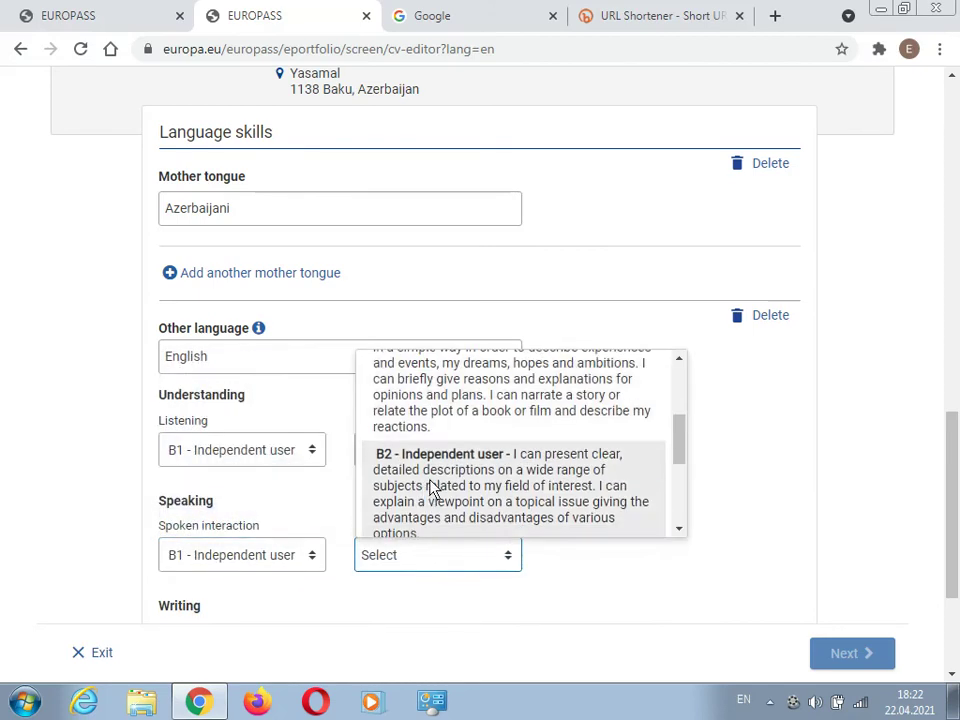
click(435, 420)
scroll(172, 487, down, 1)
click(192, 561)
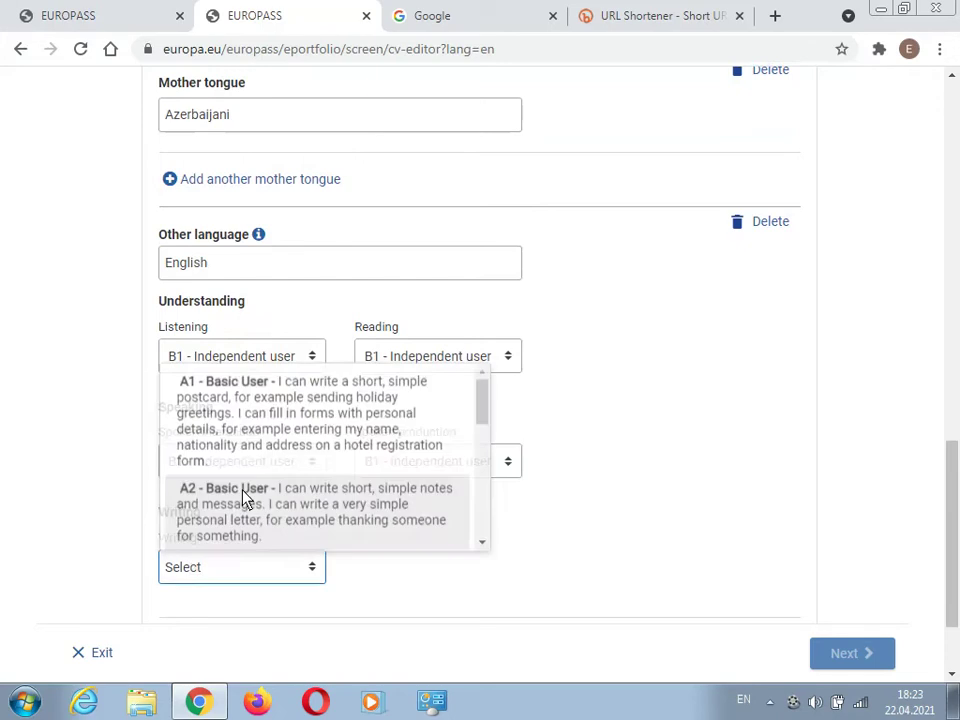
scroll(317, 467, down, 2)
click(297, 472)
scroll(92, 386, down, 1)
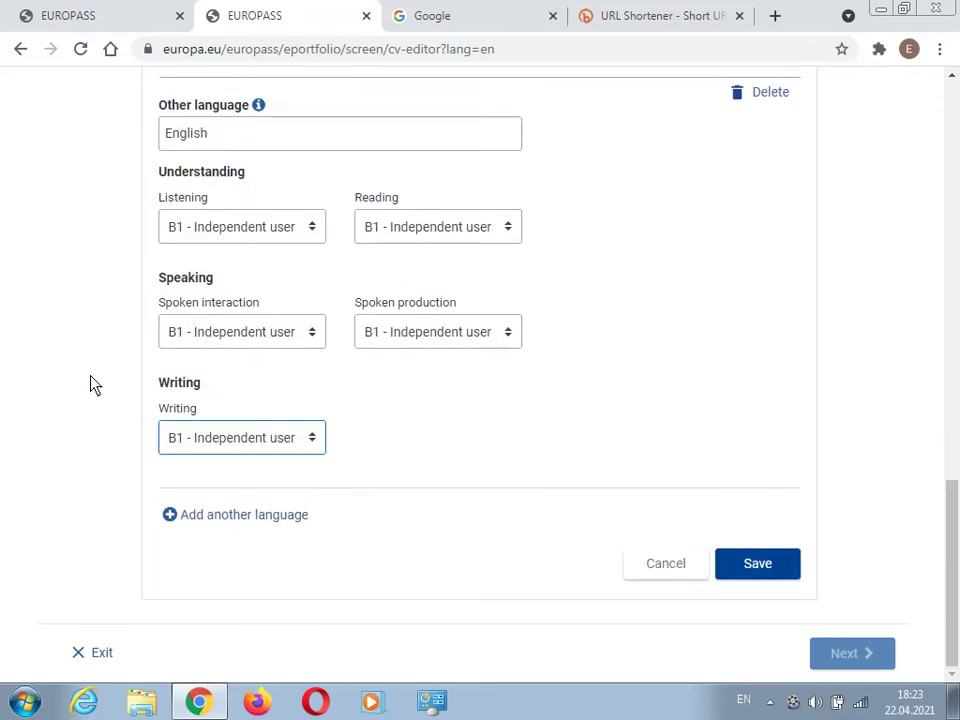
- Add a second foreign language entry for Spanish
click(271, 521)
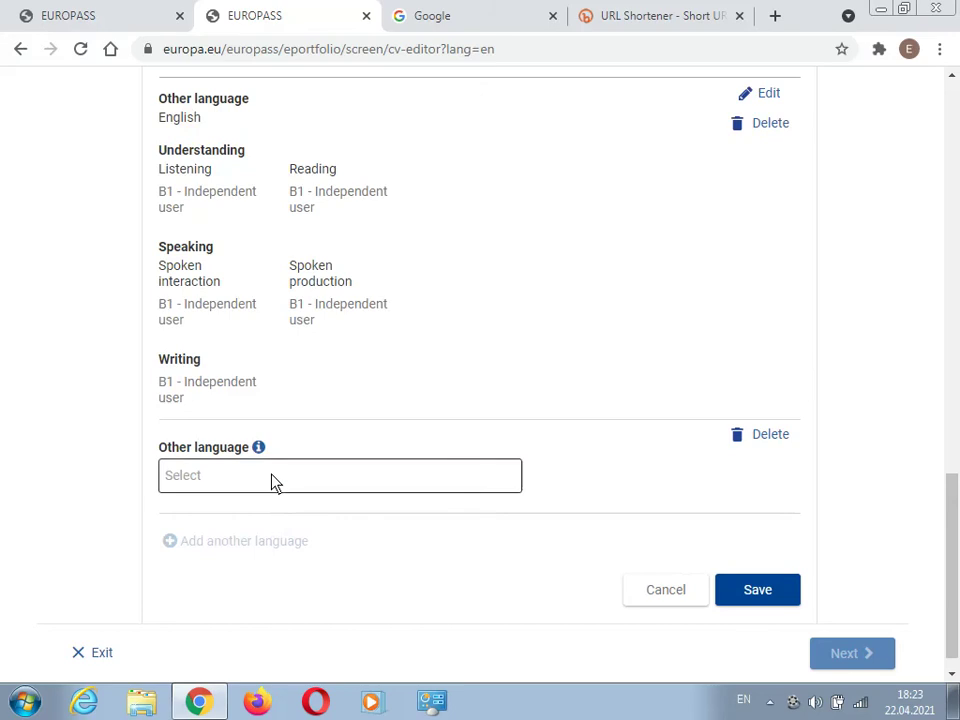
click(271, 481)
text(Spai)
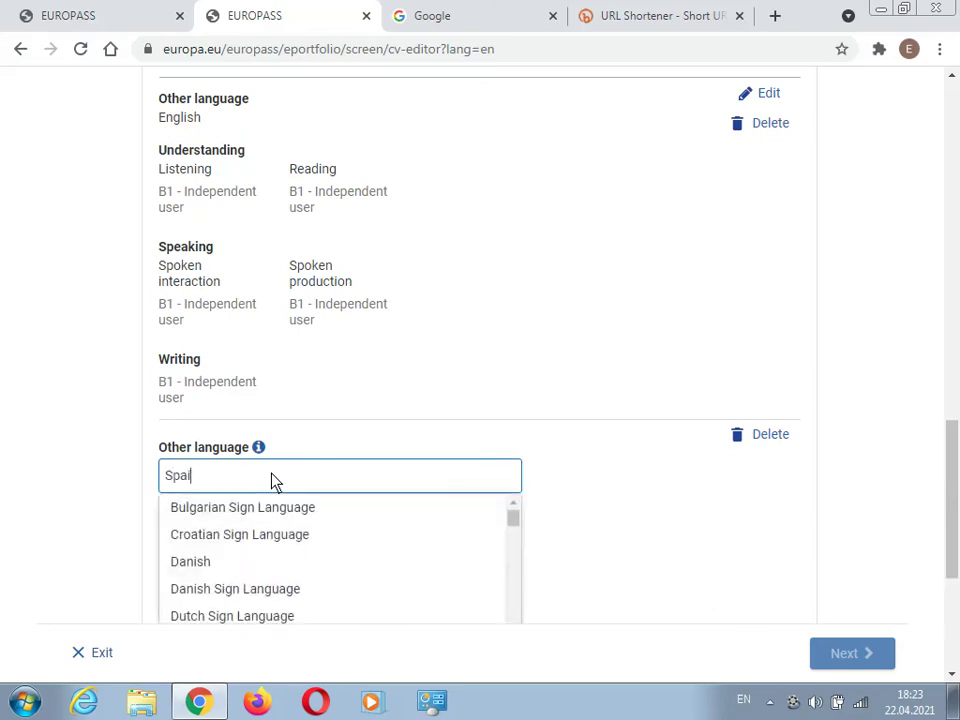
key(BackSpace)
text(nish)
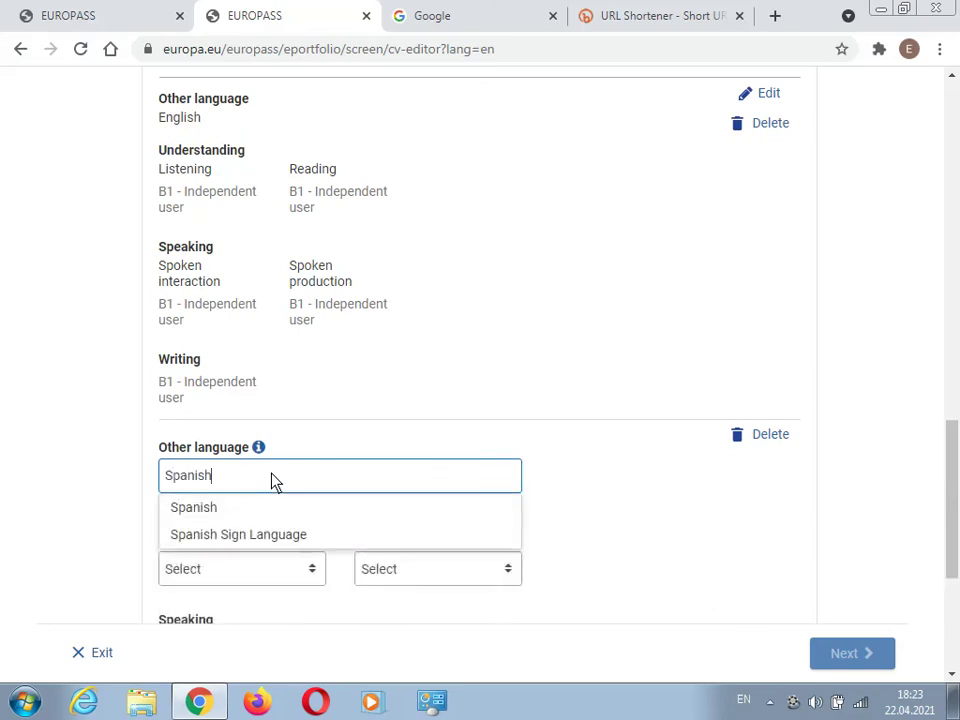
click(229, 514)
scroll(125, 500, down, 2)
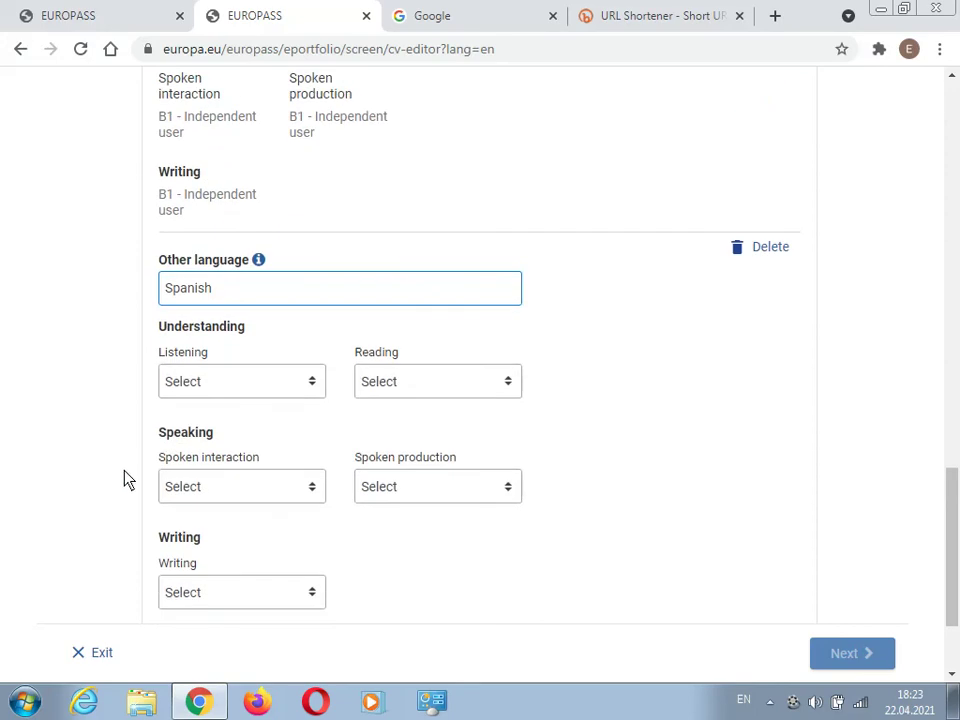
- Rate Spanish at A2 for all skills and add an empty language entry
click(191, 386)
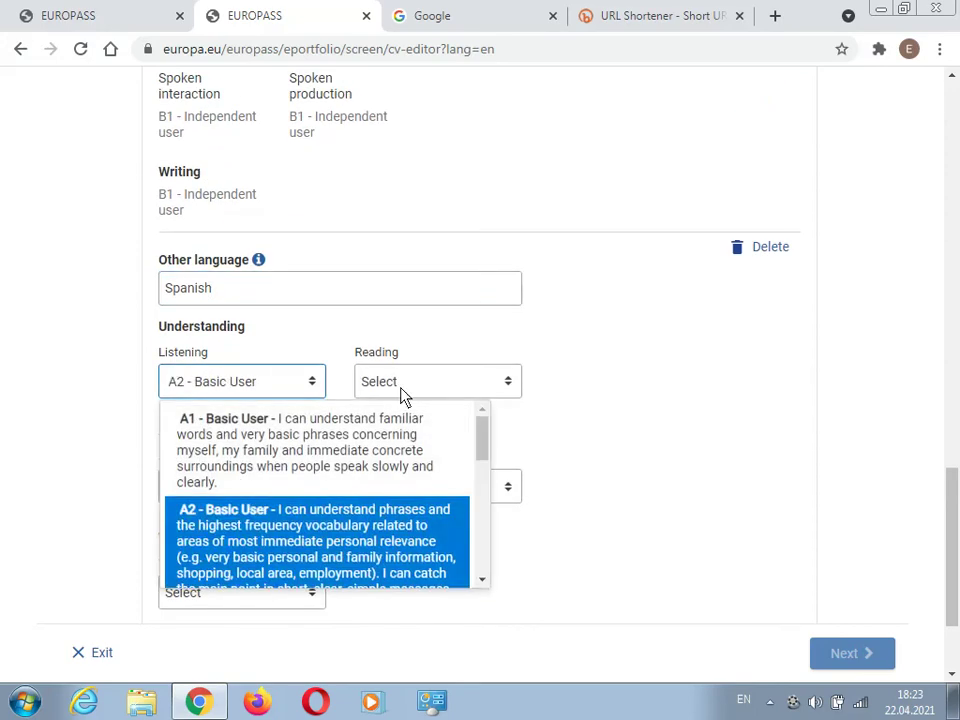
click(402, 390)
click(432, 518)
click(224, 489)
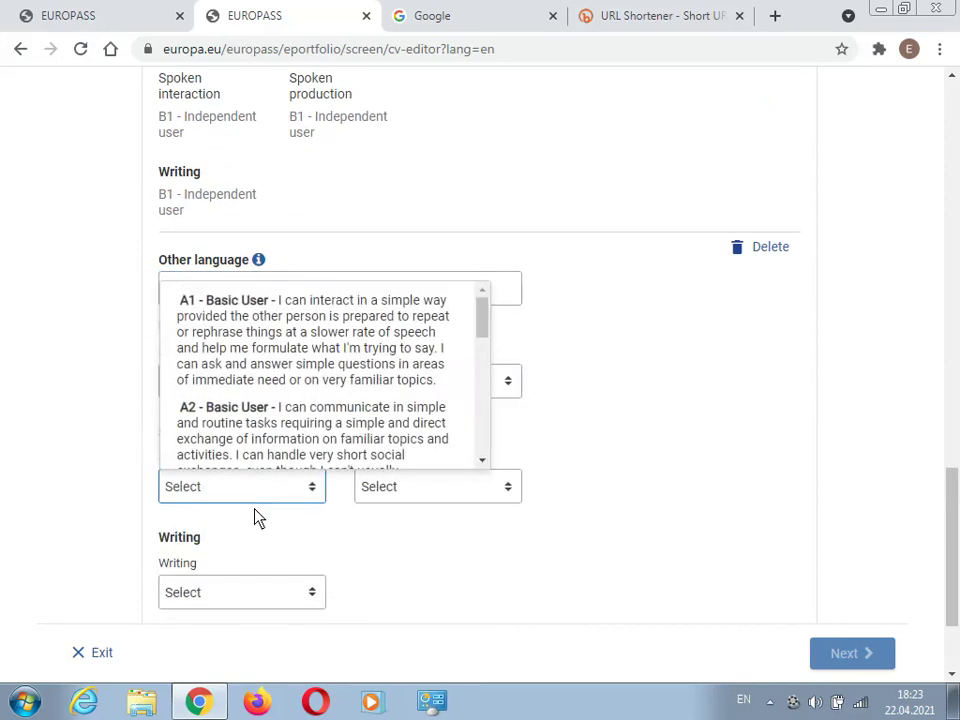
click(231, 422)
click(414, 482)
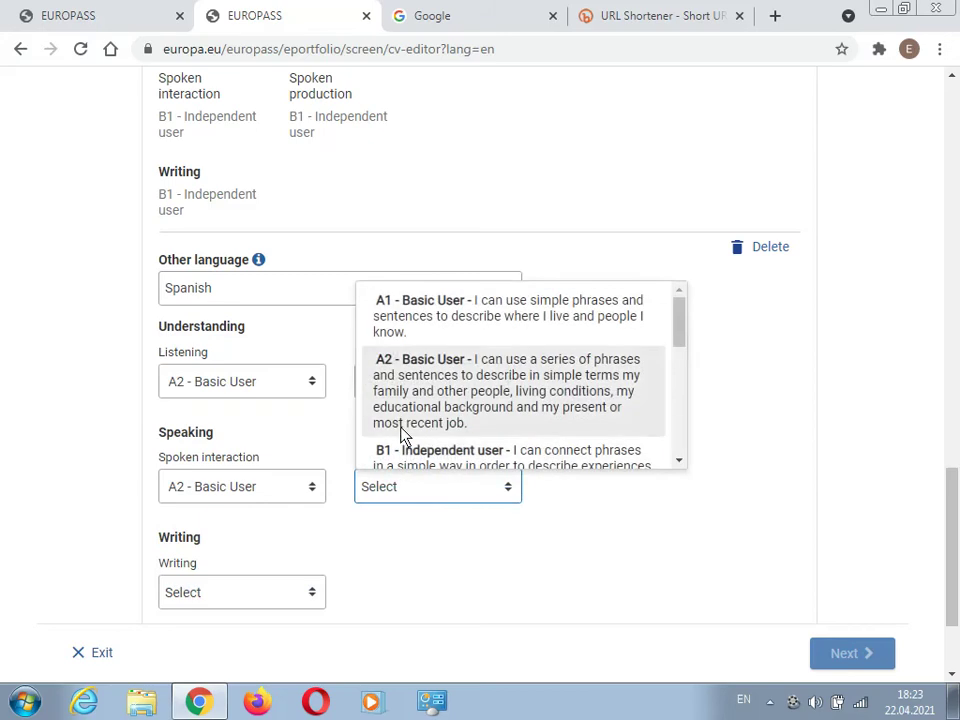
click(403, 400)
click(232, 588)
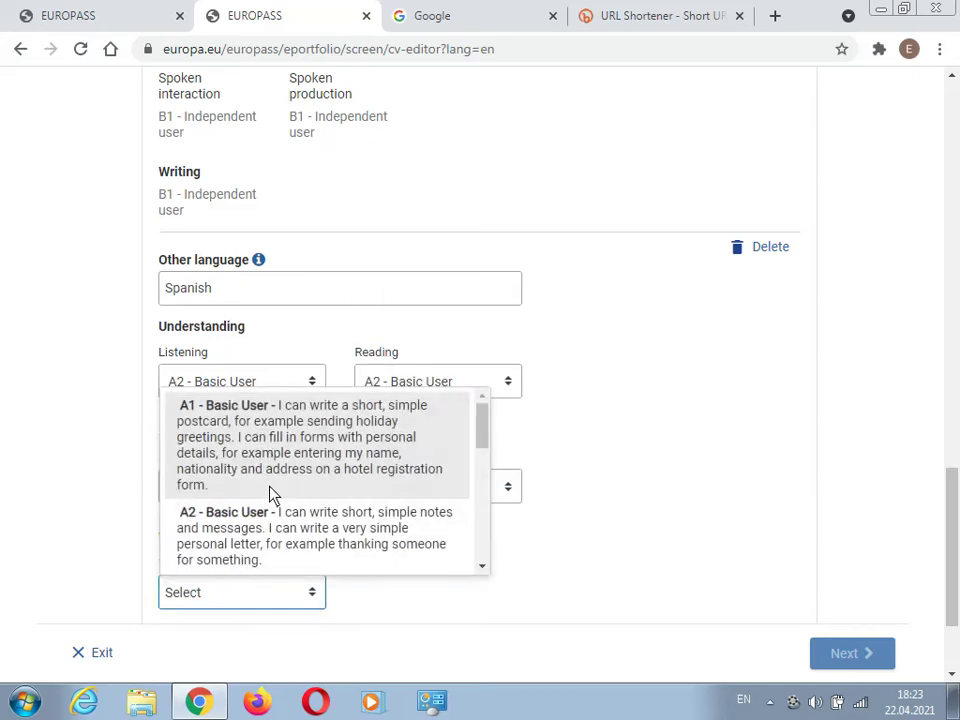
click(268, 525)
scroll(46, 355, down, 2)
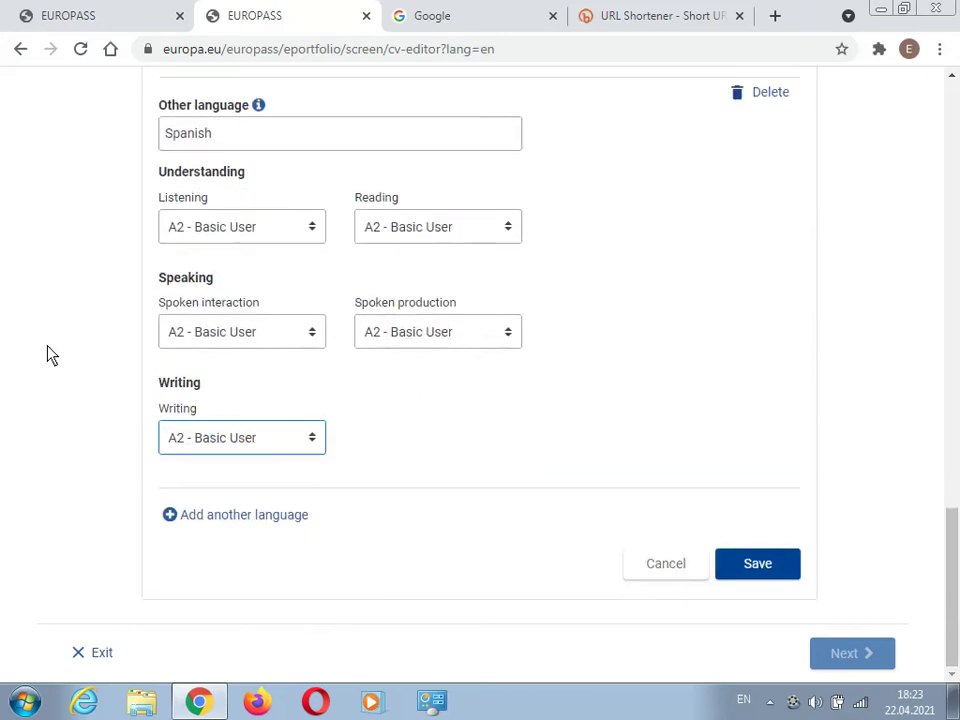
click(300, 519)
- Add Turkish as a language with Listening C2 and Reading C1
click(311, 461)
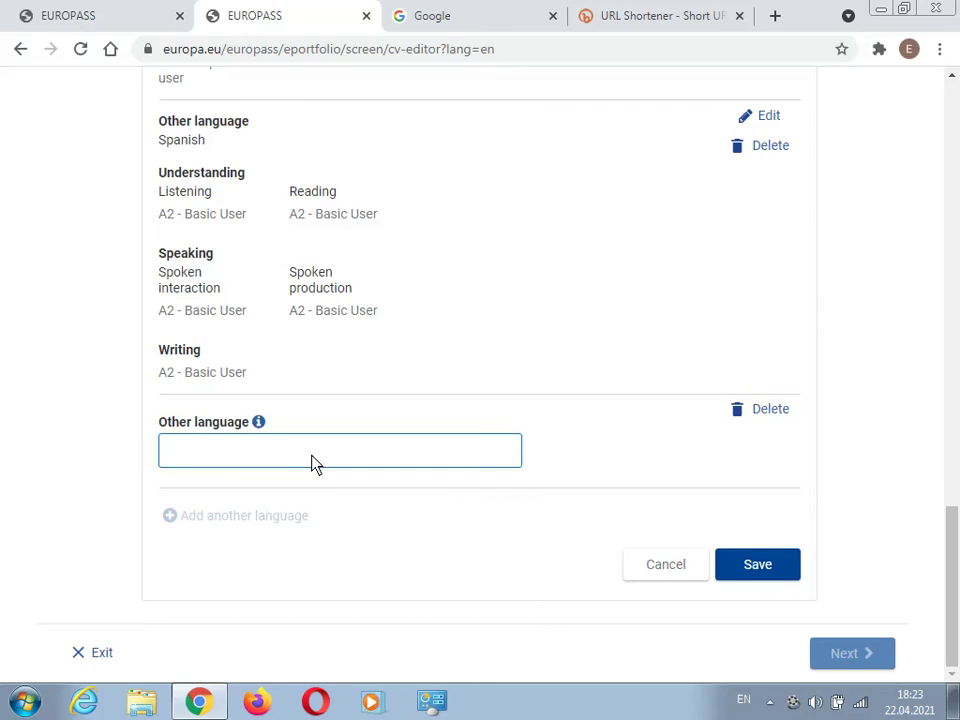
text(Turkish)
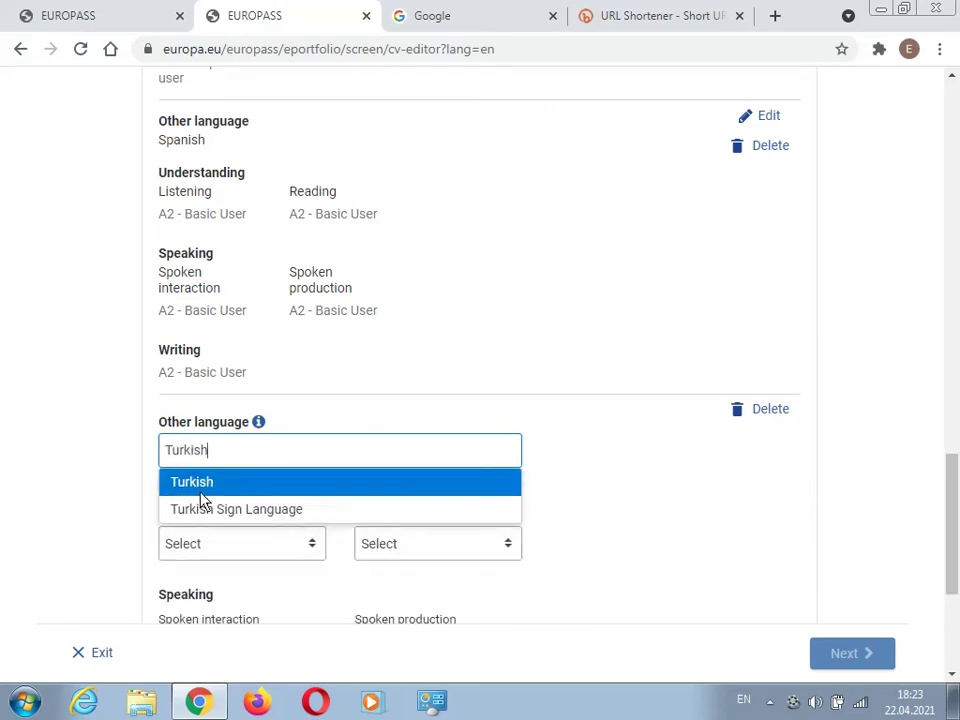
click(200, 485)
click(199, 547)
scroll(259, 272, down, 5)
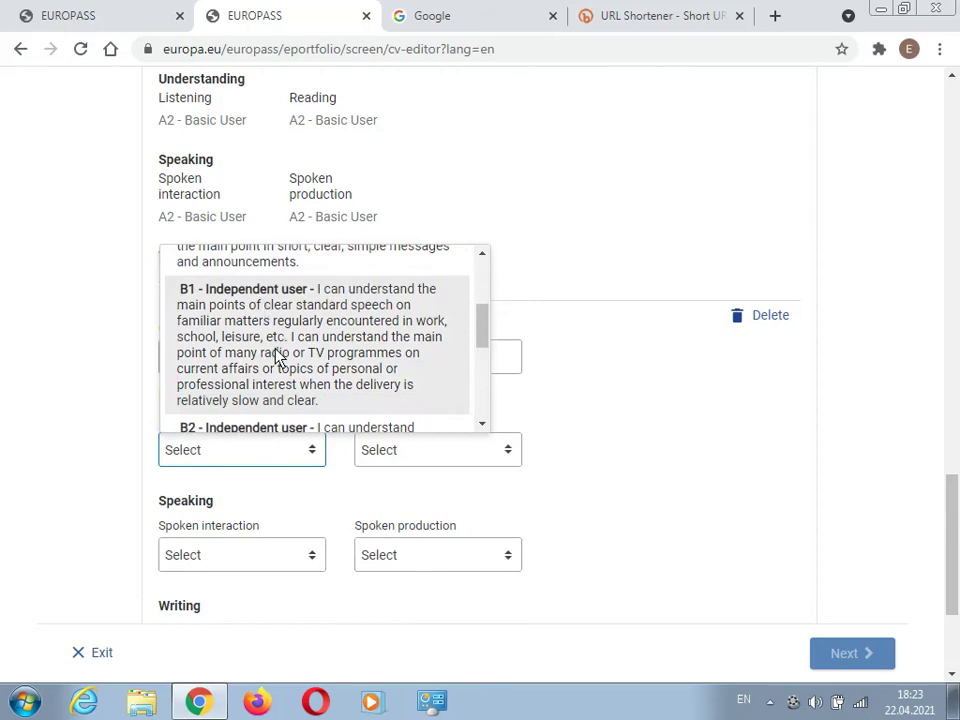
scroll(276, 355, down, 1)
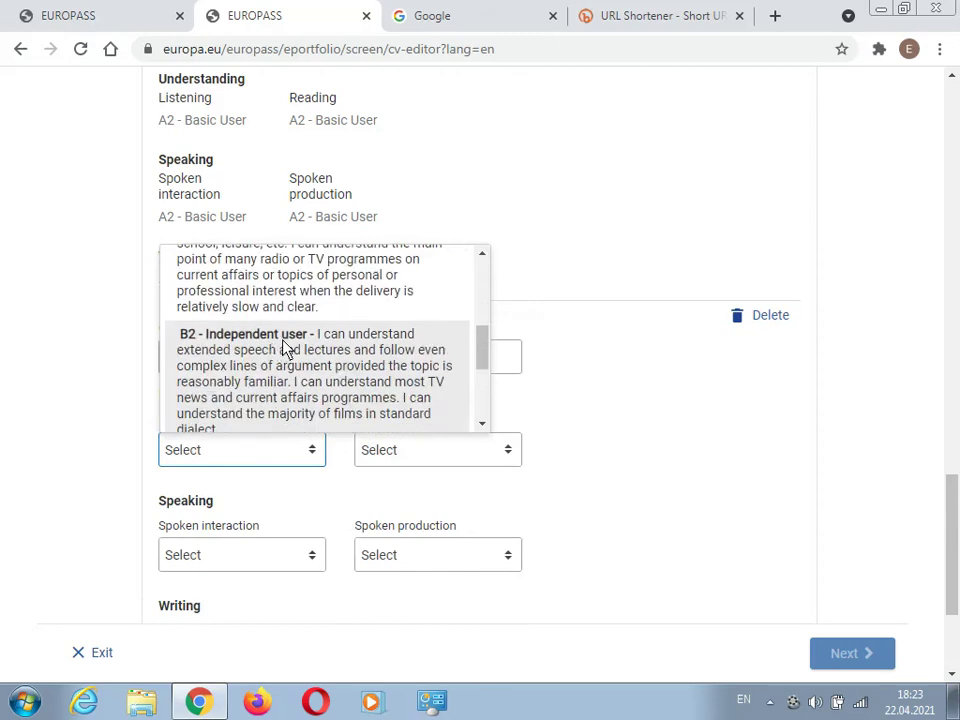
scroll(285, 350, down, 1)
scroll(283, 350, down, 2)
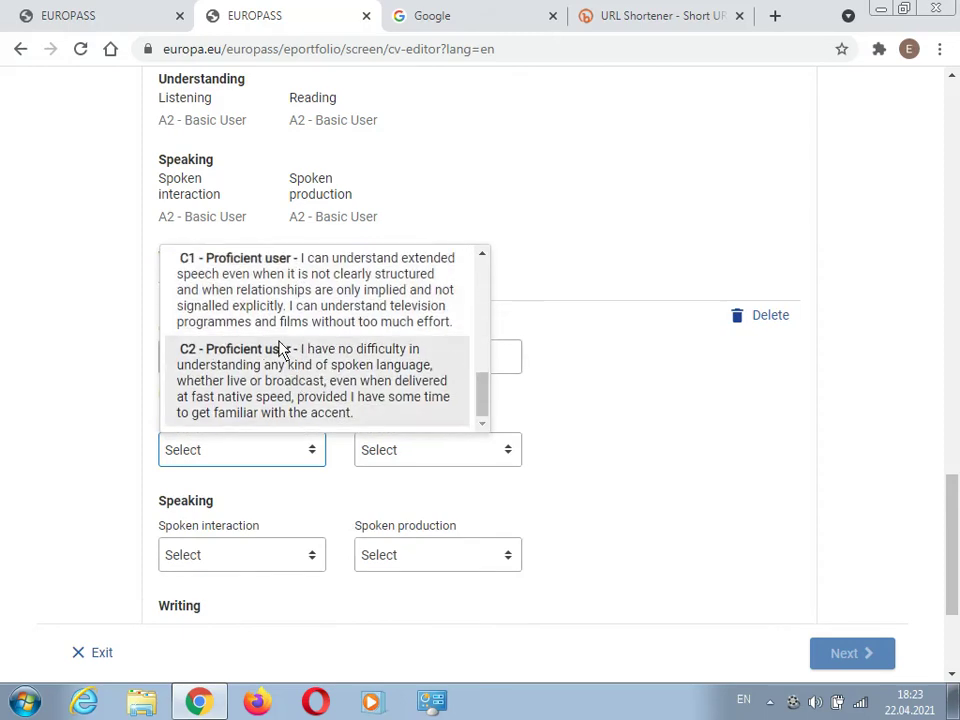
click(356, 392)
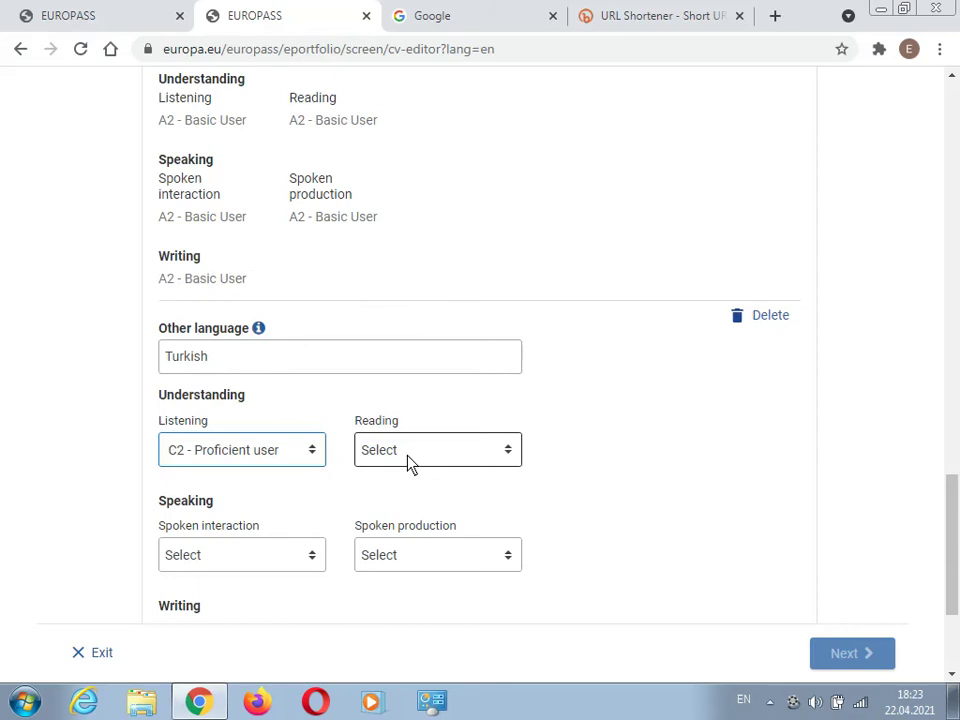
click(411, 465)
scroll(380, 390, down, 1)
scroll(429, 459, down, 3)
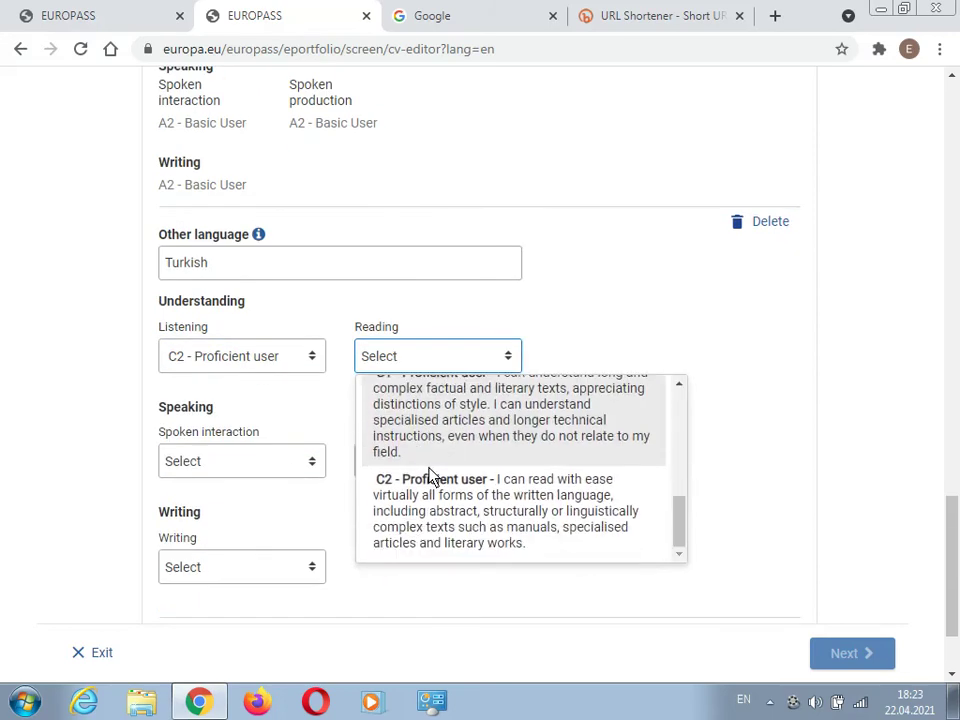
click(428, 428)
- Set Turkish spoken interaction and spoken production to C1, and writing to C2
click(289, 466)
scroll(396, 482, down, 3)
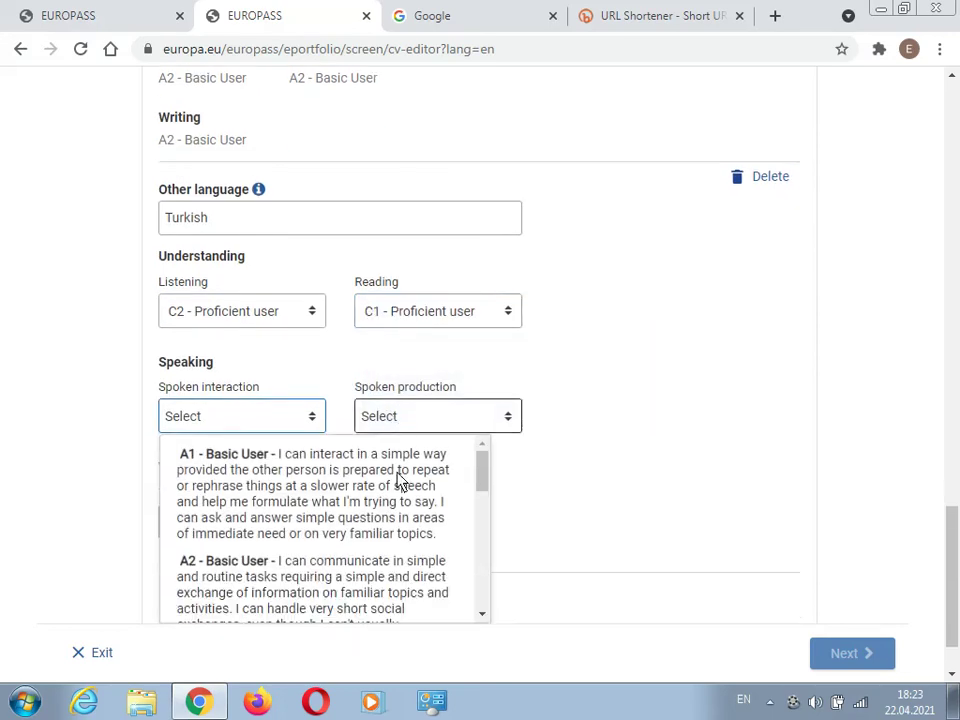
scroll(311, 440, down, 4)
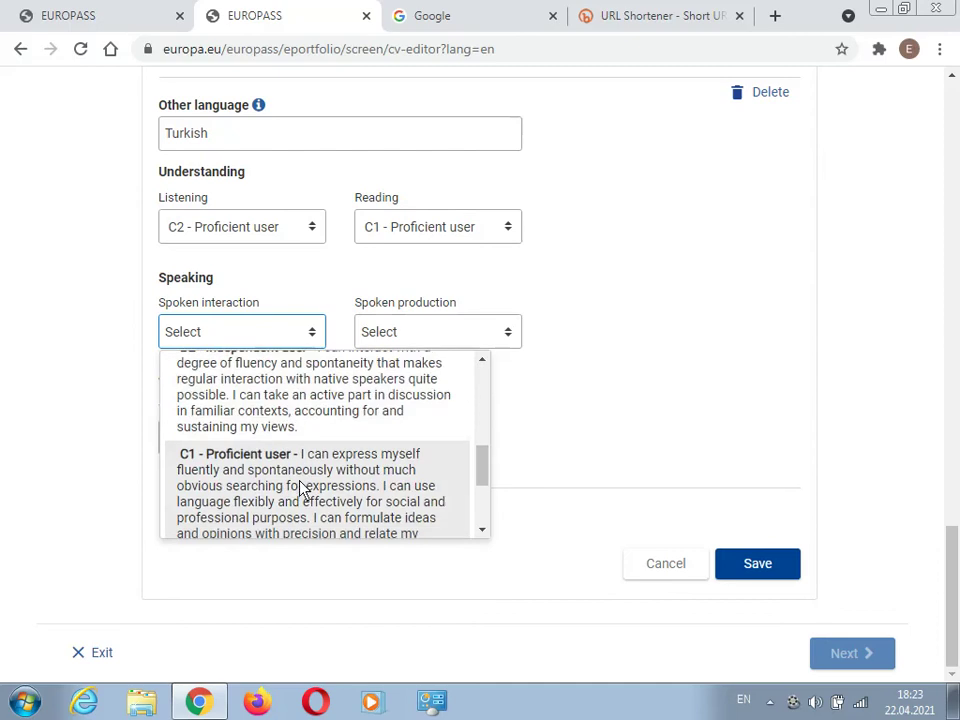
click(302, 484)
click(390, 347)
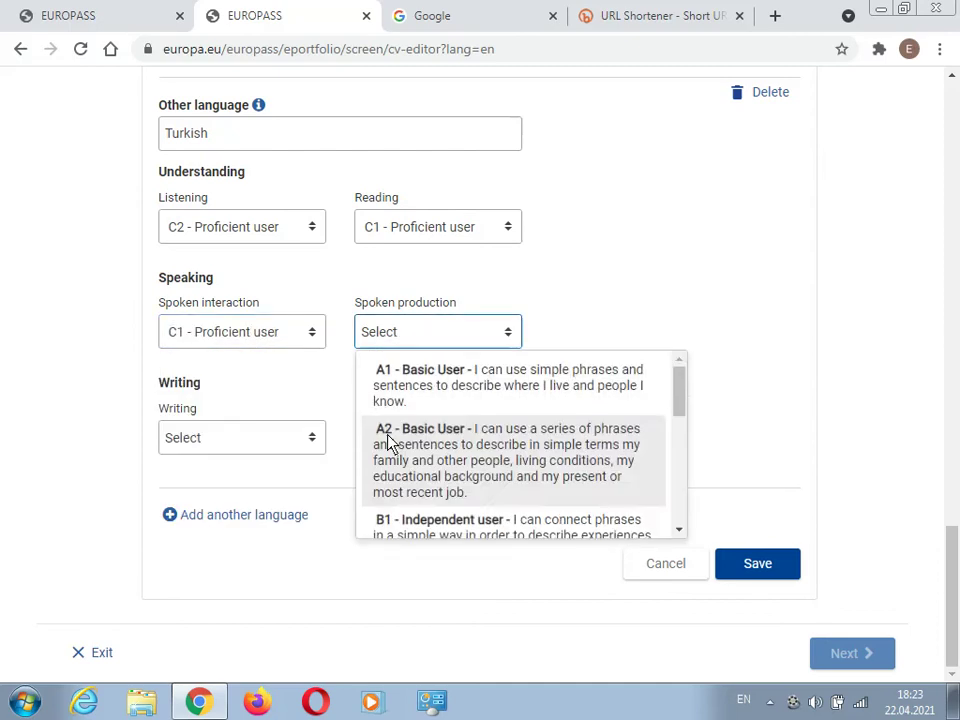
scroll(390, 445, down, 5)
click(432, 400)
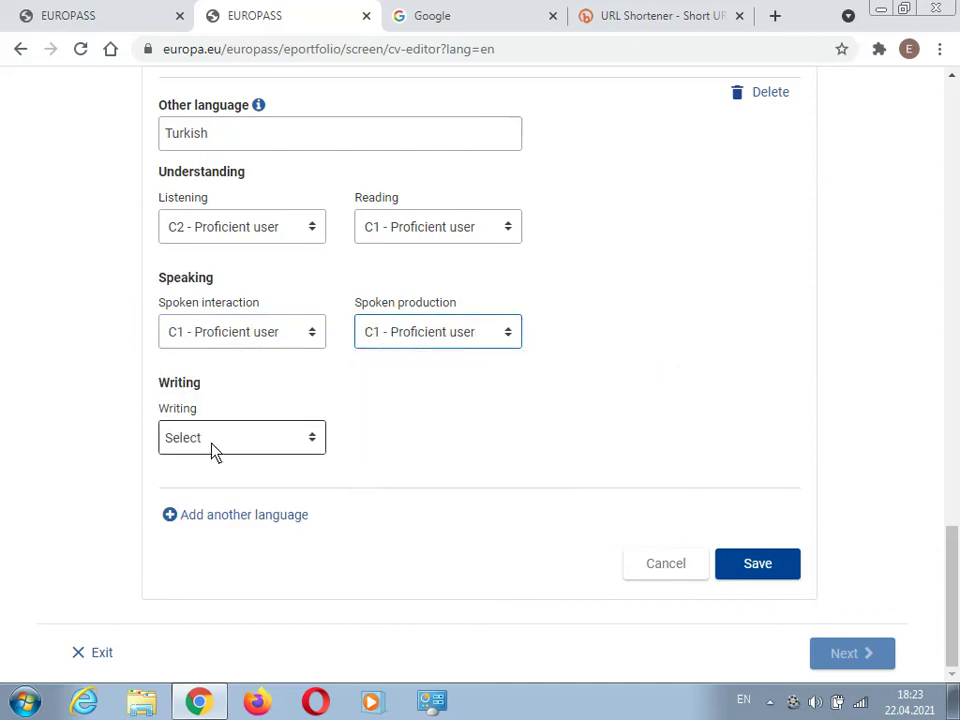
click(221, 452)
scroll(300, 510, down, 5)
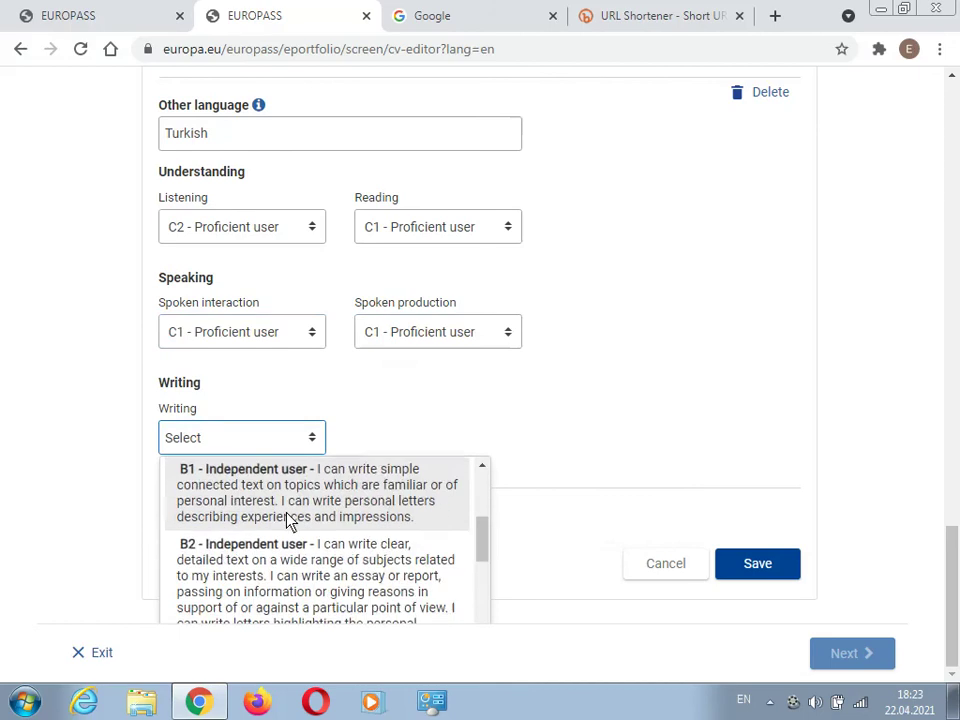
click(272, 550)
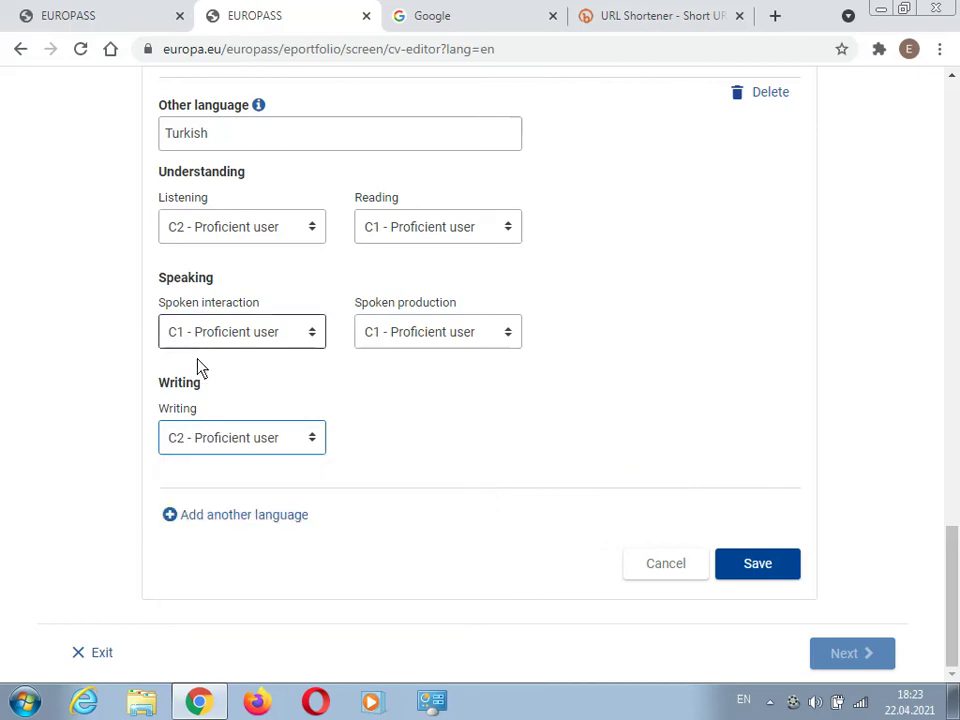
scroll(395, 335, up, 1)
scroll(395, 335, up, 4)
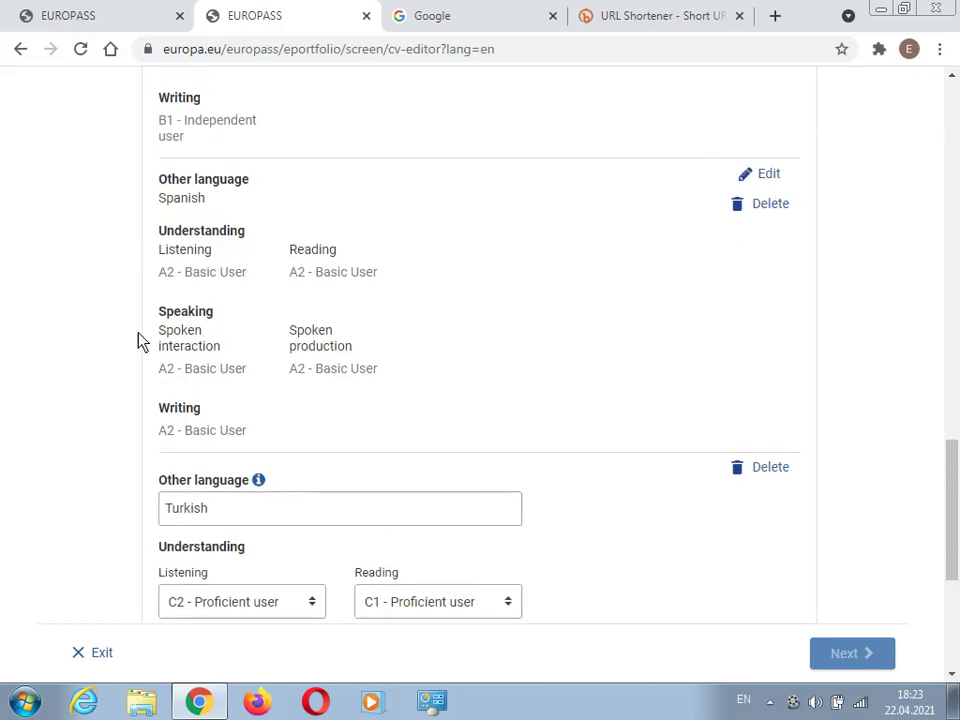
scroll(293, 416, down, 5)
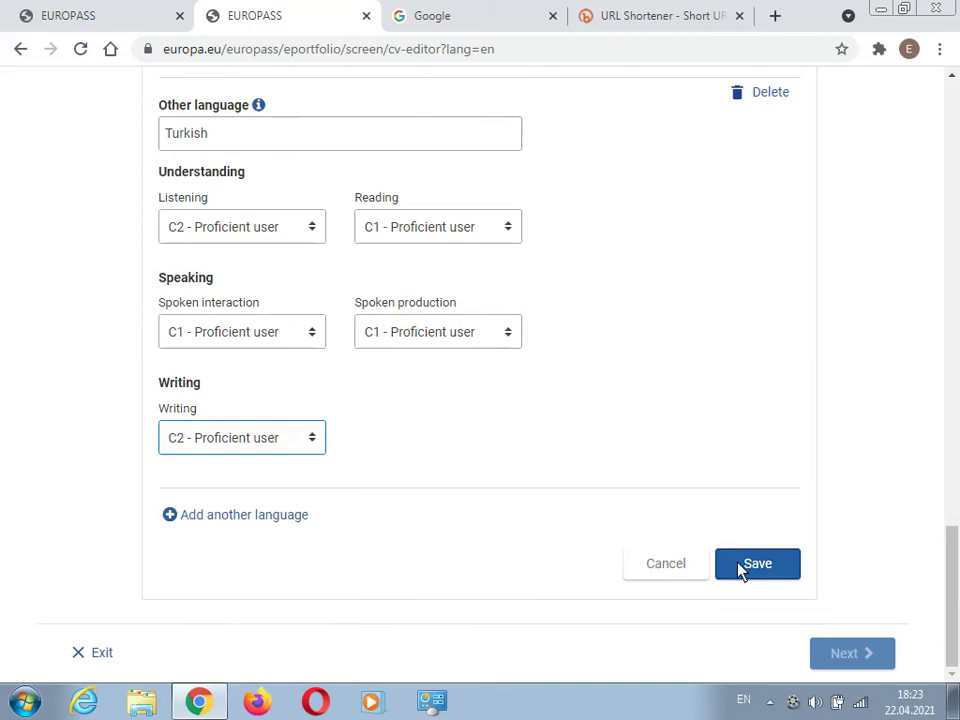
- Save the language entries and add an empty Education and training section
click(757, 564)
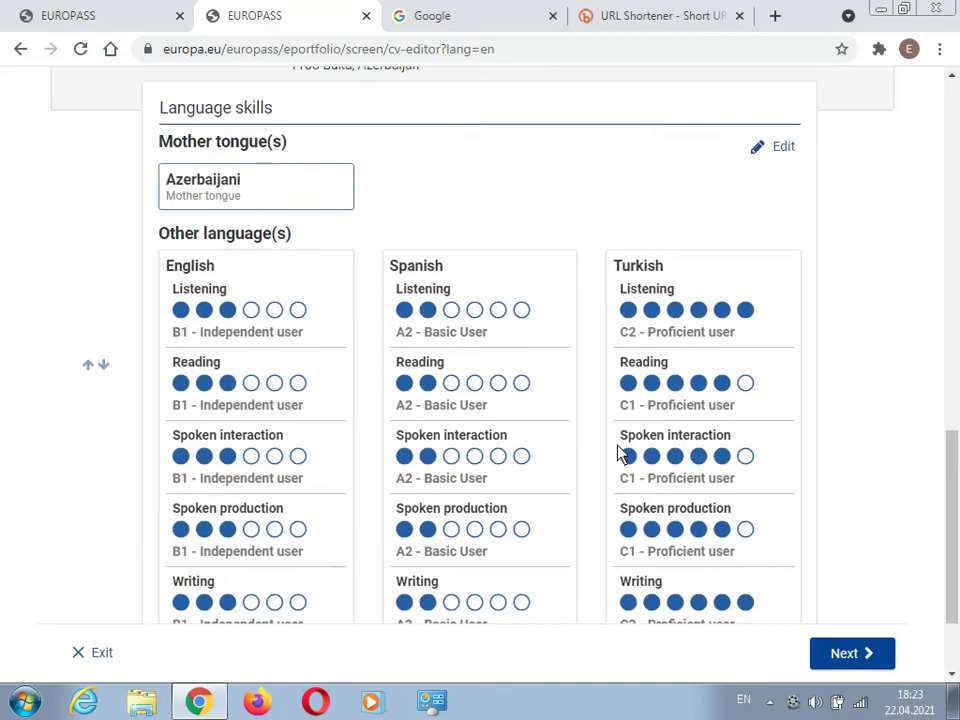
scroll(522, 468, down, 2)
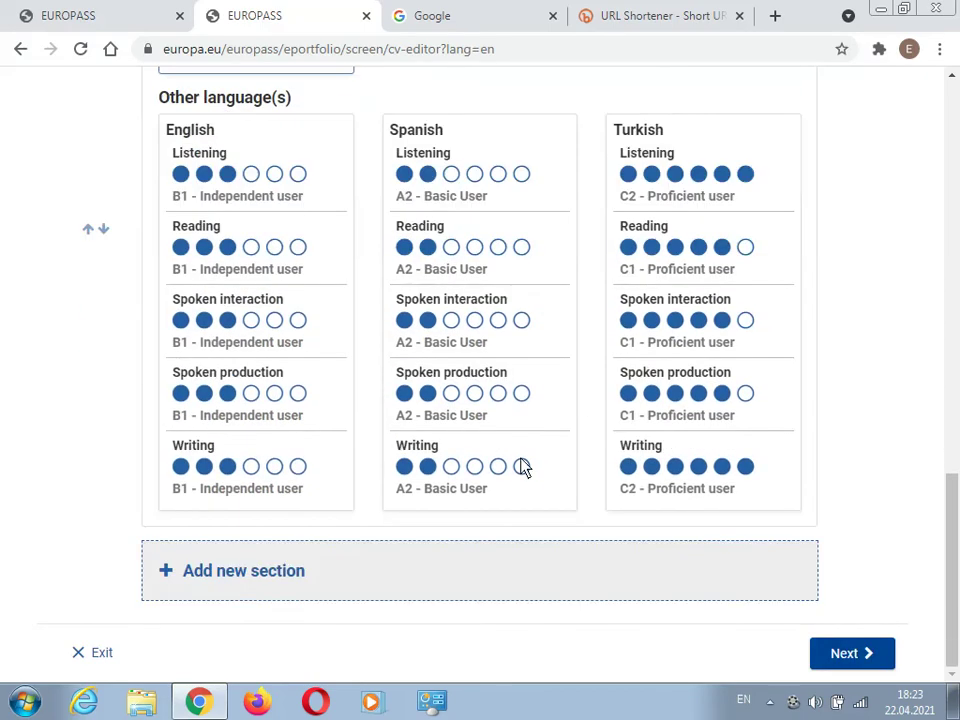
click(226, 583)
click(457, 390)
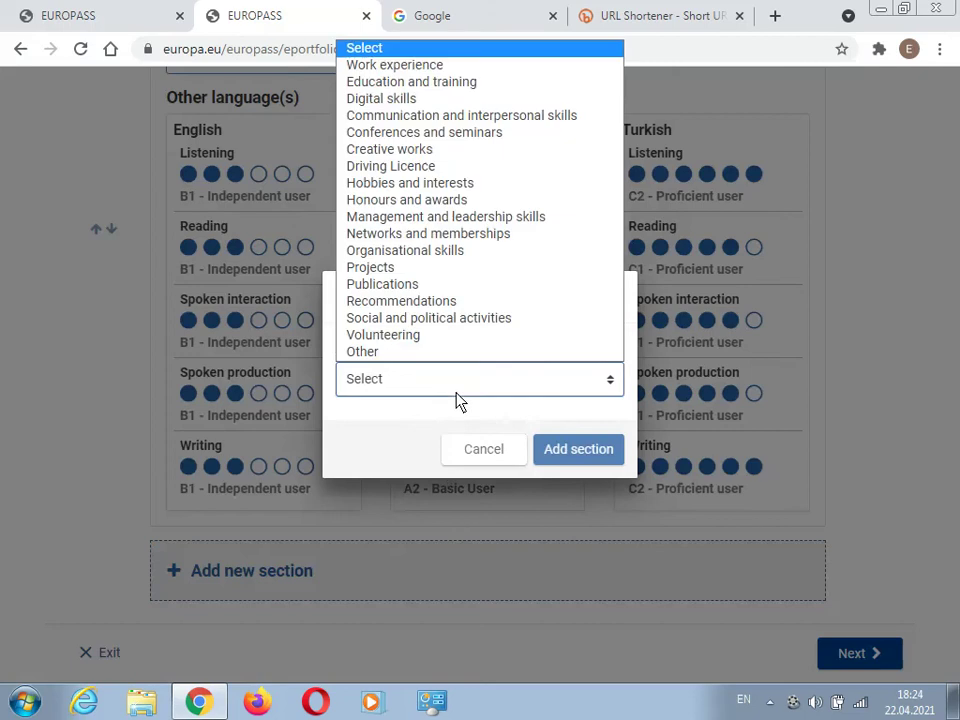
click(411, 82)
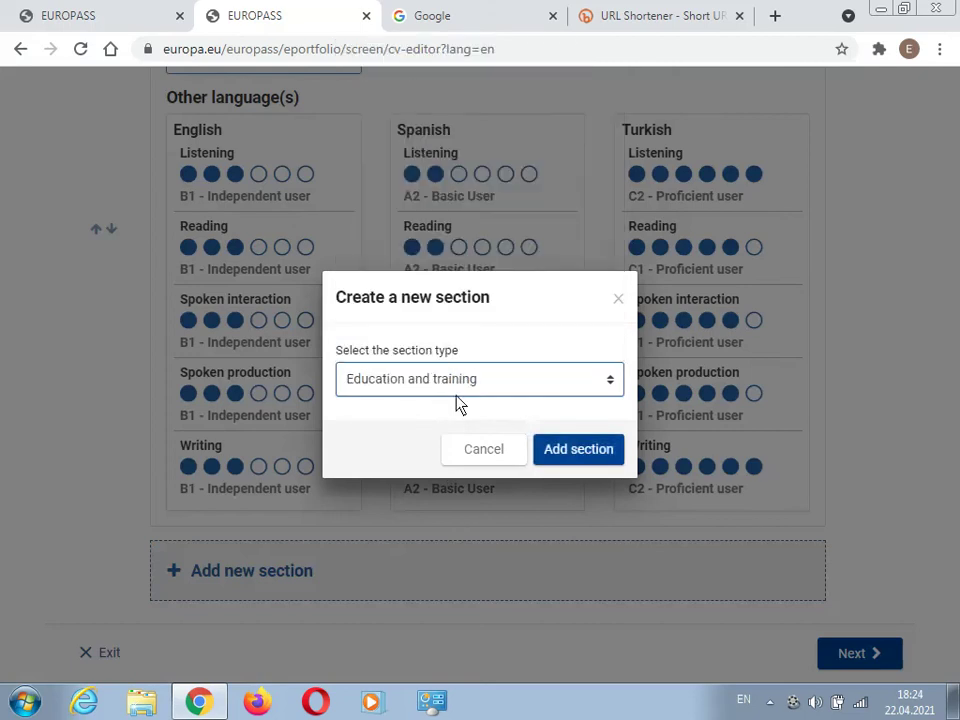
click(579, 451)
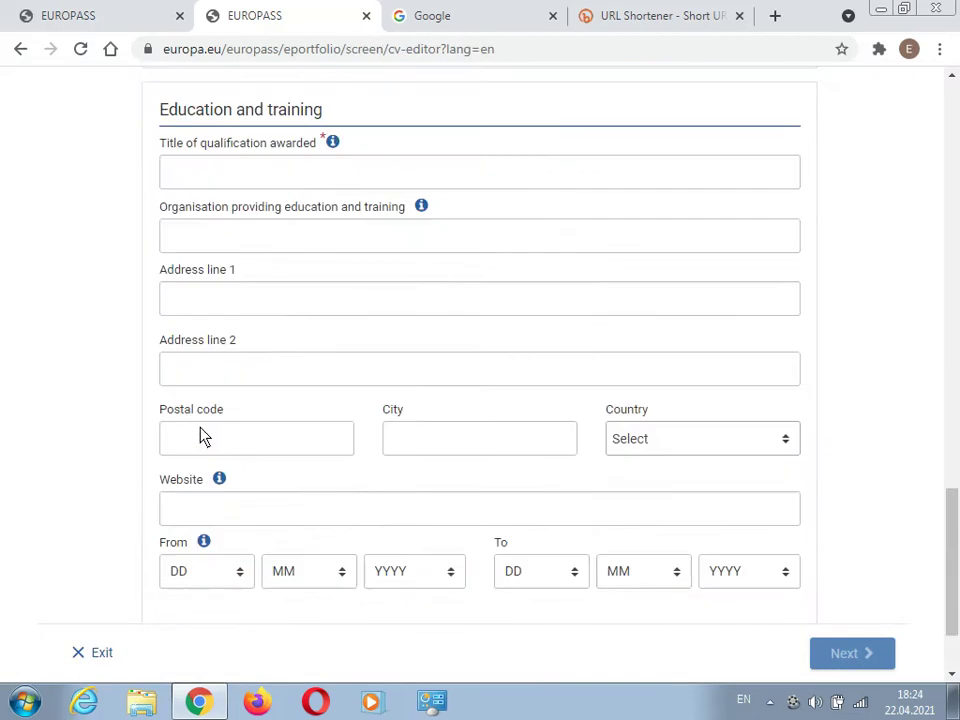
- Enter qualification 'Oil and Gas Engineering' at ASOIU with the Baku Yasamal address
click(260, 184)
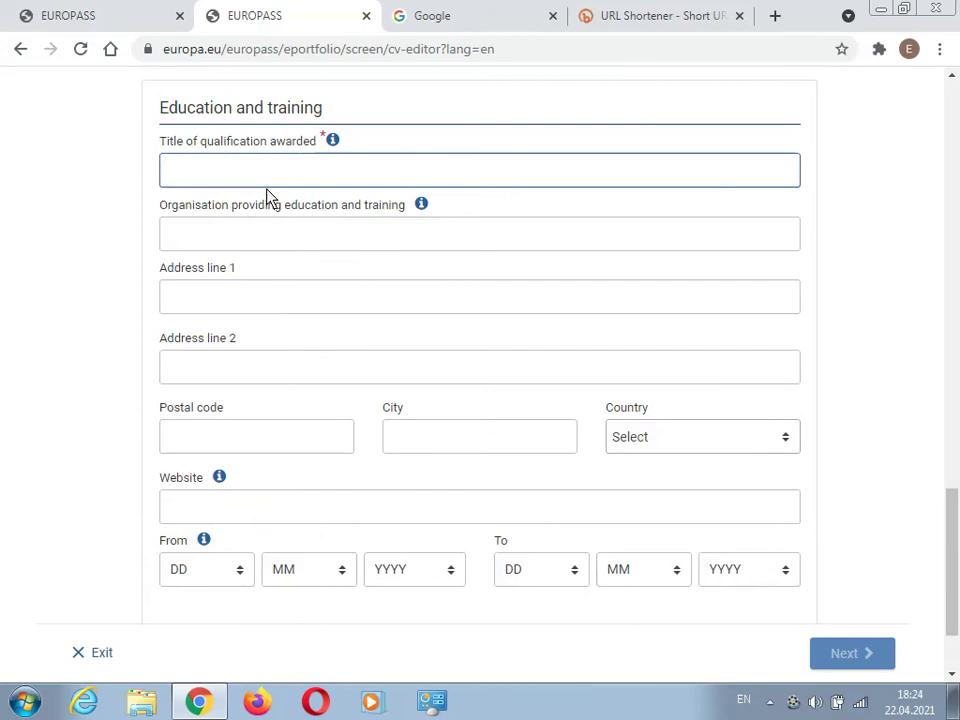
text(Oil and Gas En)
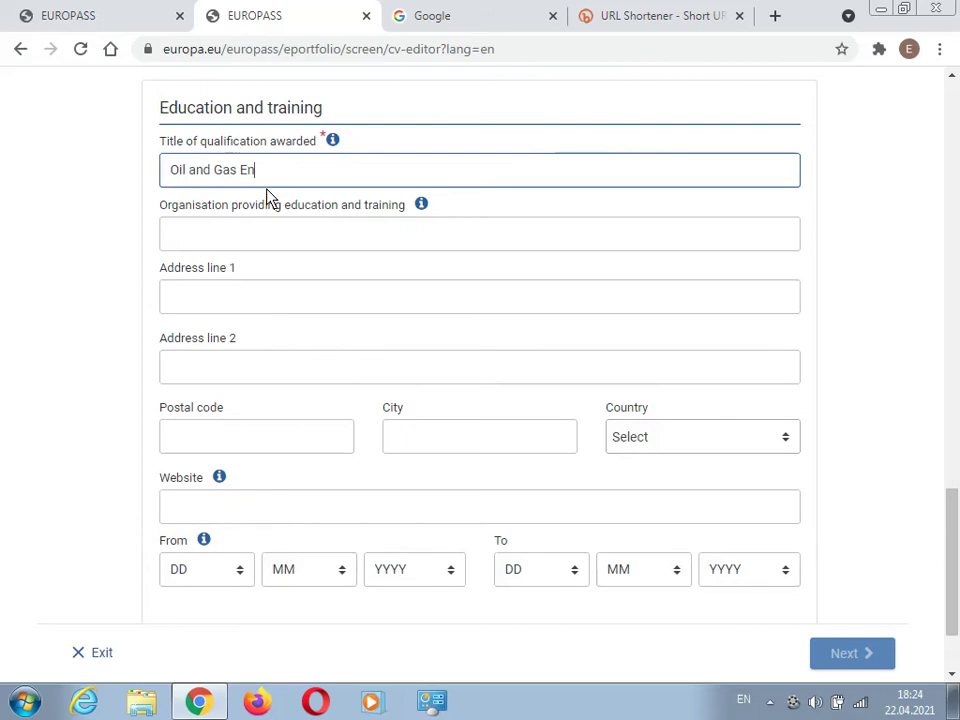
text(gineering)
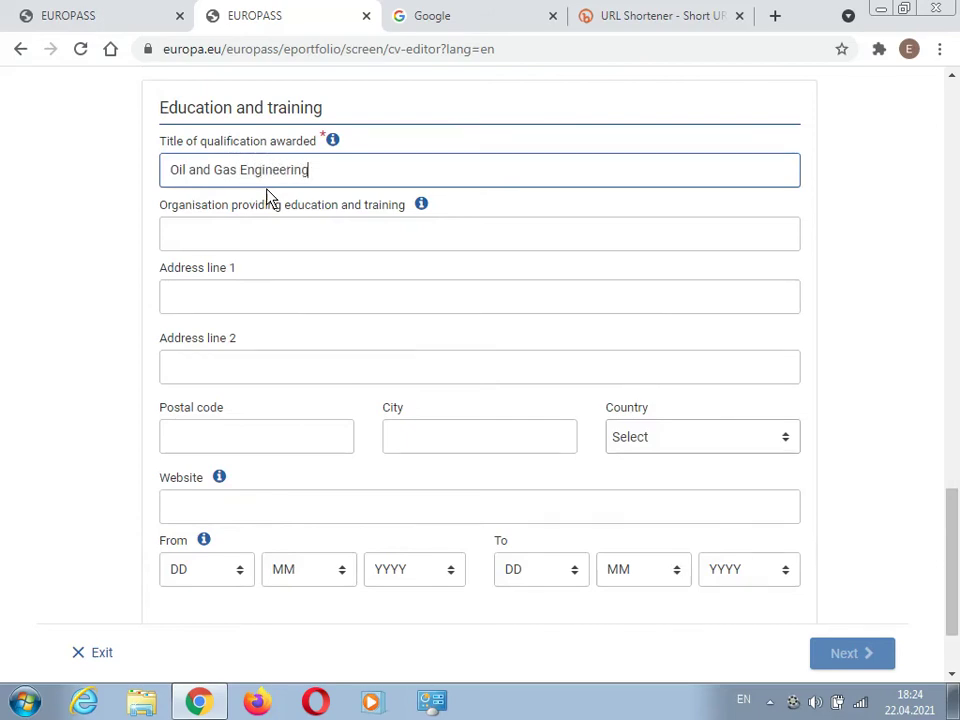
click(257, 234)
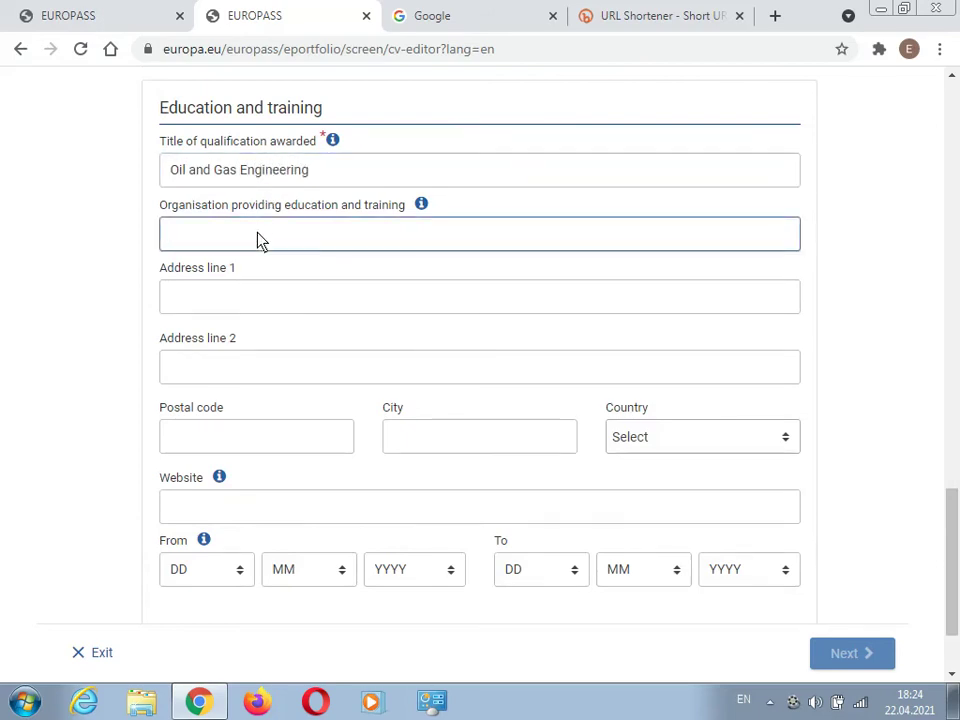
text(ASOI)
text(L)
scroll(108, 316, down, 1)
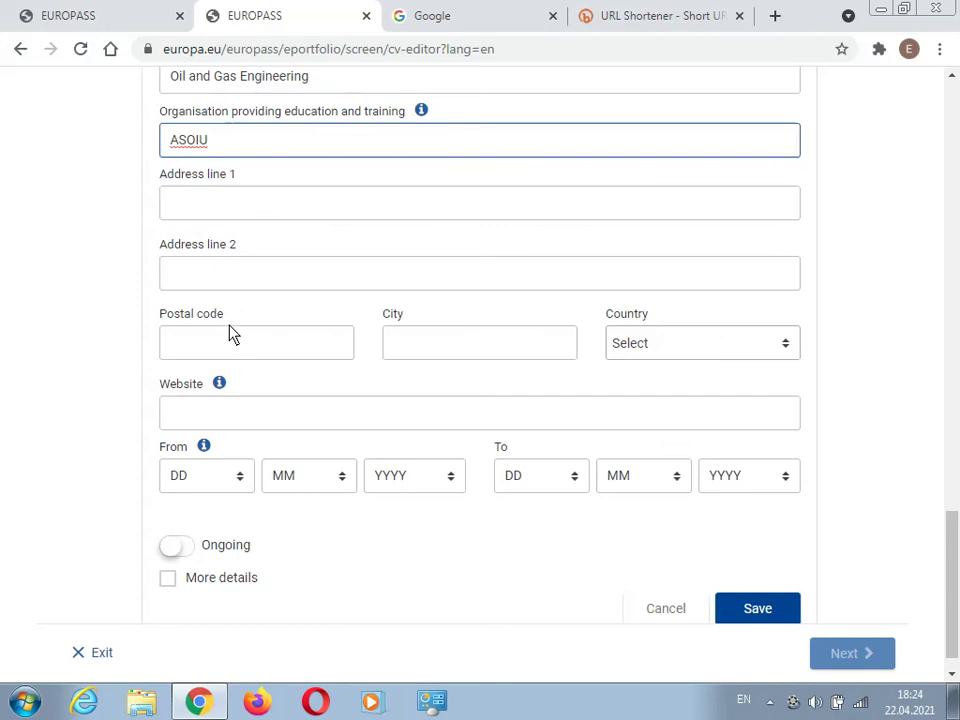
click(475, 358)
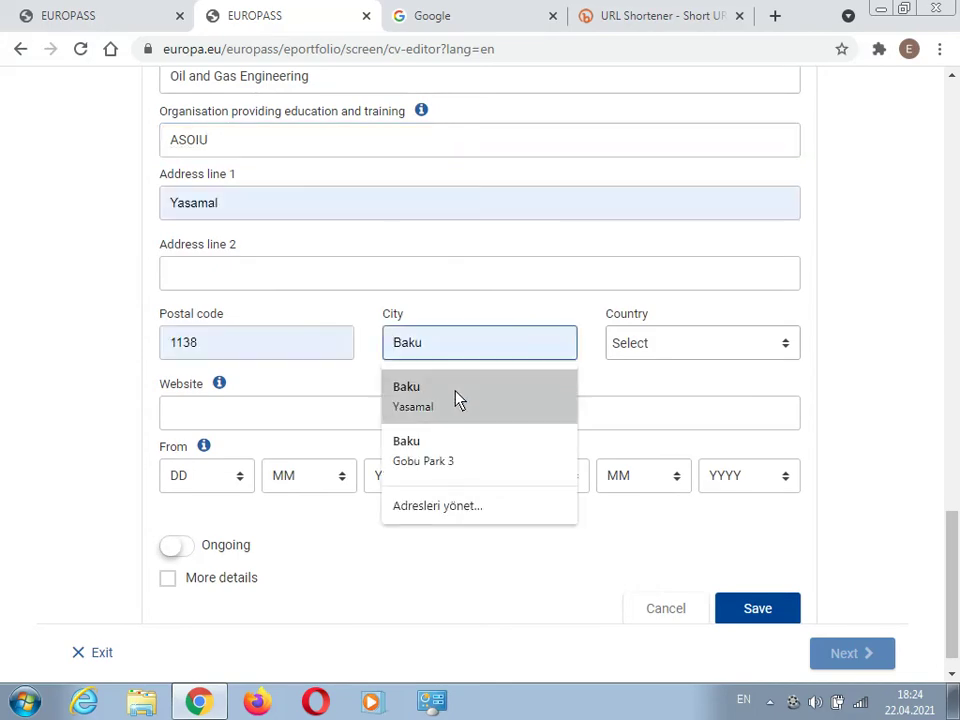
click(453, 394)
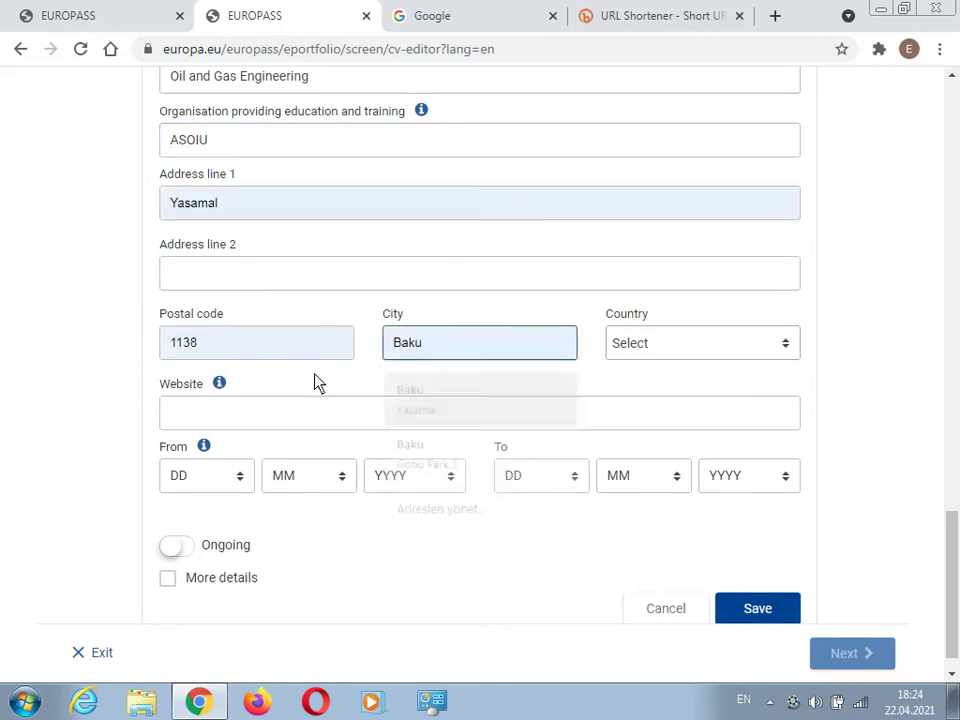
- Choose Azerbaijan as the country of the education entry
click(666, 347)
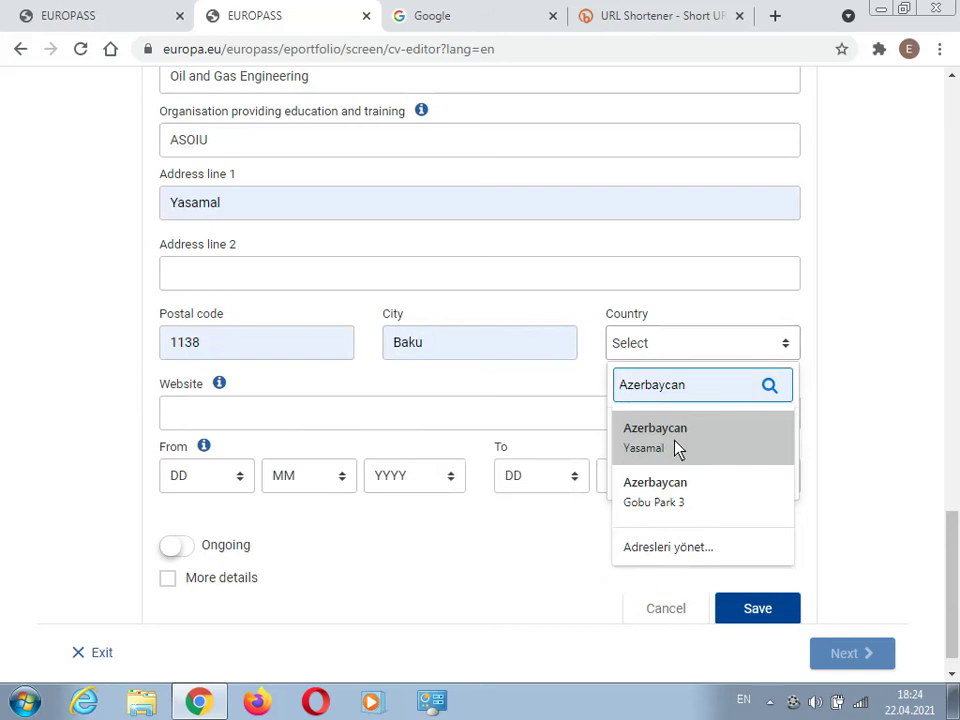
click(671, 442)
click(686, 396)
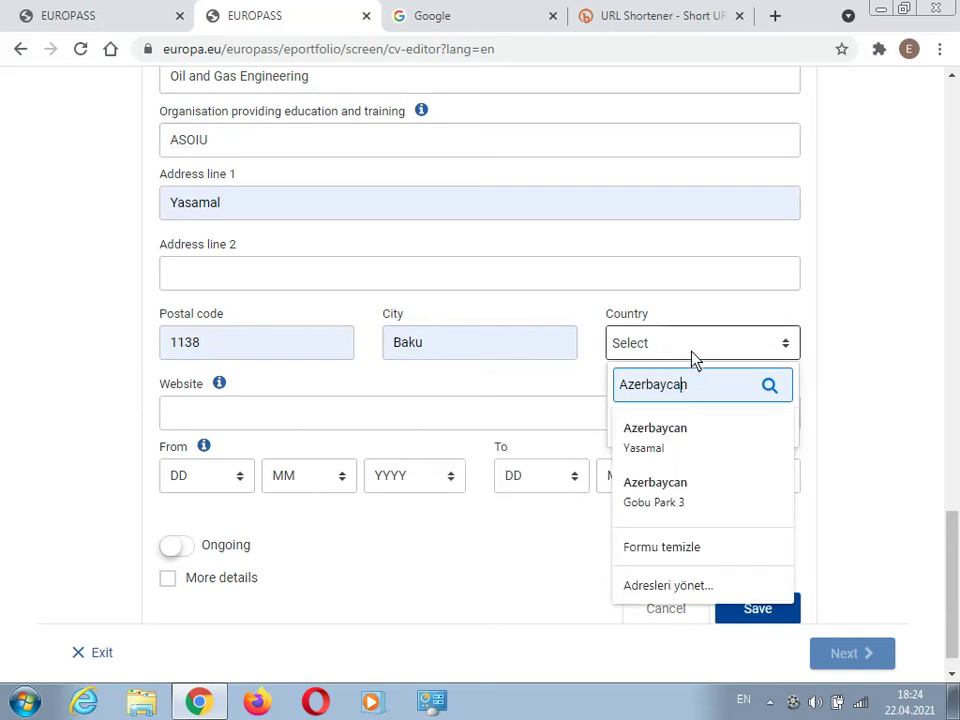
click(691, 350)
click(686, 349)
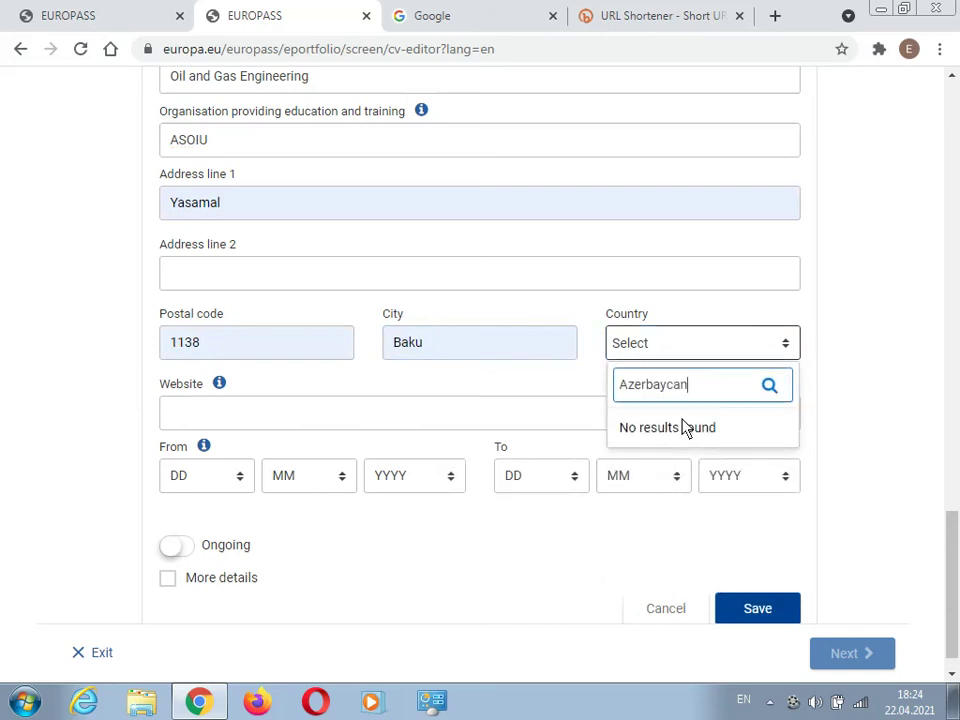
double_click(727, 398)
click(677, 352)
click(677, 352)
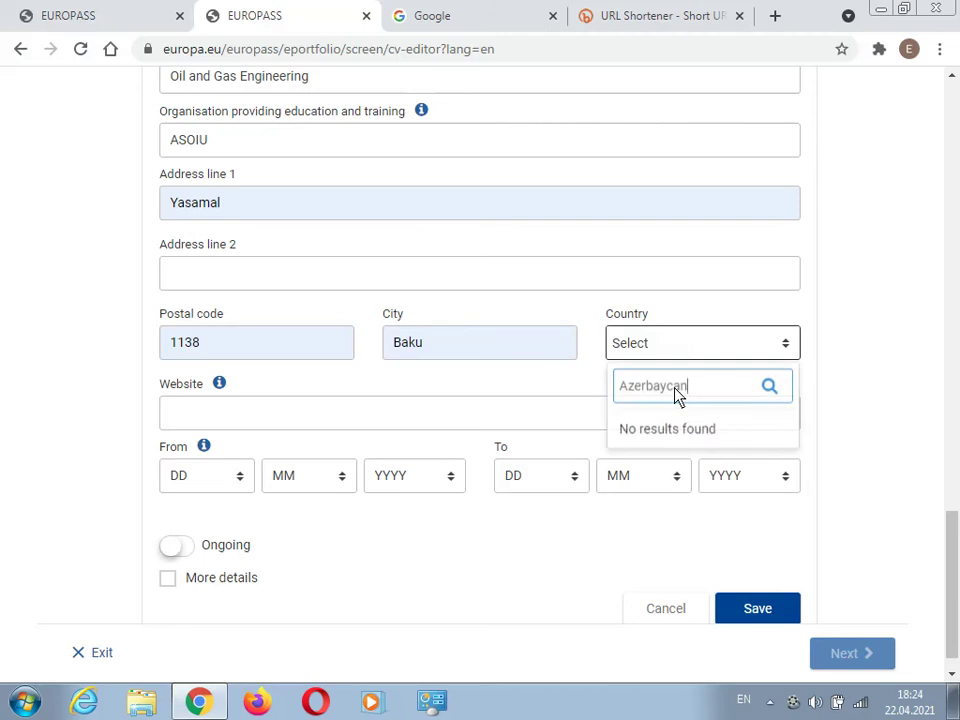
key(BackSpace)
key(BackSpace)
key(BackSpace)
key(BackSpace)
key(BackSpace)
key(BackSpace)
key(BackSpace)
key(BackSpace)
key(BackSpace)
key(BackSpace)
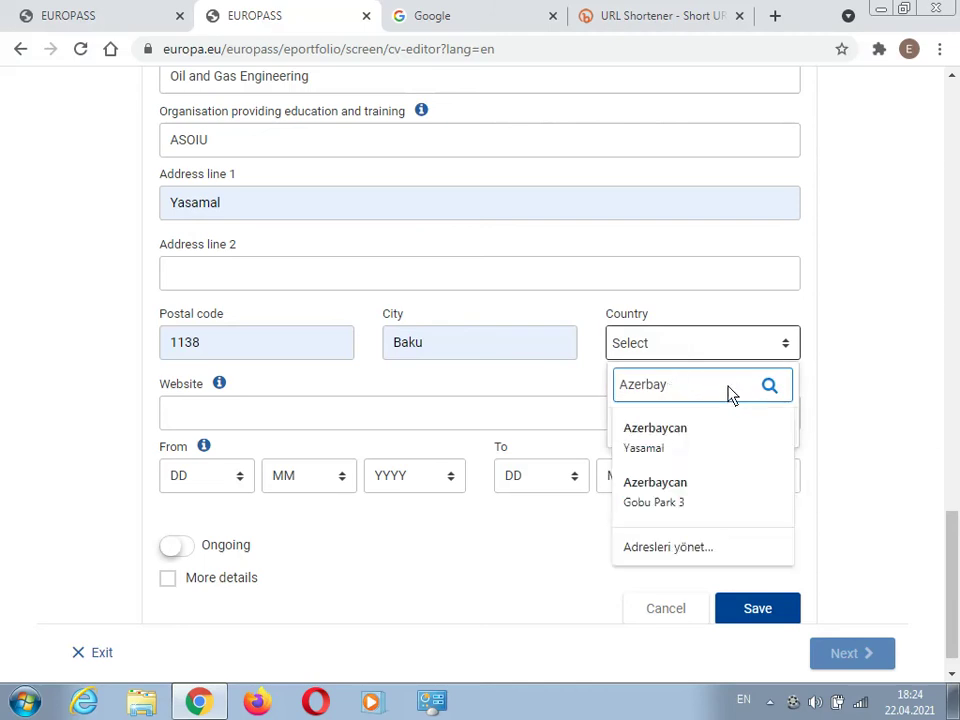
scroll(690, 480, down, 8)
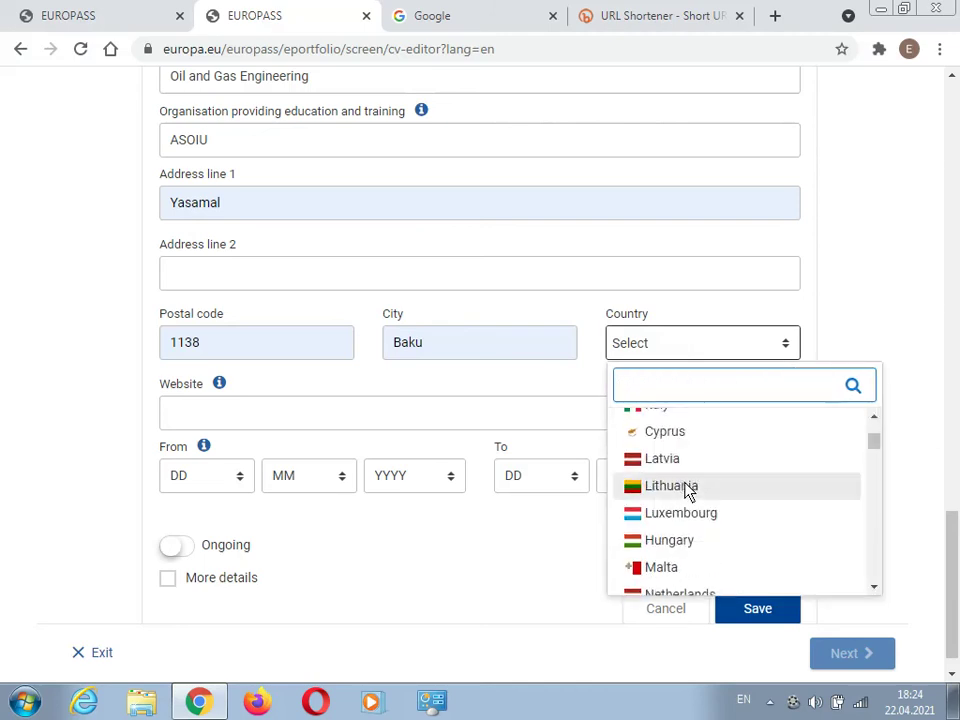
scroll(693, 495, down, 8)
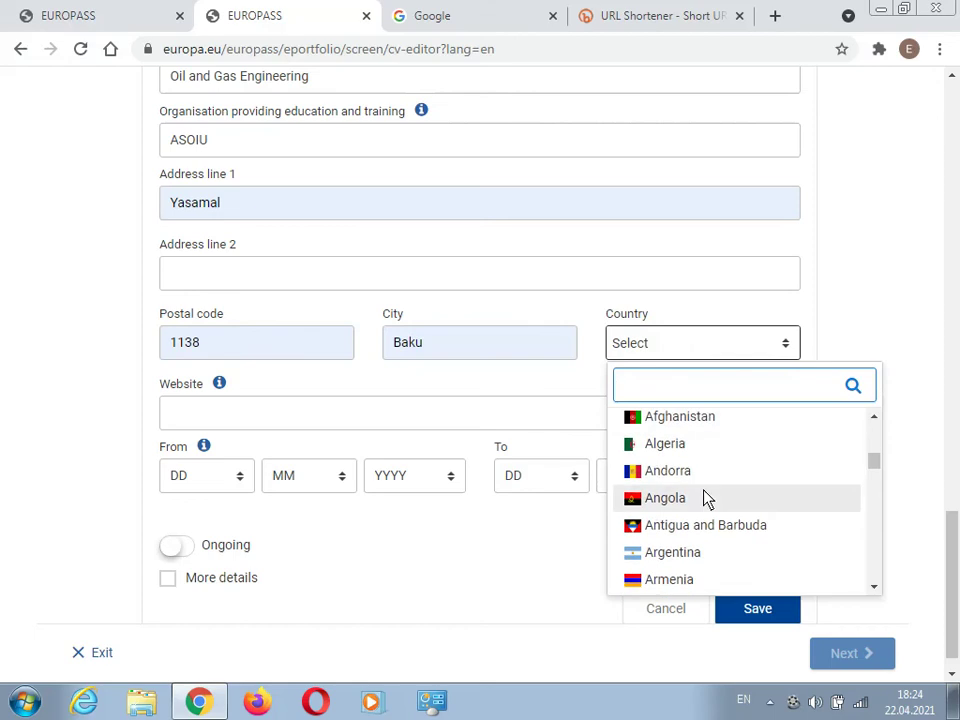
click(697, 476)
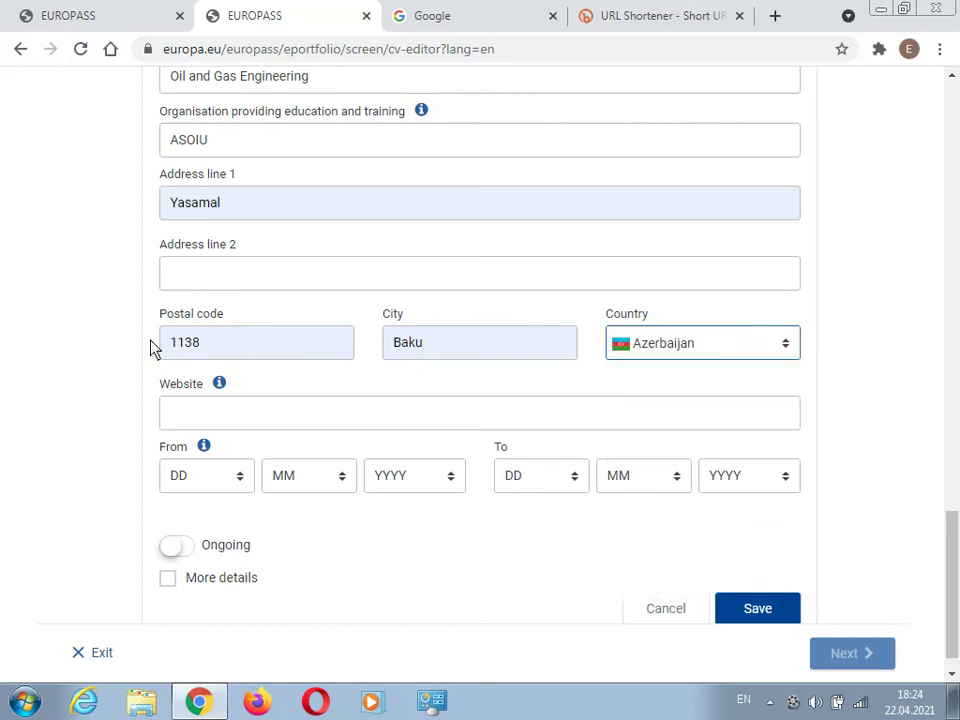
- Set the study period from 15/09/2016 to 30/06/2020
scroll(197, 430, down, 1)
click(190, 447)
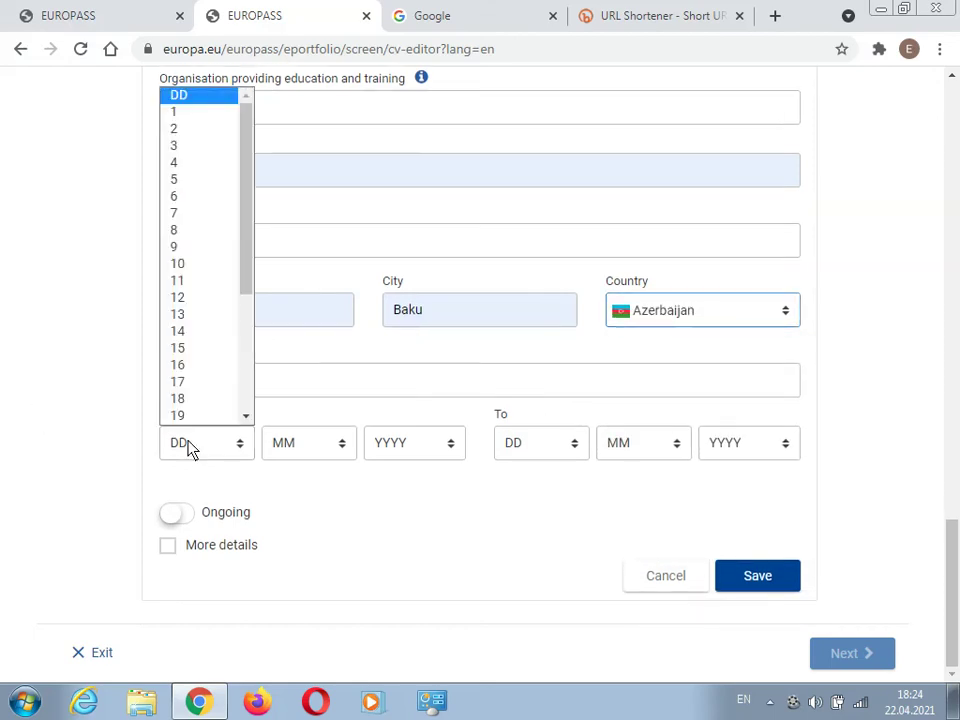
scroll(189, 274, down, 1)
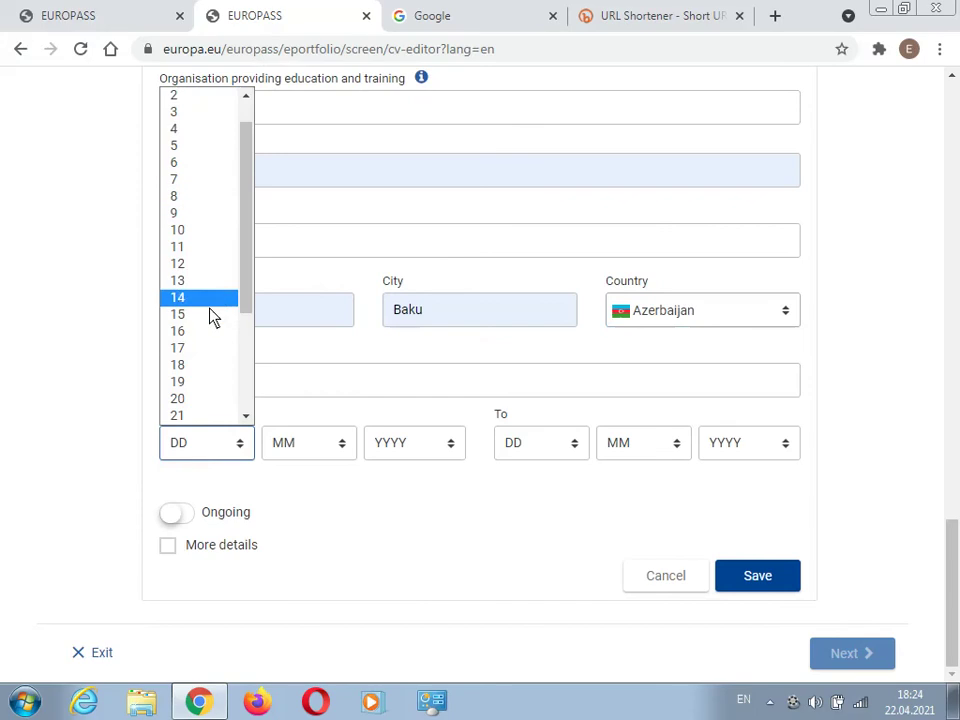
key(Escape)
click(285, 452)
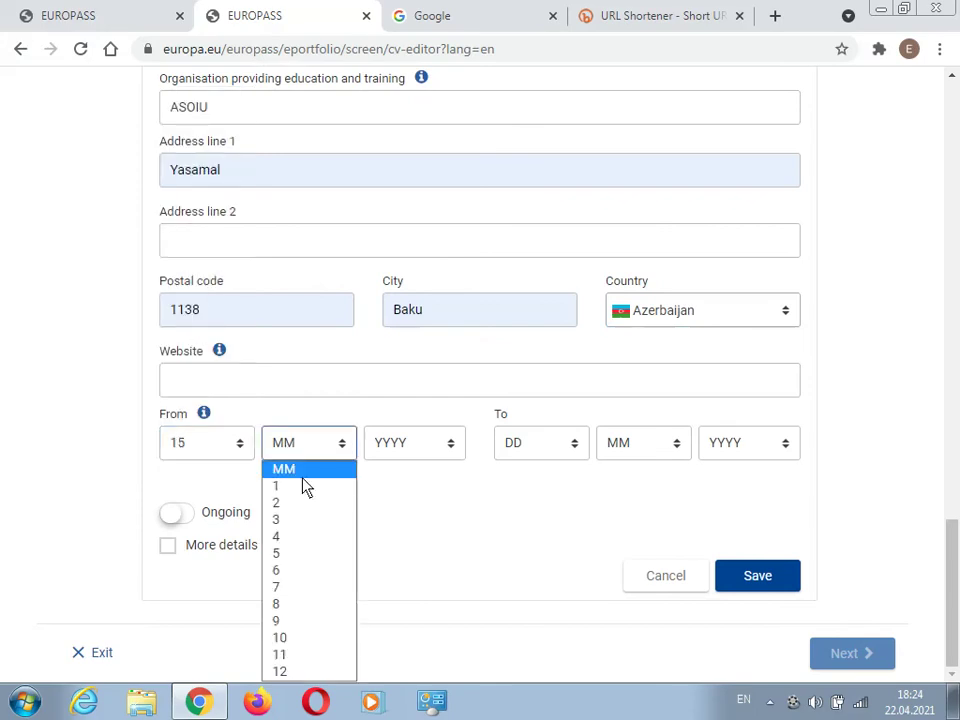
key(9)
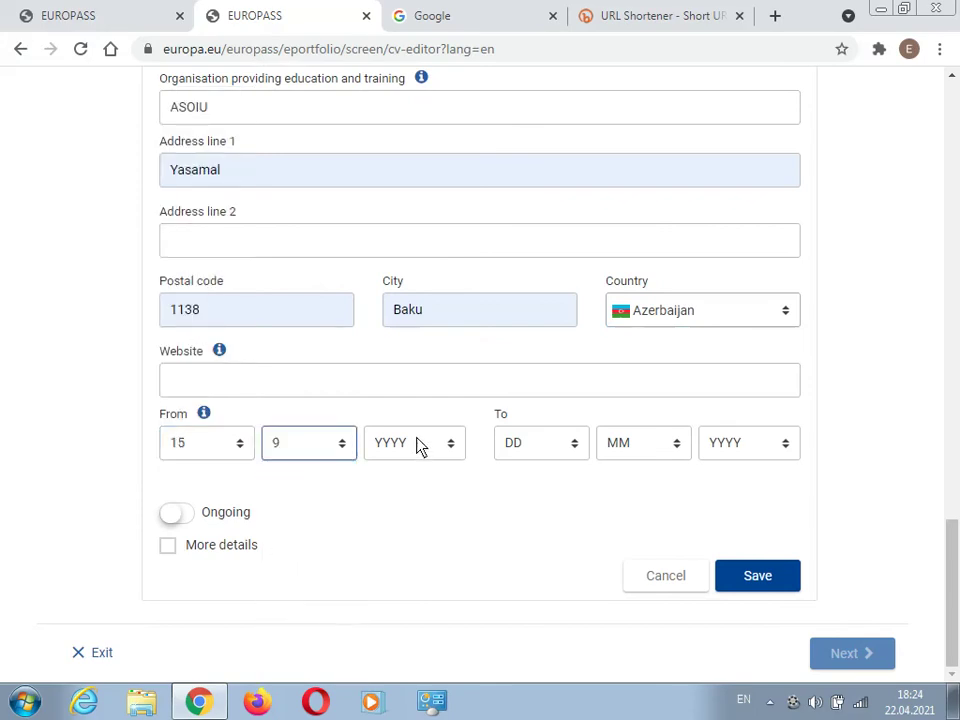
click(418, 443)
click(426, 256)
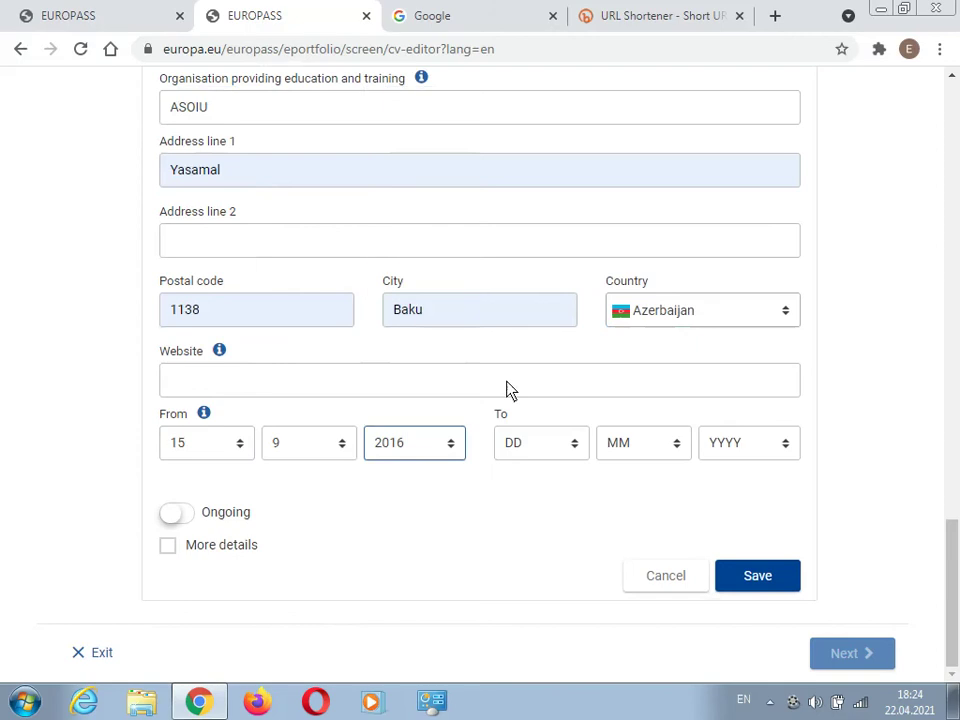
click(514, 443)
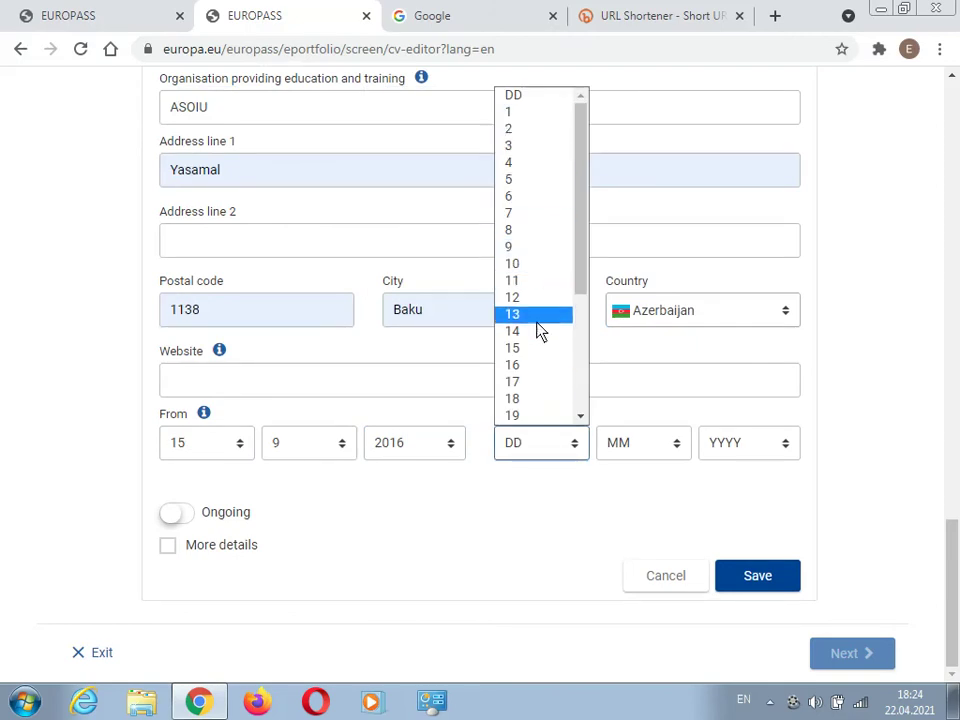
scroll(523, 403, down, 2)
click(523, 403)
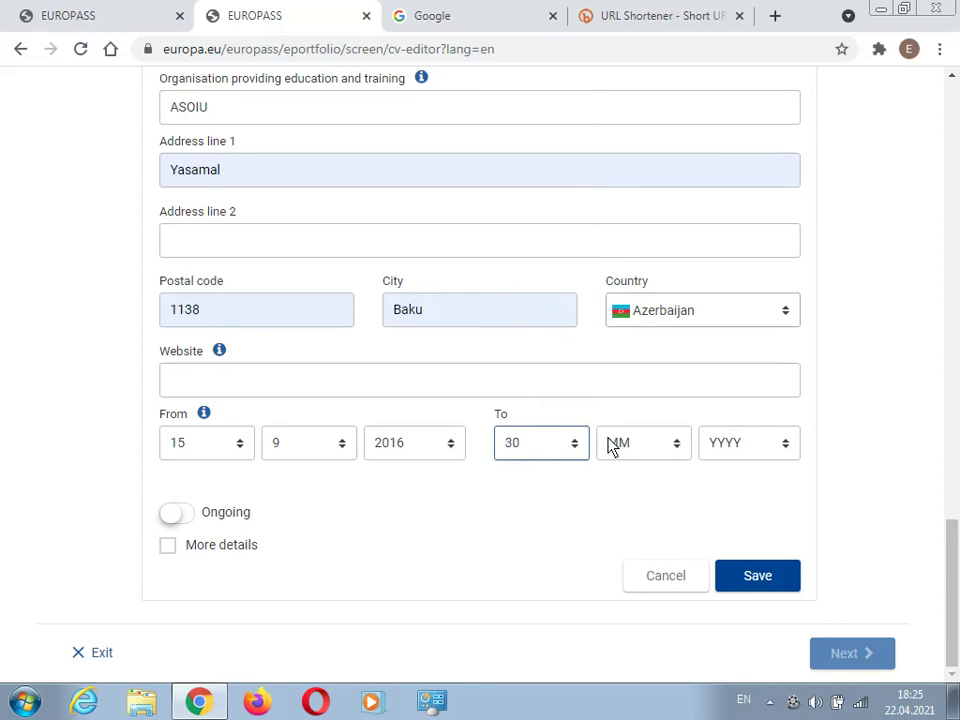
click(615, 446)
key(Escape)
key(6)
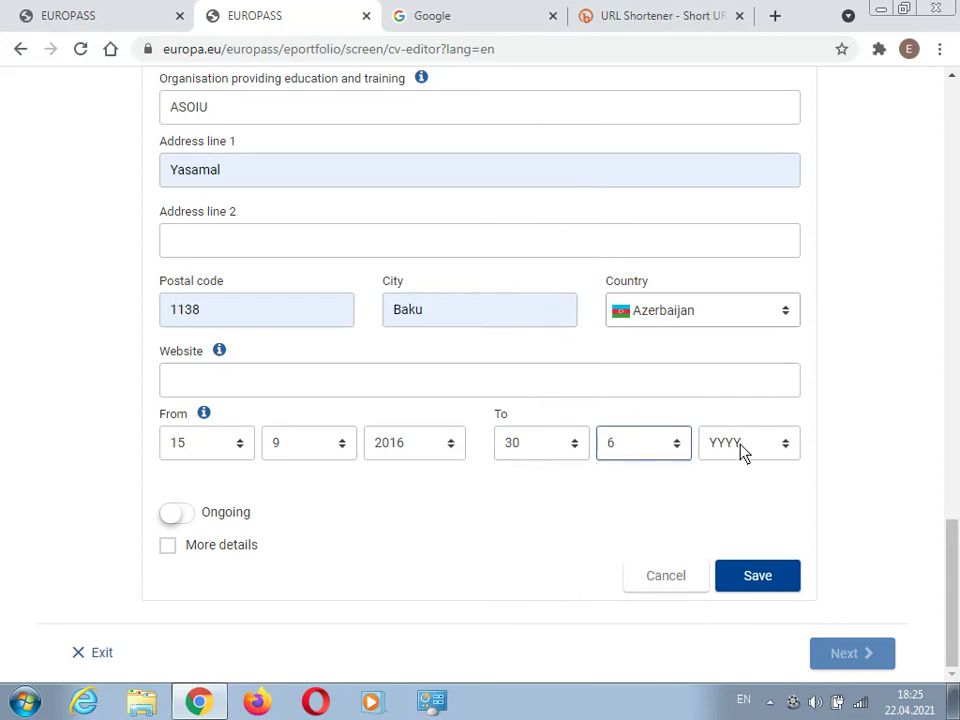
click(744, 445)
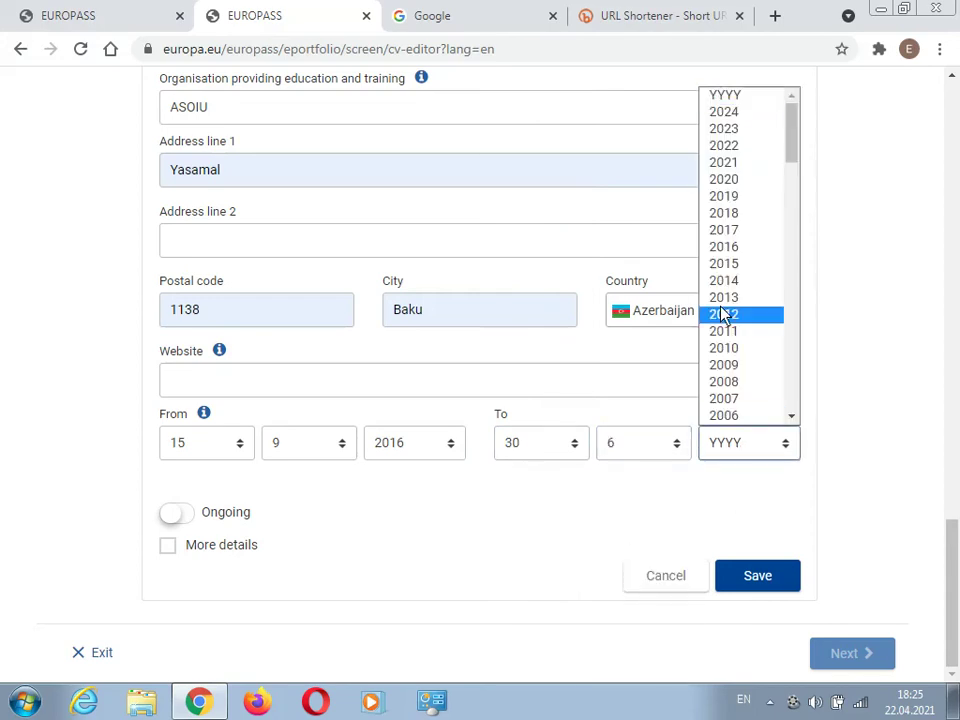
click(740, 180)
- Save the education entry and add a new Work experience section
click(757, 578)
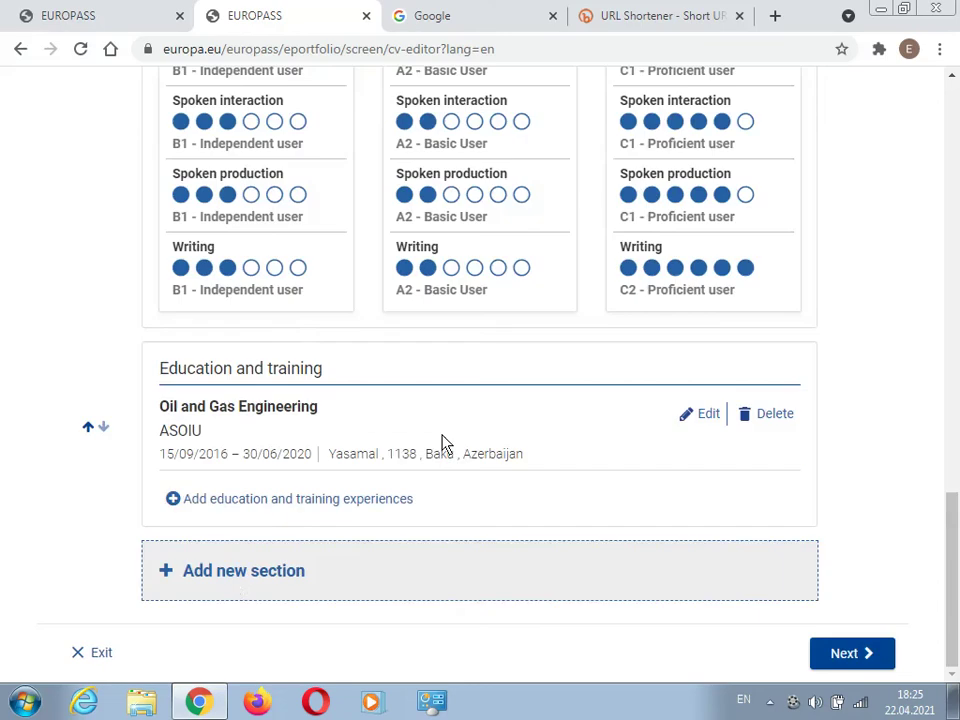
click(232, 572)
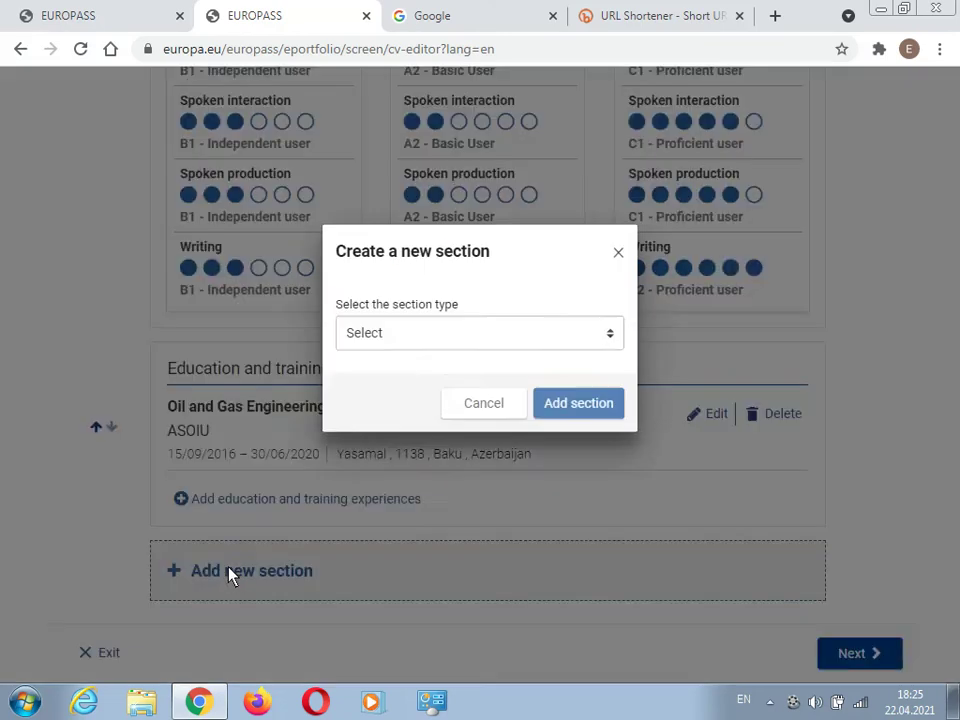
click(385, 385)
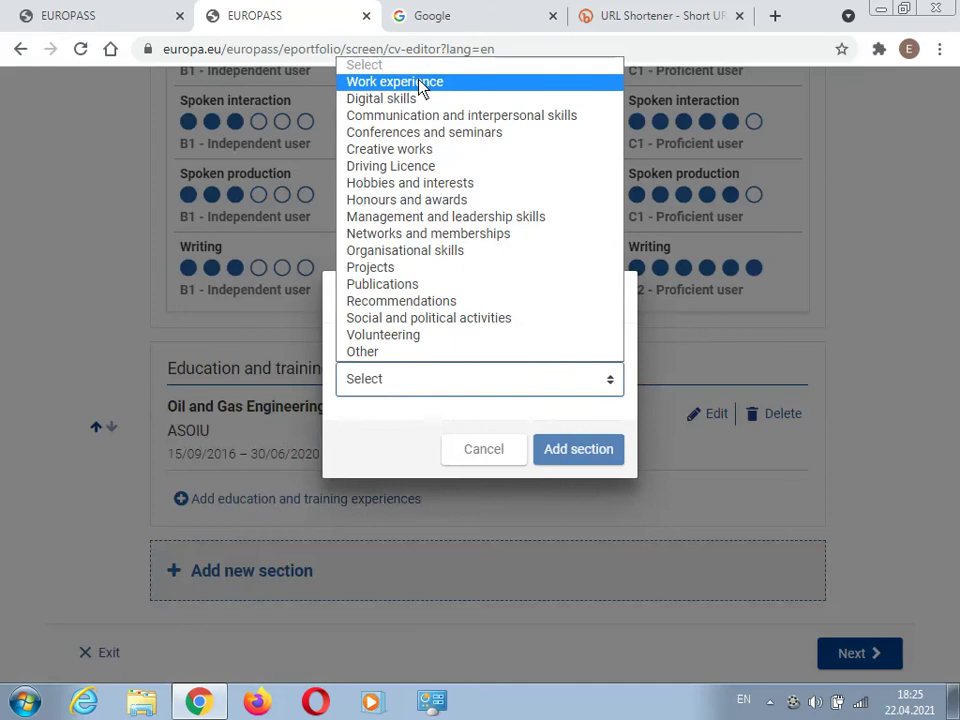
click(421, 88)
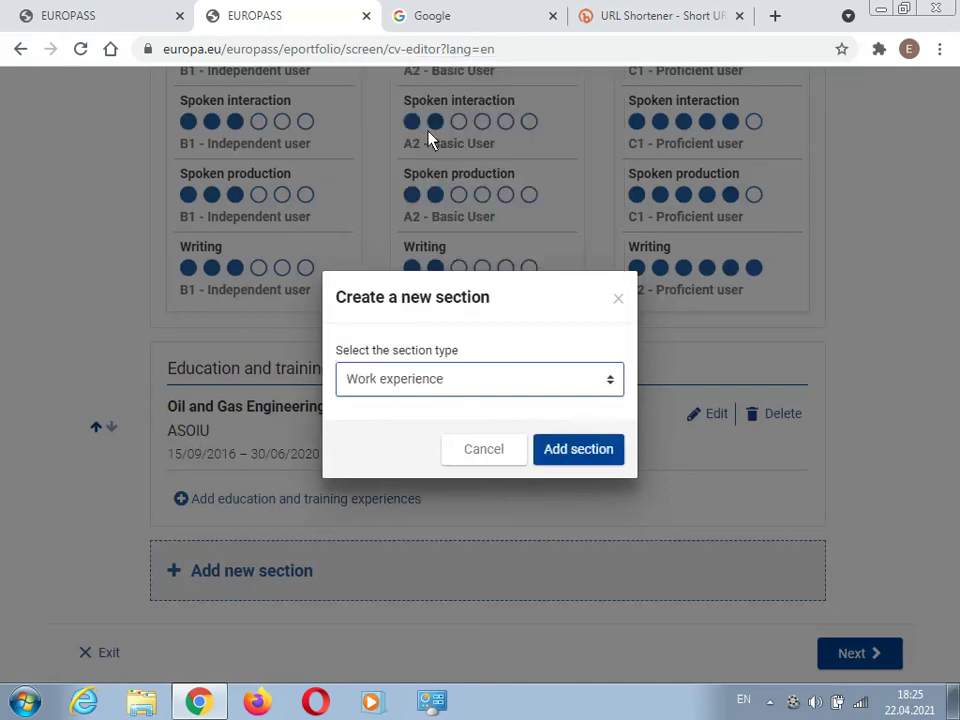
click(580, 450)
- Enter occupation 'Mortgage' and employer 'Kapital B' in the work experience form
click(284, 178)
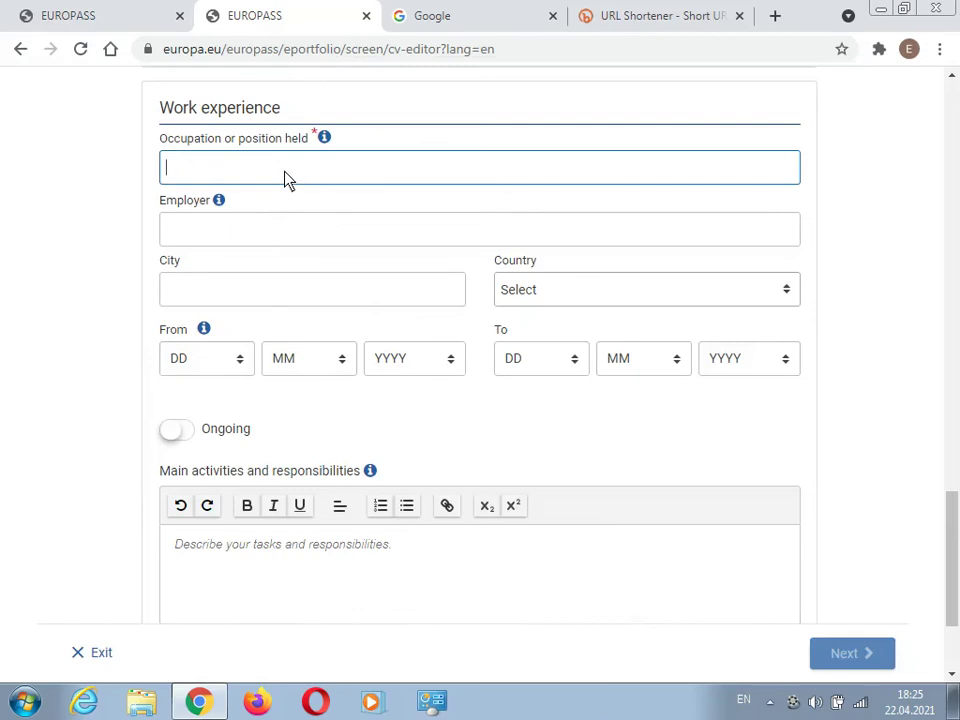
text(Mortag)
text(es)
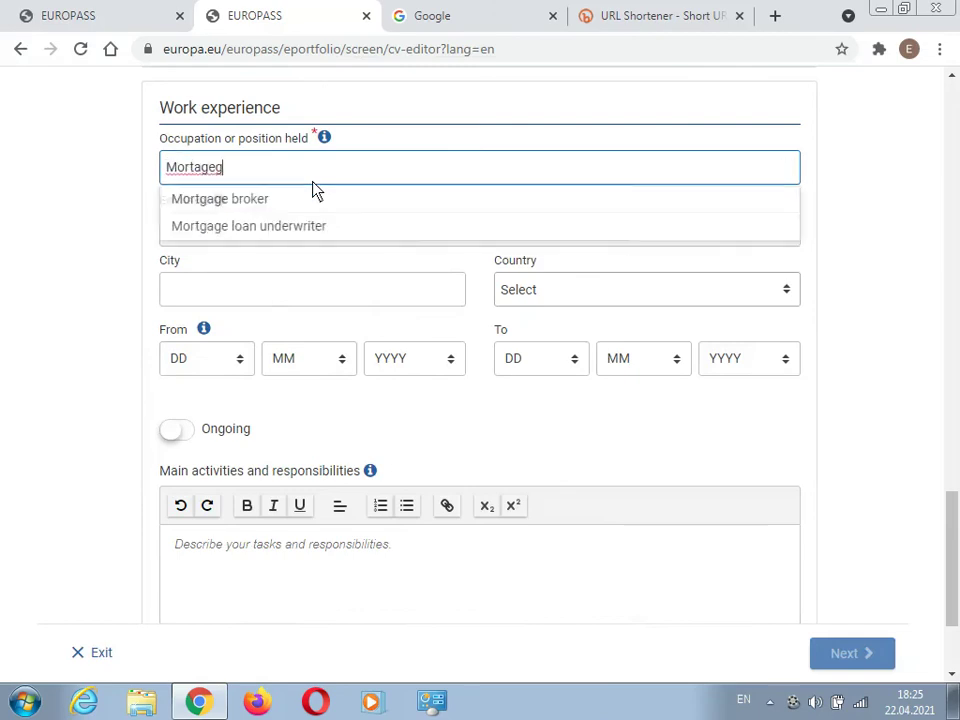
key(BackSpace)
key(BackSpace)
key(BackSpace)
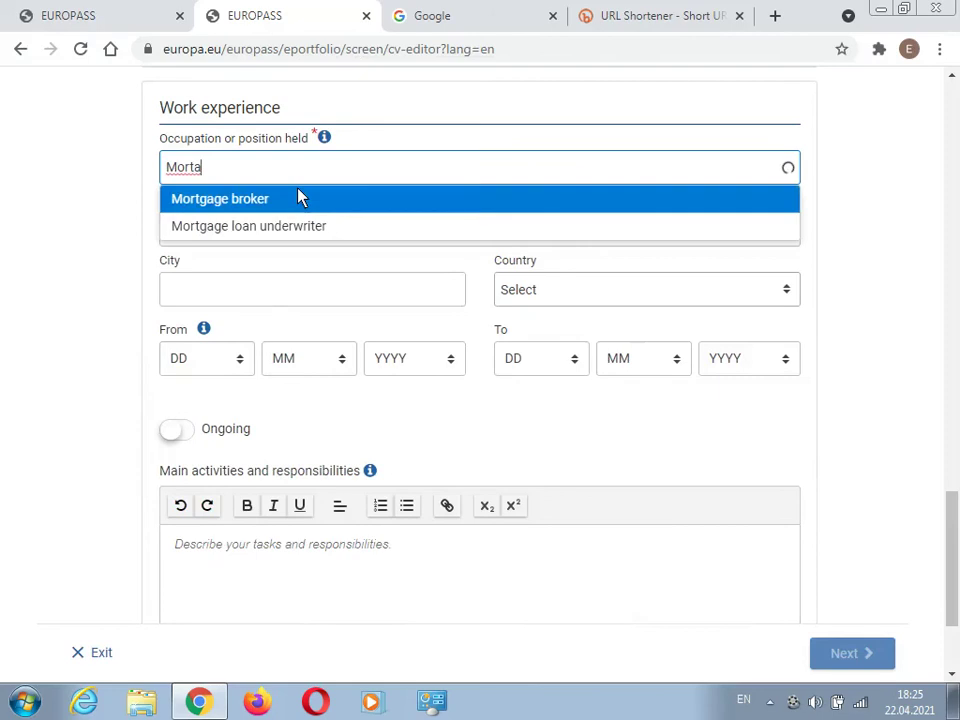
key(BackSpace)
text(gage)
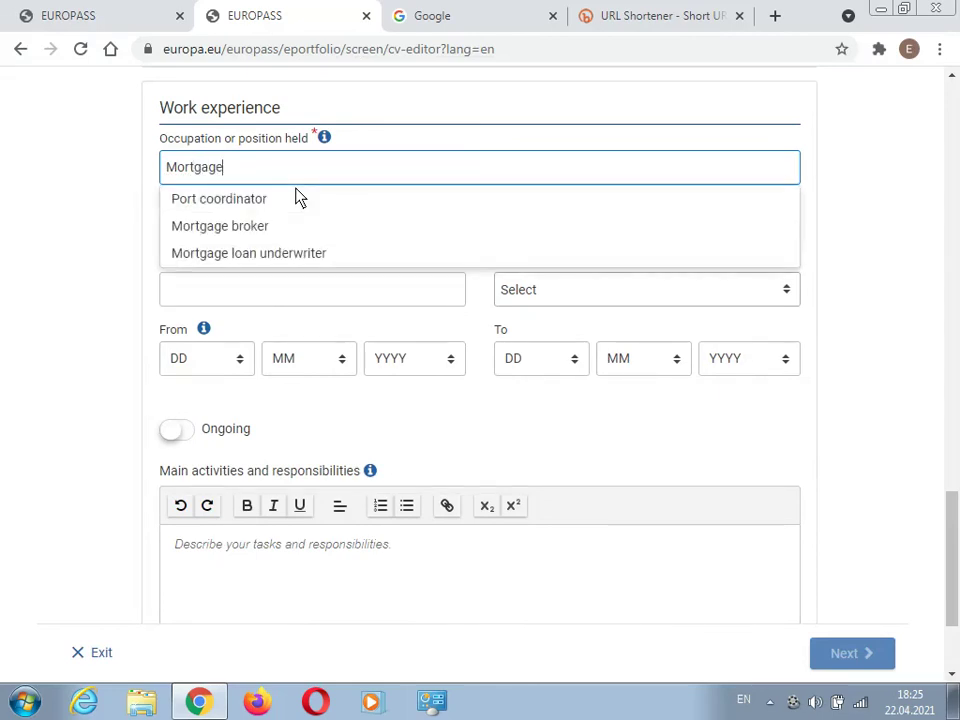
click(241, 237)
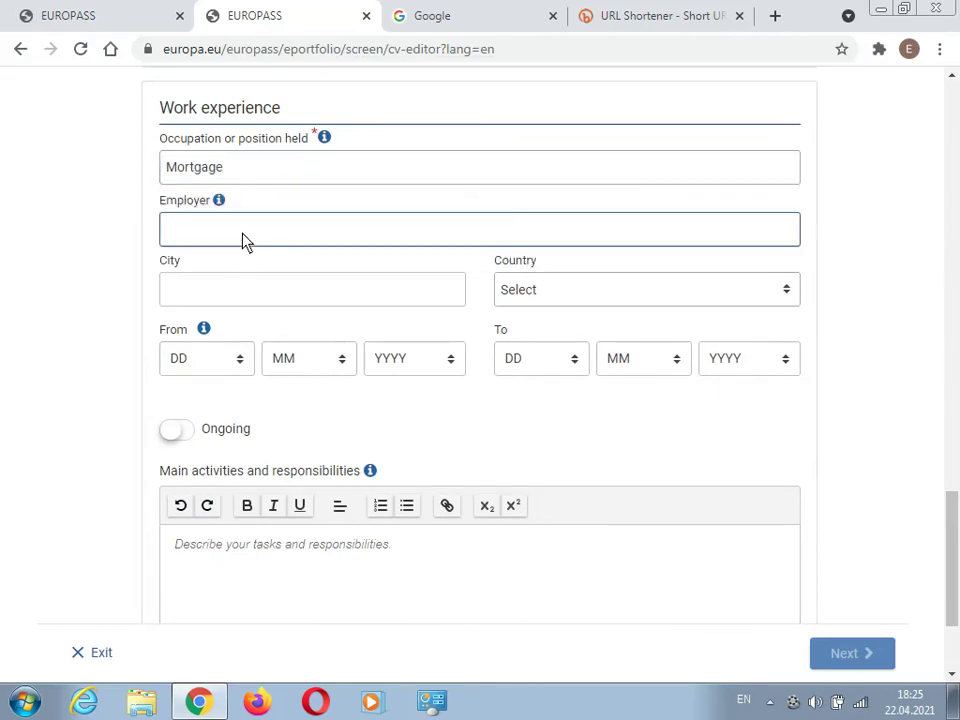
text(Kapital Bank)
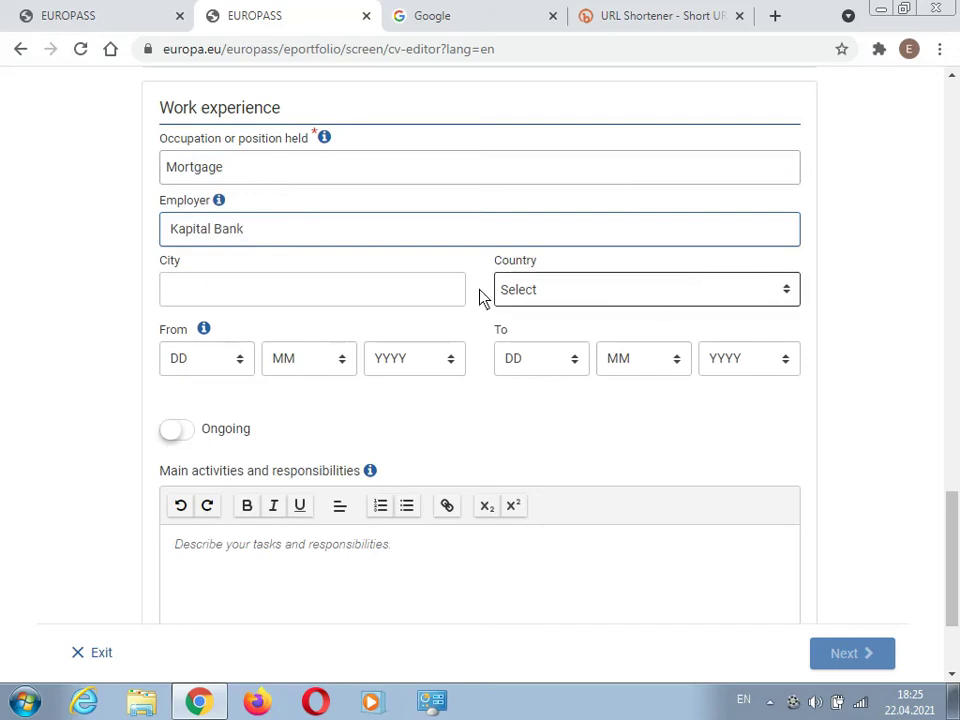
- Set the job start date to 23/05/2019
click(233, 366)
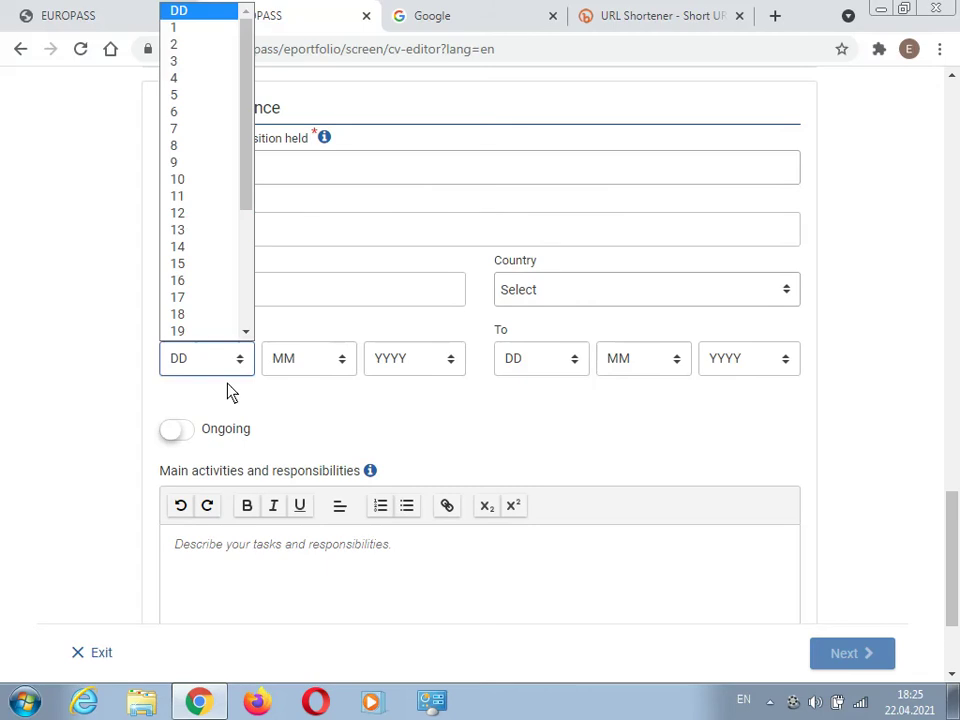
drag(242, 146, 242, 281)
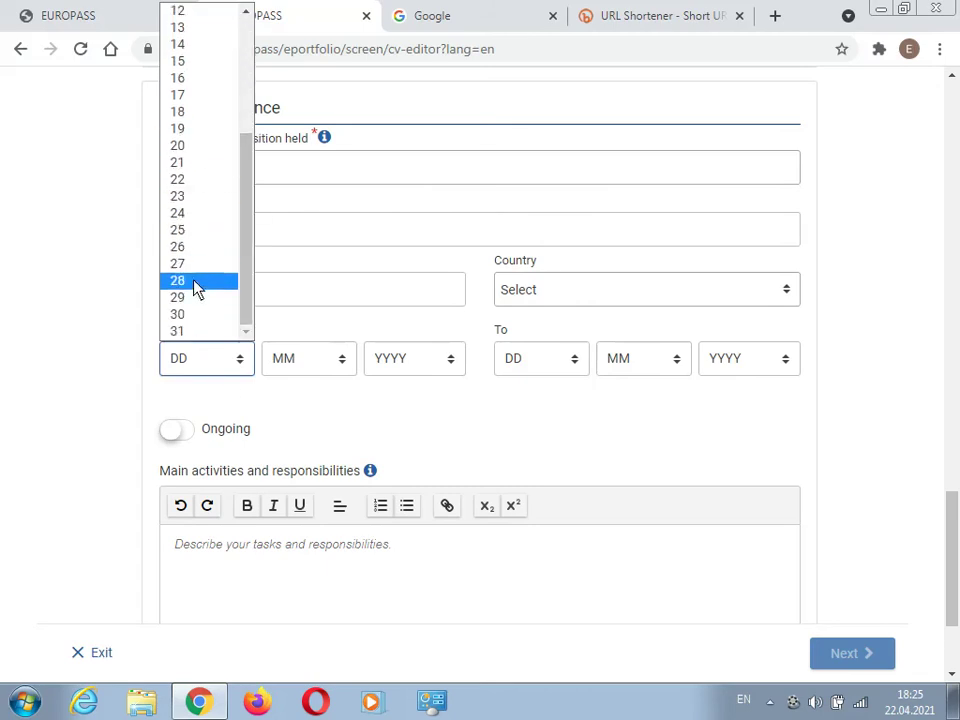
drag(242, 253, 242, 150)
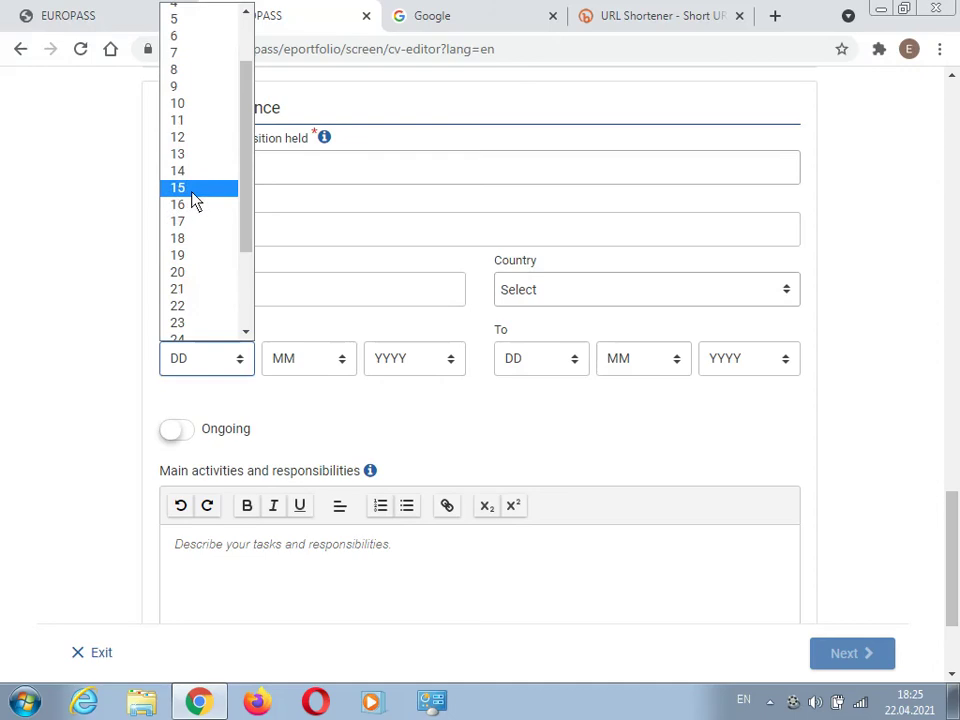
click(188, 323)
click(300, 362)
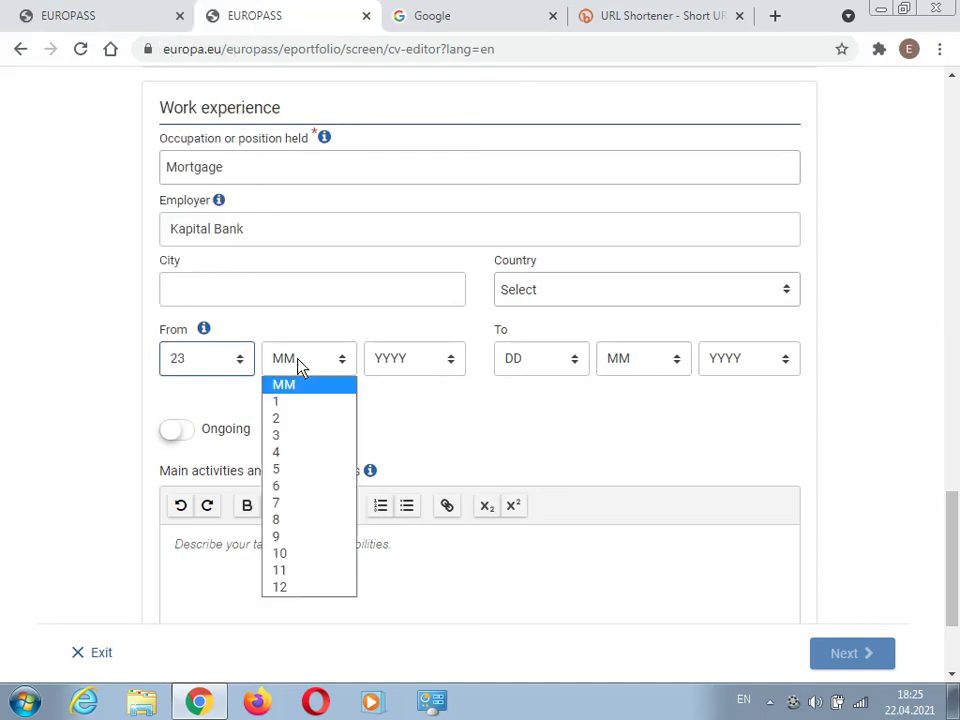
click(316, 470)
click(410, 366)
key(Down)
key(Down)
key(Down)
key(Down)
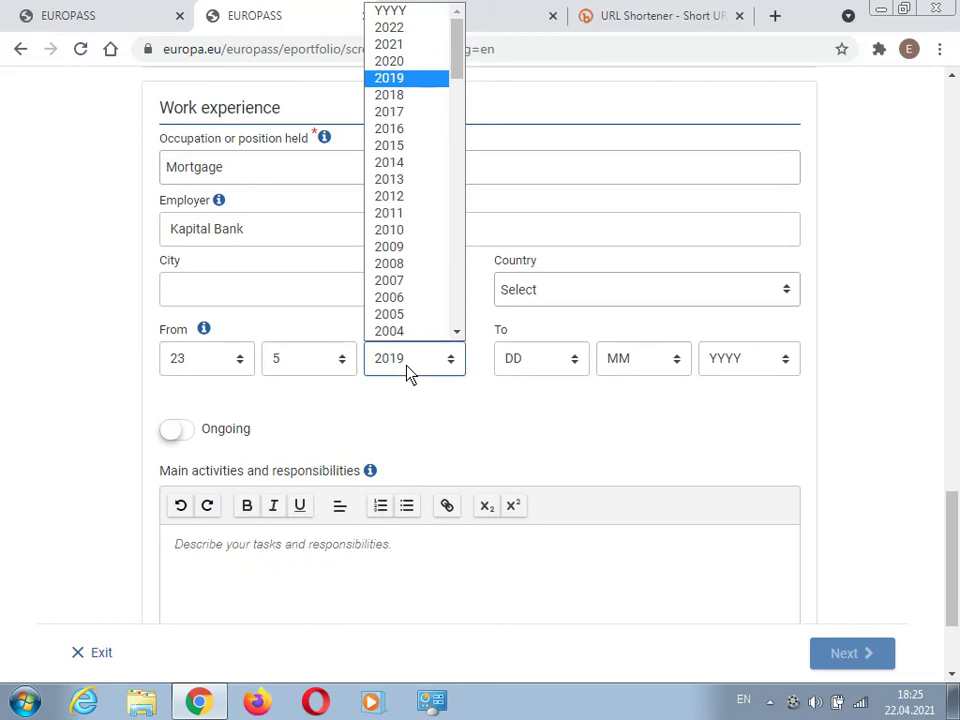
click(430, 78)
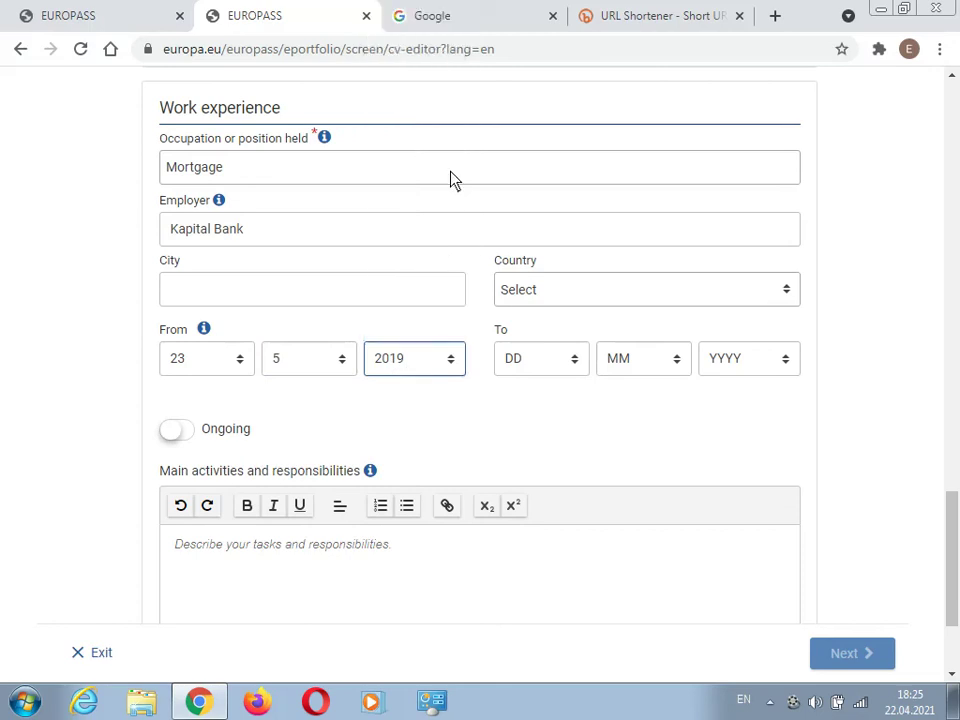
- Set the job end date to 30/08/2019 and save the work experience entry
click(520, 360)
scroll(529, 249, down, 4)
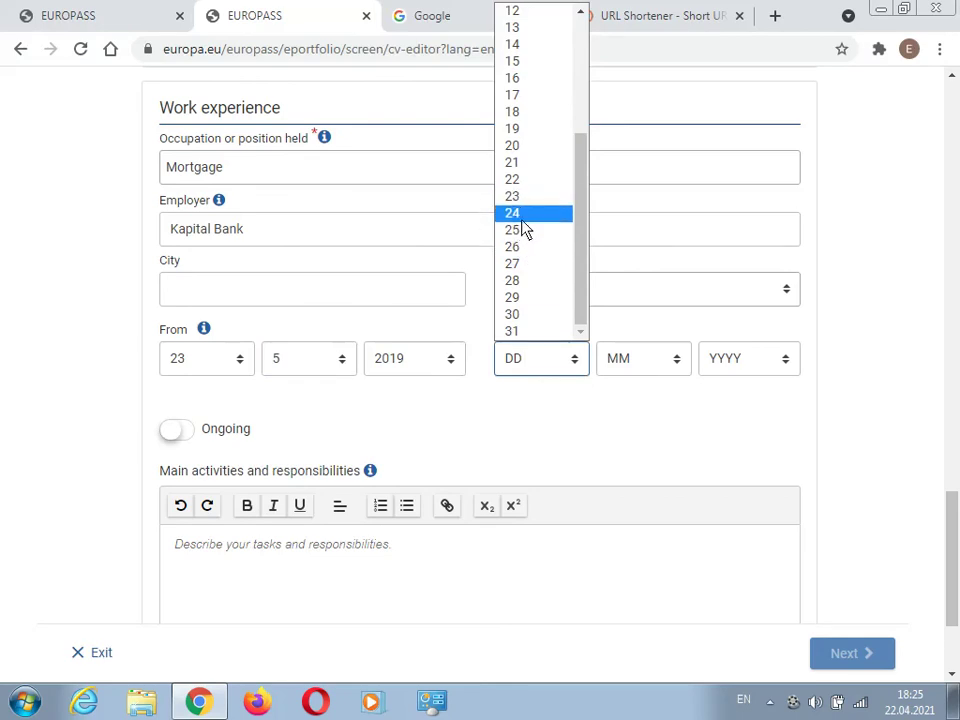
click(516, 314)
click(637, 368)
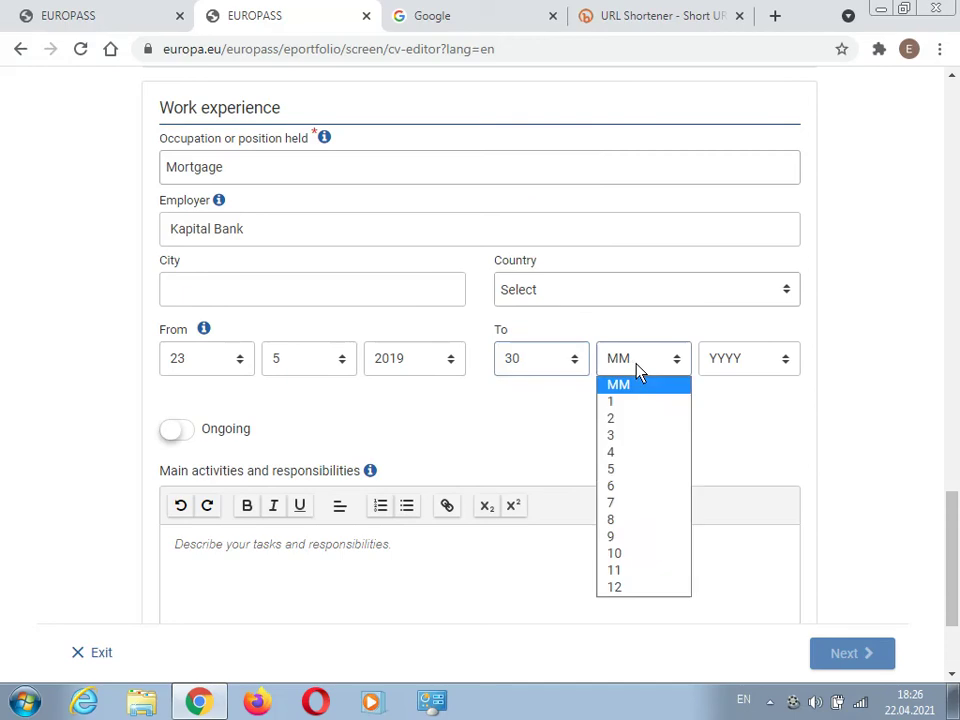
click(615, 519)
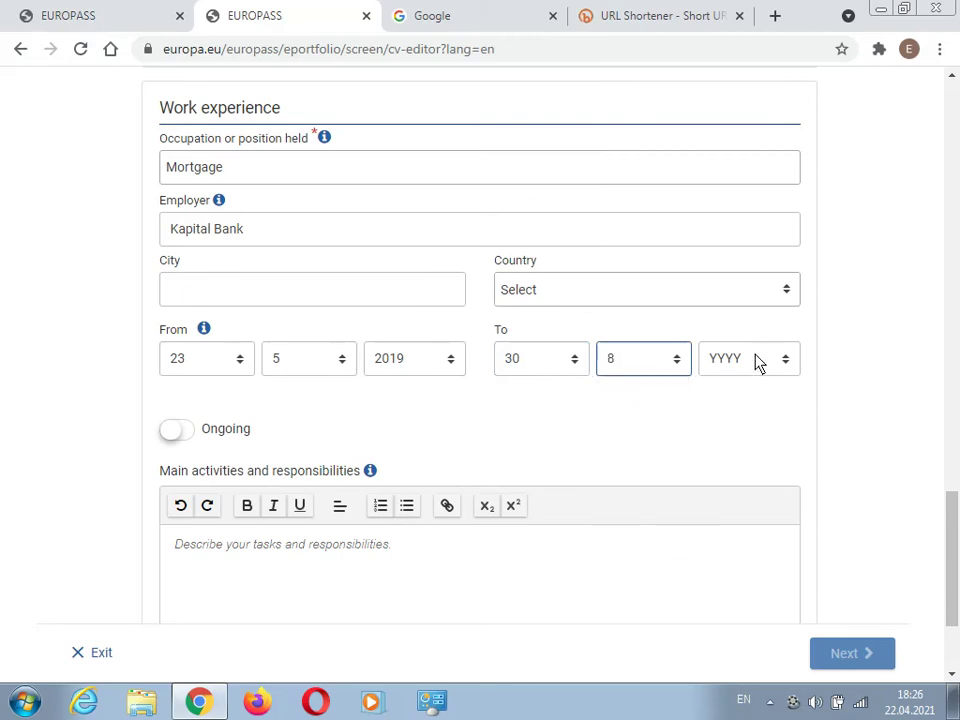
click(757, 362)
click(739, 77)
scroll(333, 340, down, 2)
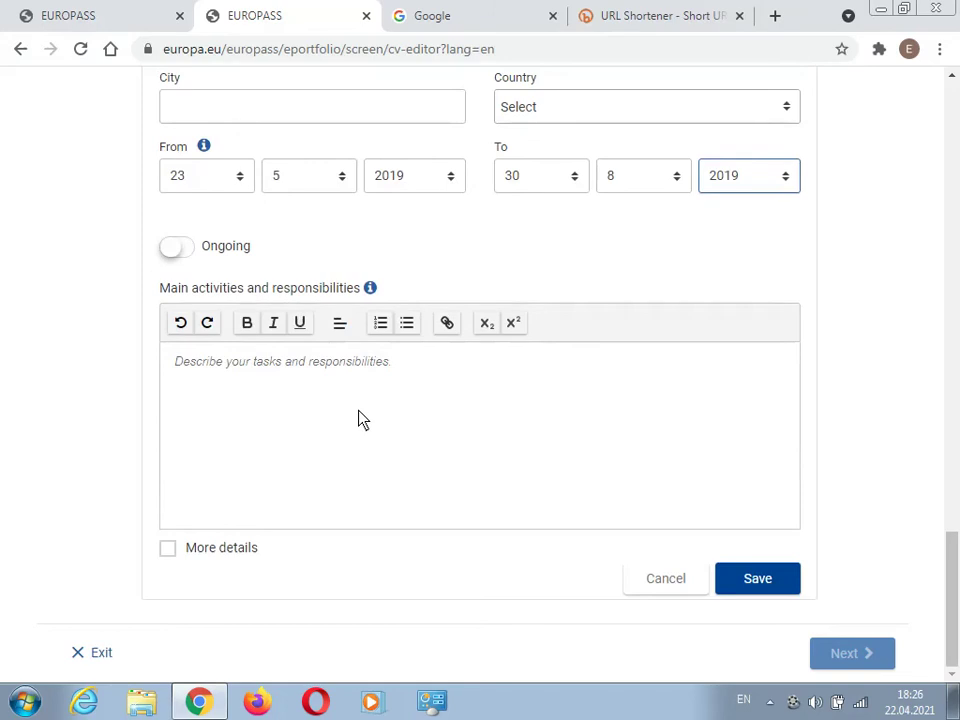
click(337, 375)
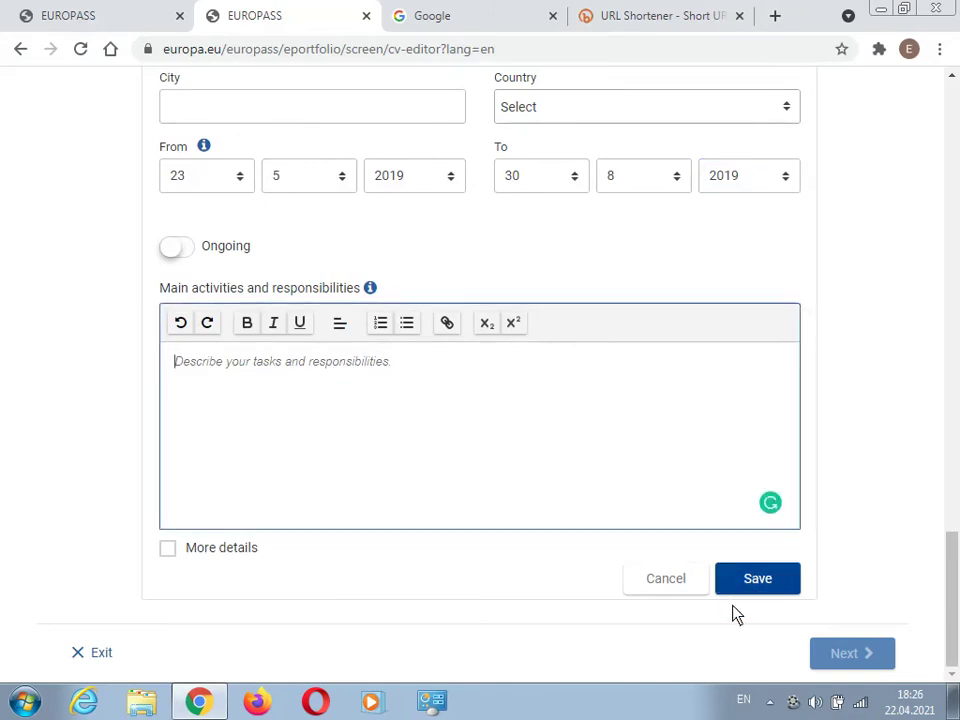
click(754, 582)
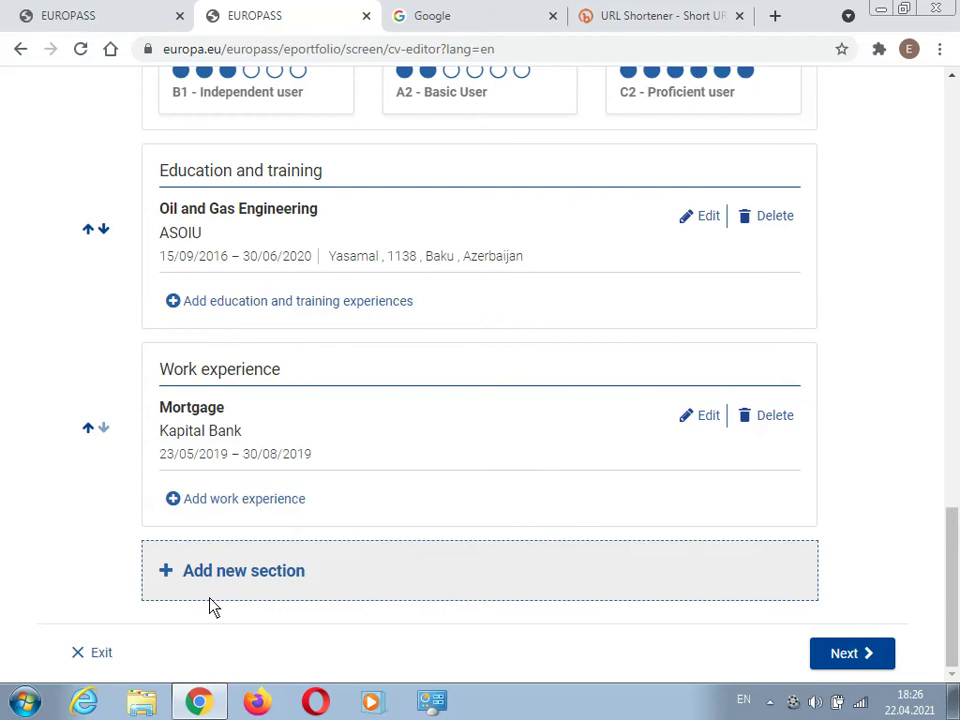
- Add a Digital skills section to the CV by choosing Digital skills as the new section type
click(240, 583)
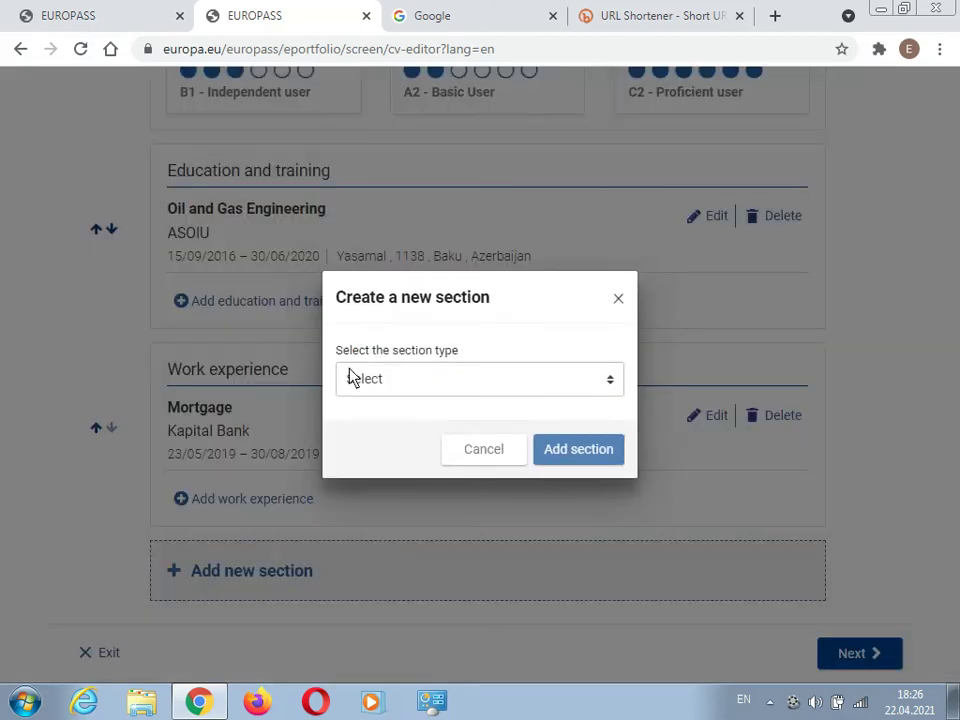
click(360, 380)
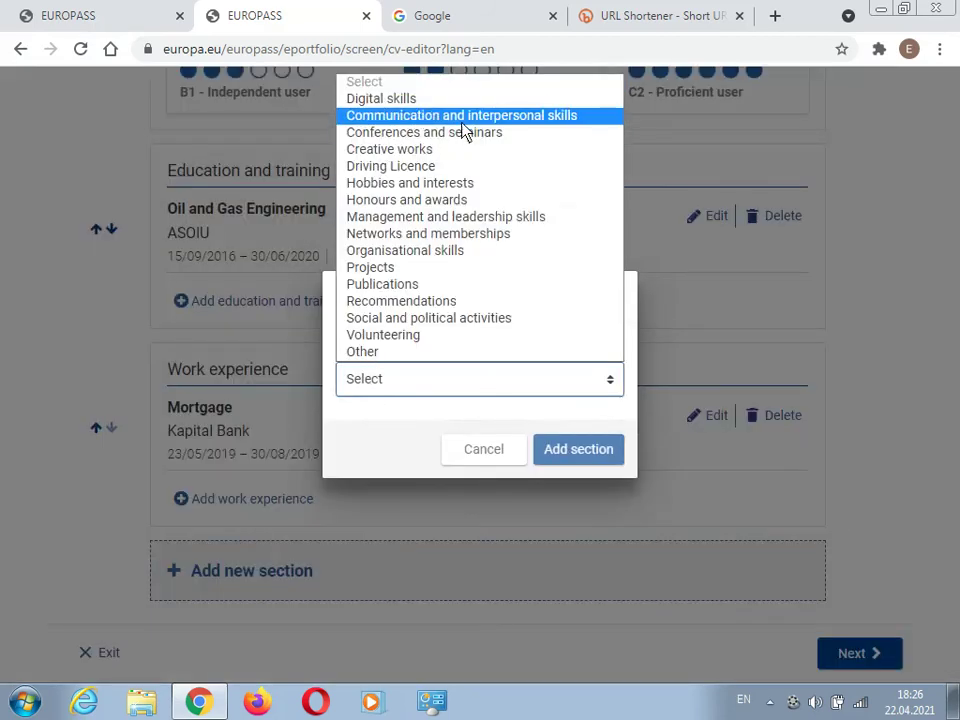
click(28, 458)
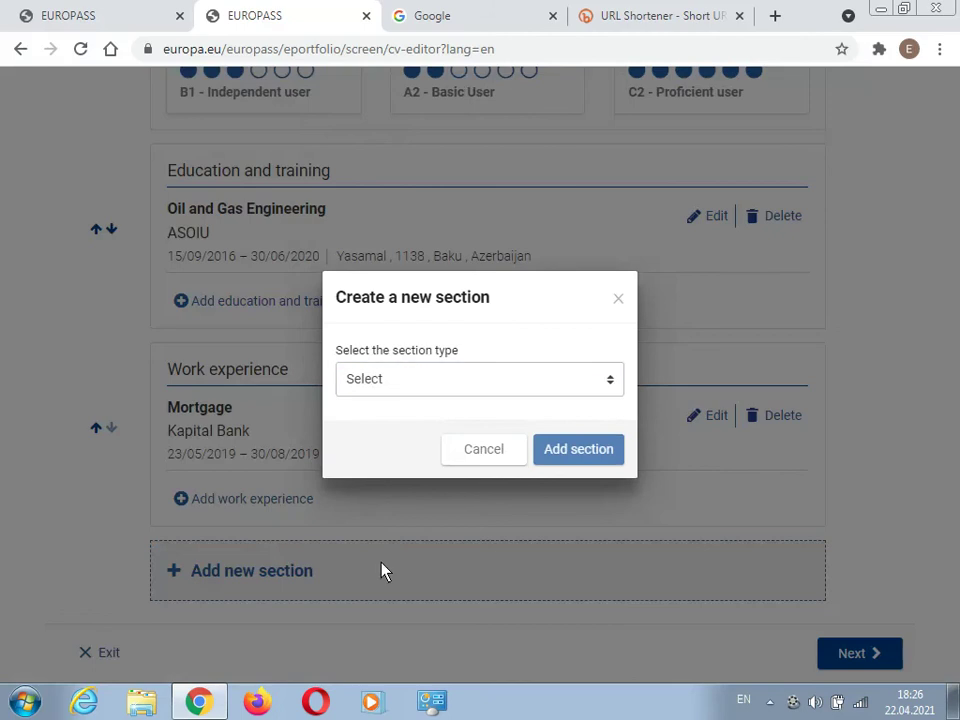
click(534, 382)
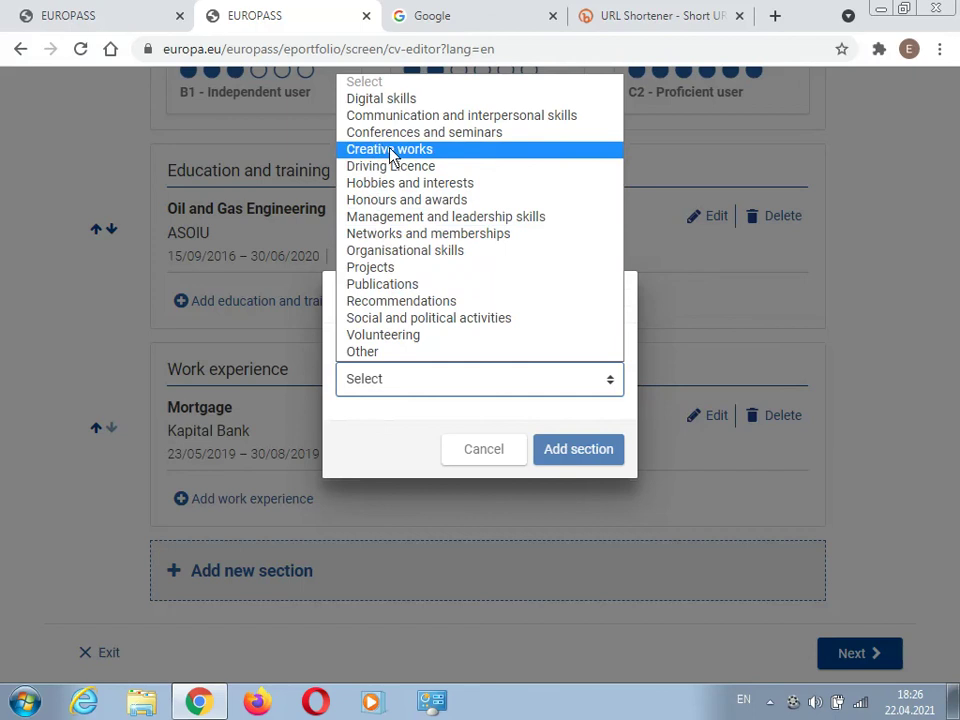
click(437, 103)
click(581, 450)
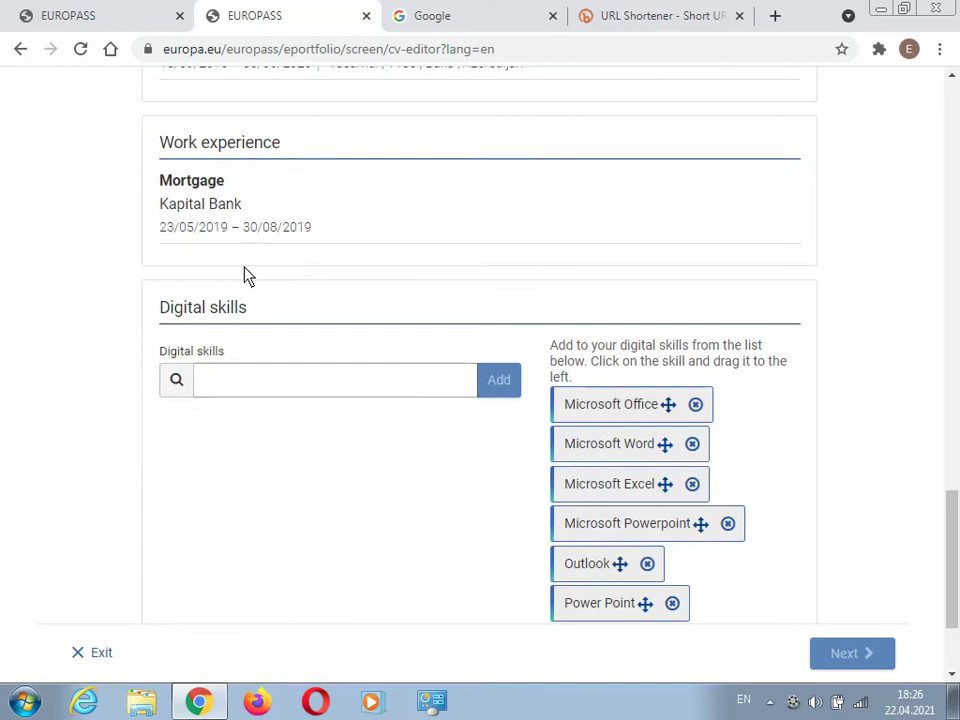
- Save Microsoft office, adobe photoshop cs6 and JavaScript HTML CSS as digital skills, then start another section
click(300, 394)
text(M)
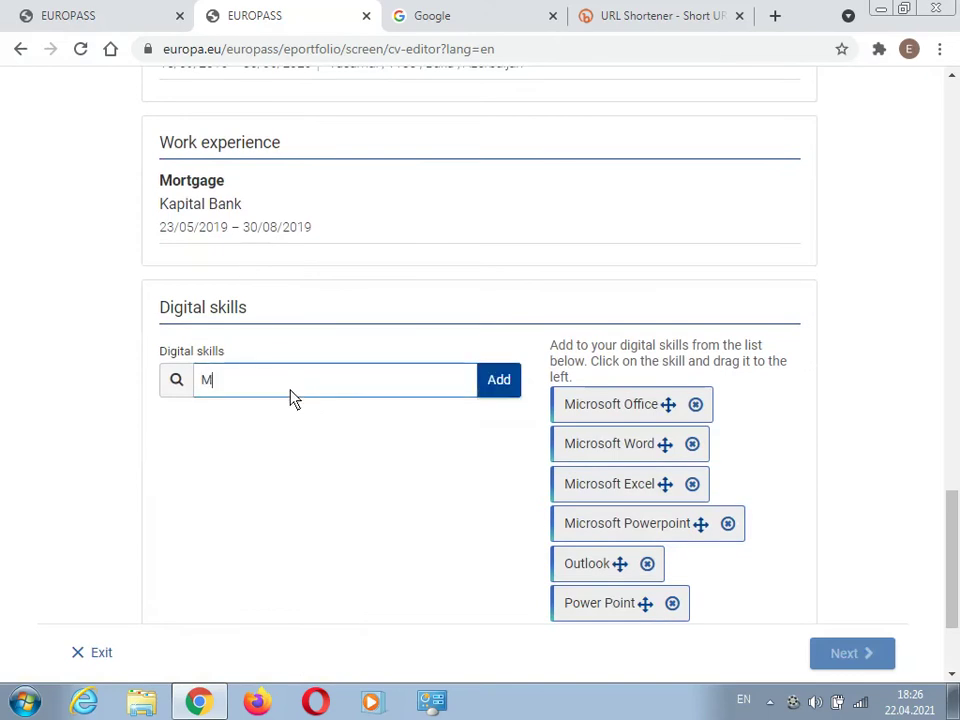
text(icroso)
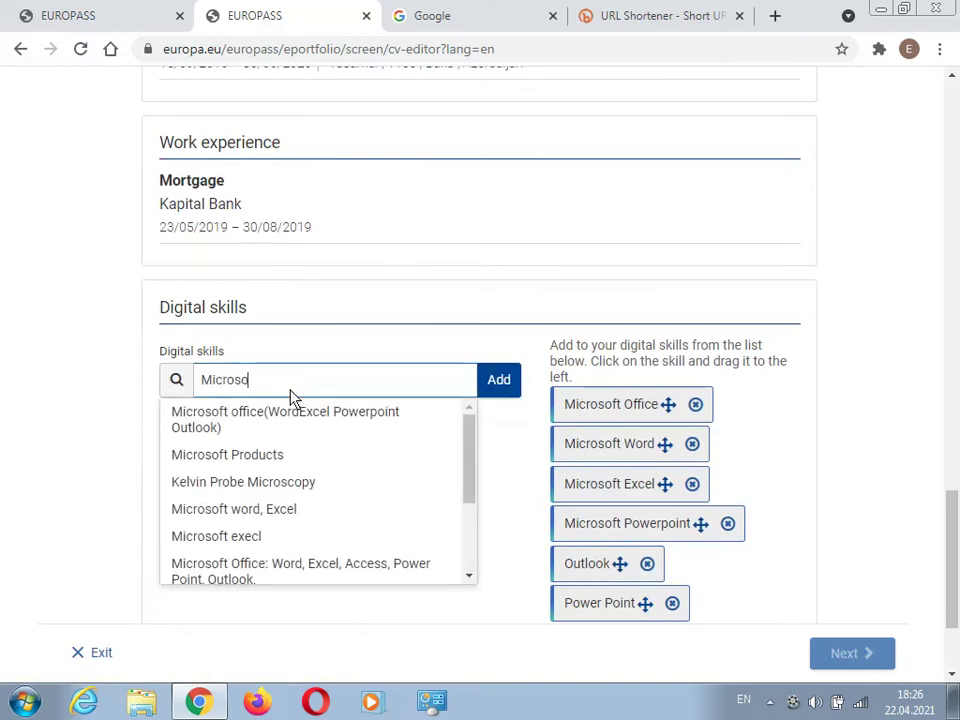
text(ft)
click(370, 430)
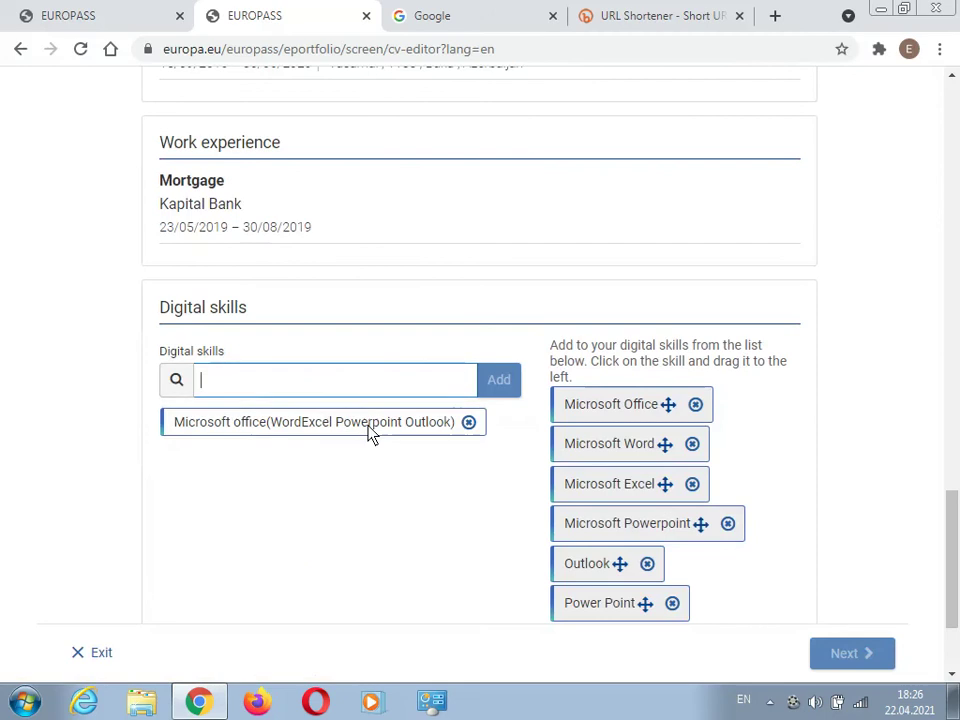
text(Ado)
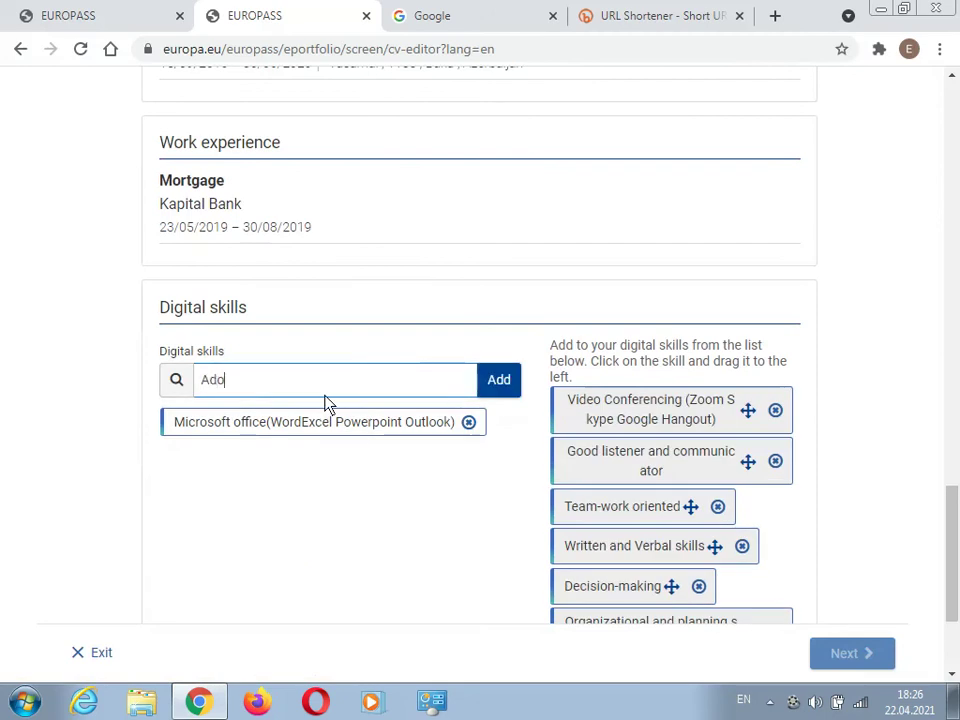
text(be Photo)
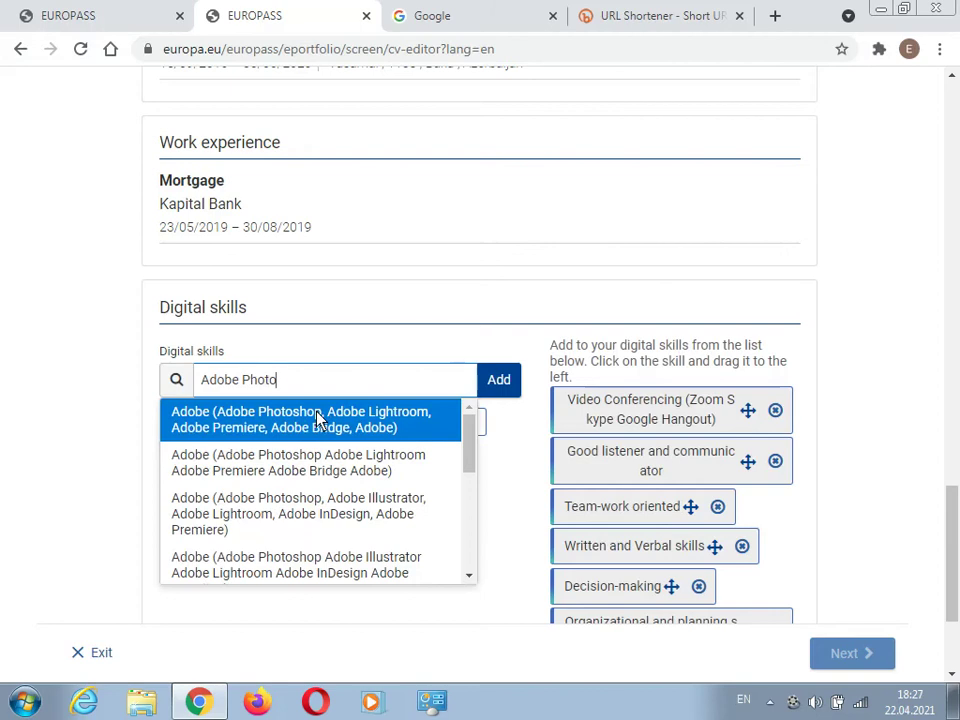
text(shop Cs6)
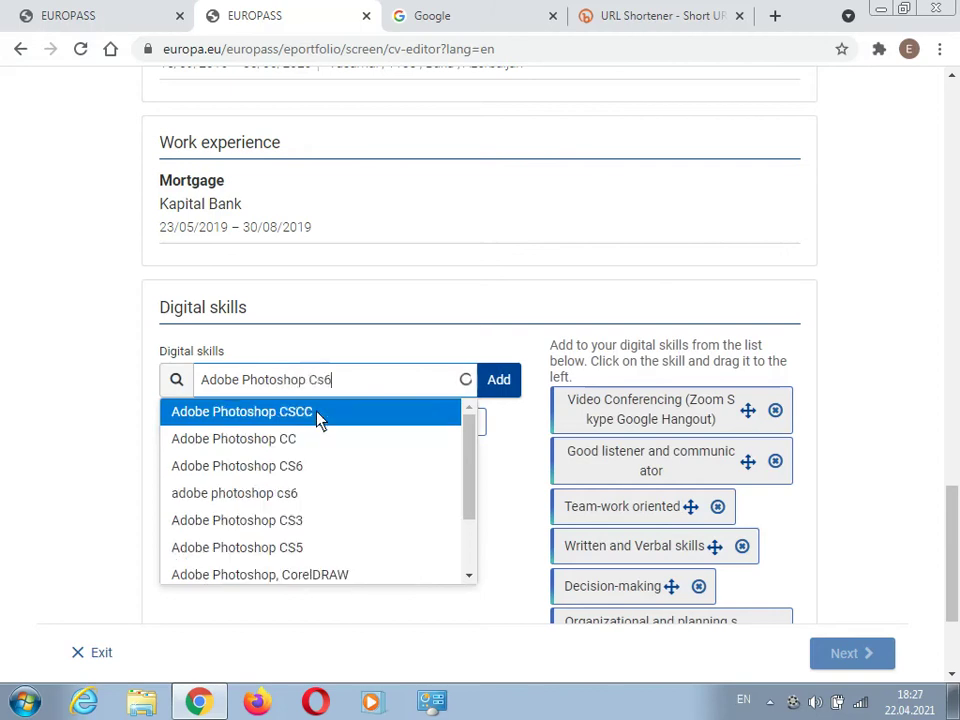
click(279, 436)
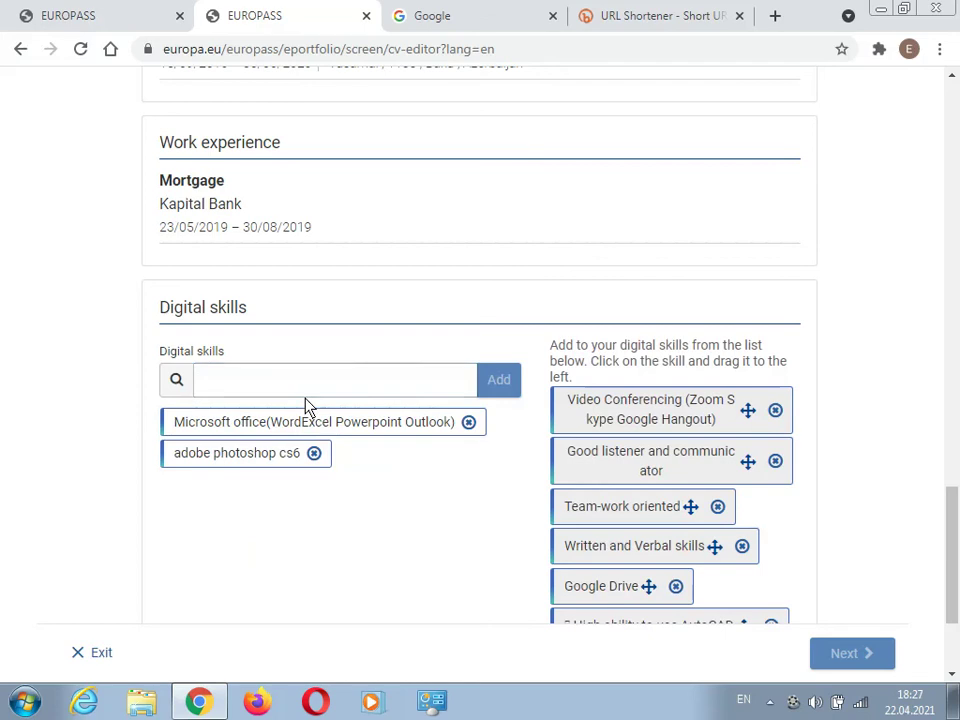
text(Html)
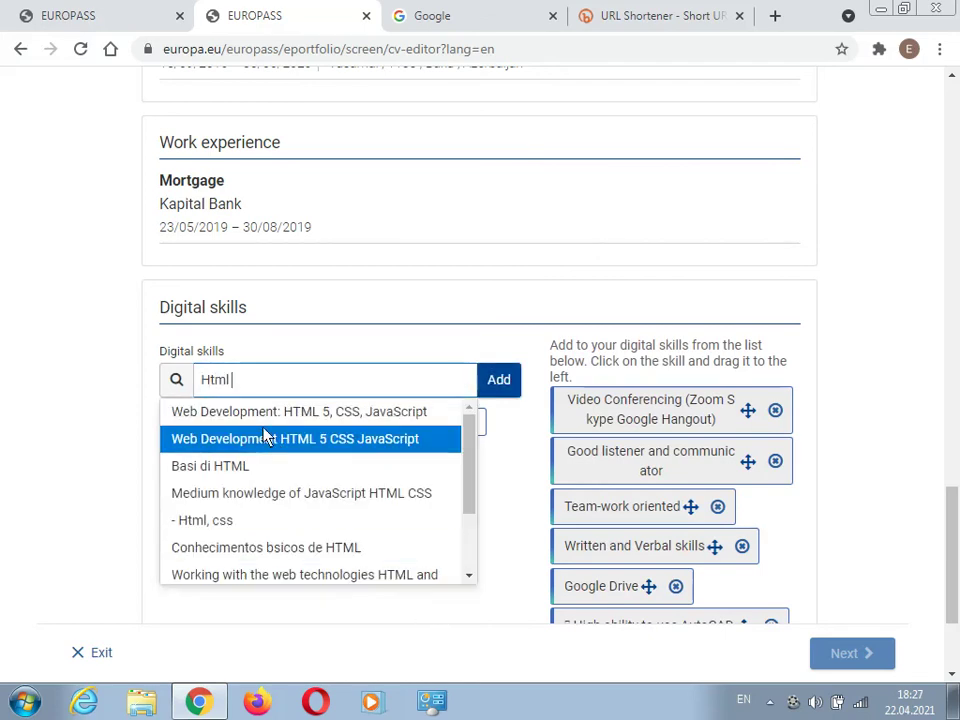
click(283, 497)
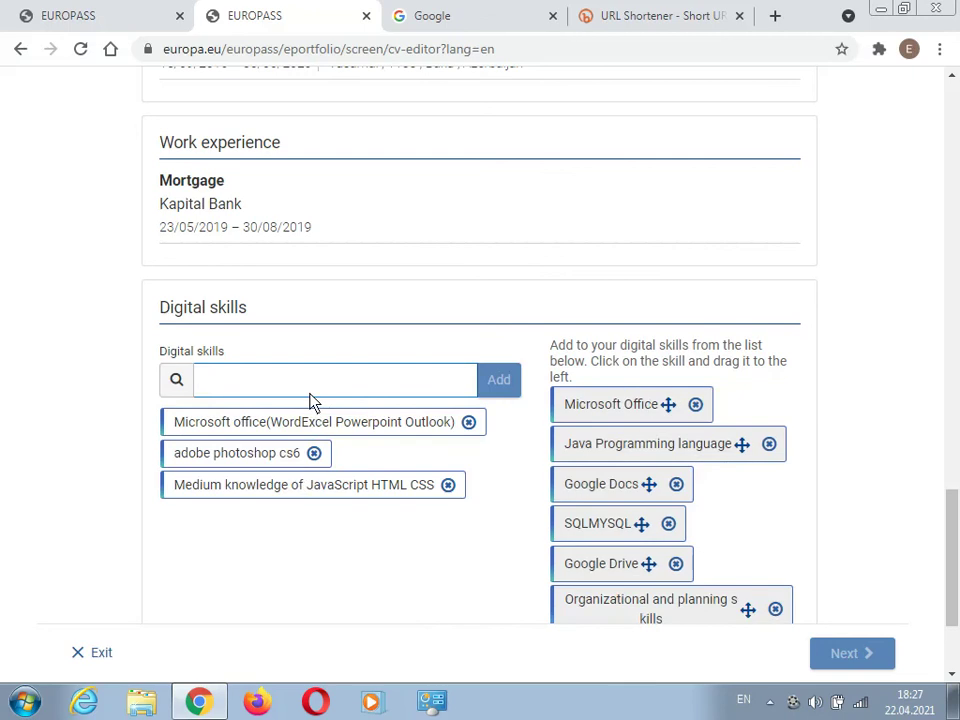
scroll(313, 403, down, 3)
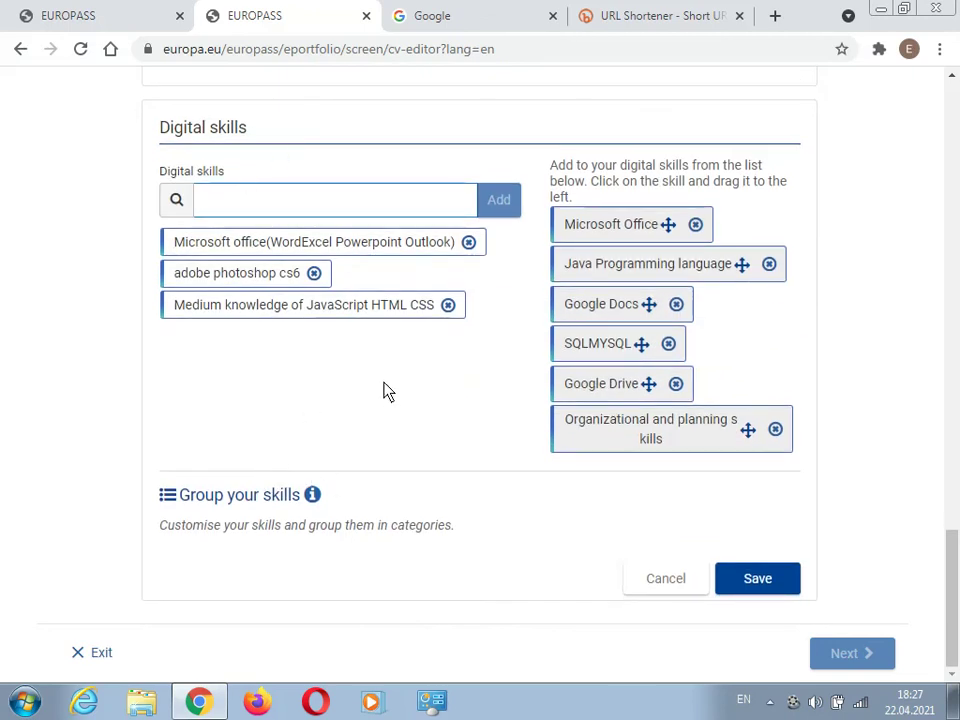
click(748, 580)
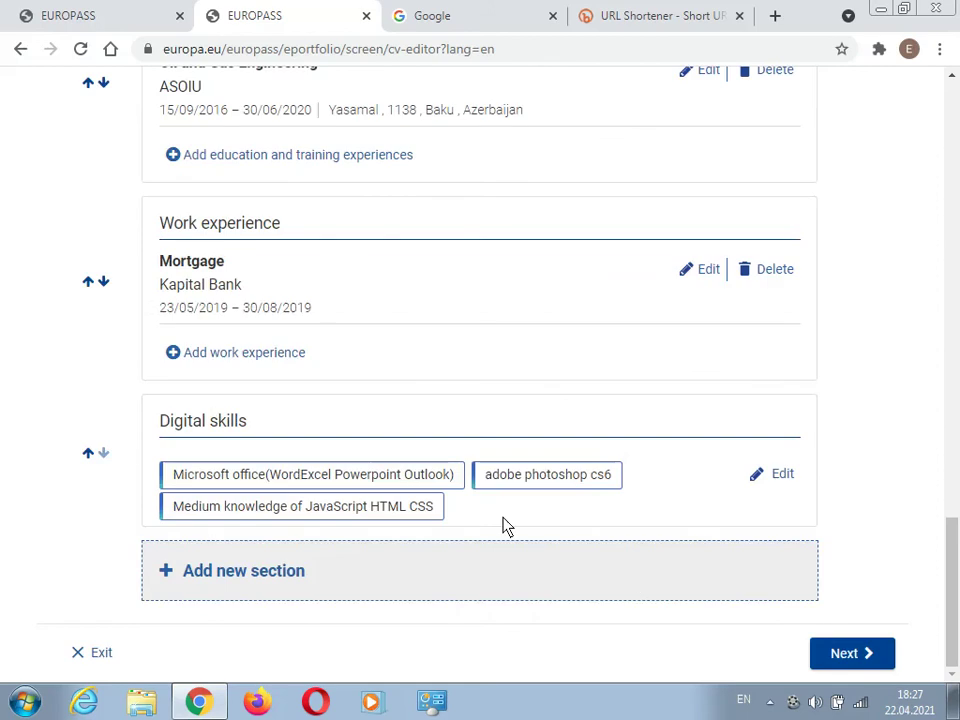
click(233, 583)
click(429, 382)
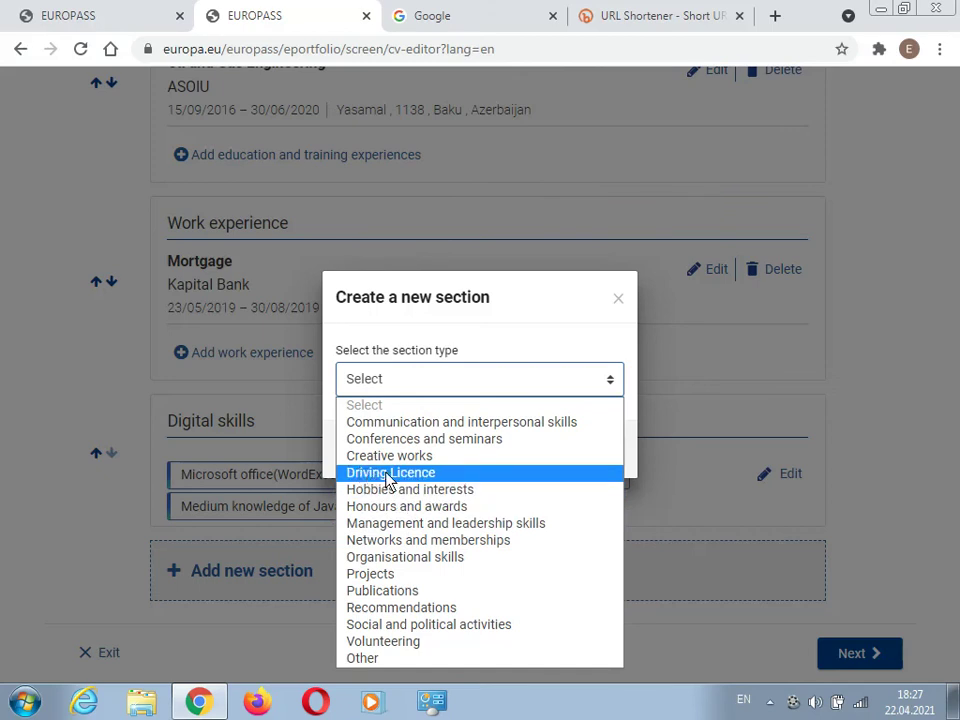
- Create a Hobbies and interests section and save 'Drawing' as its first hobby
click(404, 489)
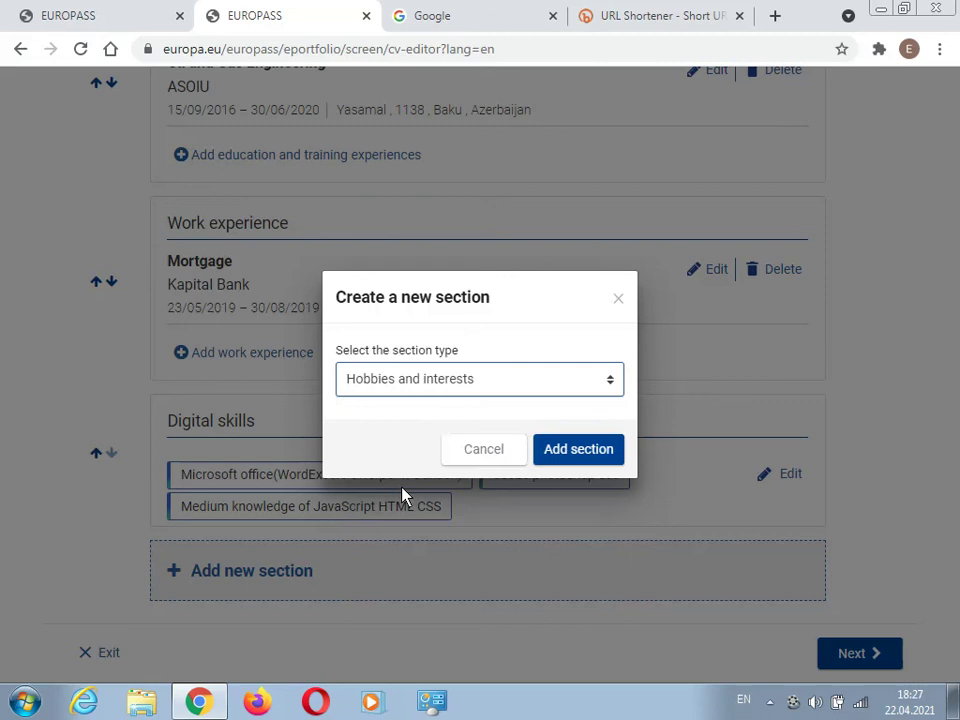
click(561, 452)
scroll(274, 332, up, 2)
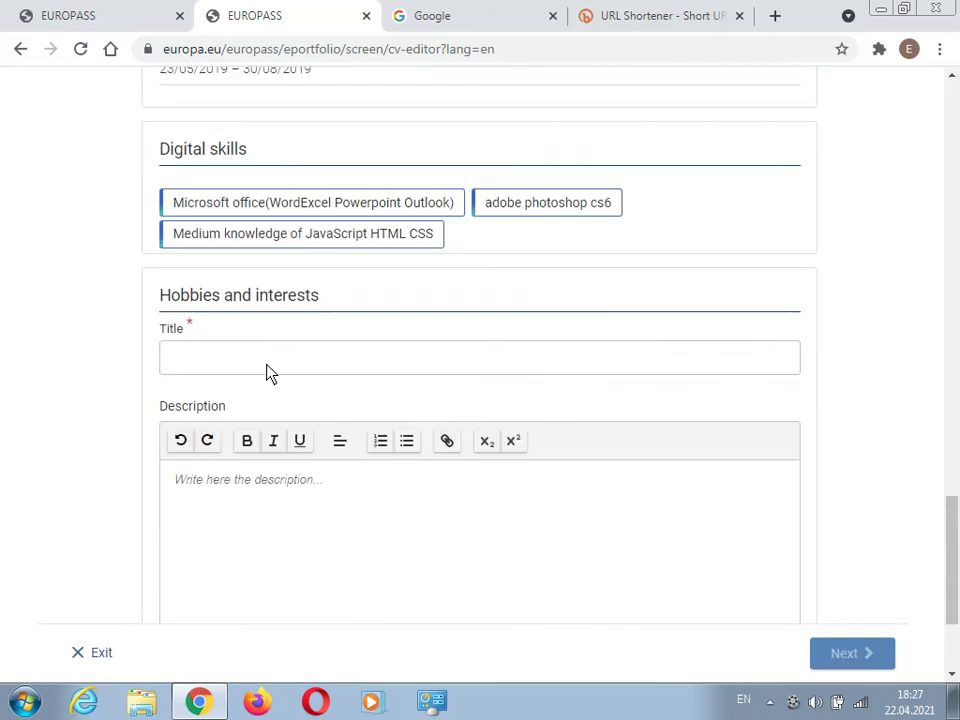
click(268, 372)
text(D)
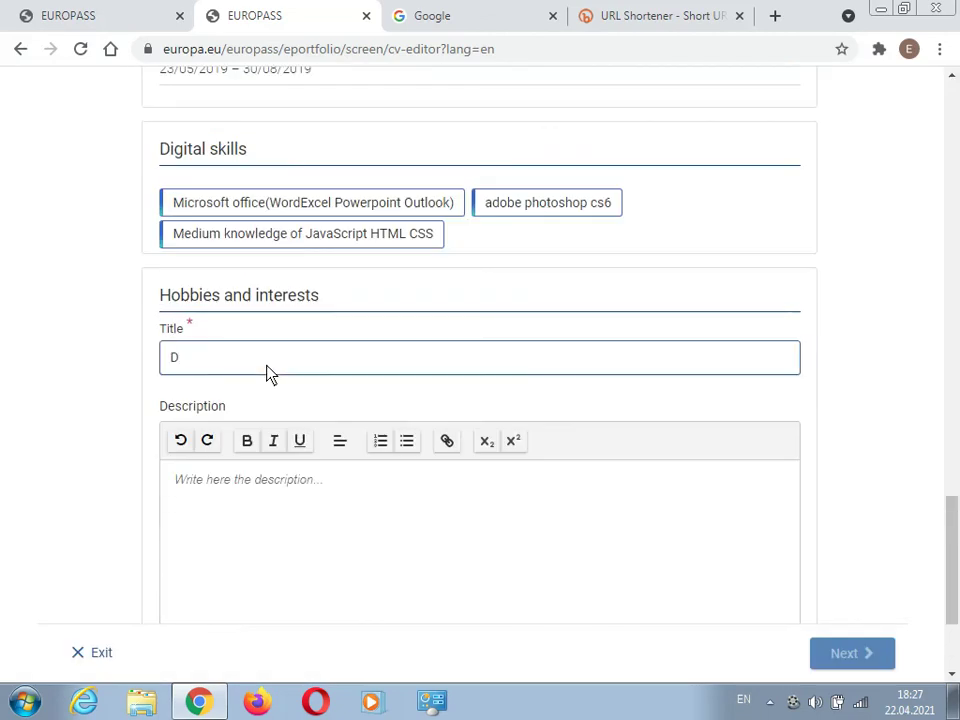
text(rawing)
scroll(478, 452, down, 2)
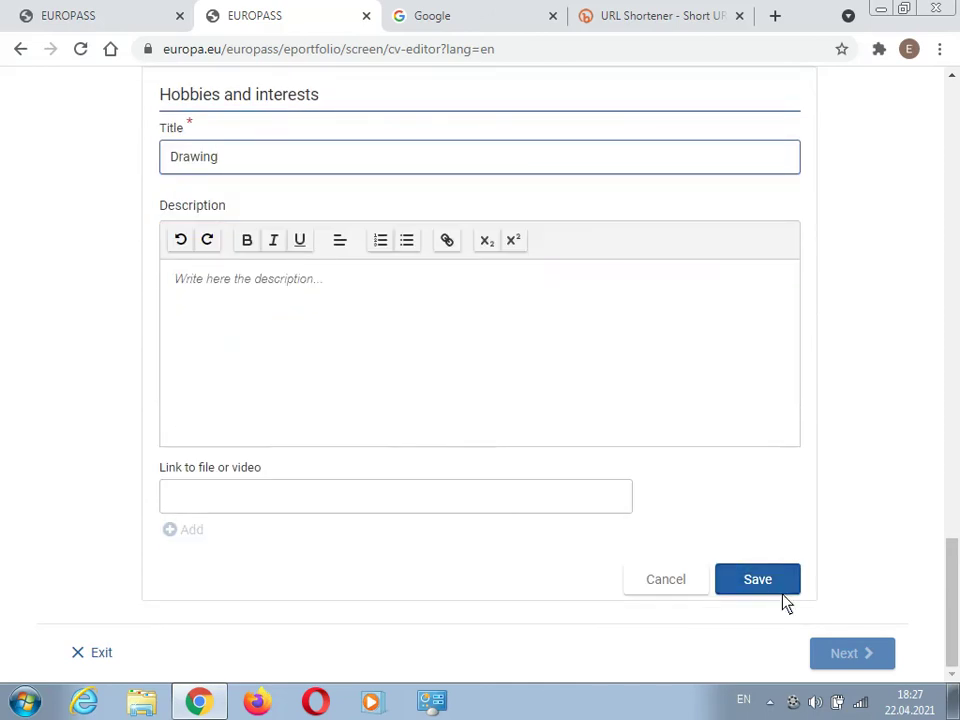
click(767, 581)
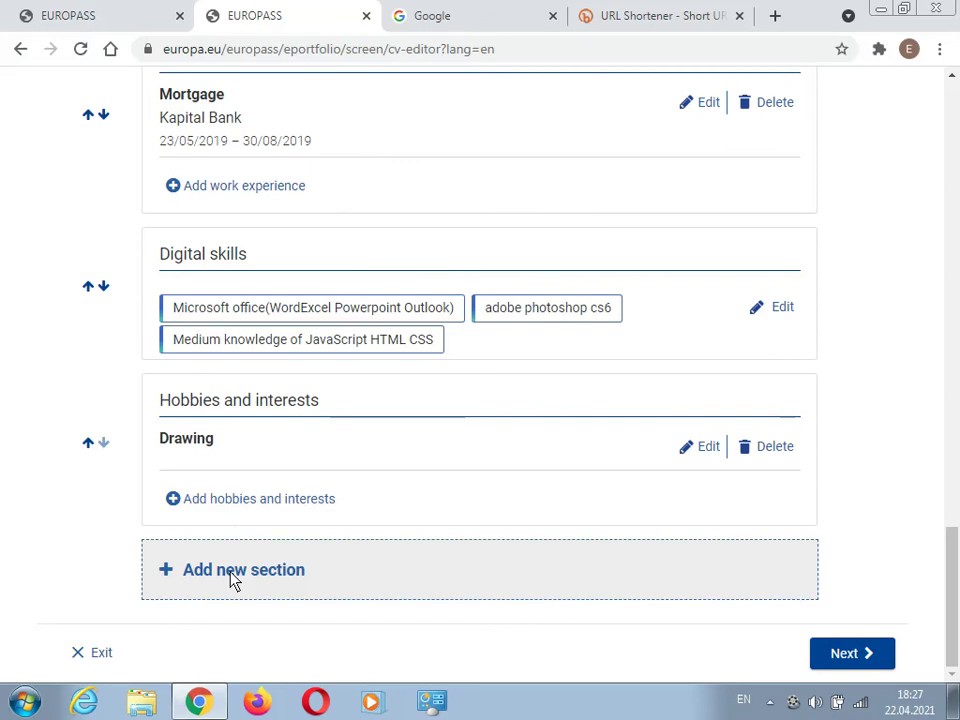
- Add and save a second hobby titled 'Make figure from matchstick'
click(243, 500)
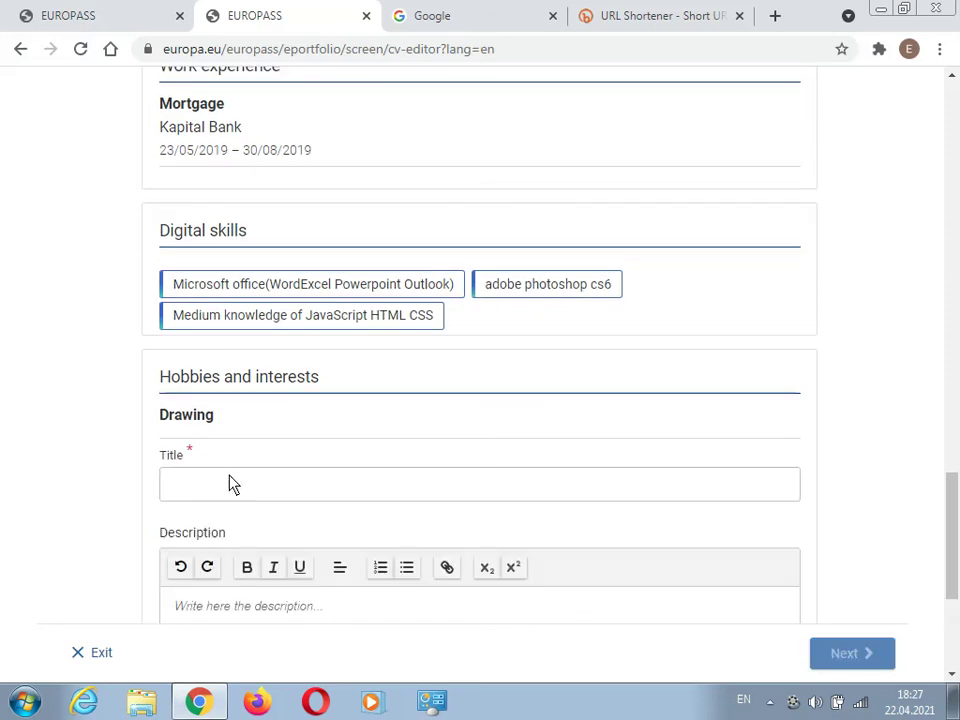
click(240, 483)
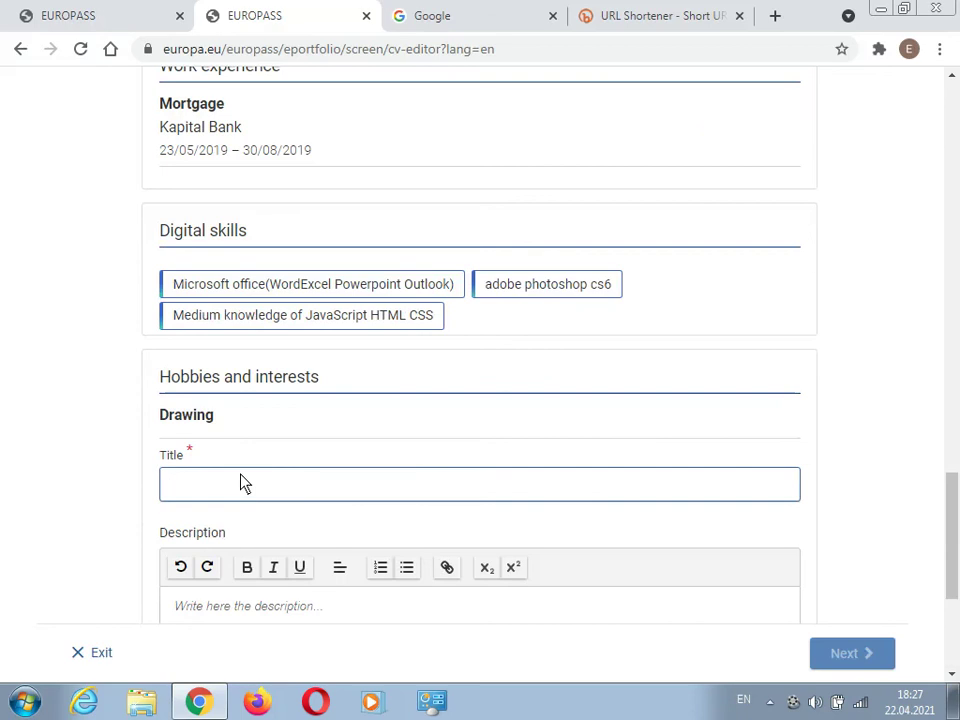
text(Make figure from match)
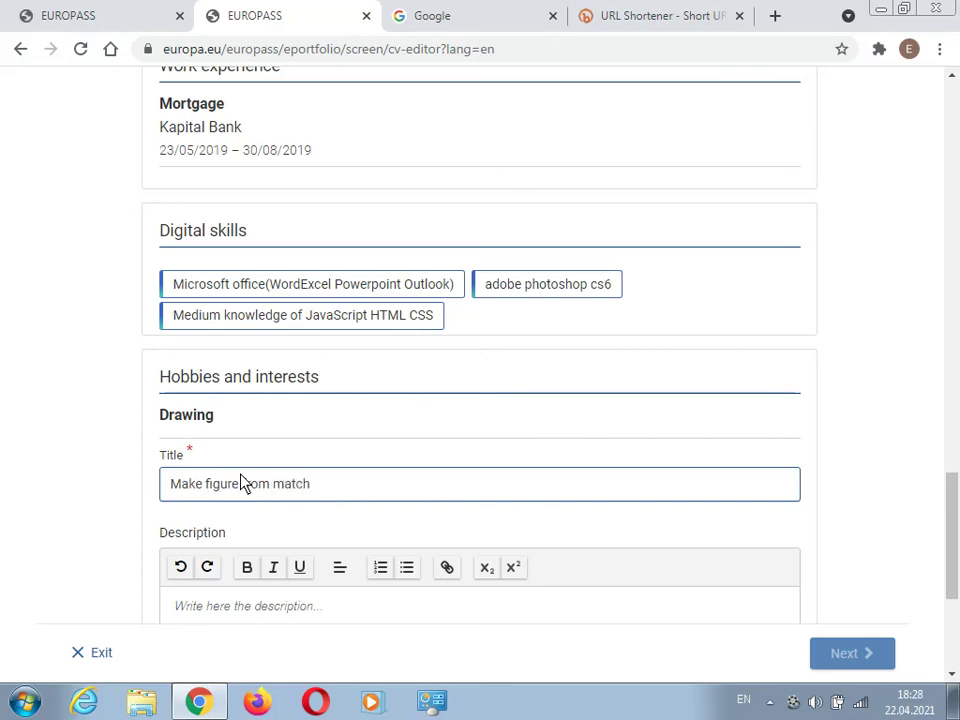
text(stick)
scroll(595, 532, down, 3)
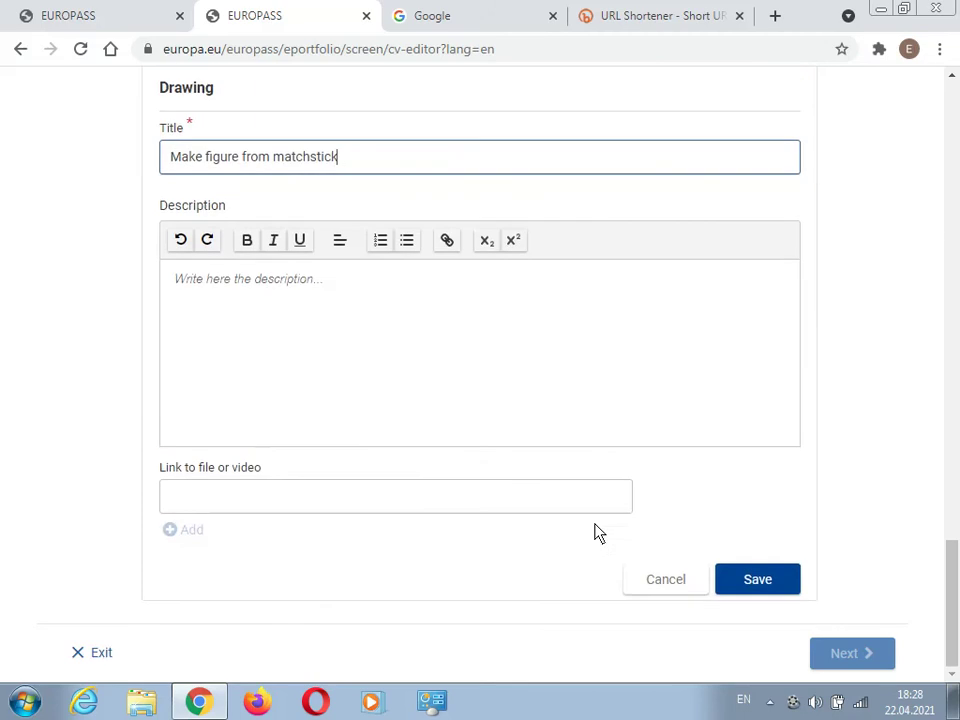
click(265, 302)
click(745, 588)
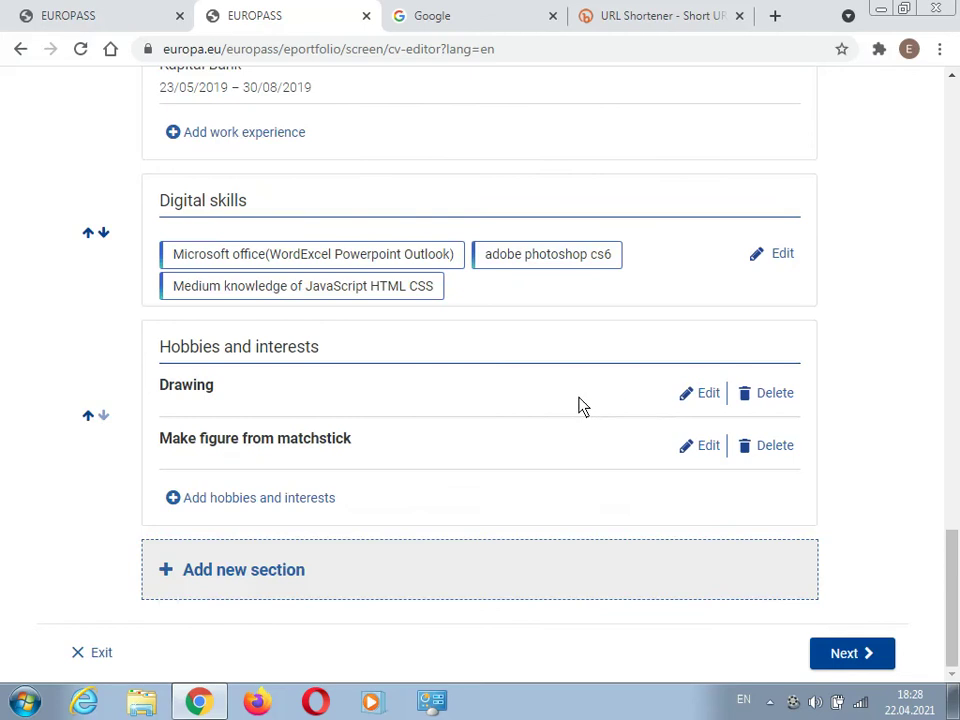
- Add and save a third hobby titled 'collect old coins'
click(231, 503)
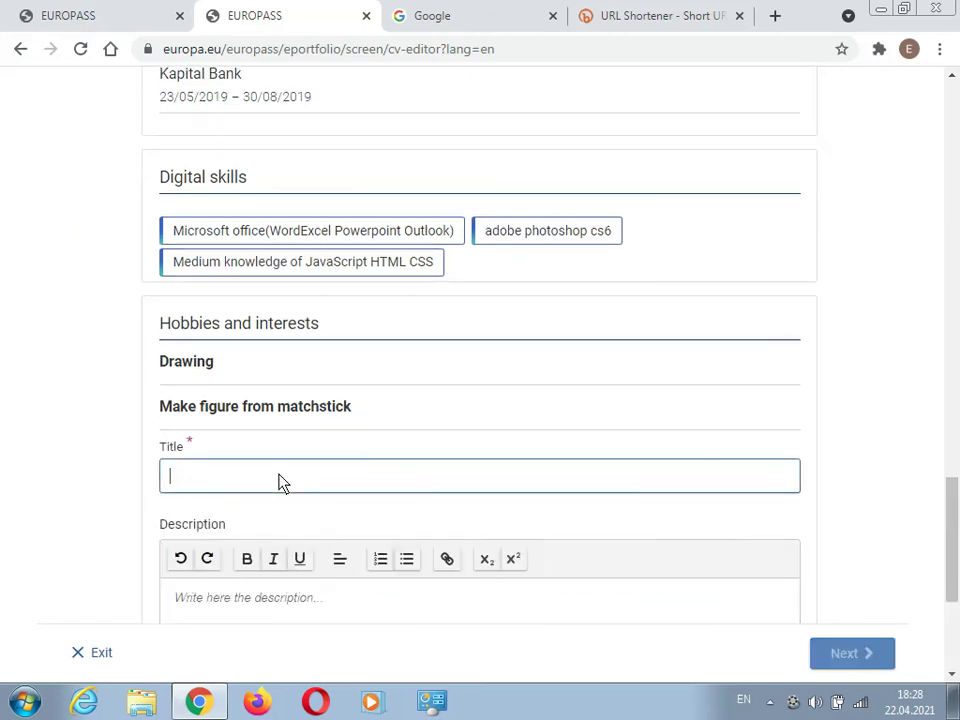
text(collect c)
text(ld coins)
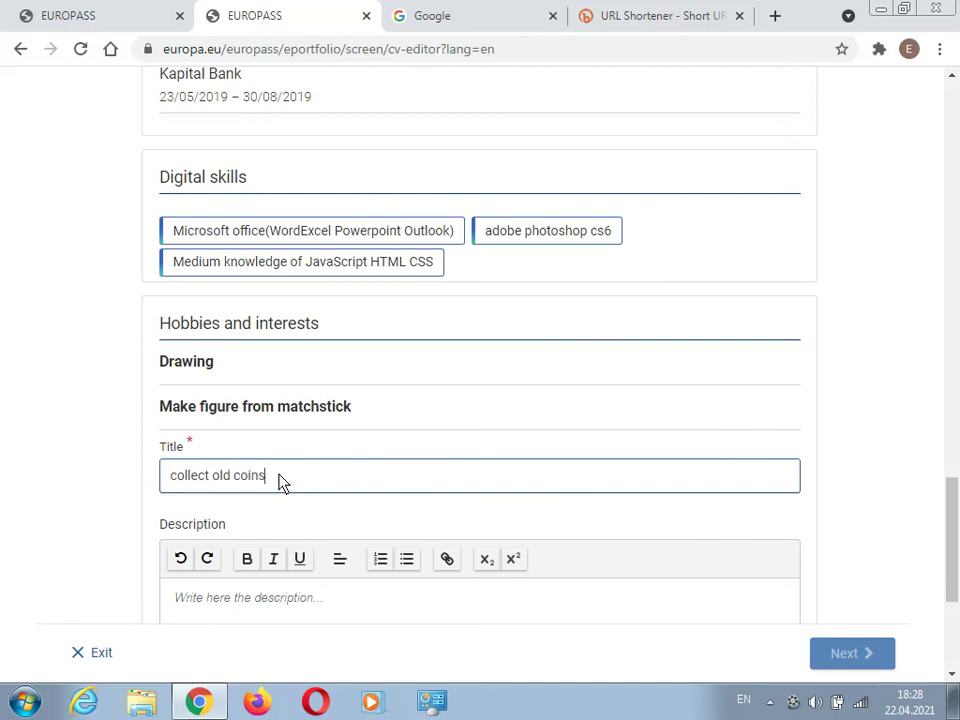
scroll(592, 481, down, 3)
click(729, 579)
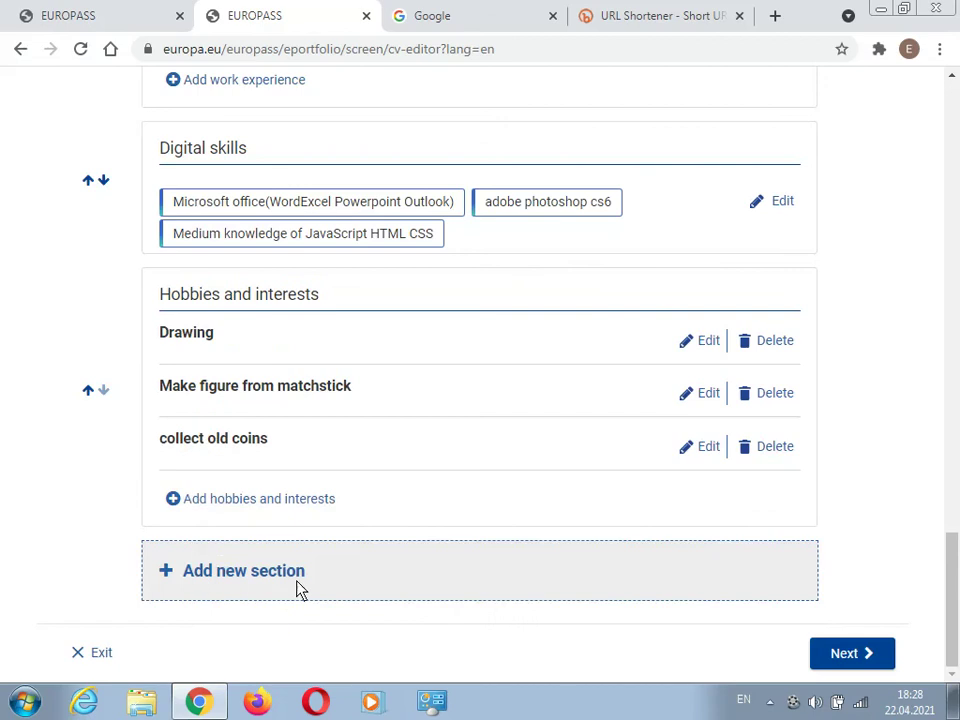
- Create a Management and leadership skills section and save 'Time management' as its first entry
click(281, 578)
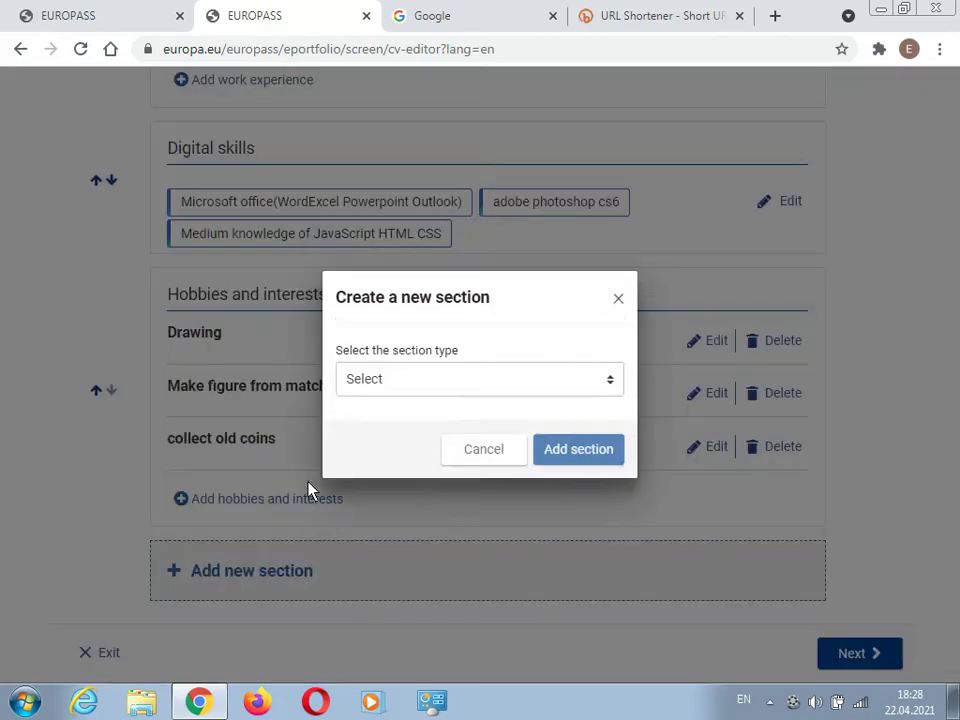
click(418, 380)
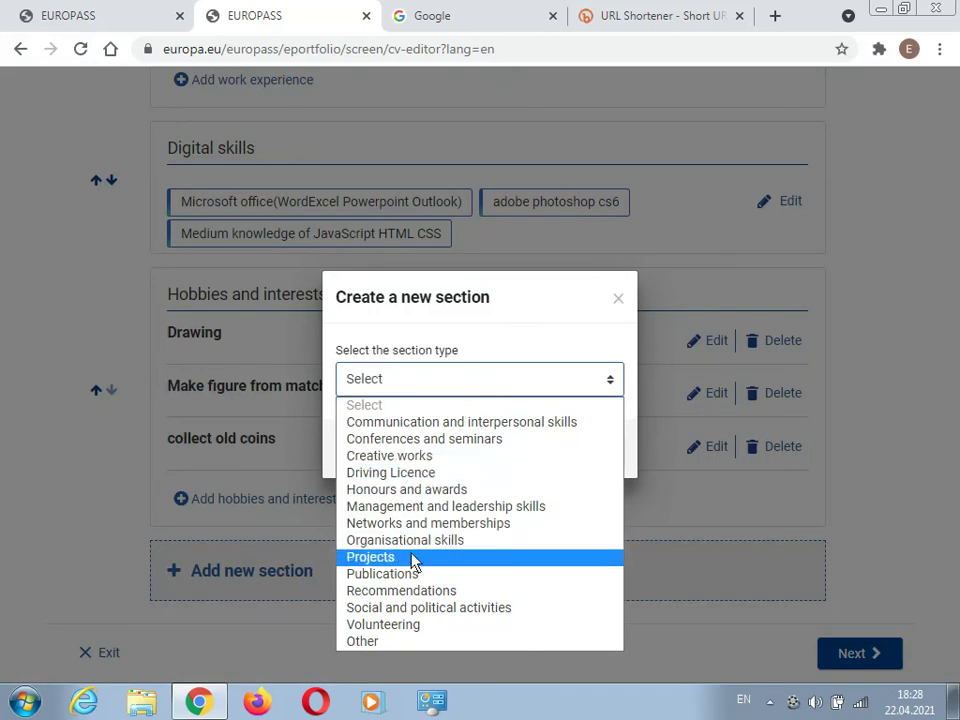
click(435, 508)
click(570, 455)
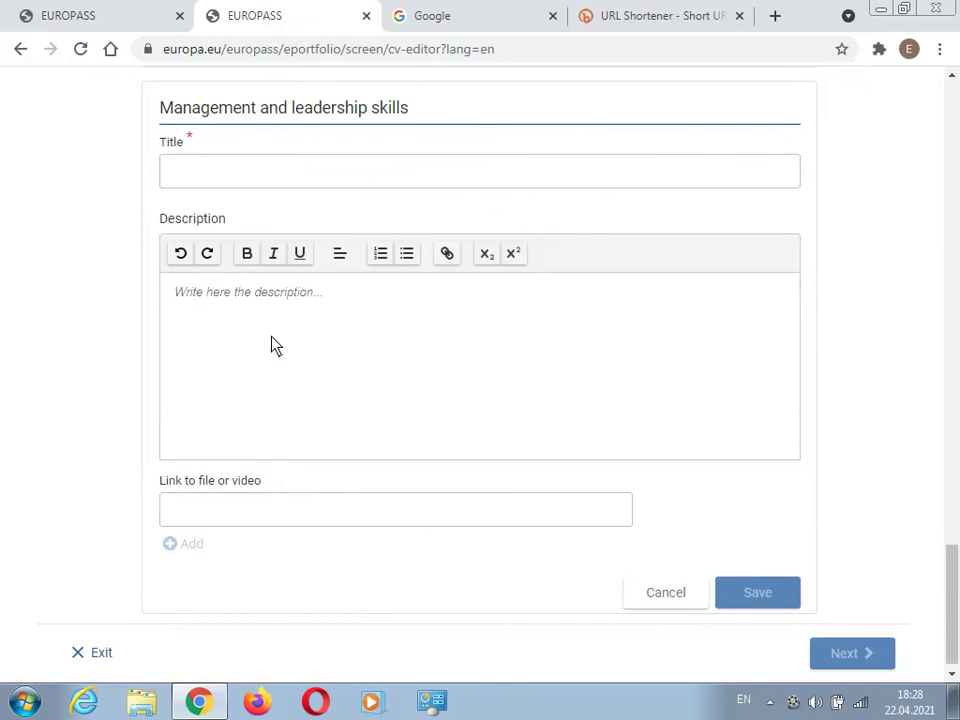
click(249, 185)
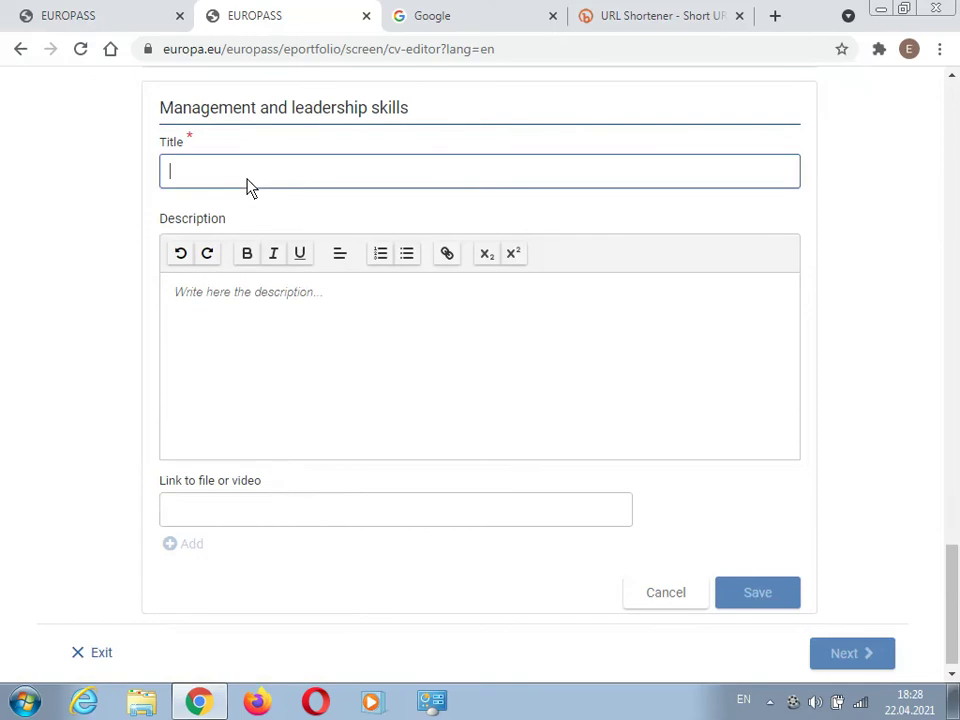
text(Time)
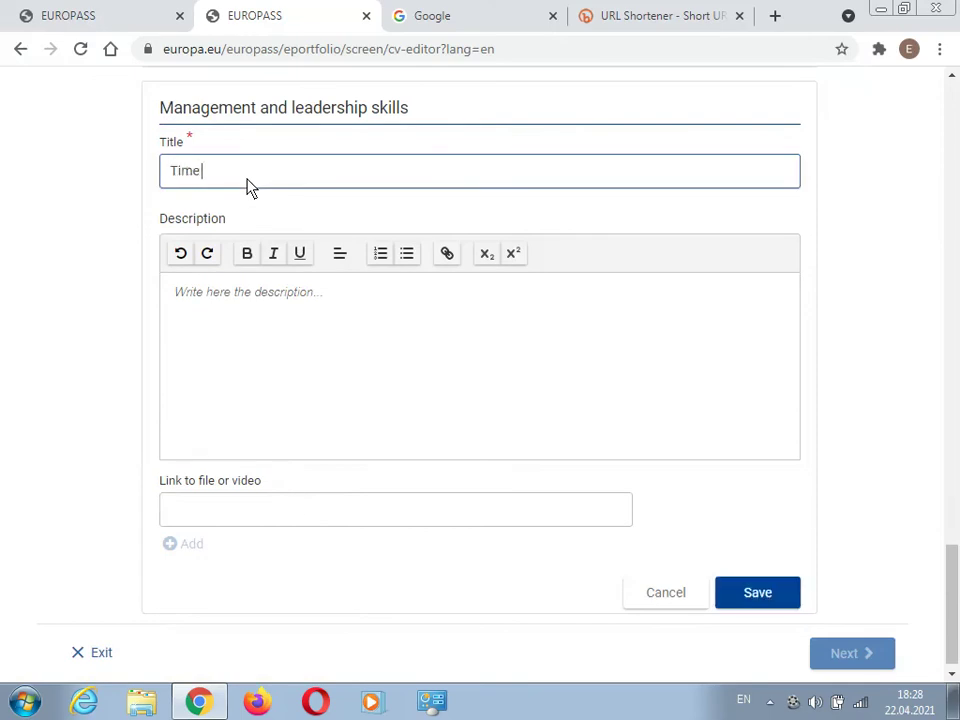
text( management)
click(744, 600)
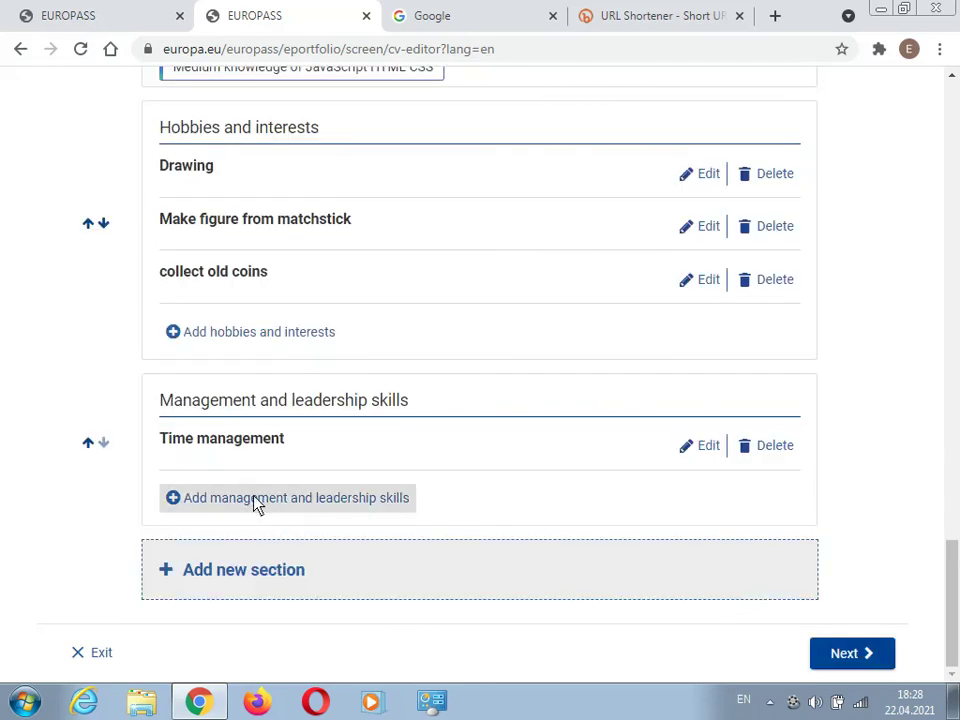
- Add and save 'Team work' and 'Typing (without looking keyboard)' as further management skills
click(226, 506)
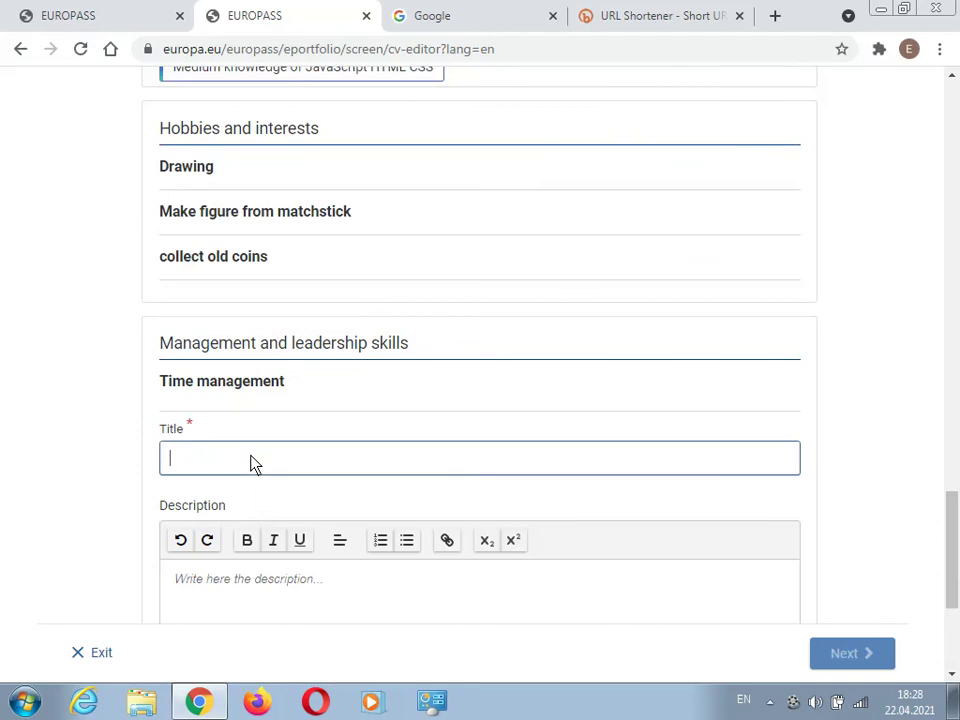
text(Team work)
scroll(697, 470, down, 3)
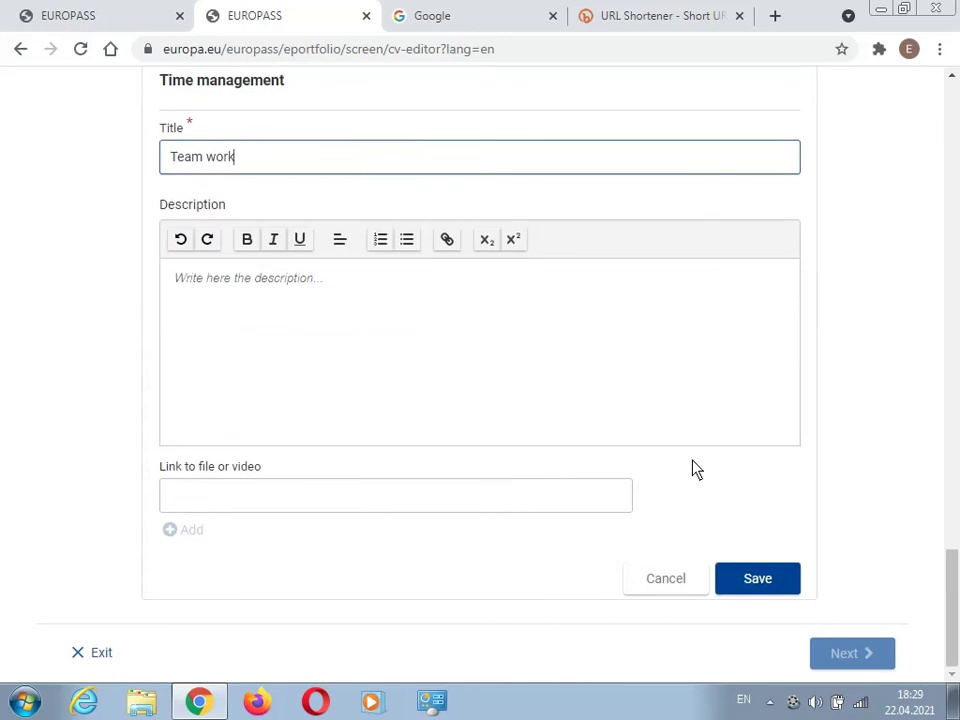
click(750, 572)
click(236, 507)
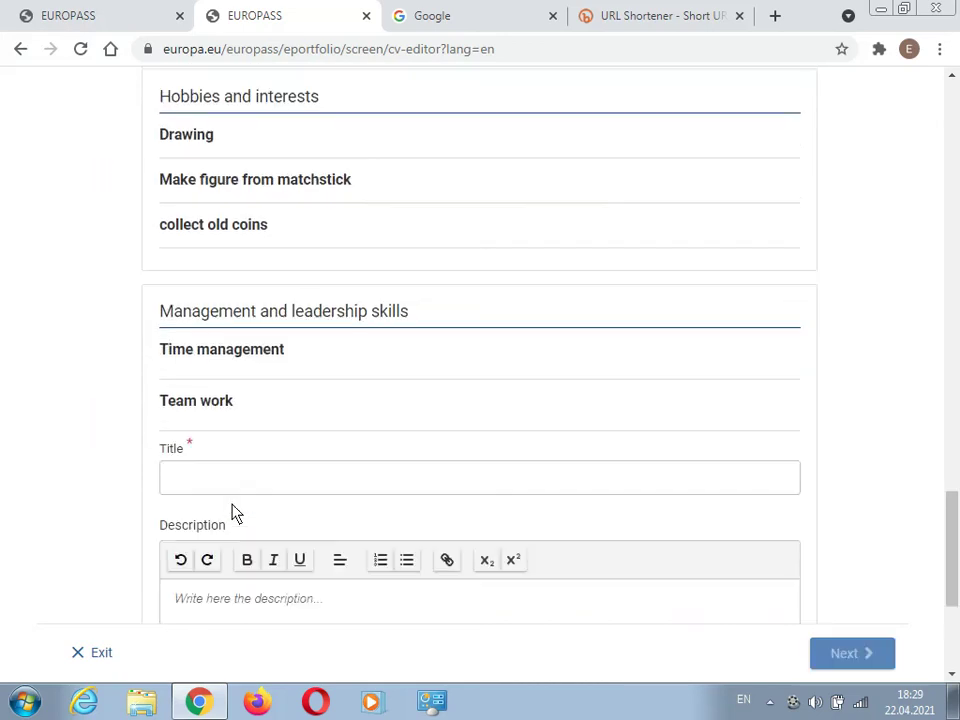
click(249, 488)
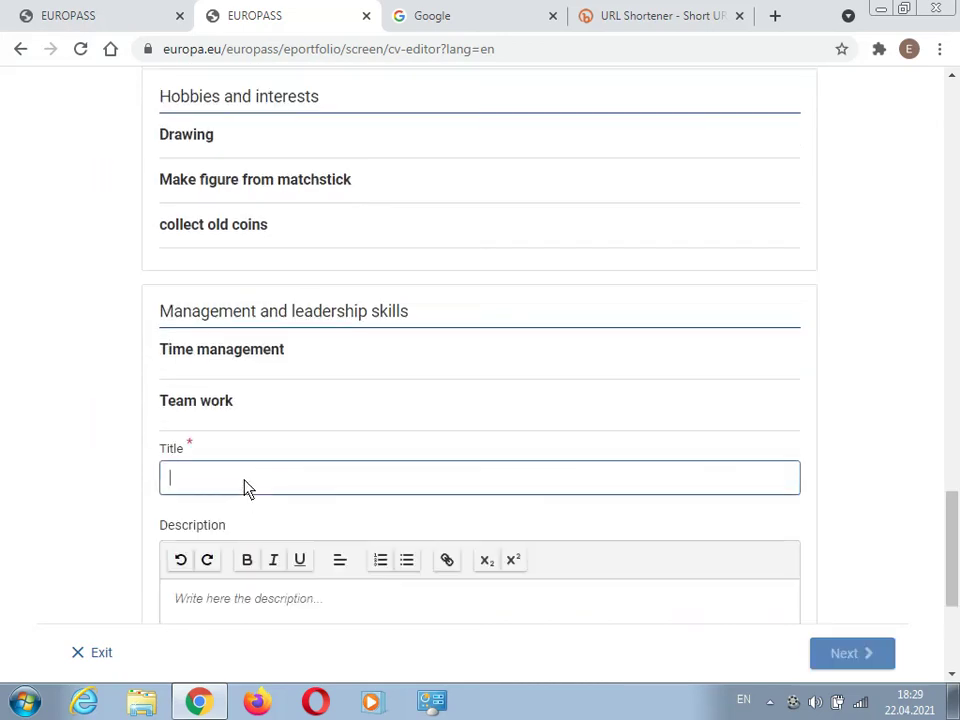
text(Ty)
text(ping ()
text(without)
text( le)
text(ookin)
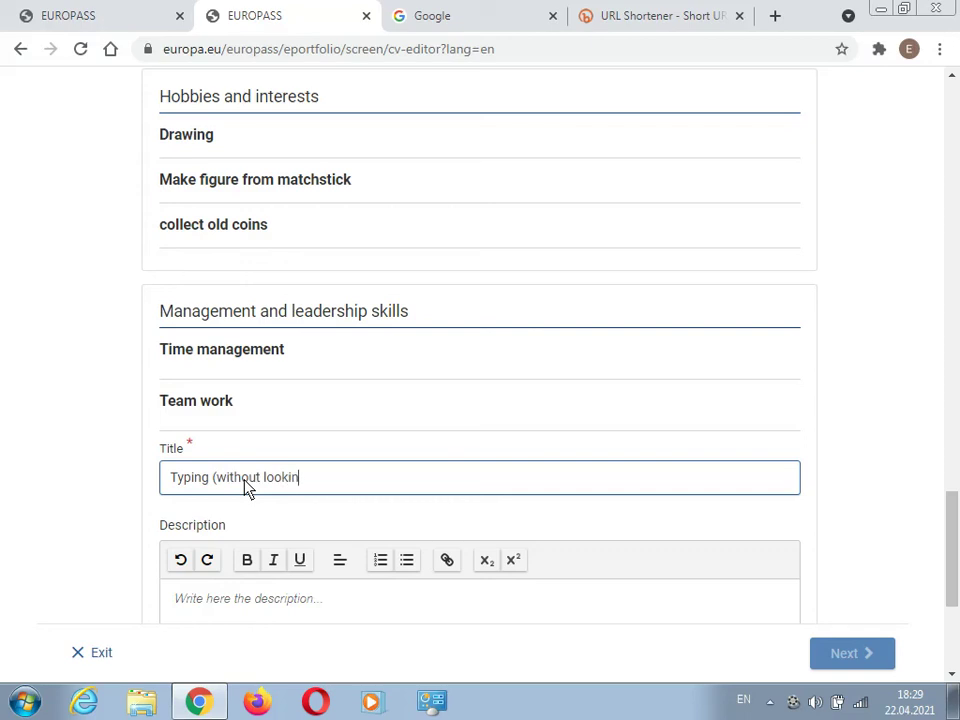
text(g keyboard))
scroll(375, 480, down, 3)
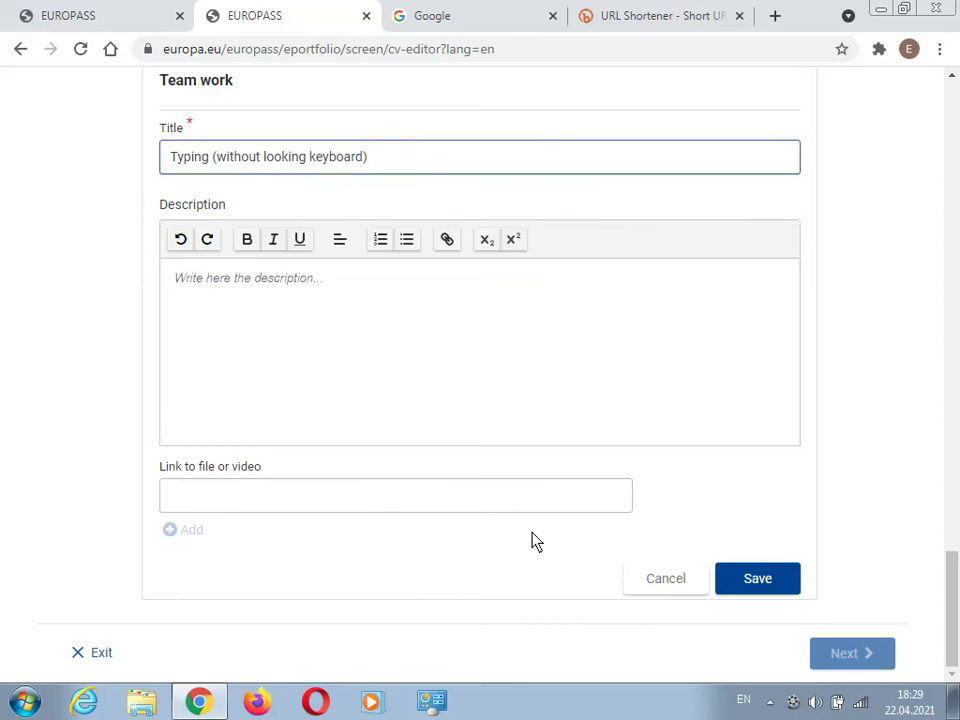
click(760, 588)
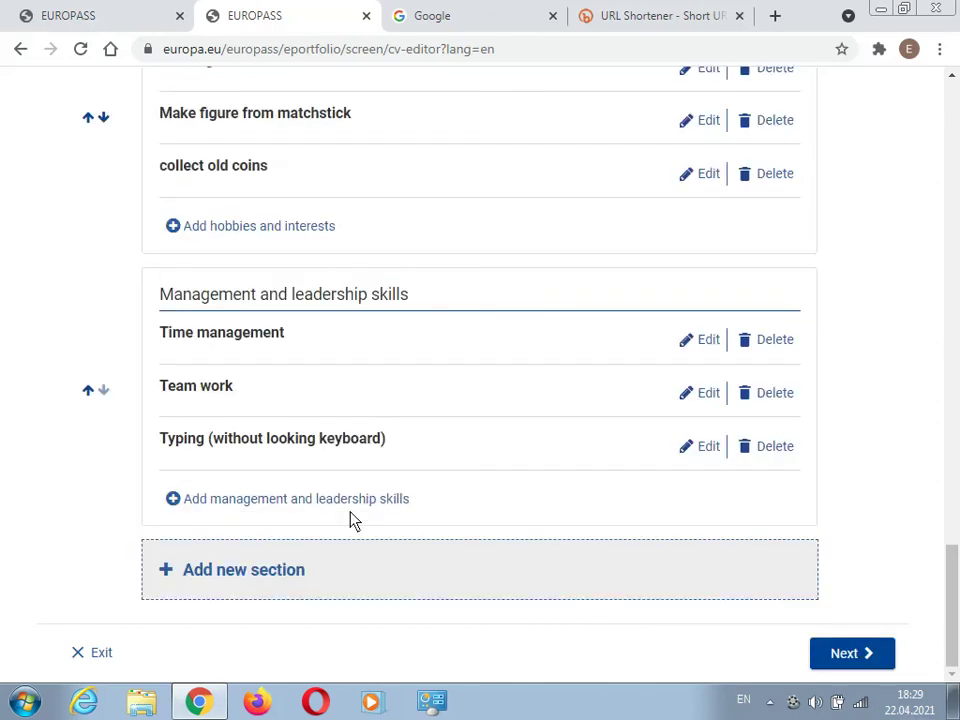
- Create a Communication and interpersonal skills section and save 'strong communication' as its first entry
click(222, 578)
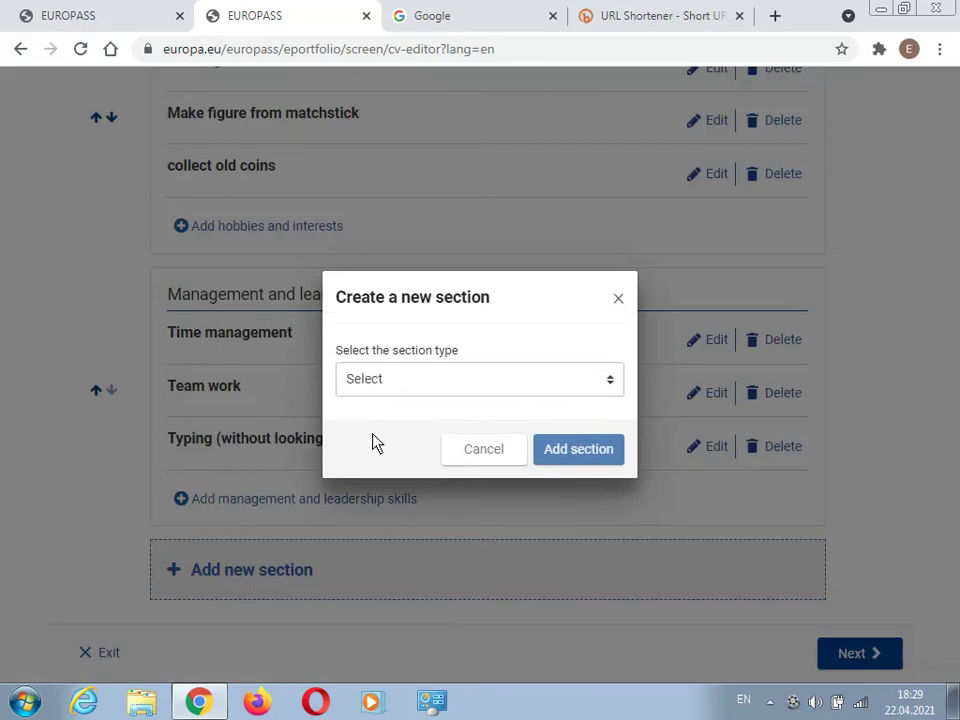
click(386, 386)
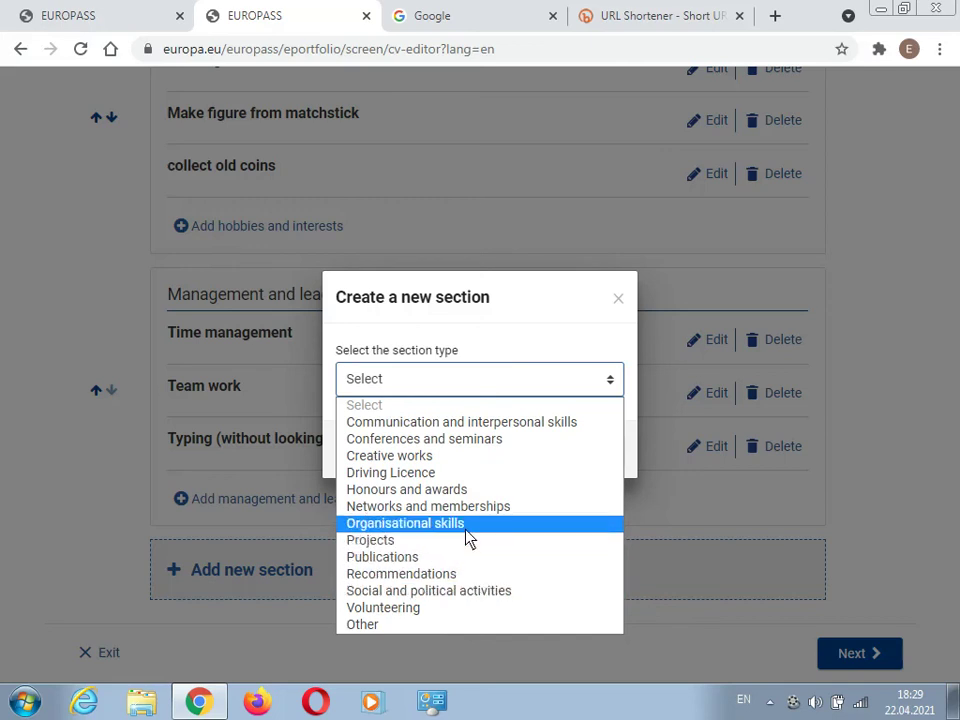
click(478, 422)
click(566, 455)
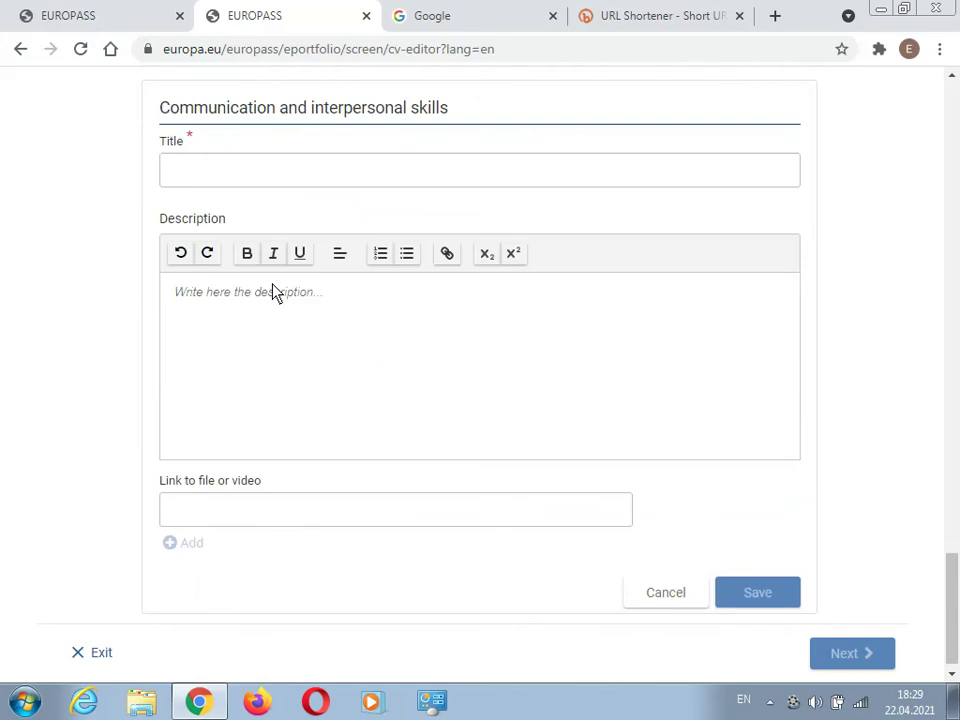
click(298, 178)
text(s)
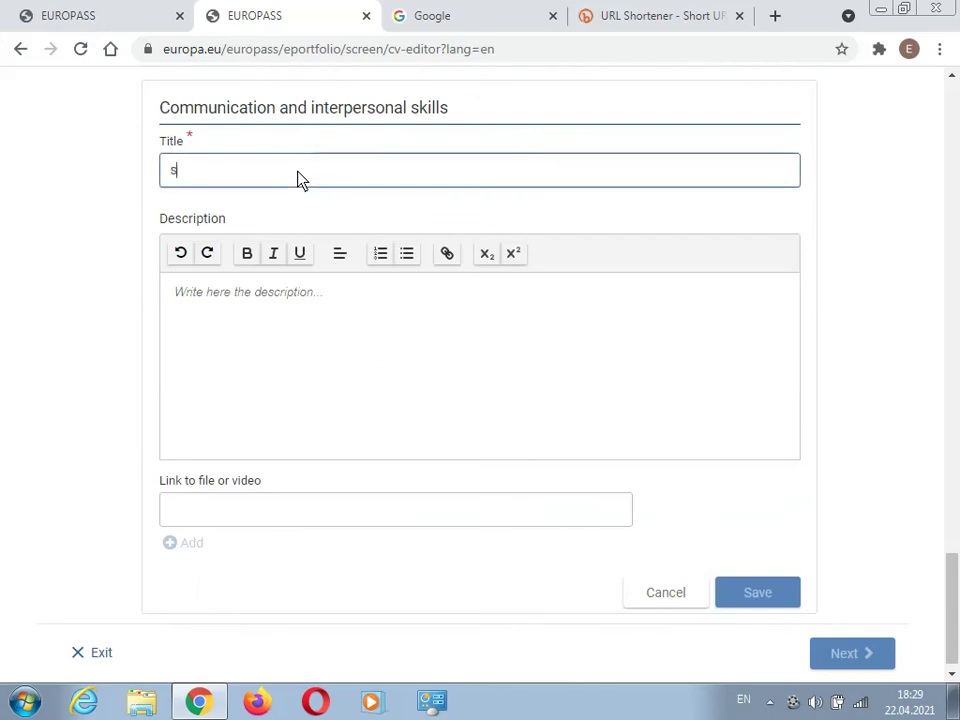
text(trong co)
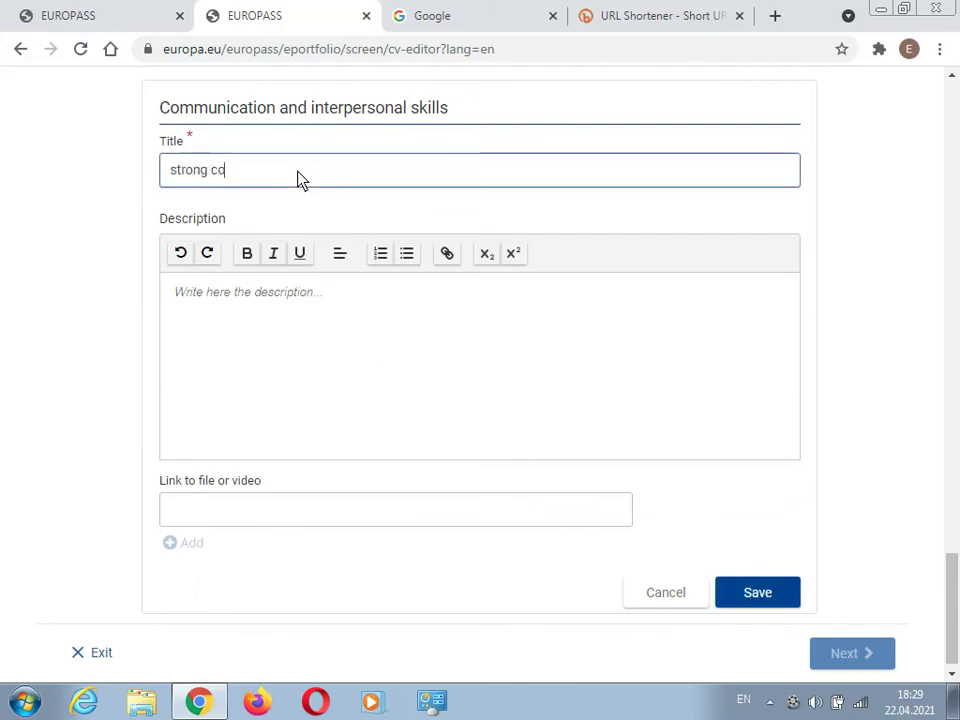
text(mmuniv)
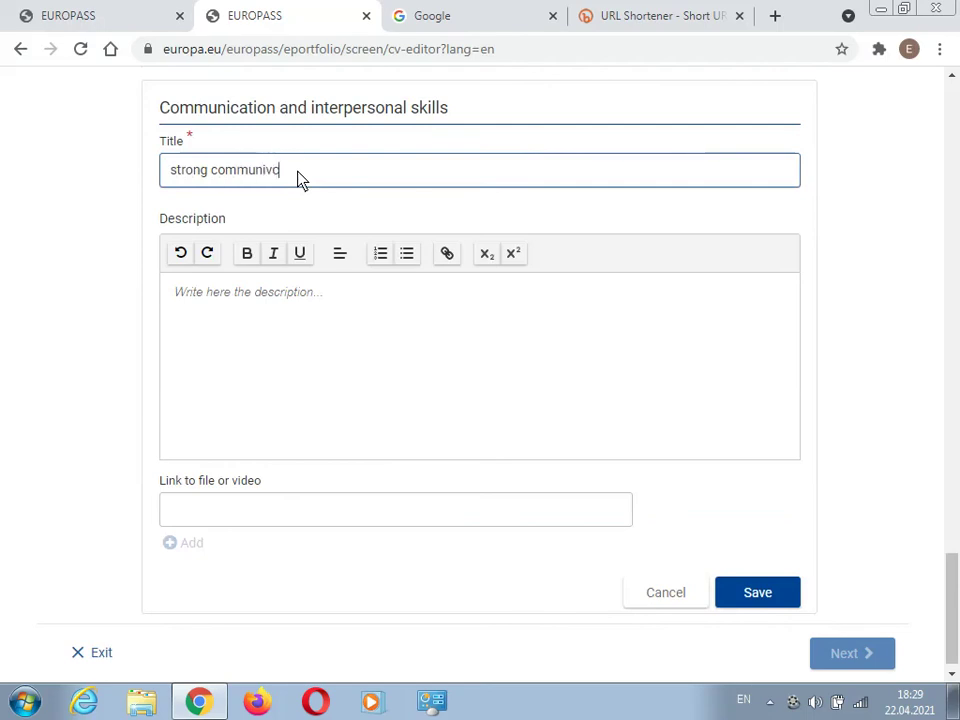
key(BackSpace)
text(cation)
click(746, 594)
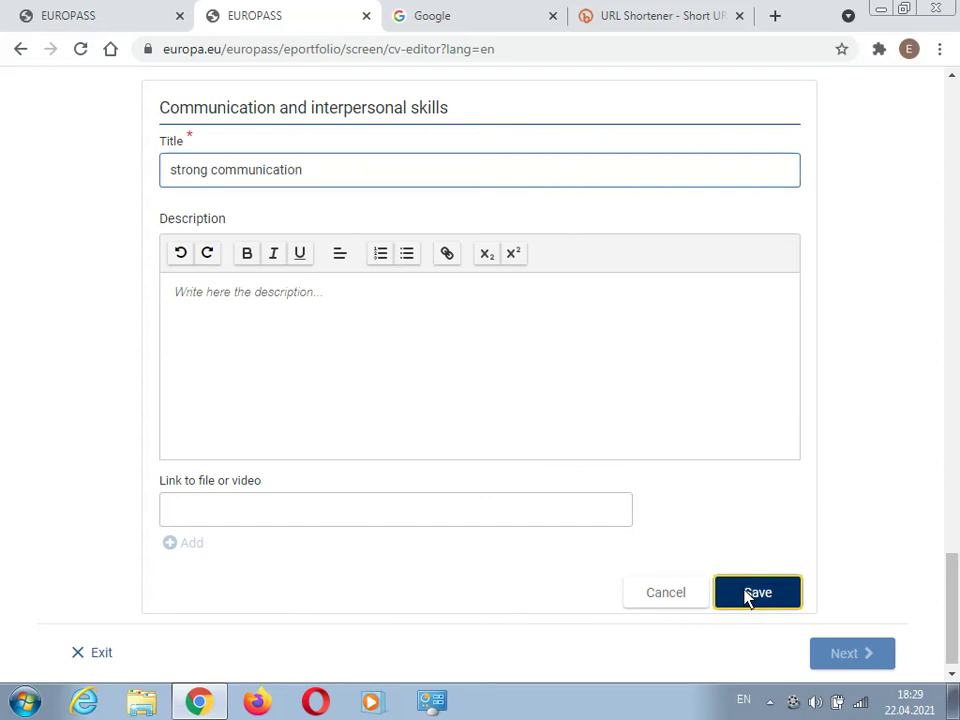
- Save 'adaptable' as a second communication skill, then start creating another section
click(214, 500)
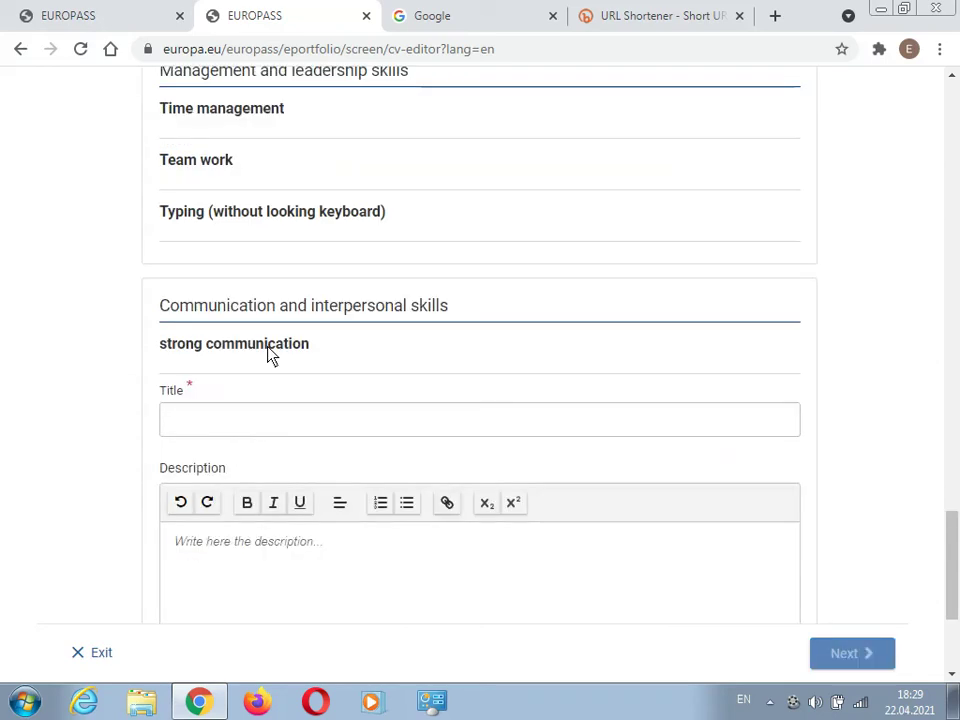
click(243, 425)
text(ad)
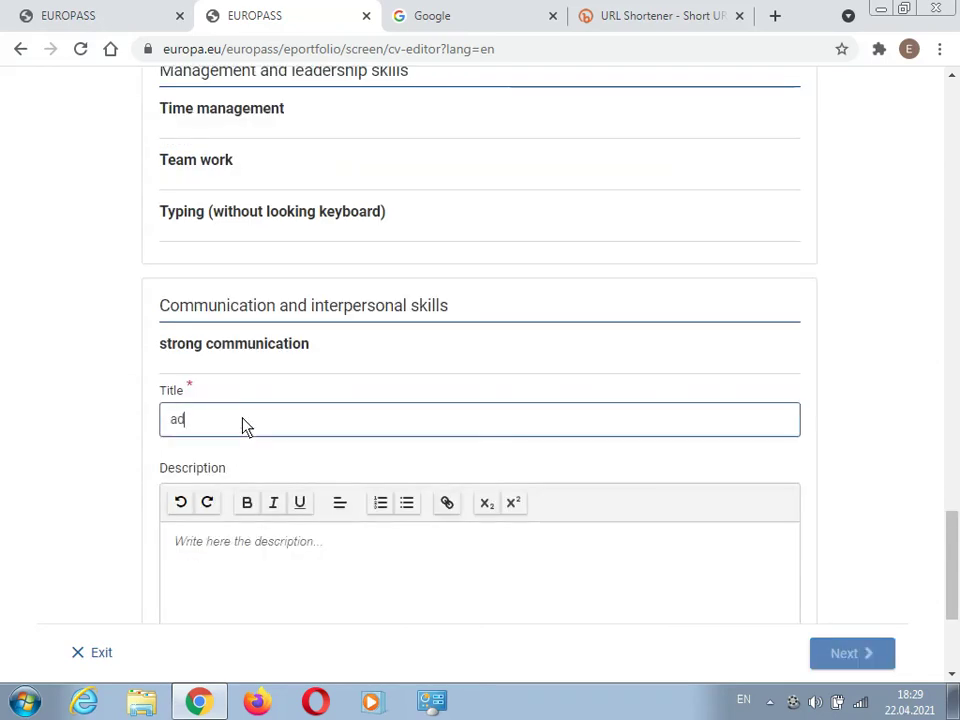
text(aptable)
scroll(285, 422, down, 3)
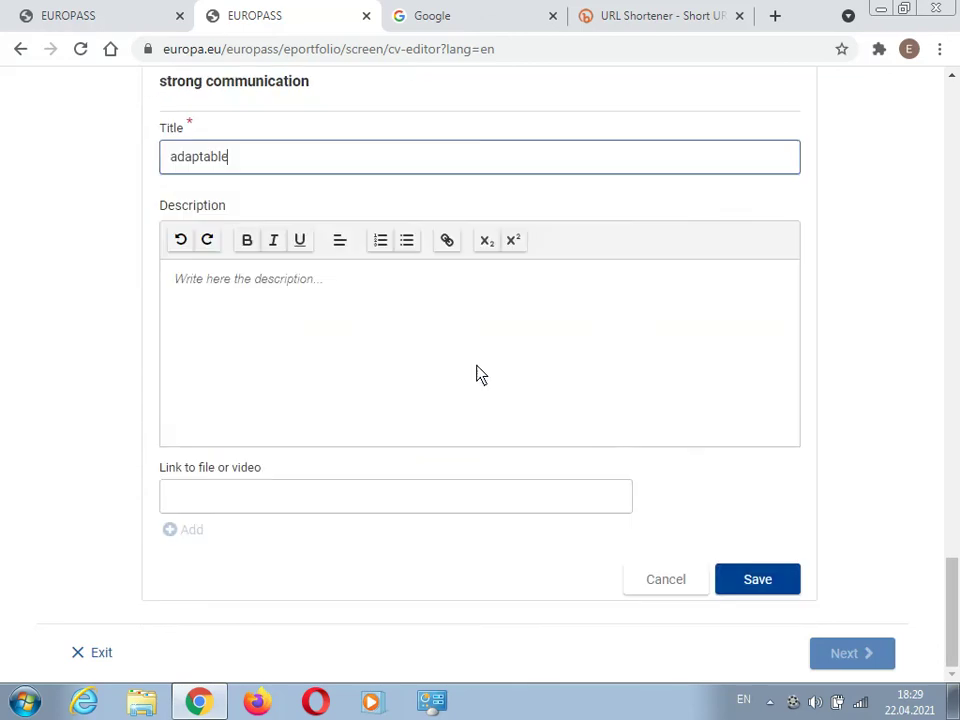
click(758, 584)
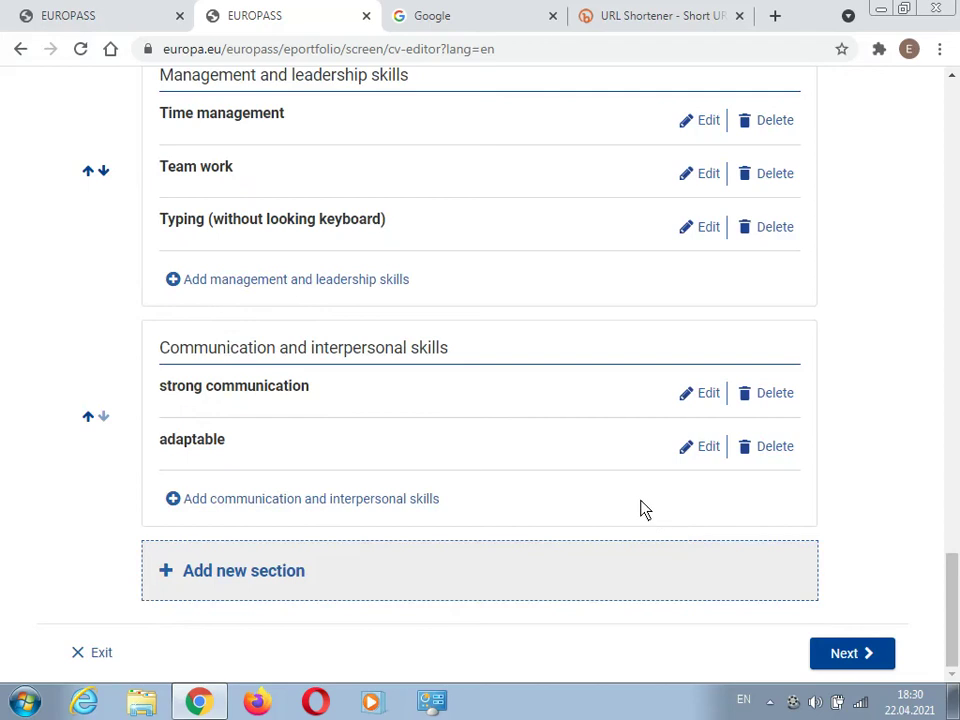
click(268, 570)
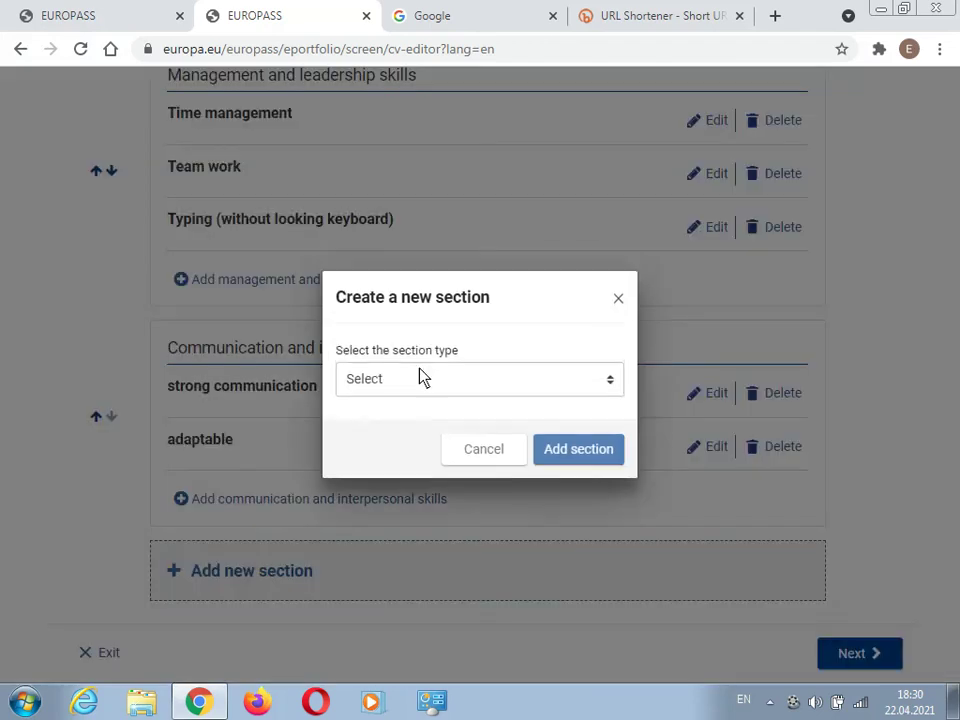
click(421, 377)
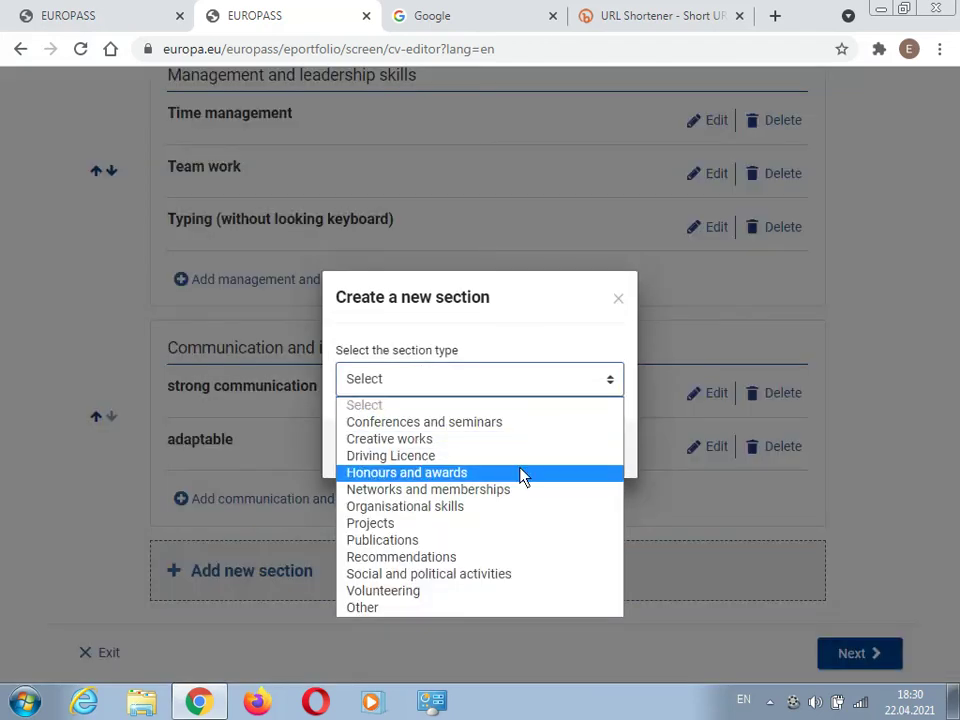
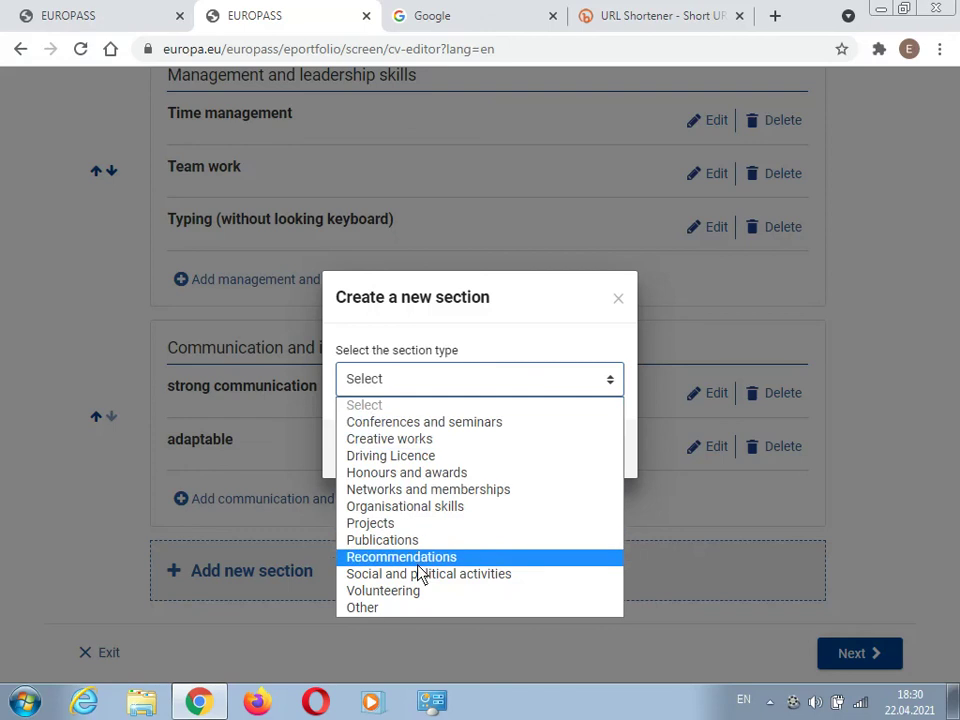
- Create a new section of type Other titled 'Certificates'
click(407, 608)
click(428, 428)
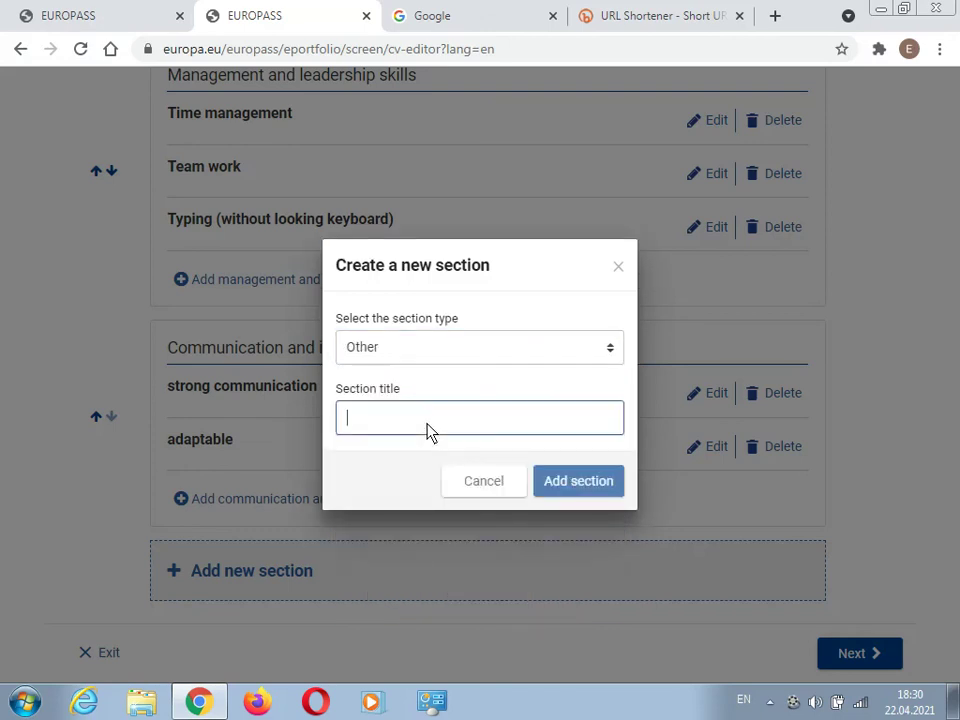
text(Ce)
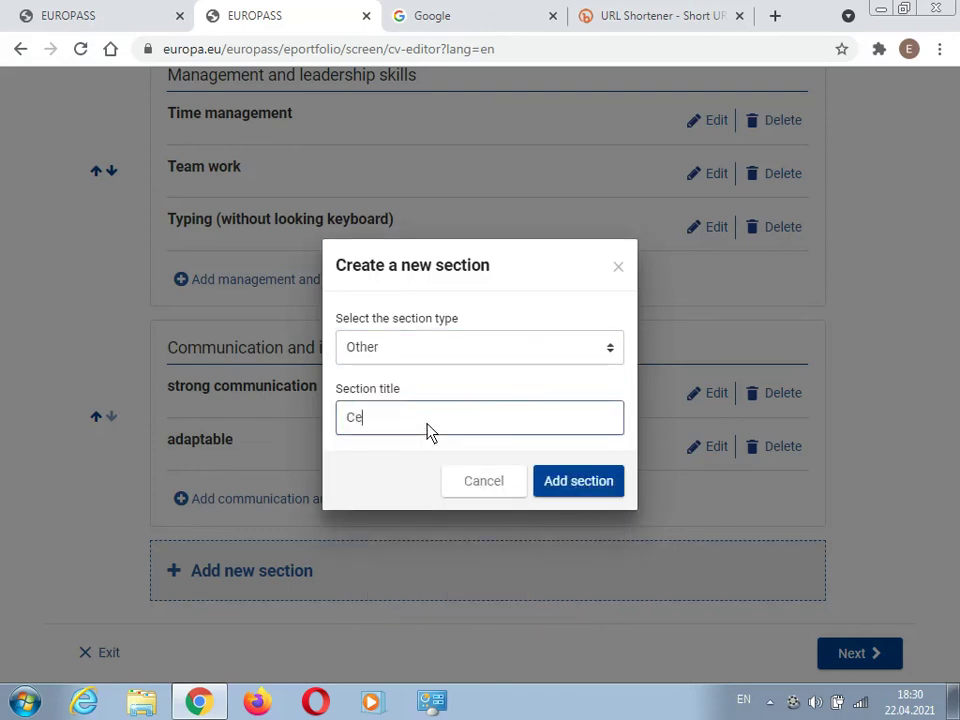
text(rtificates)
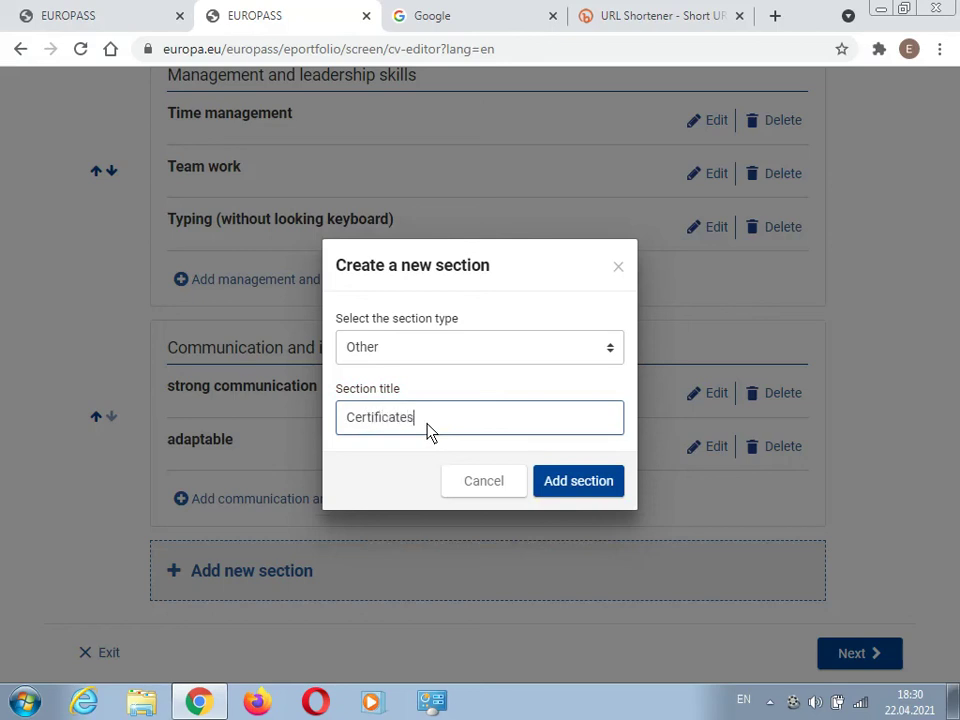
click(579, 484)
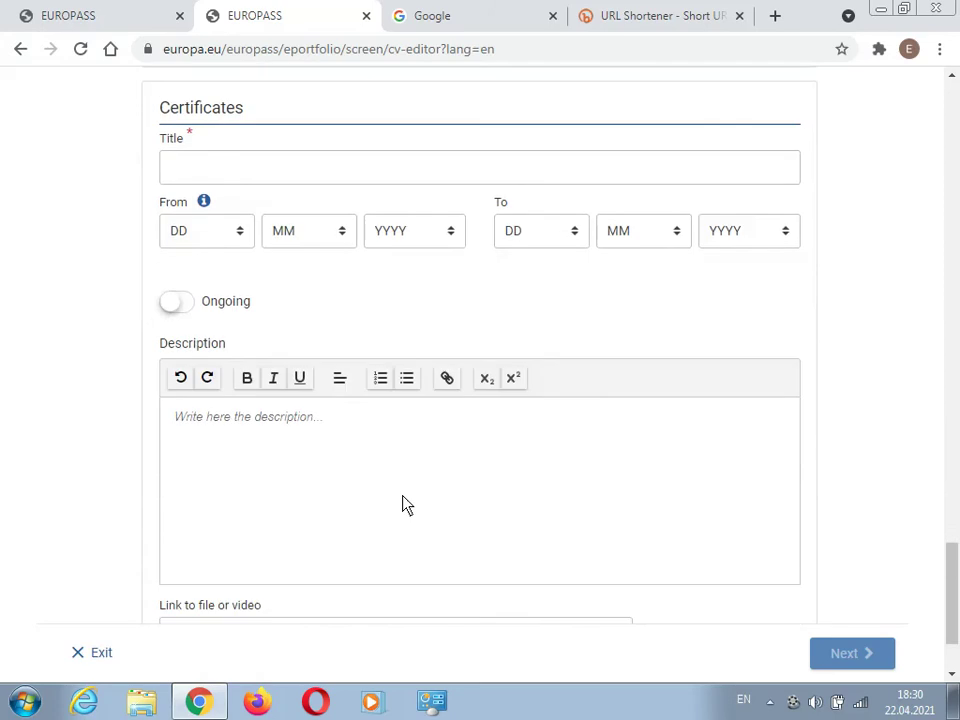
- Enter the certificate 'Total Professors Association' with description 'Drilling' and save it
click(268, 180)
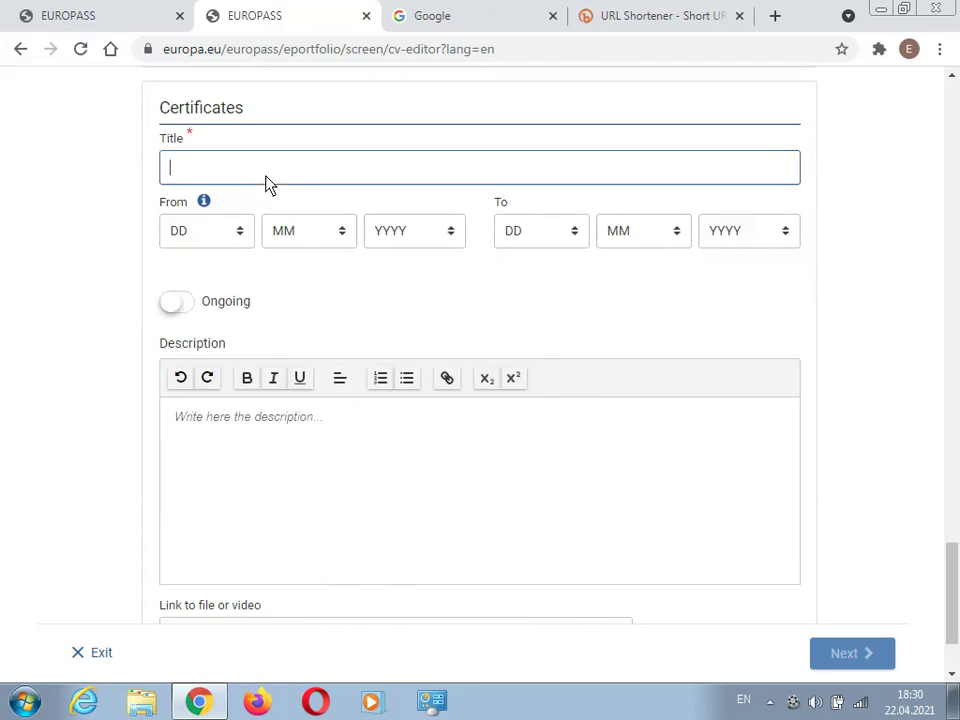
text(Total Professors Associa)
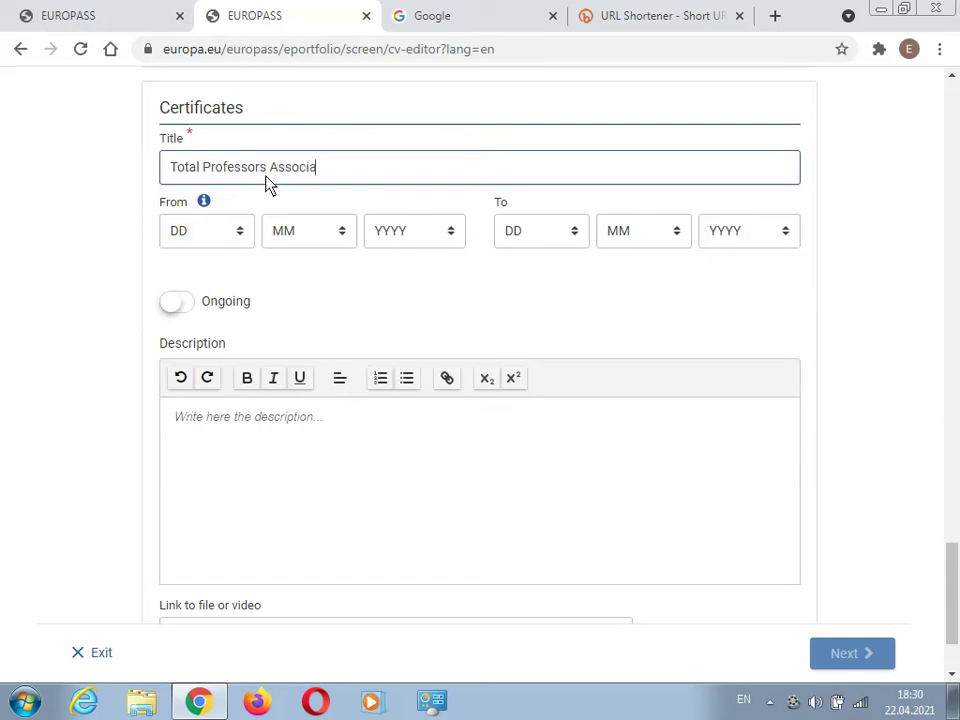
text(tion)
click(257, 435)
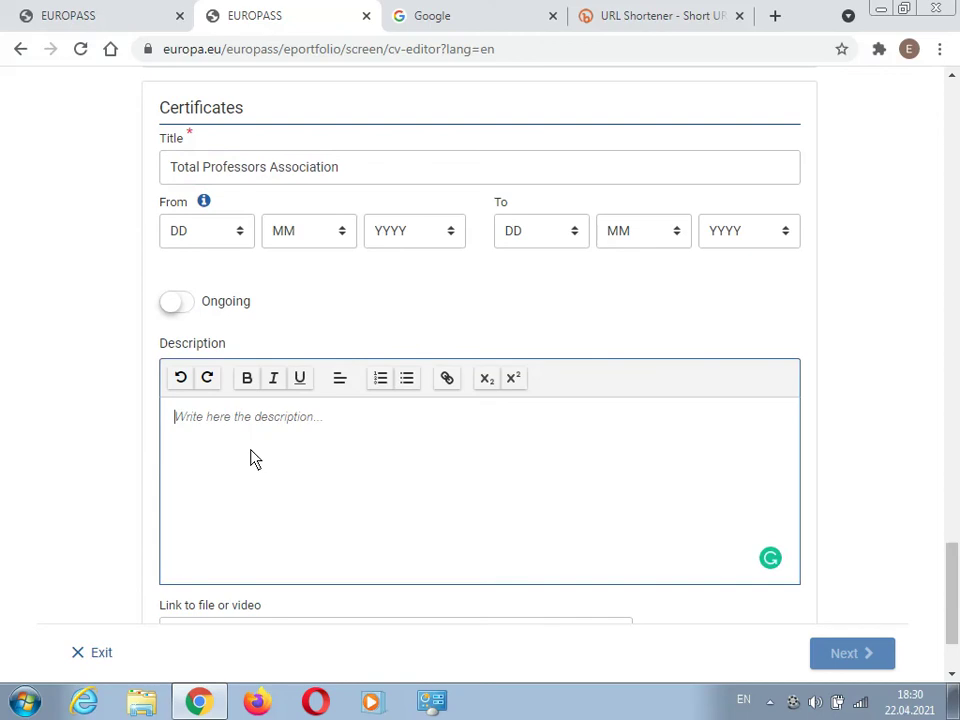
scroll(340, 435, down, 2)
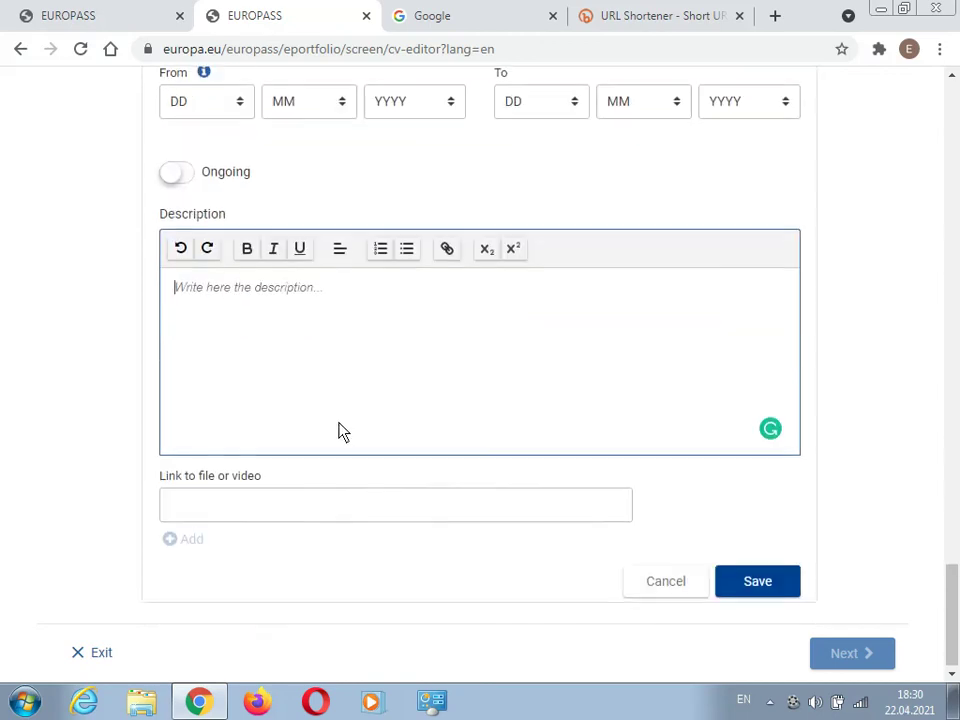
text(Dni)
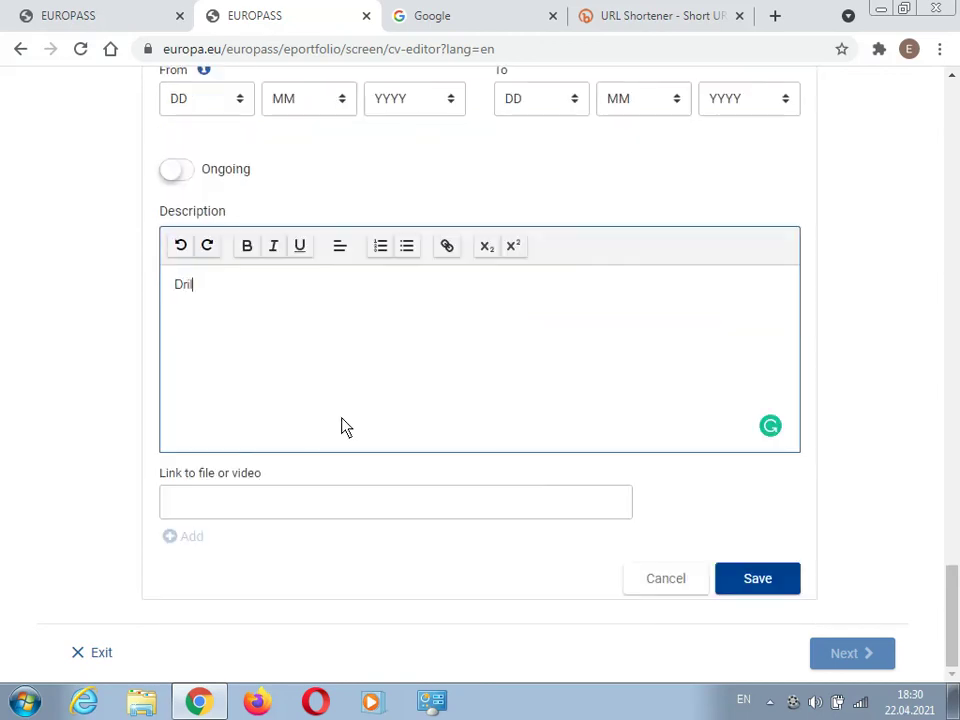
text(lling)
click(774, 590)
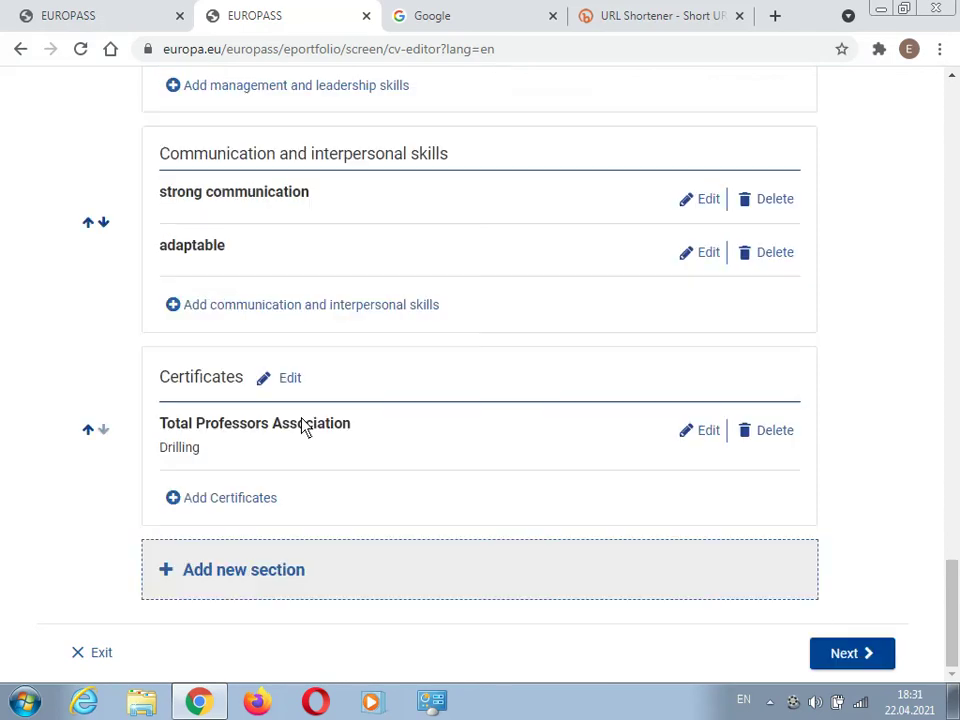
- Add and save a certificate 'International Well Control Forum Level 1' described 'By IWCF'
click(240, 498)
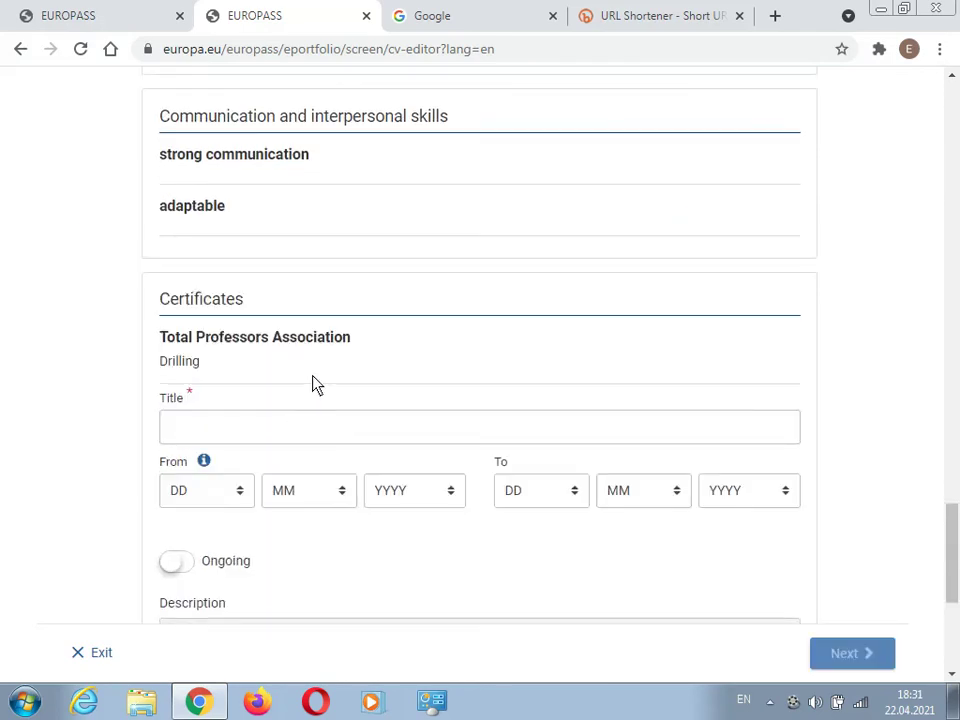
click(258, 428)
scroll(257, 439, down, 2)
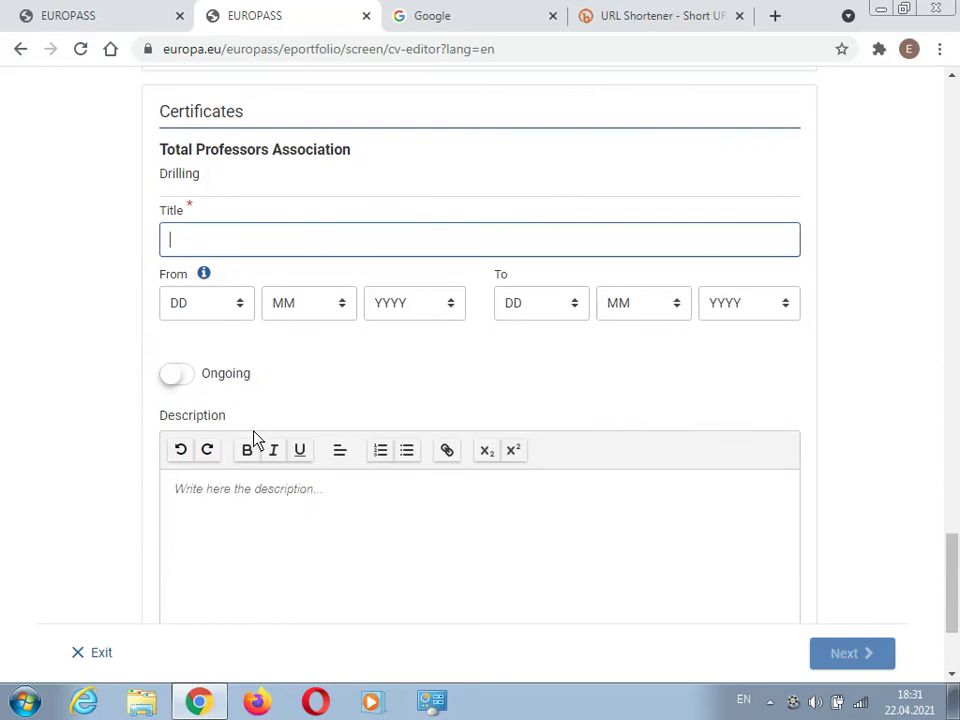
text(International )
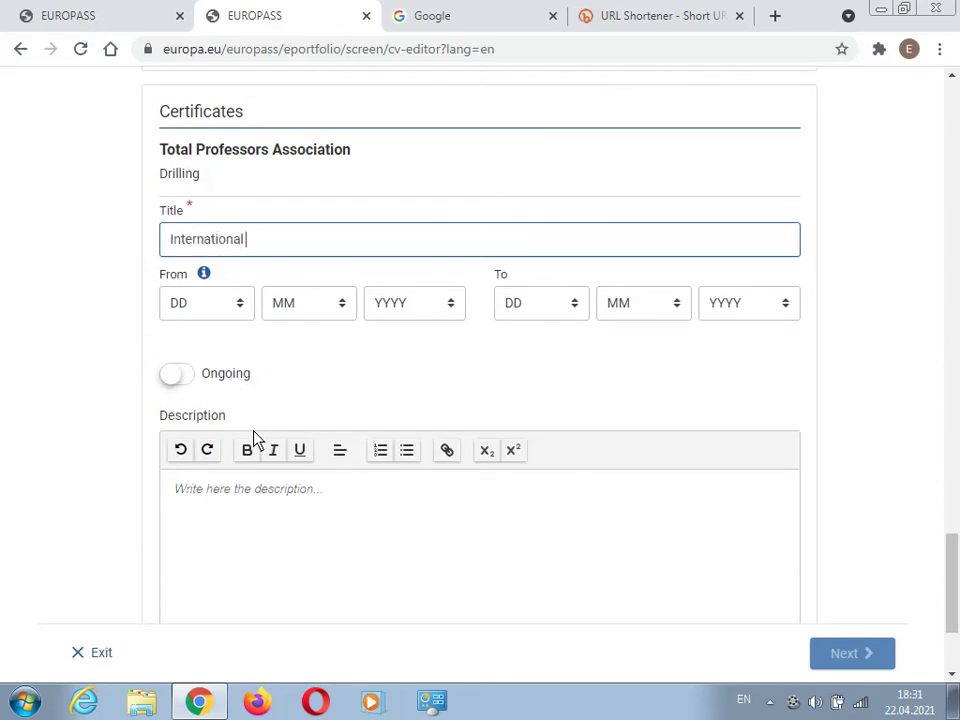
text(Well Conr)
text(rol Form)
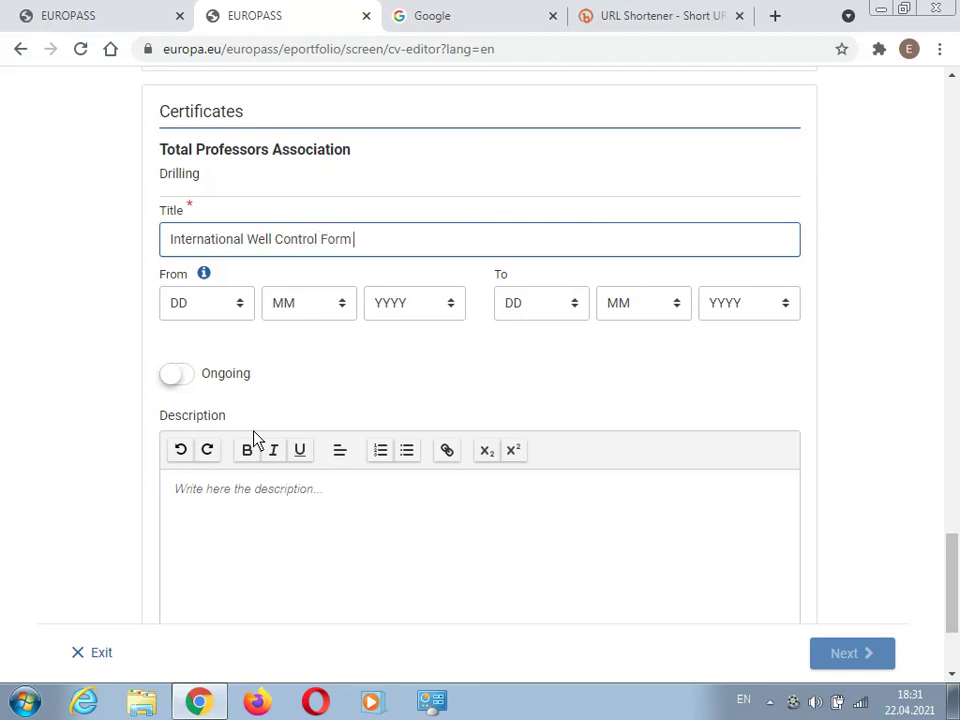
key(BackSpace)
text(um Level 1)
click(295, 495)
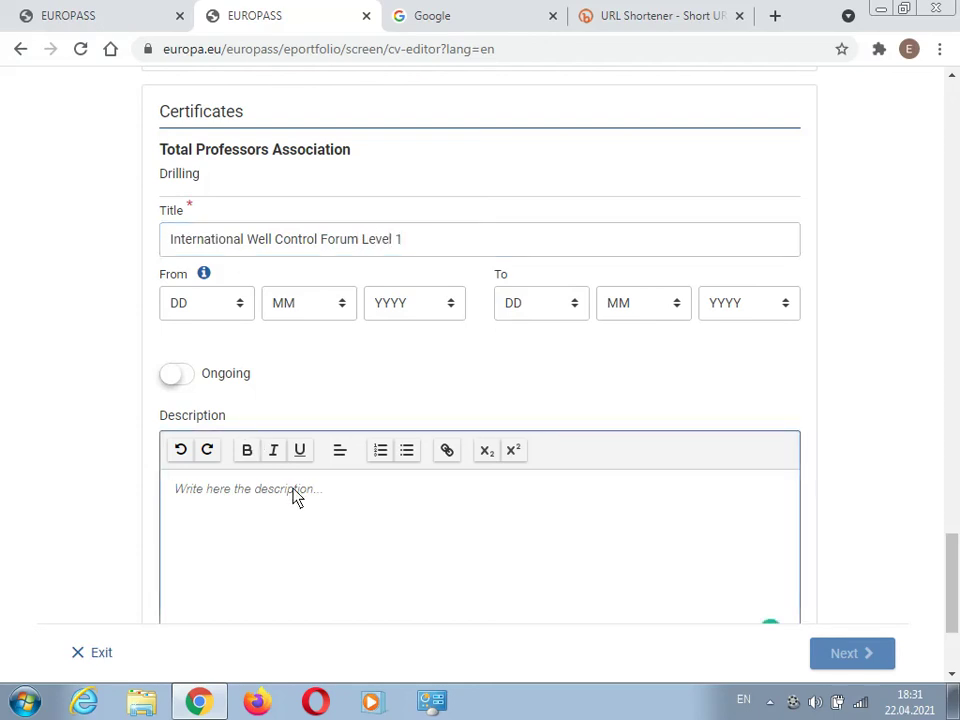
text(By)
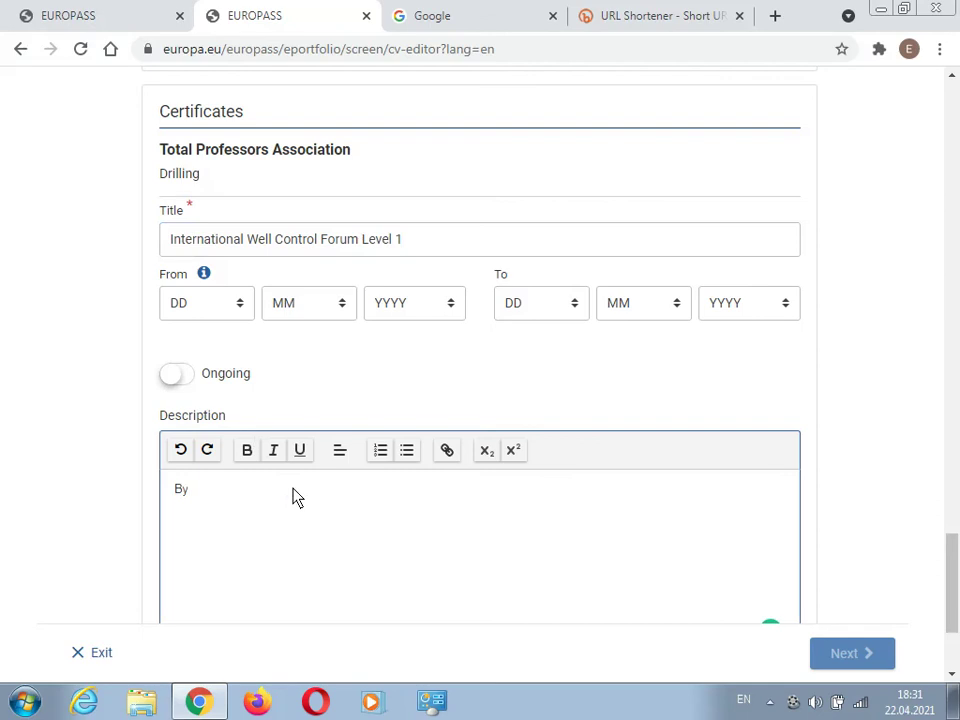
text( IWCF)
scroll(360, 403, down, 2)
click(754, 579)
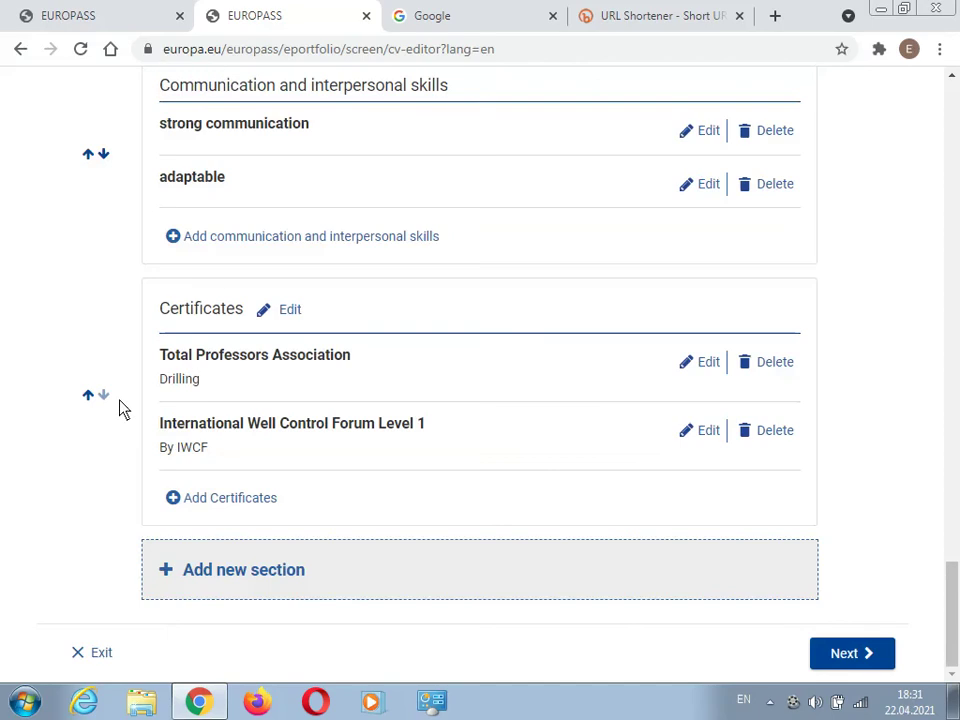
- Start a new certificate titled 'Well Operation Crew Resource Management (WOCRM)'
click(220, 498)
click(217, 386)
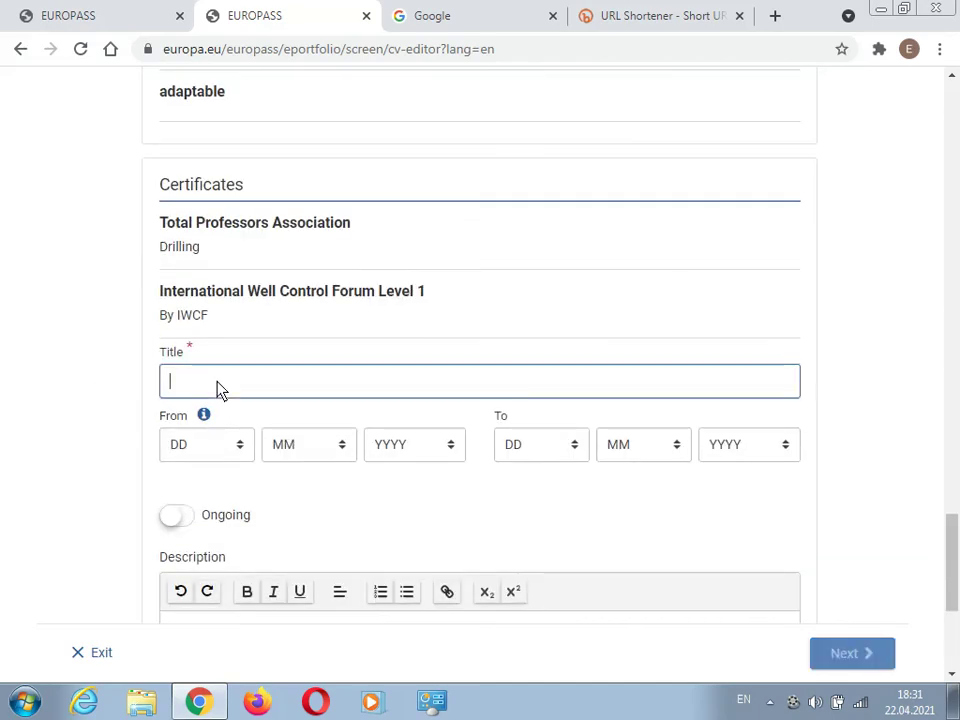
text(Well Op)
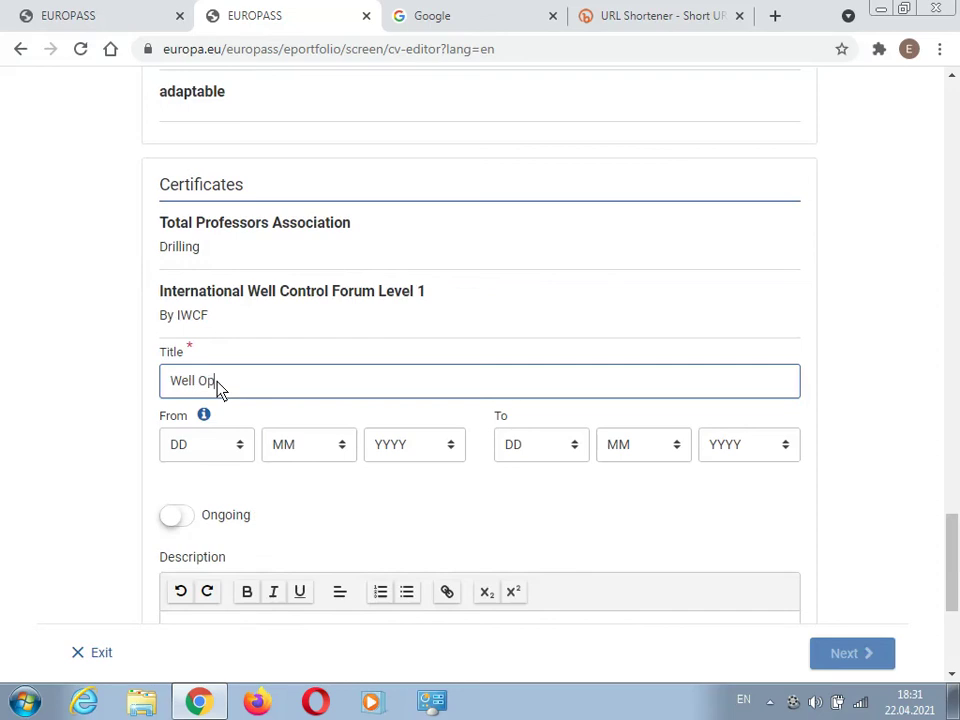
text(eration Crew Res)
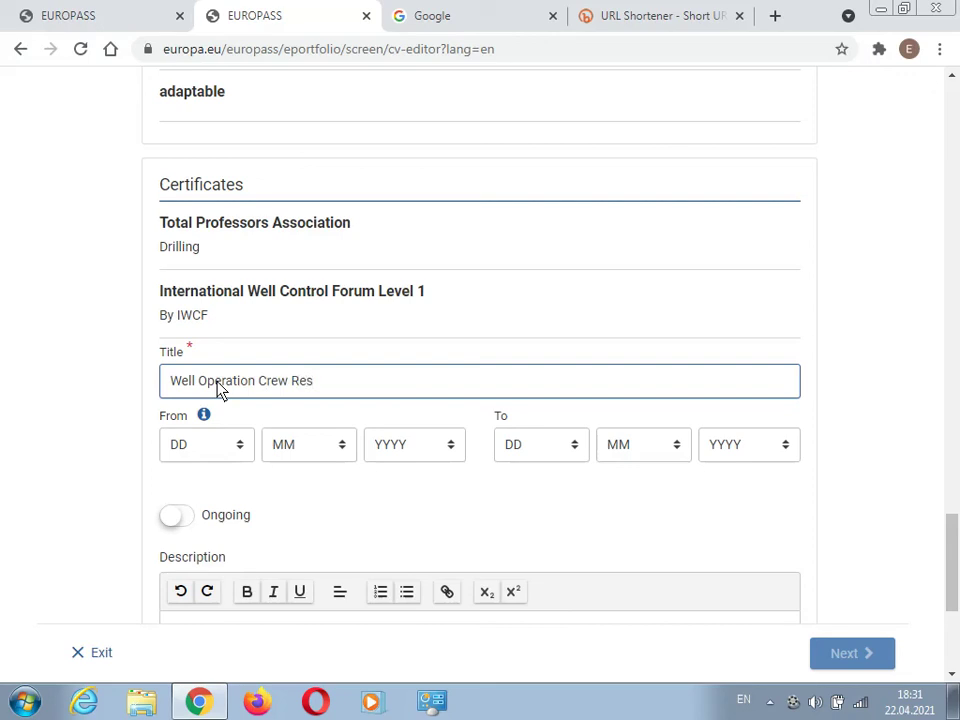
text(ource Management)
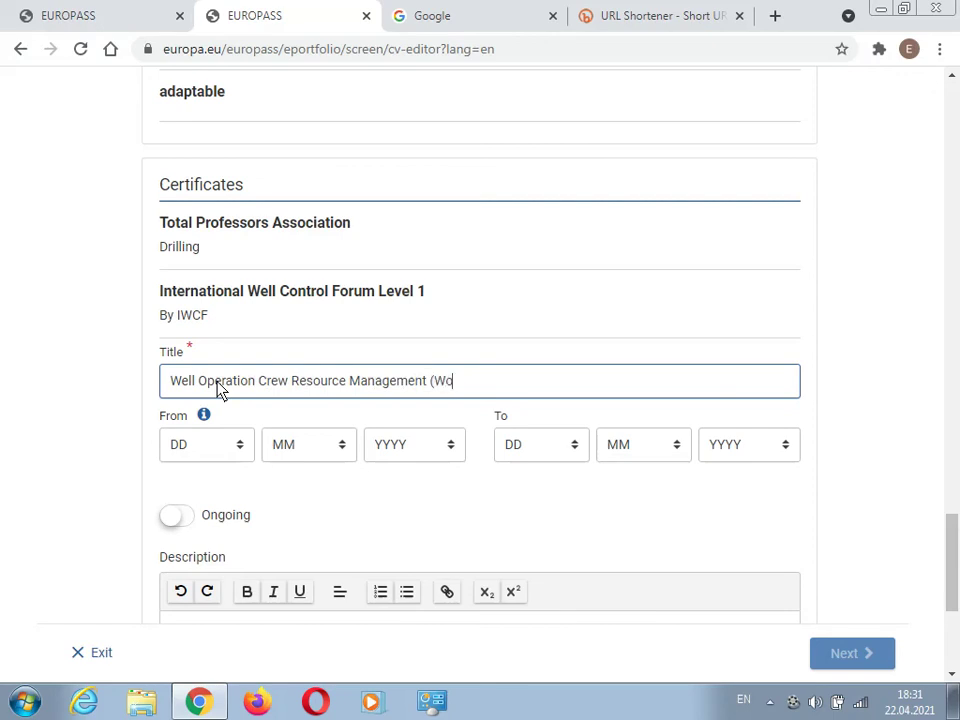
text( (WOCRM))
scroll(257, 360, down, 4)
- Save the WOCRM certificate, then add and save 'Kapital Bank for mortgage'
click(757, 578)
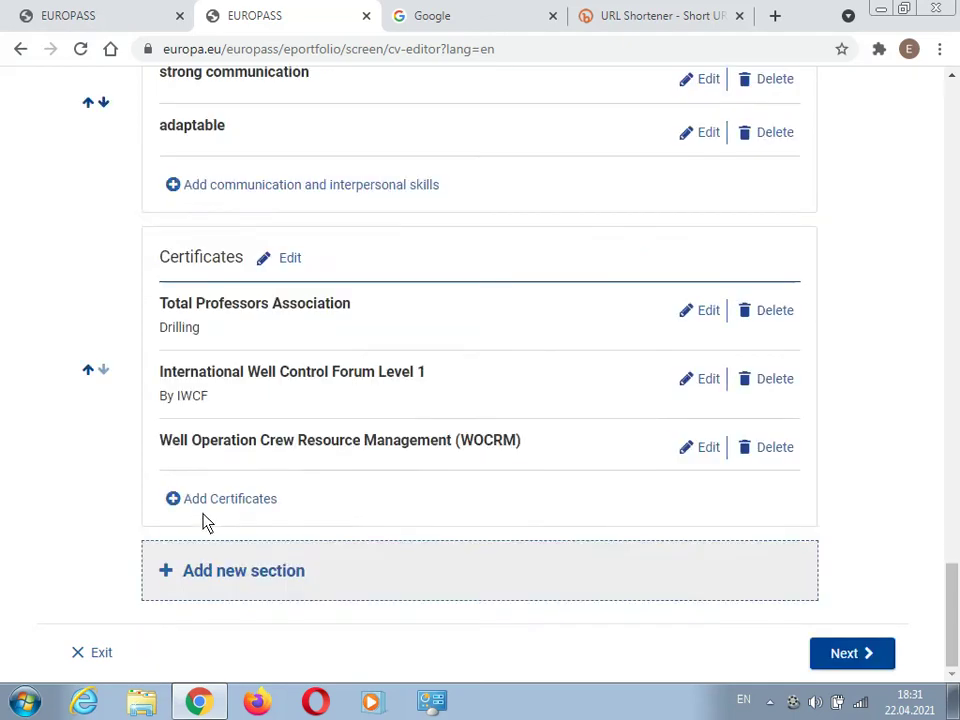
click(205, 505)
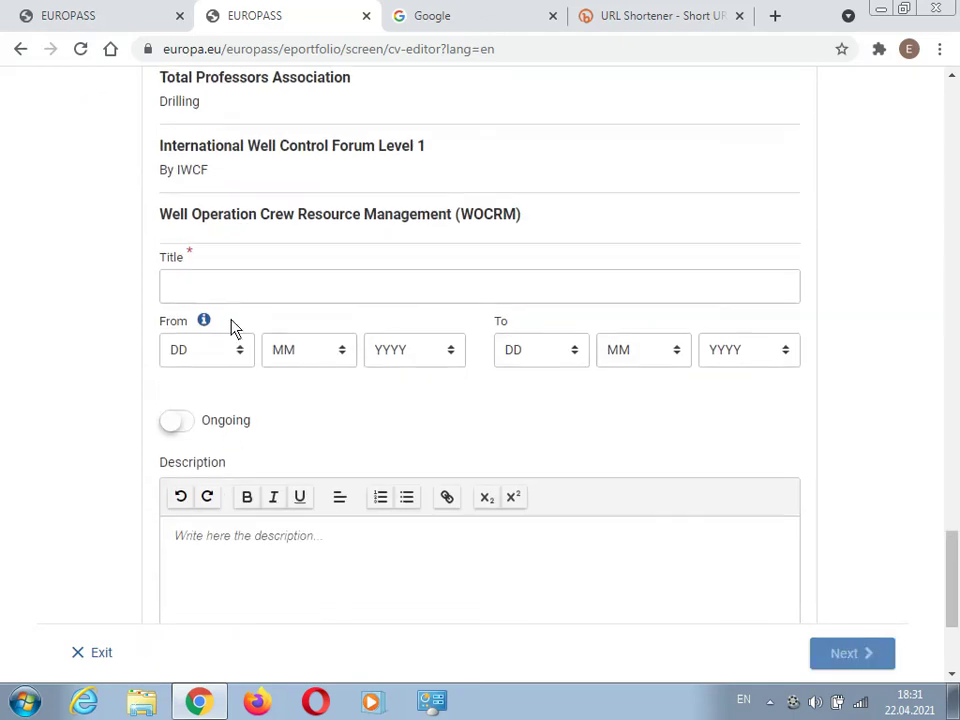
click(227, 289)
text(Kapital)
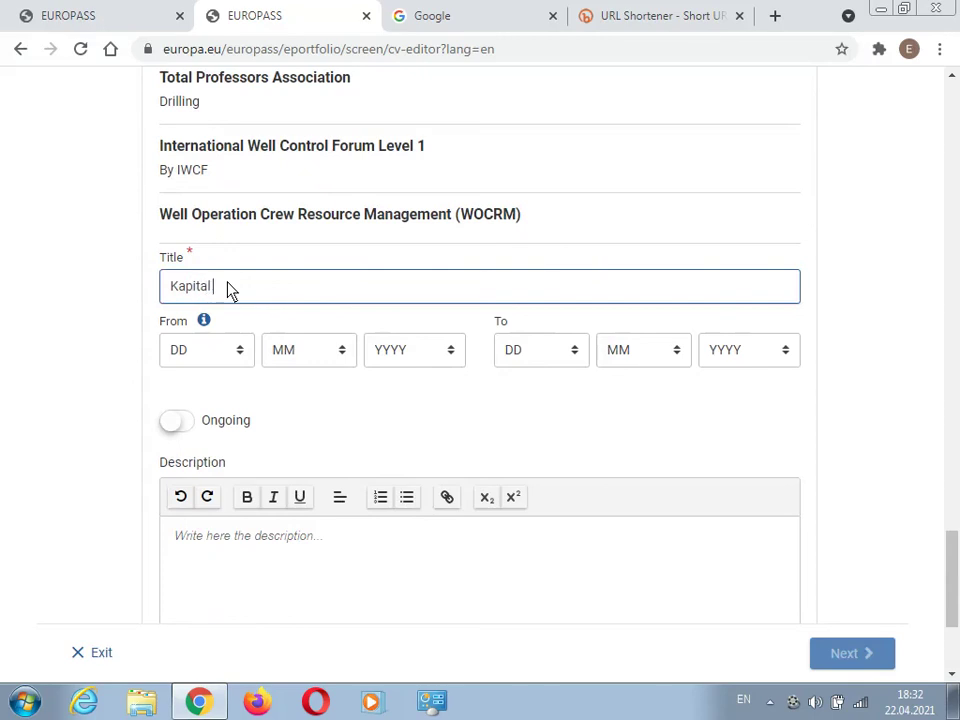
text( Bank)
scroll(364, 253, down, 3)
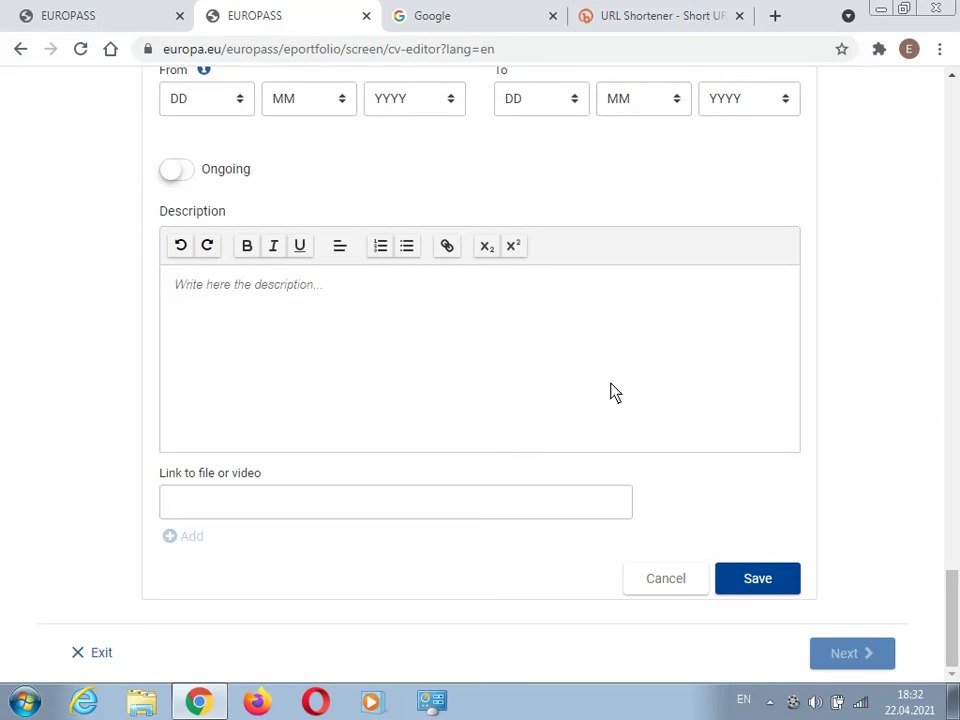
scroll(611, 392, up, 4)
text(for)
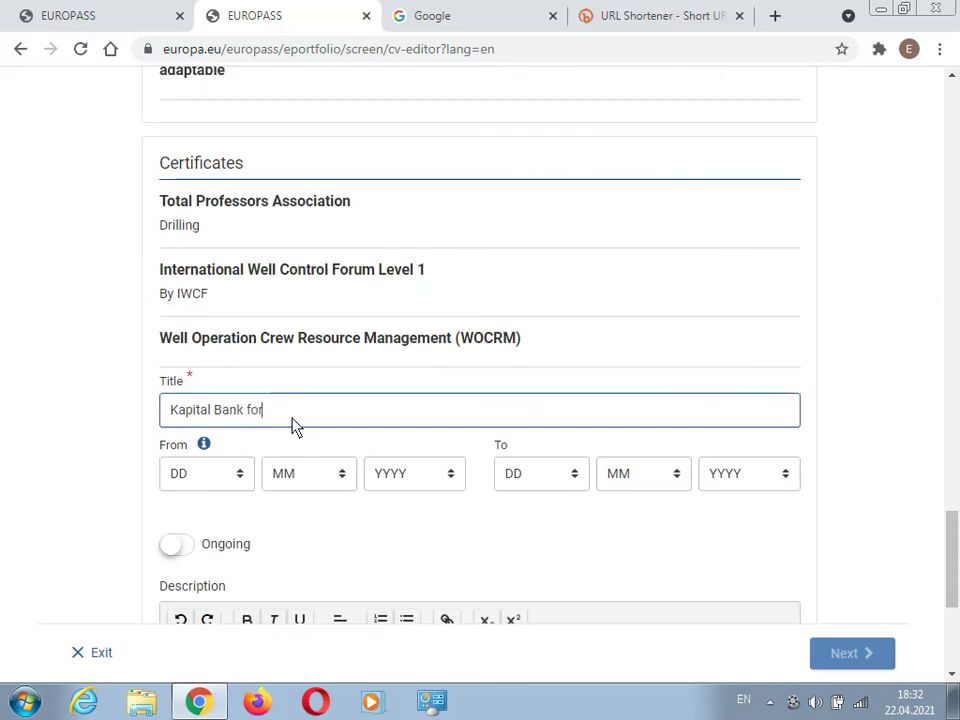
text( mortgagee)
scroll(551, 291, down, 4)
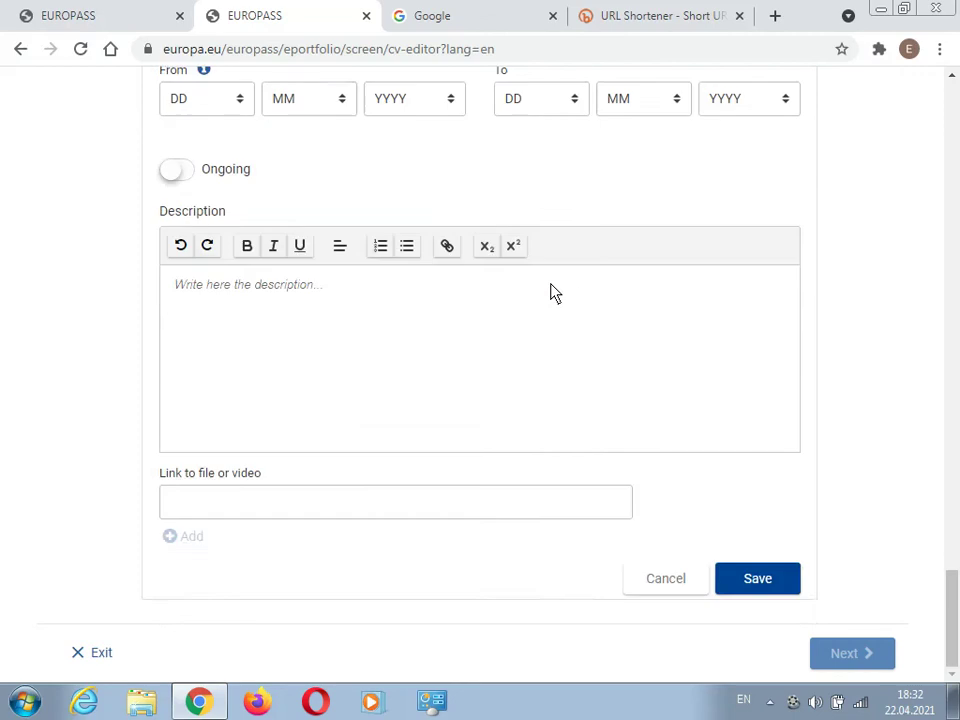
scroll(548, 289, up, 3)
scroll(548, 289, down, 3)
click(755, 585)
- Add and save a fifth certificate titled 'Importance of Branding and Networking'
click(255, 497)
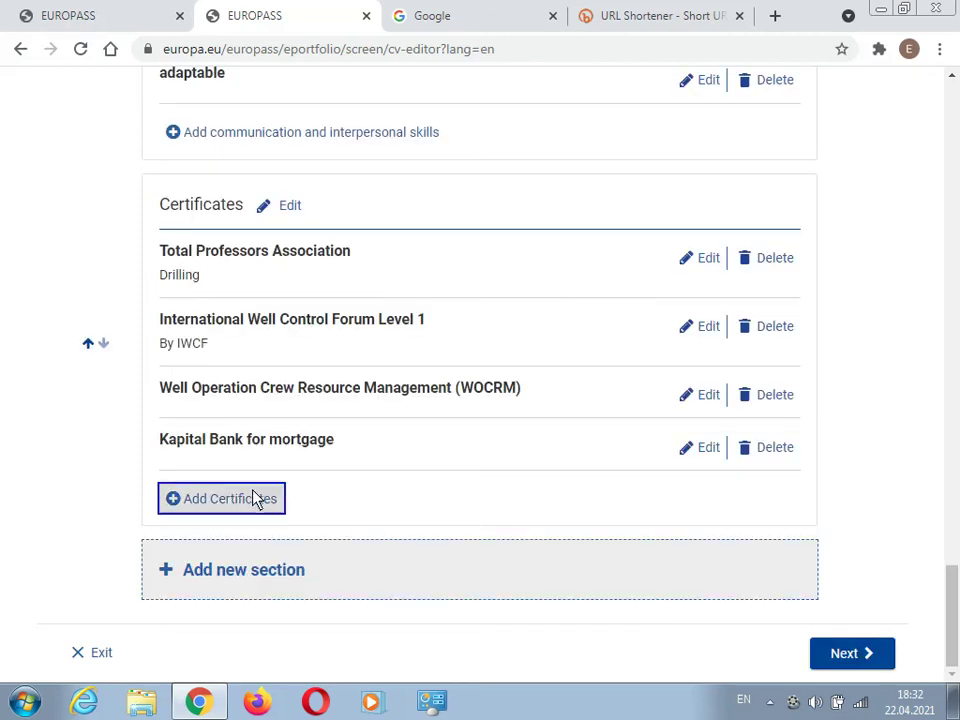
click(281, 461)
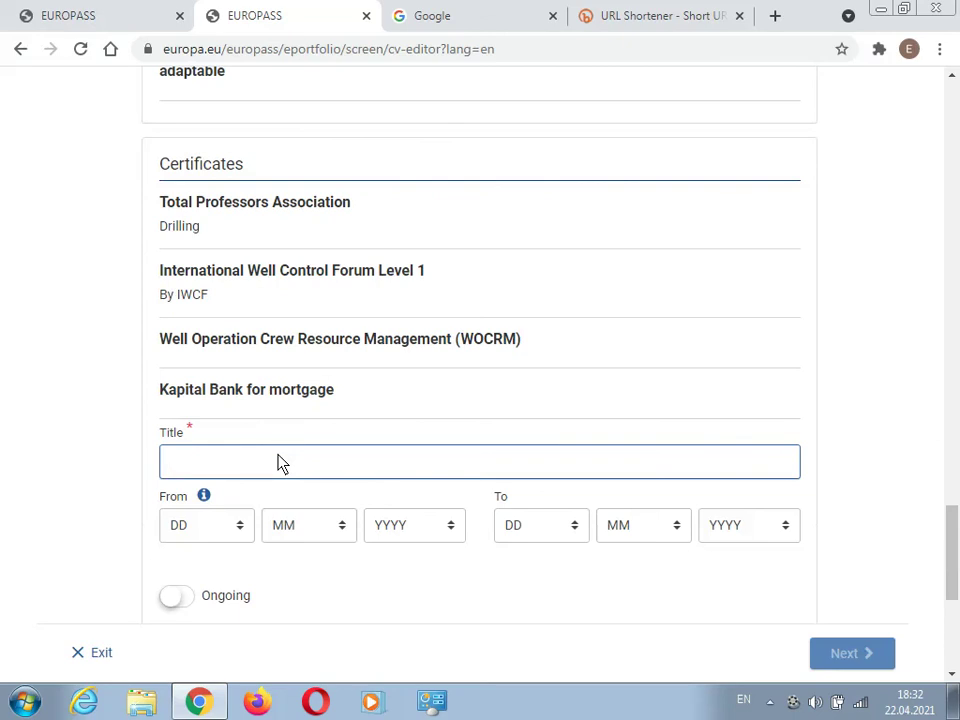
text(Importance od)
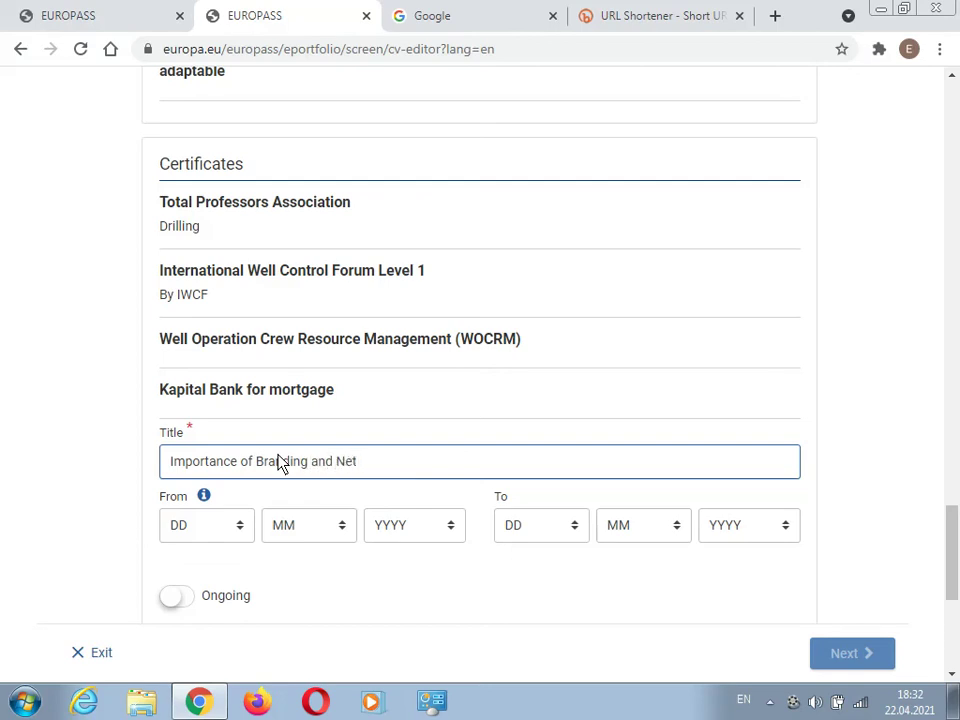
text(workinhg)
scroll(287, 465, down, 3)
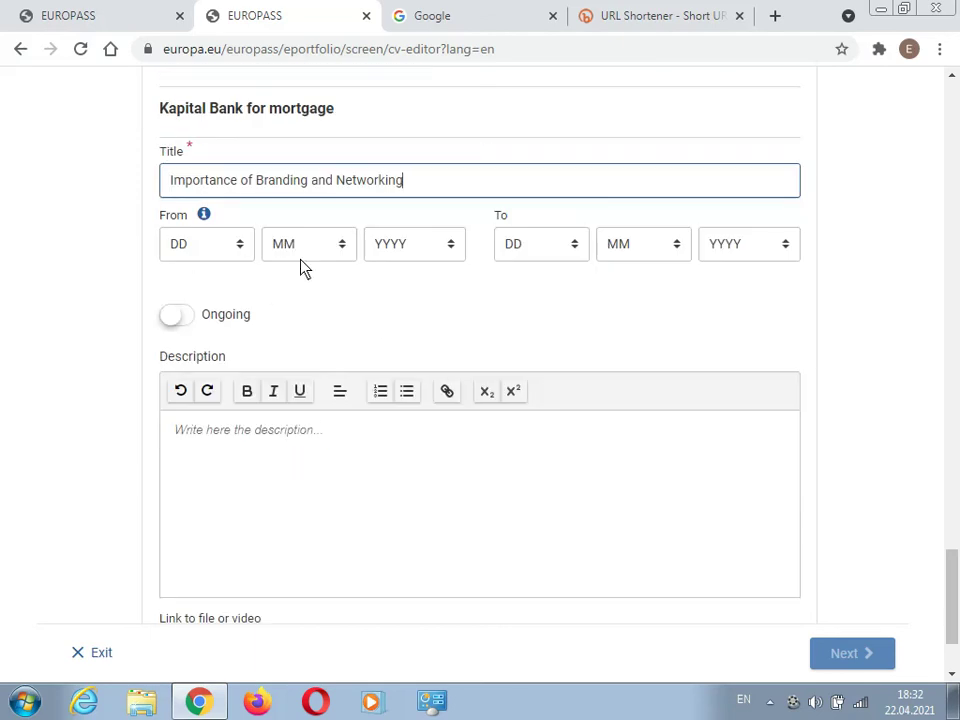
scroll(390, 310, down, 2)
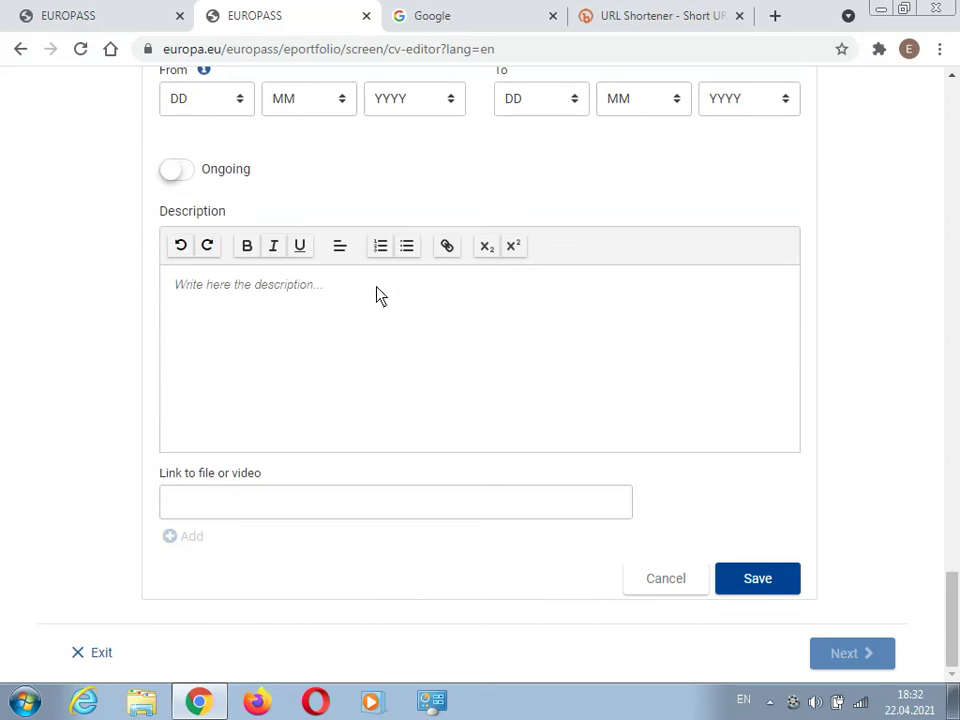
click(740, 578)
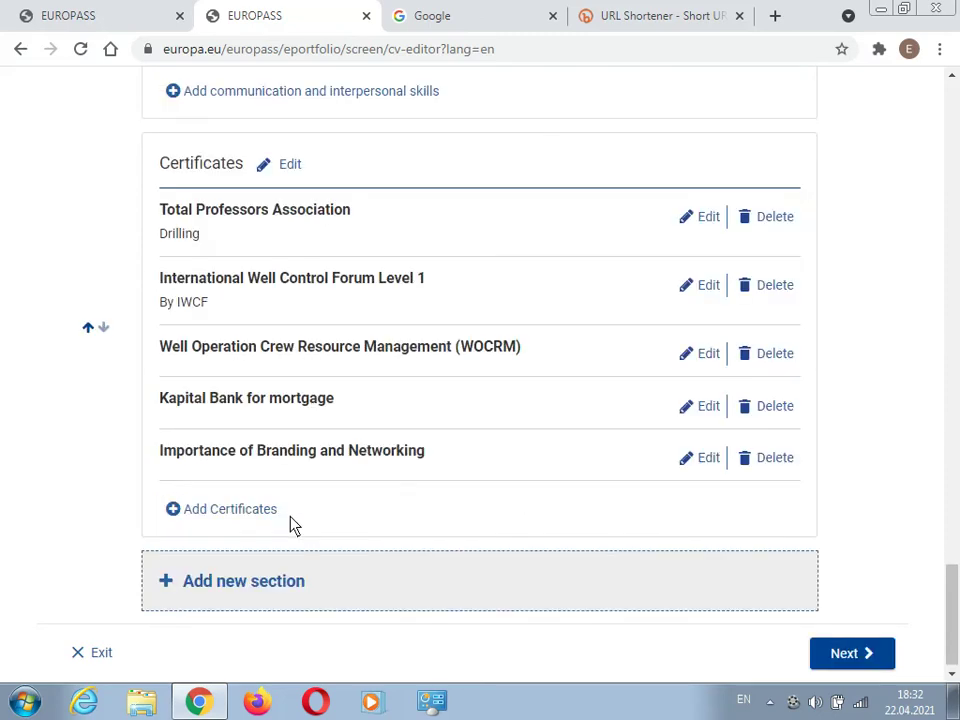
- Start a new certificate entry titled 'Microsoft Excel'
click(242, 508)
click(295, 472)
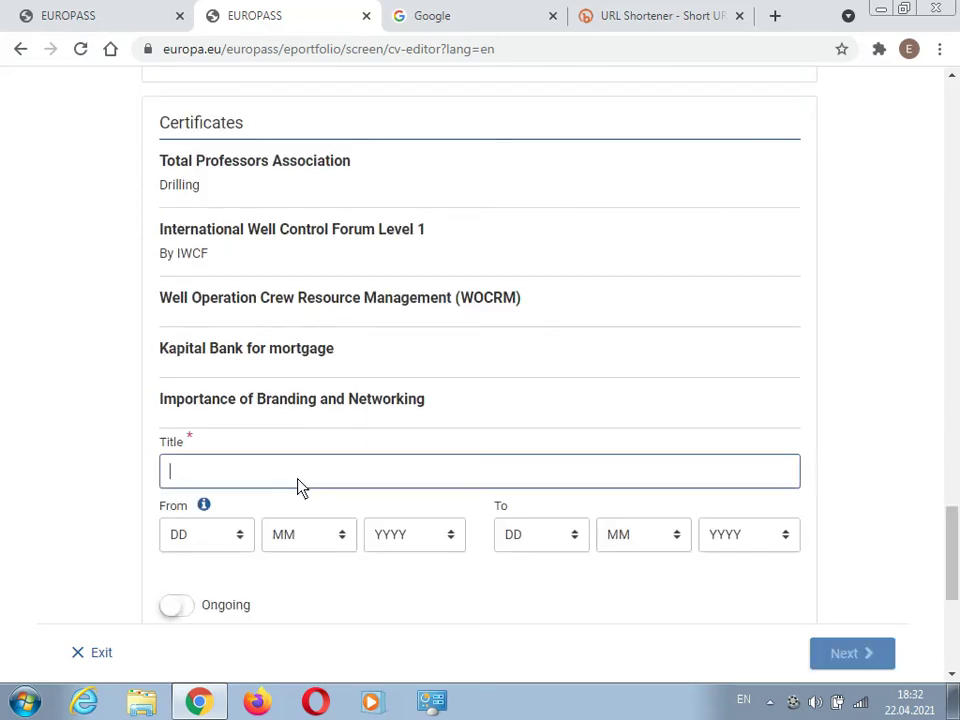
text(Microsoft Exce;)
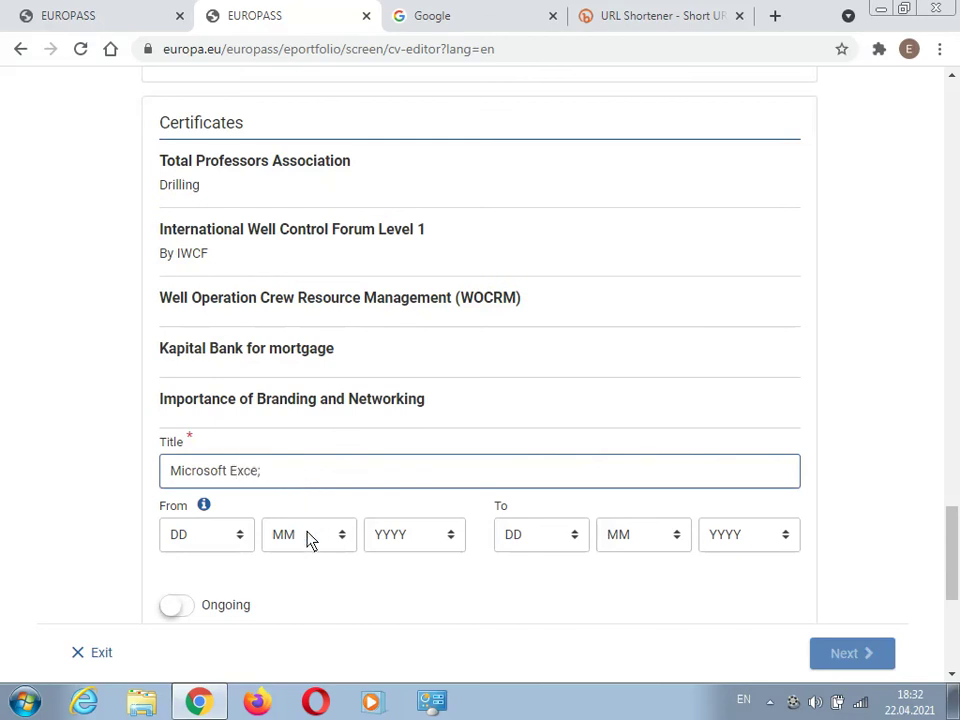
key(BackSpace)
text(l)
- Set its To date to 1 / 6 / 2020 and save the certificate
click(510, 540)
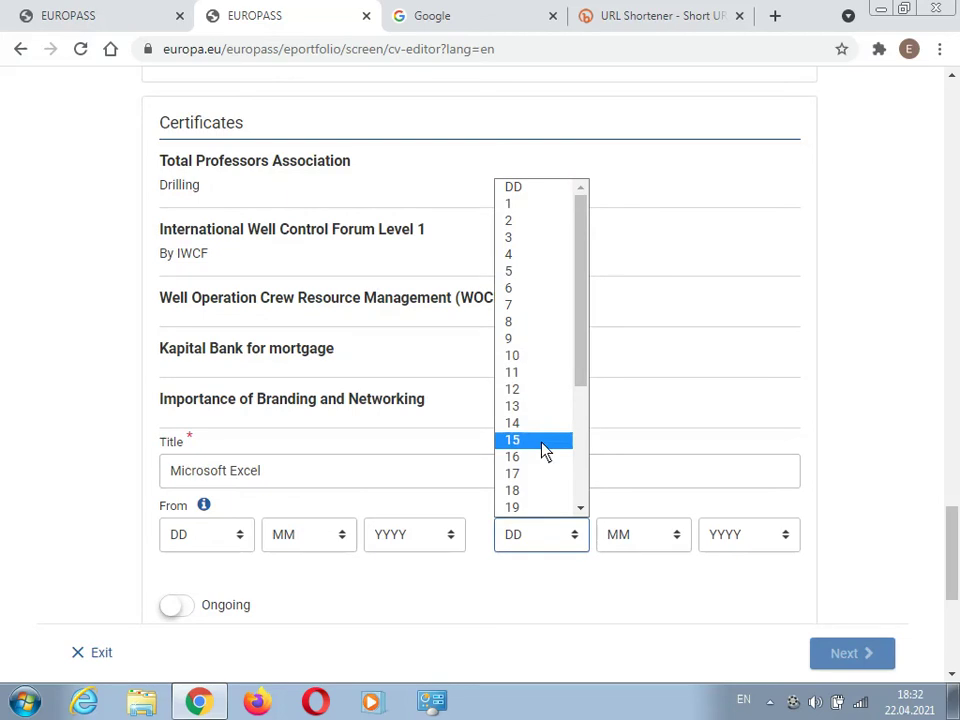
click(542, 206)
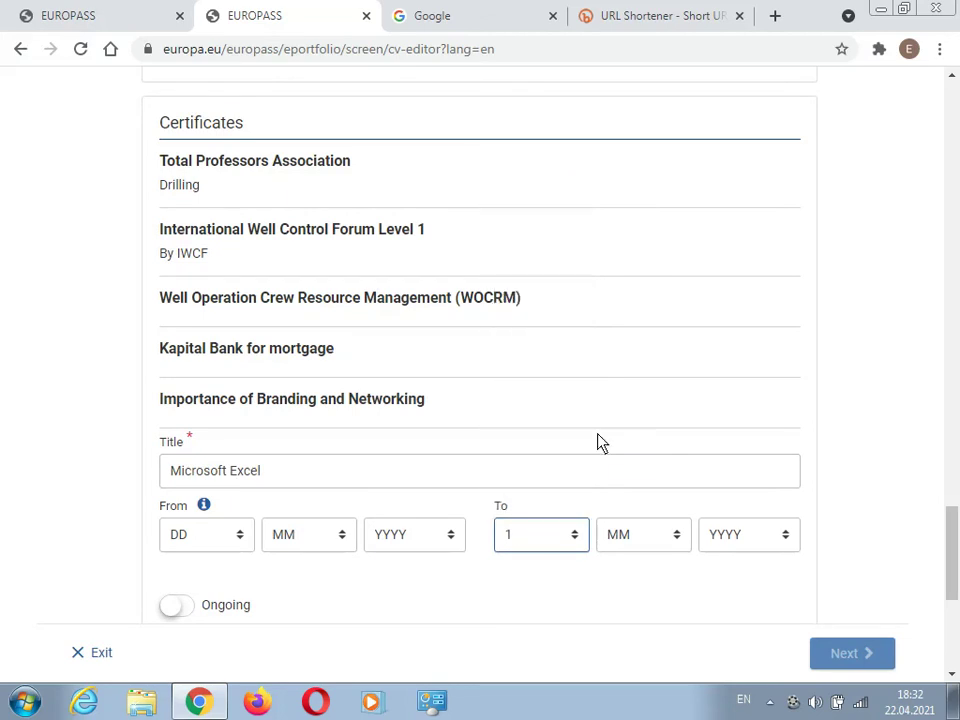
click(621, 530)
click(628, 408)
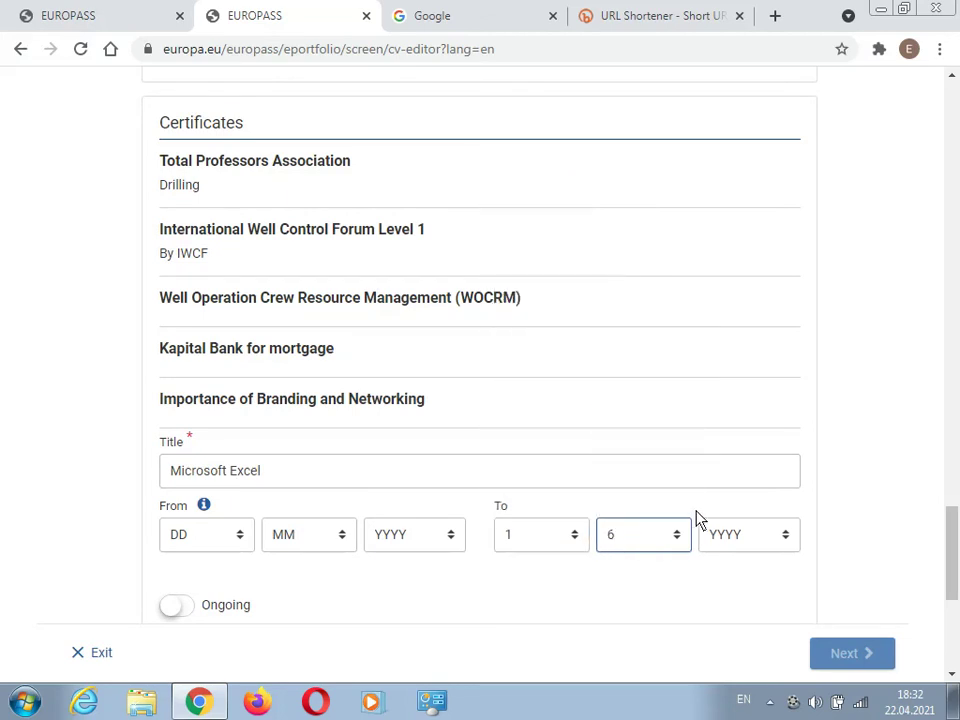
click(712, 530)
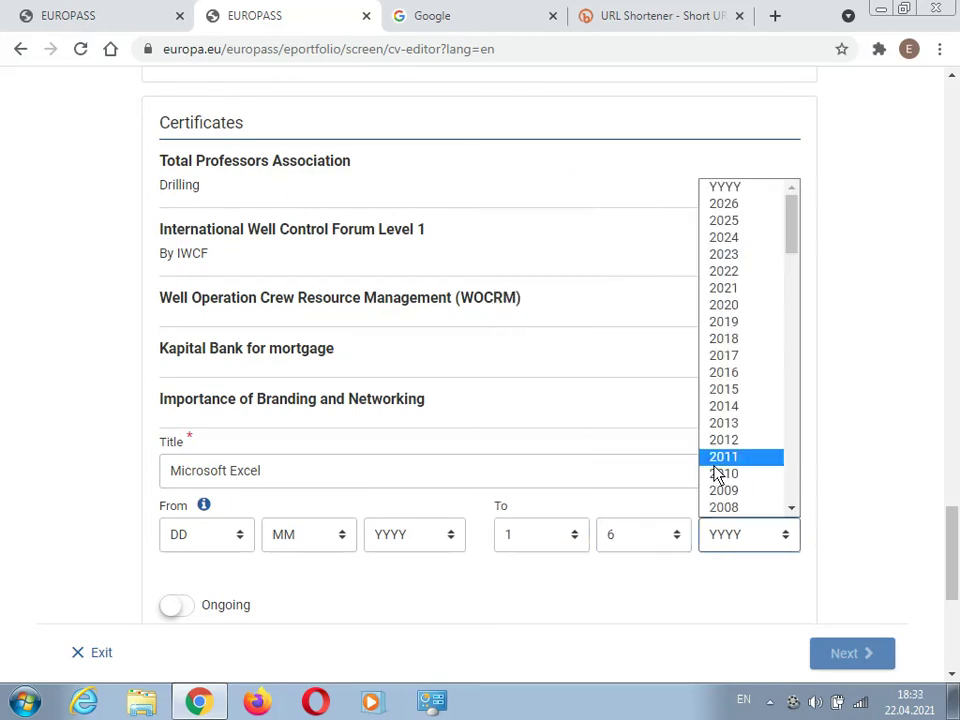
click(737, 307)
scroll(583, 366, down, 4)
click(748, 579)
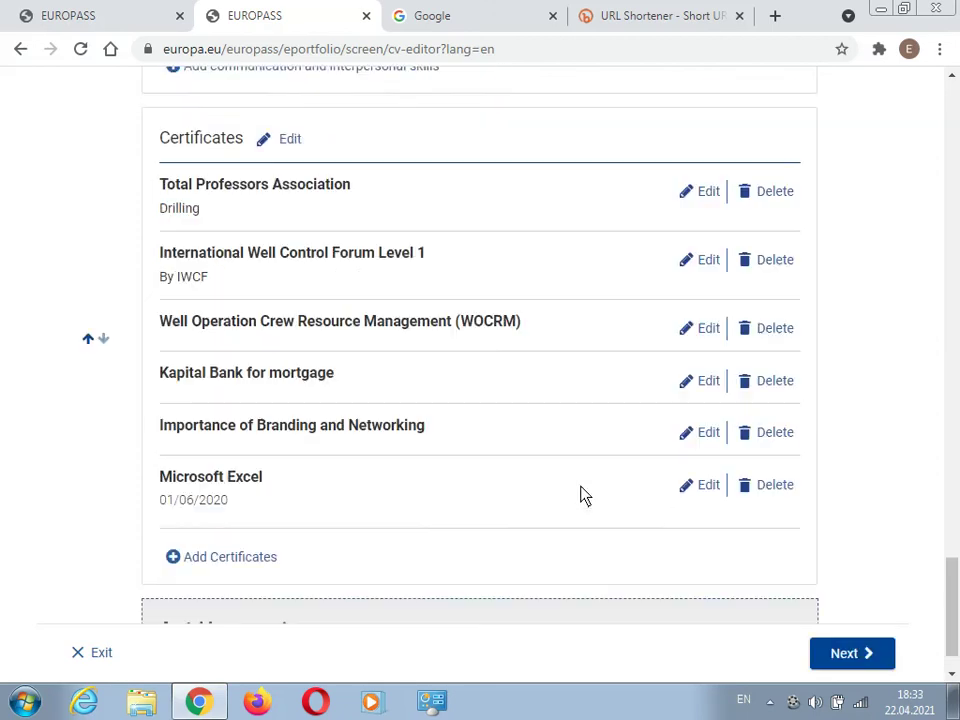
scroll(520, 508, down, 1)
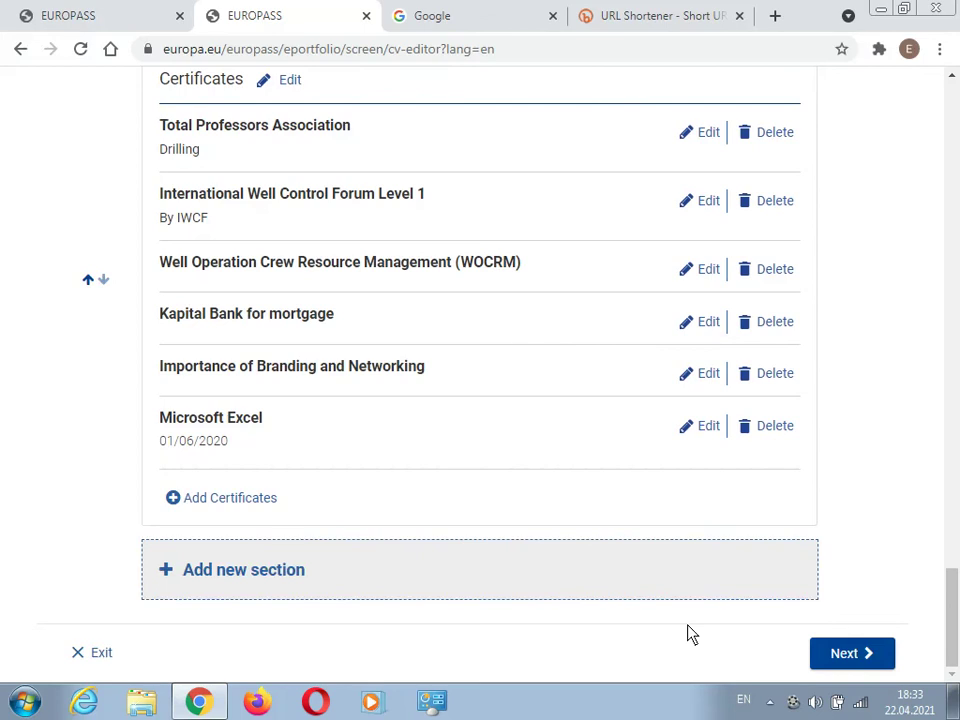
- Pick the two-column template and scroll its preview down to the Certificates section
click(872, 662)
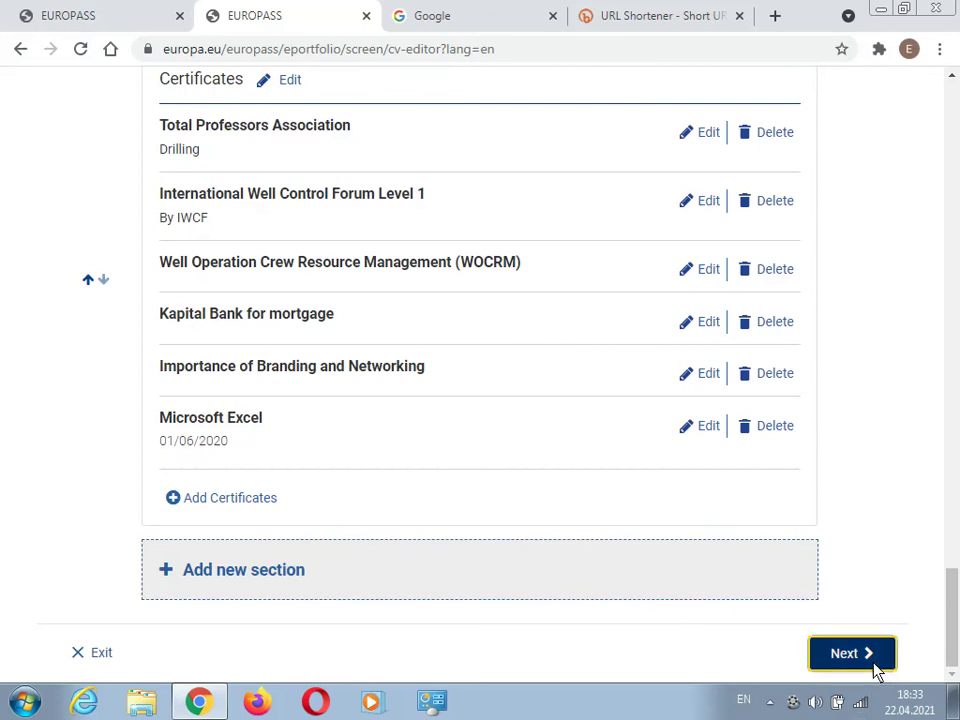
scroll(430, 465, down, 4)
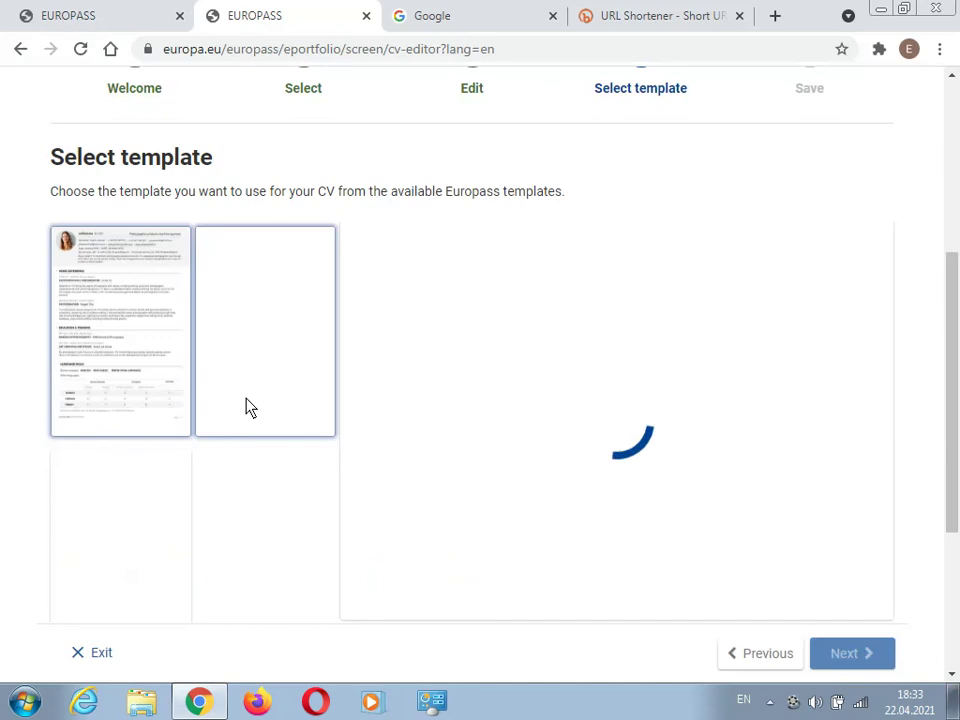
scroll(154, 347, down, 4)
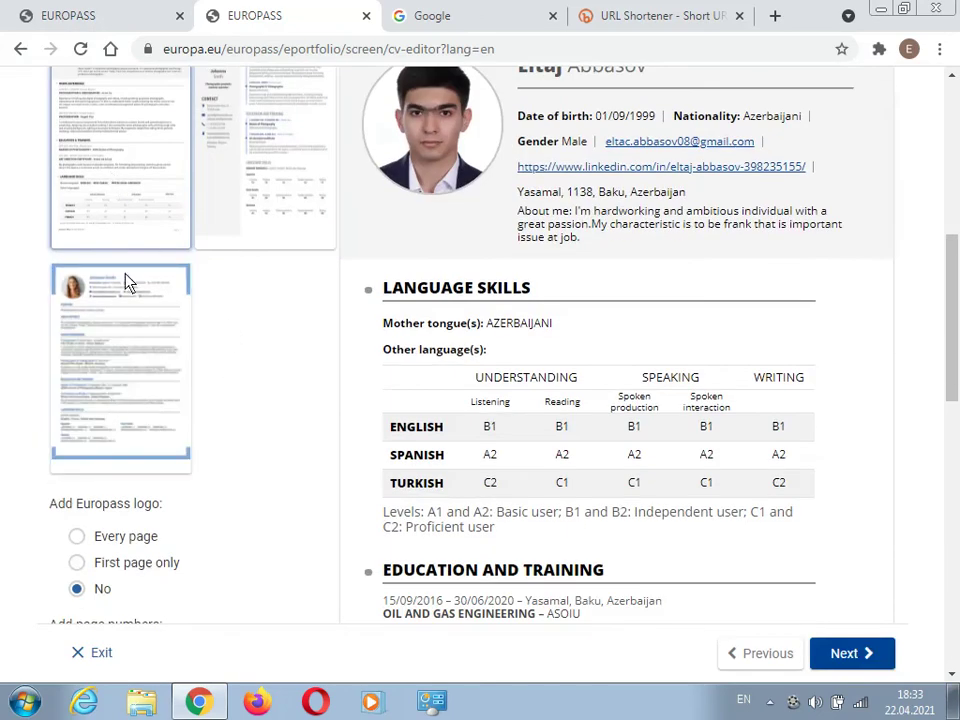
click(130, 296)
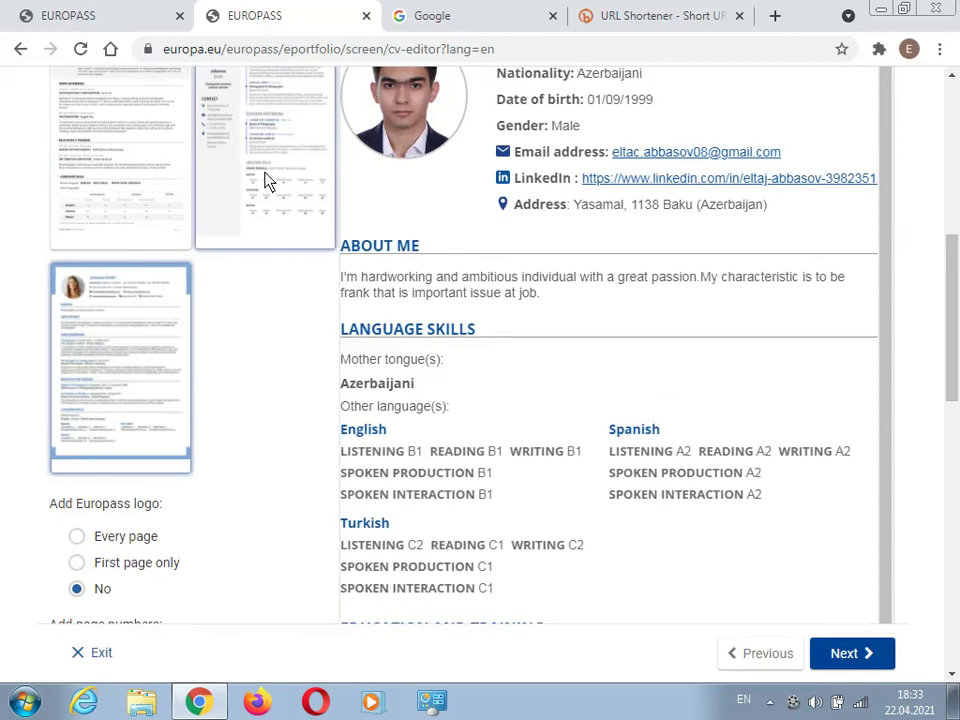
click(268, 182)
scroll(262, 186, down, 7)
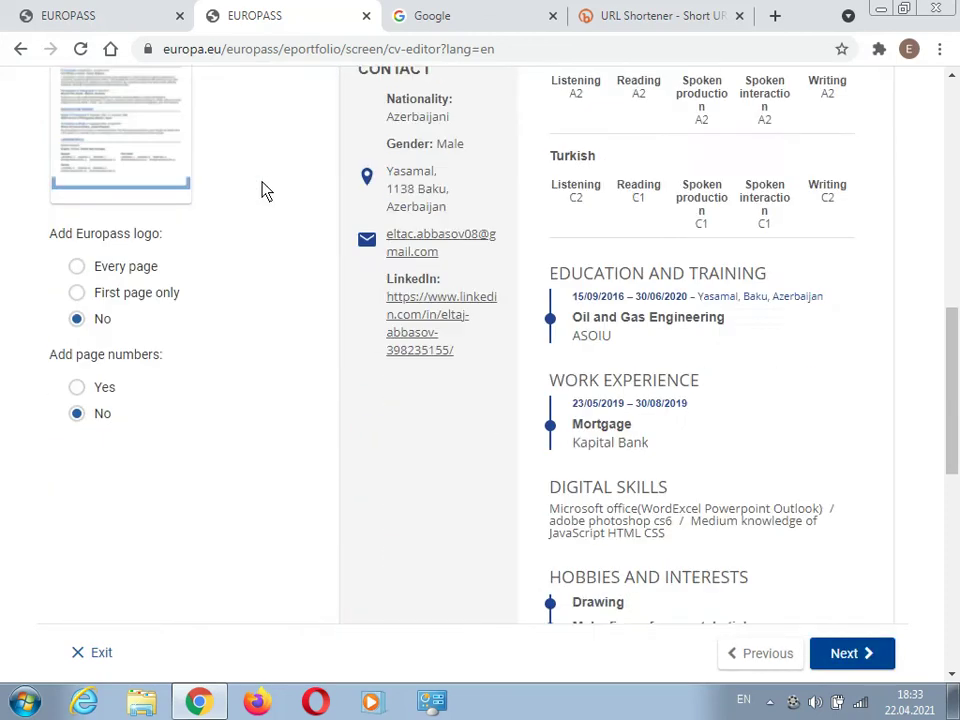
scroll(606, 426, down, 2)
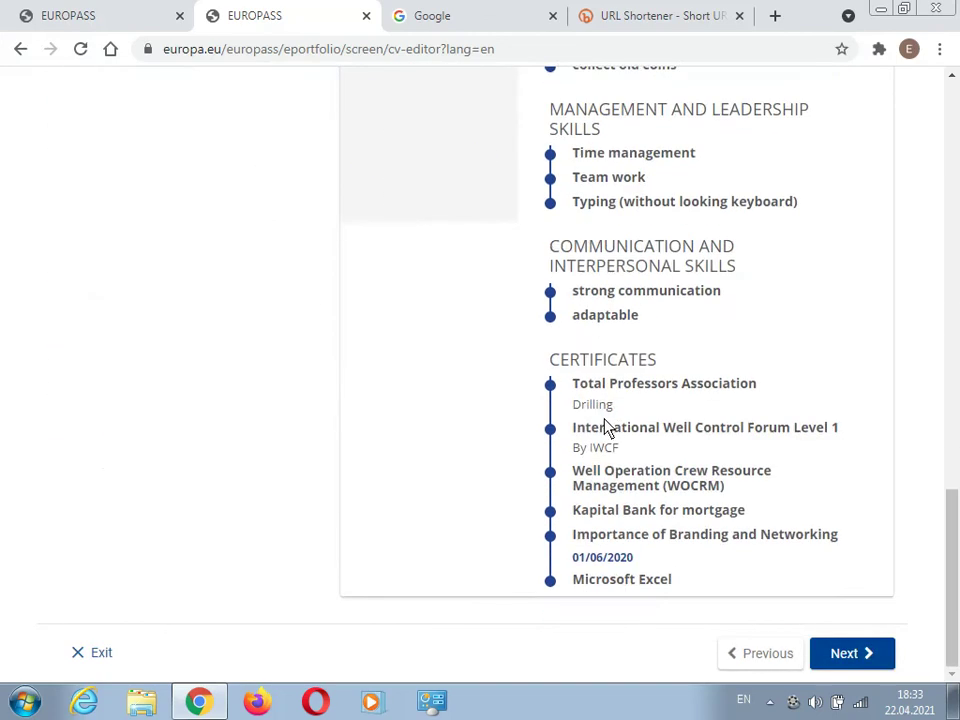
scroll(604, 424, up, 9)
scroll(604, 422, down, 9)
- Name the CV with the owner's full name and download it as a PDF to the Desktop
click(857, 661)
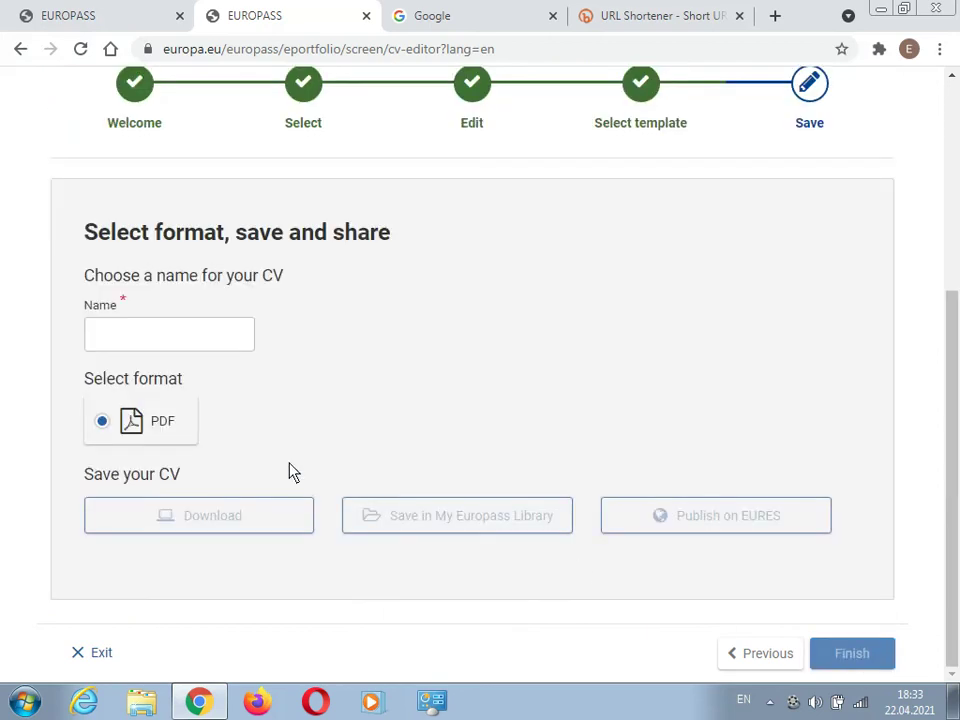
click(162, 338)
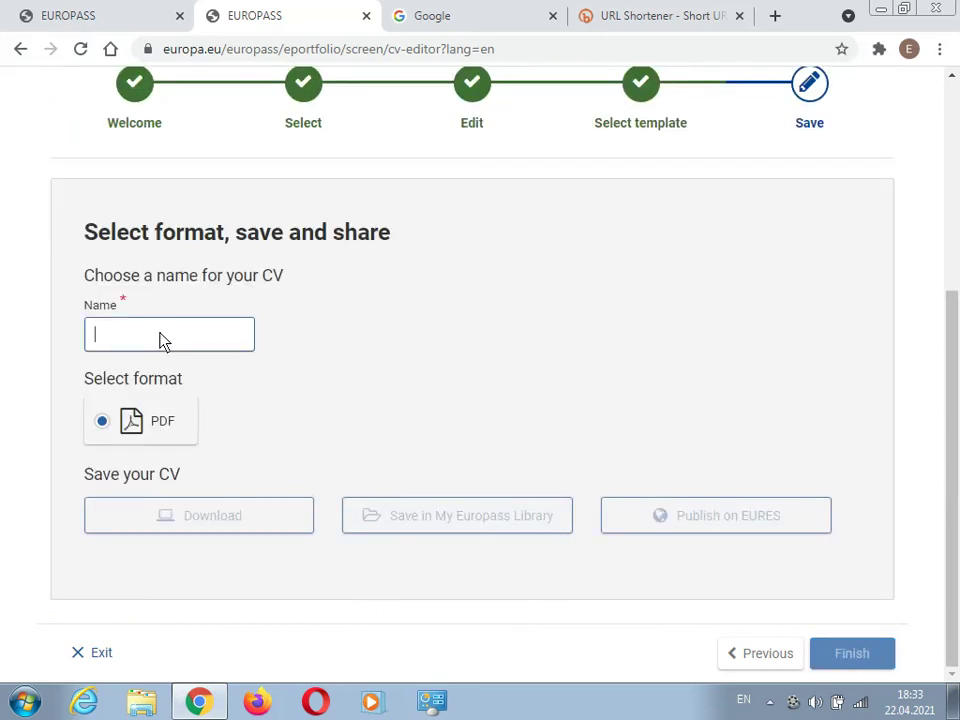
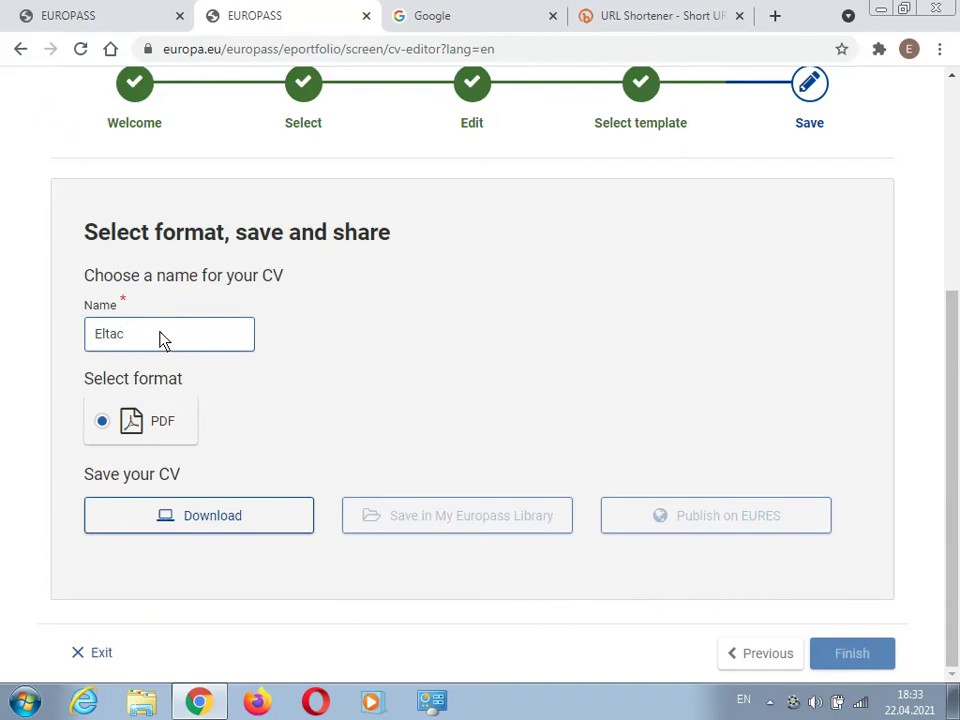
click(189, 518)
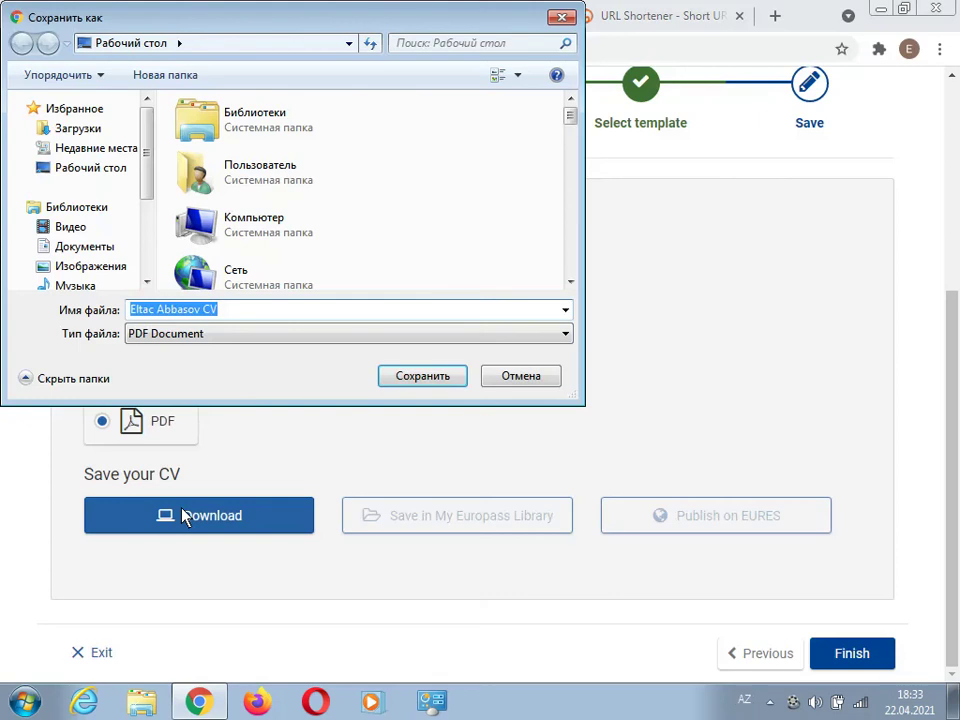
click(101, 172)
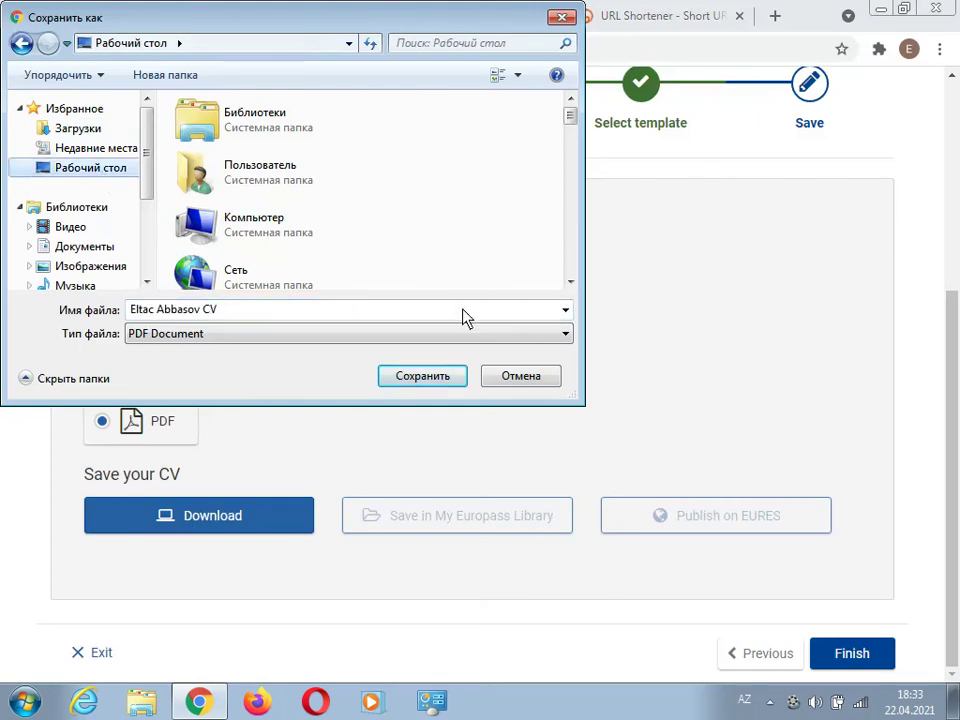
click(448, 377)
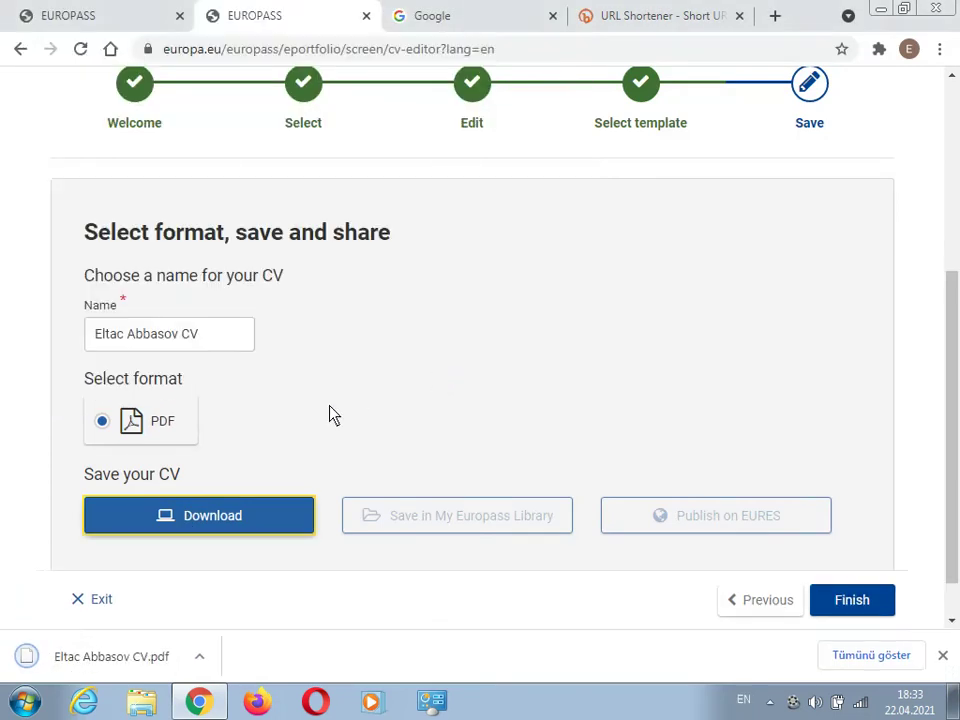
- Open the downloaded CV PDF and scroll through both pages, including the Certificates on page 2
click(113, 668)
scroll(540, 330, down, 2)
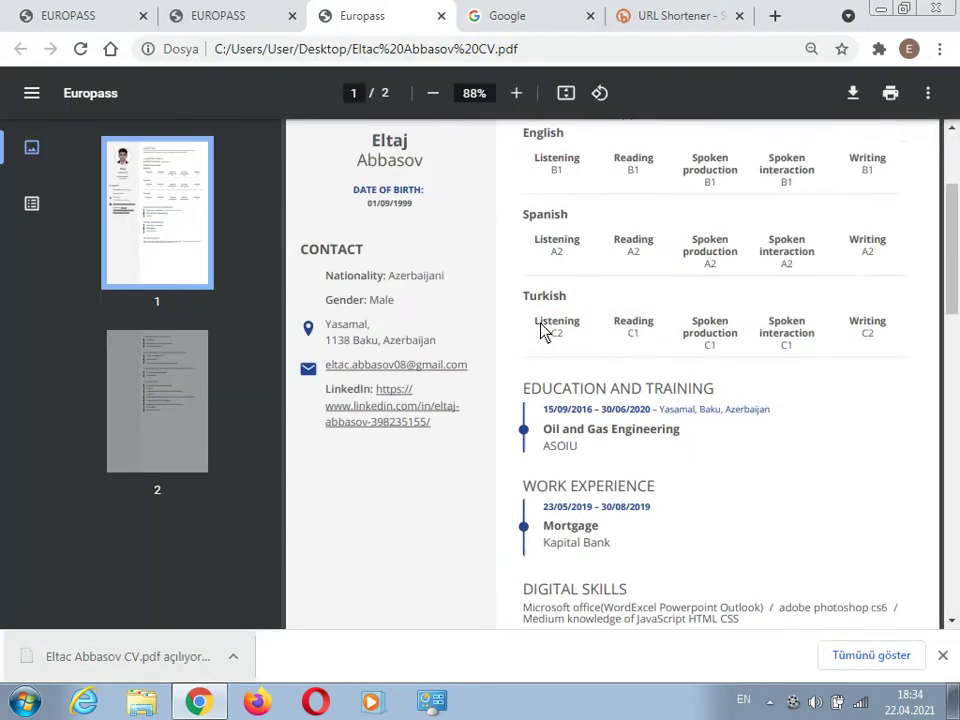
scroll(540, 330, down, 2)
scroll(543, 332, up, 4)
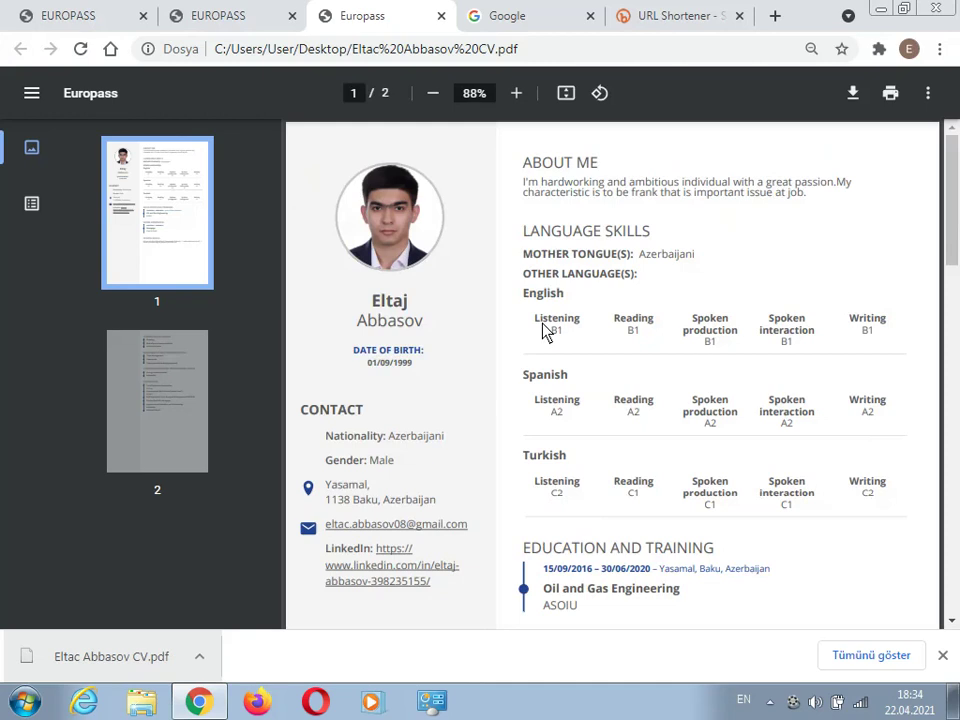
scroll(543, 332, down, 3)
scroll(543, 332, up, 4)
scroll(650, 413, down, 2)
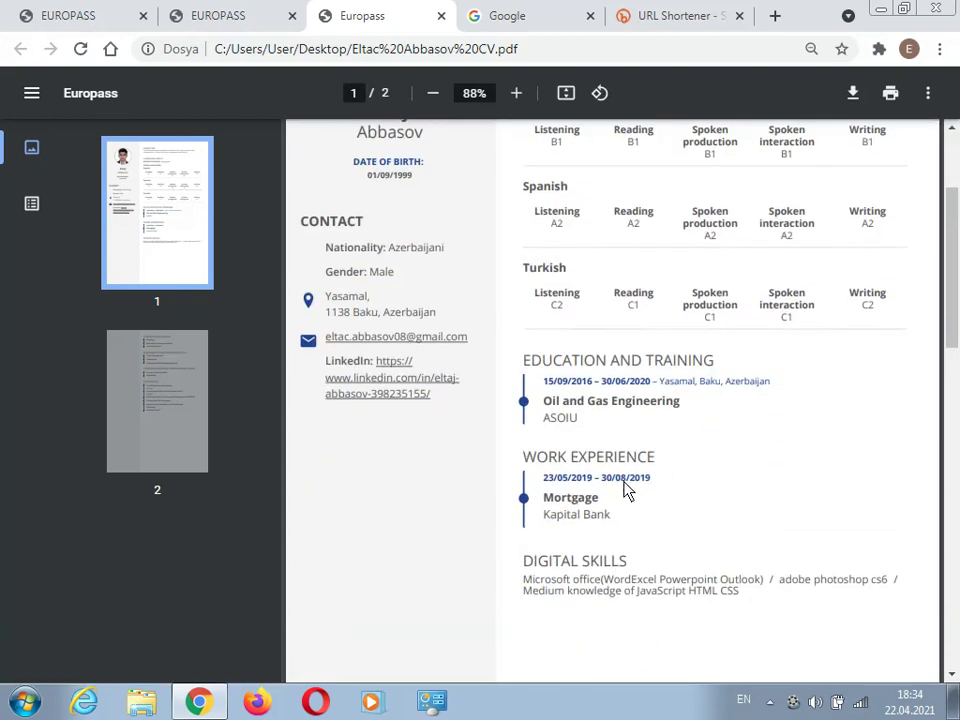
scroll(628, 489, down, 4)
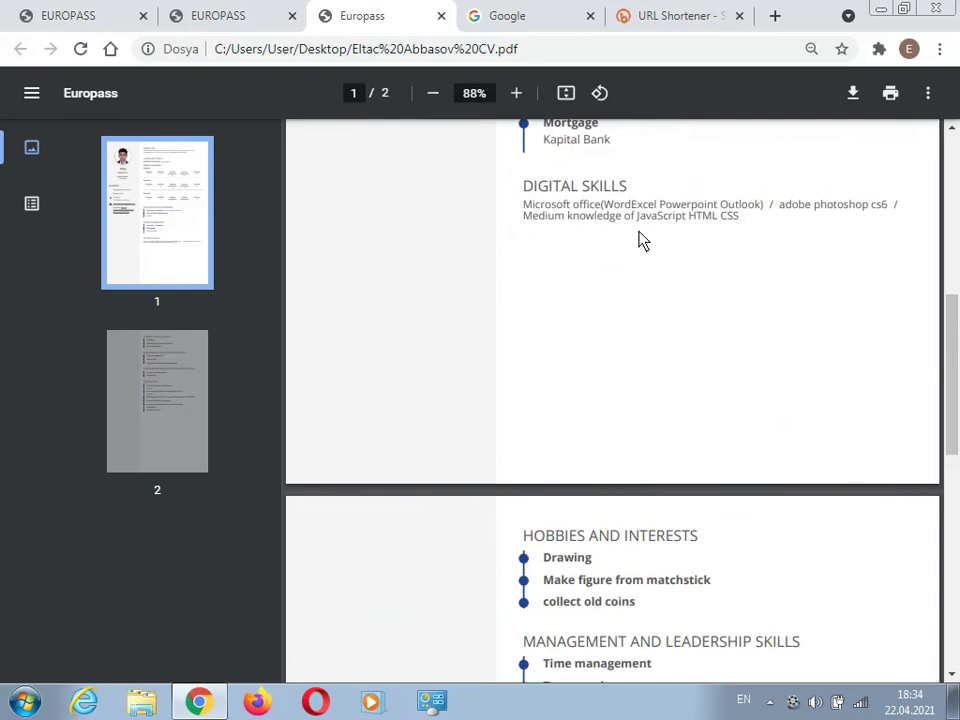
scroll(600, 335, down, 2)
scroll(593, 350, down, 2)
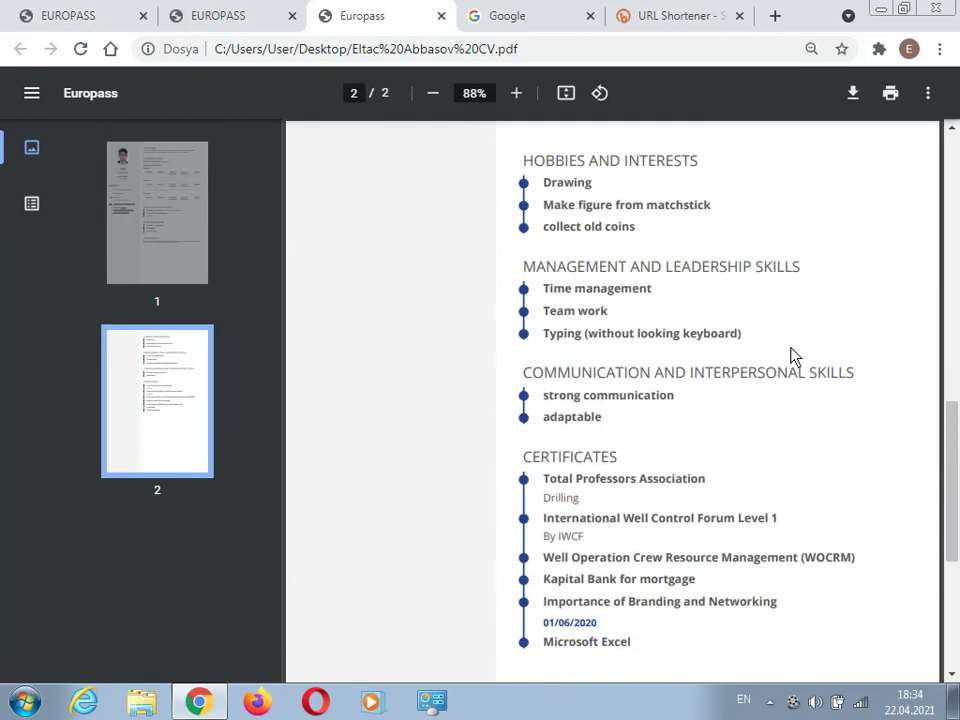
scroll(740, 350, down, 3)
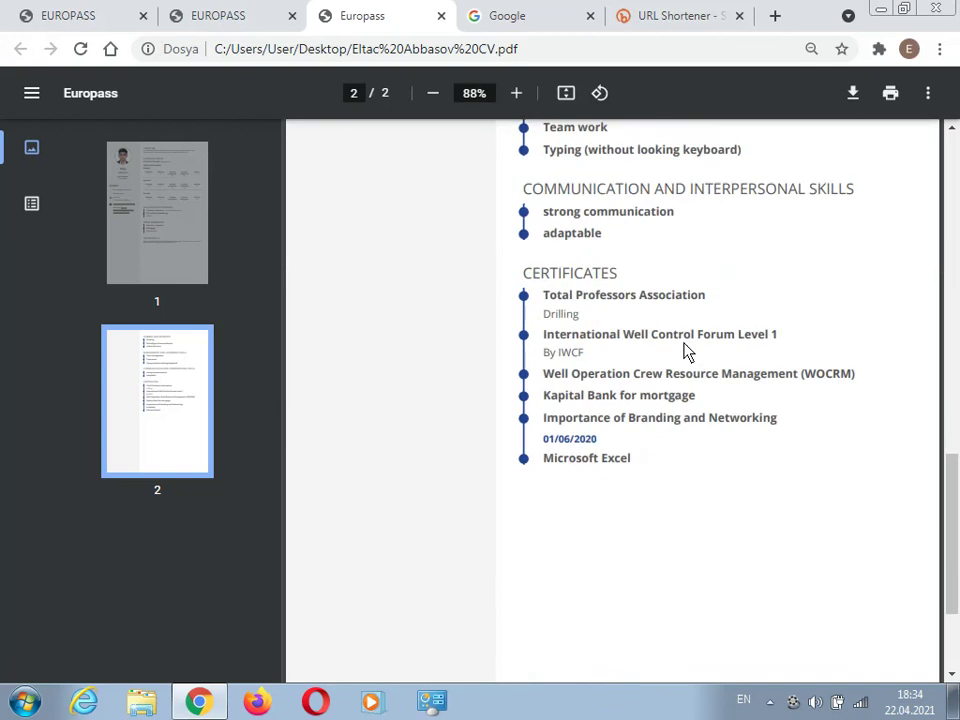
scroll(666, 419, down, 2)
scroll(660, 425, up, 5)
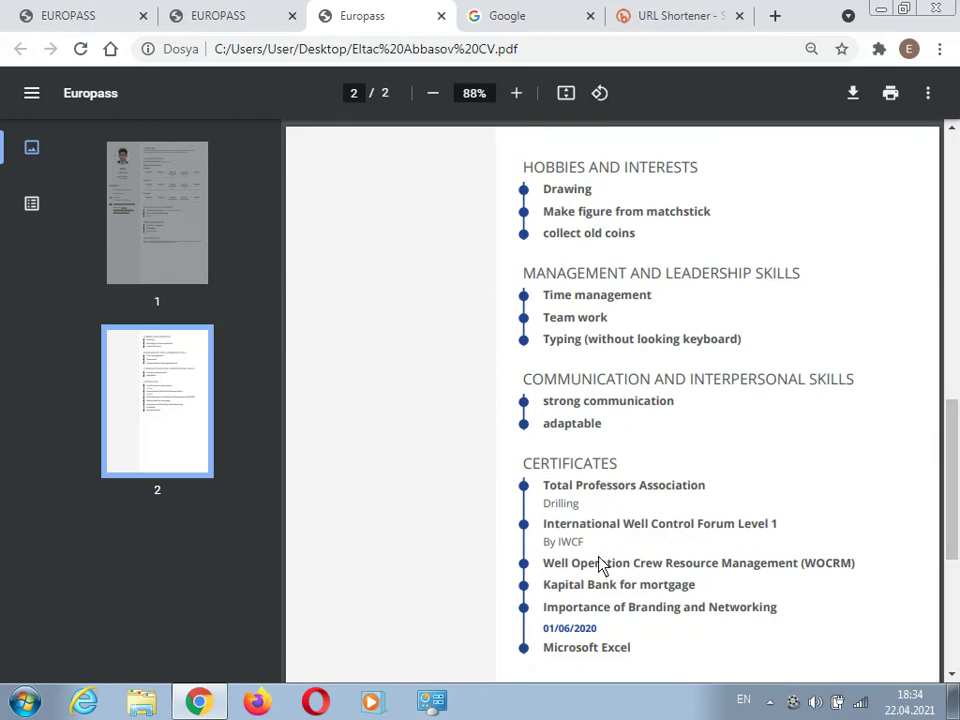
scroll(588, 541, up, 3)
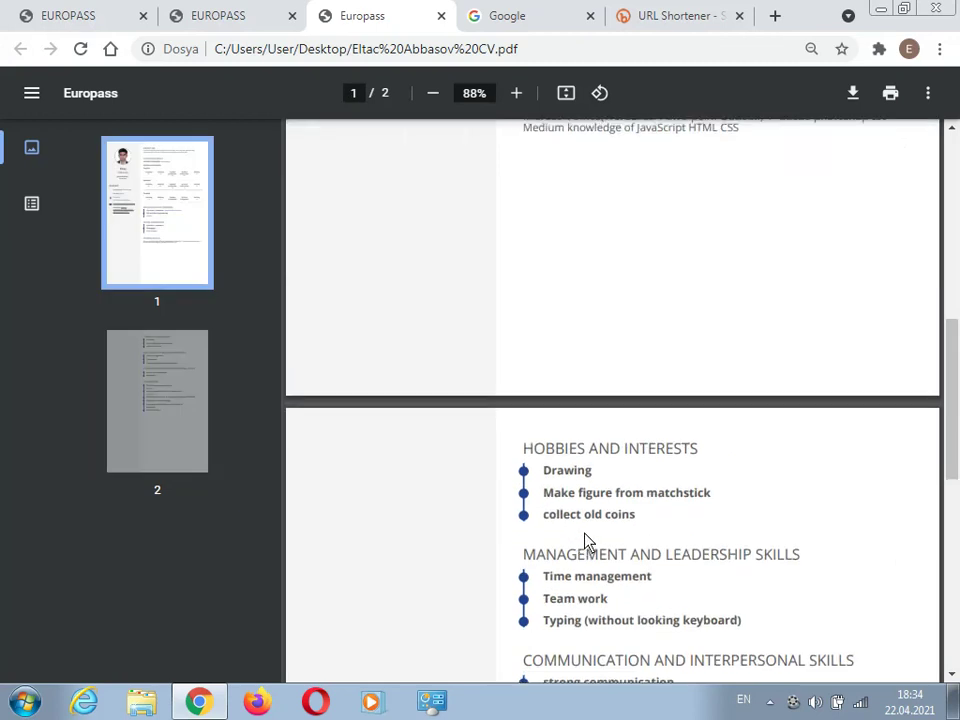
scroll(589, 537, up, 3)
scroll(590, 498, up, 4)
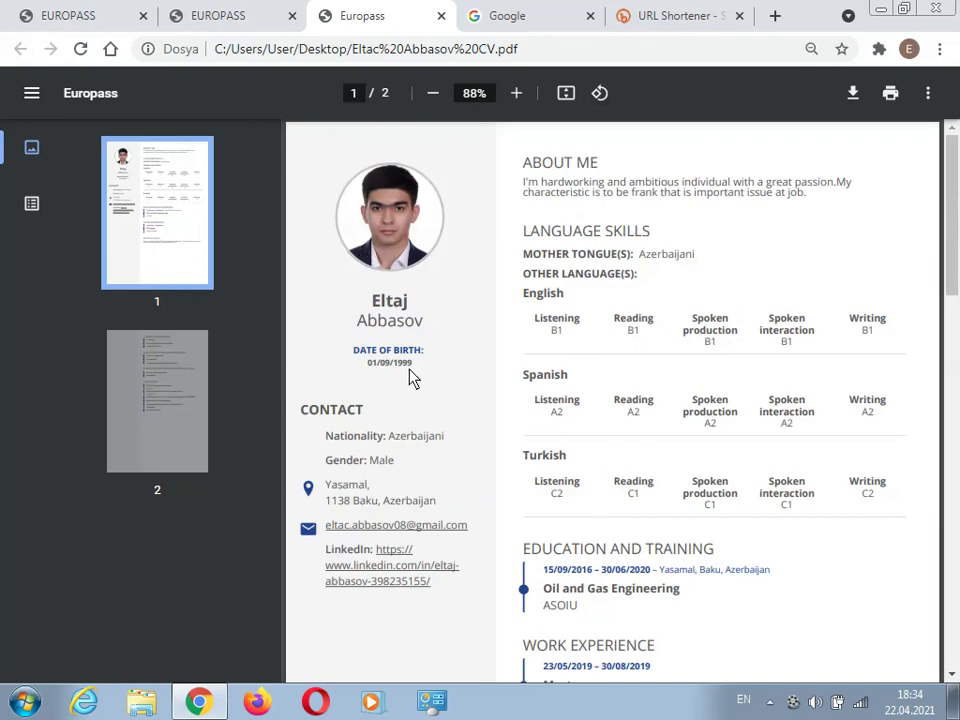
scroll(418, 497, down, 1)
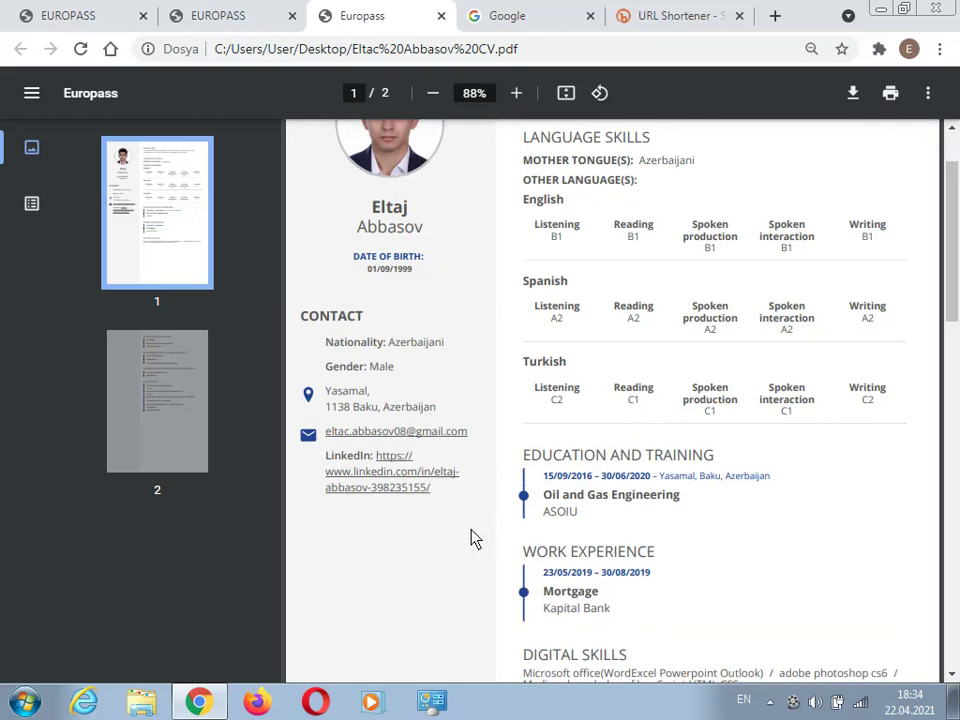
scroll(370, 560, down, 1)
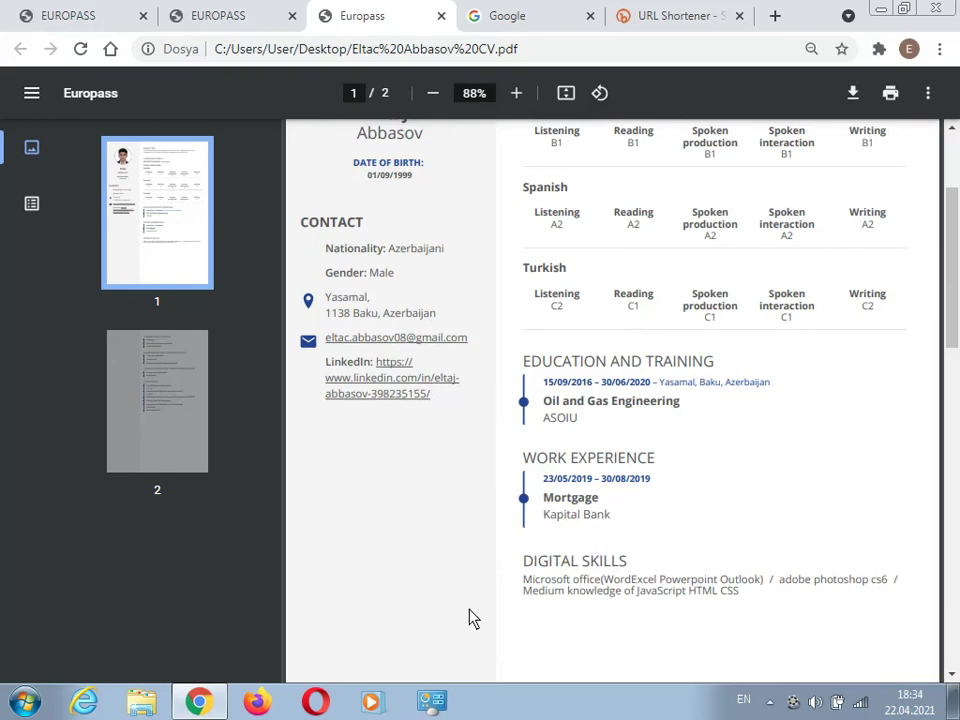
scroll(728, 398, up, 2)
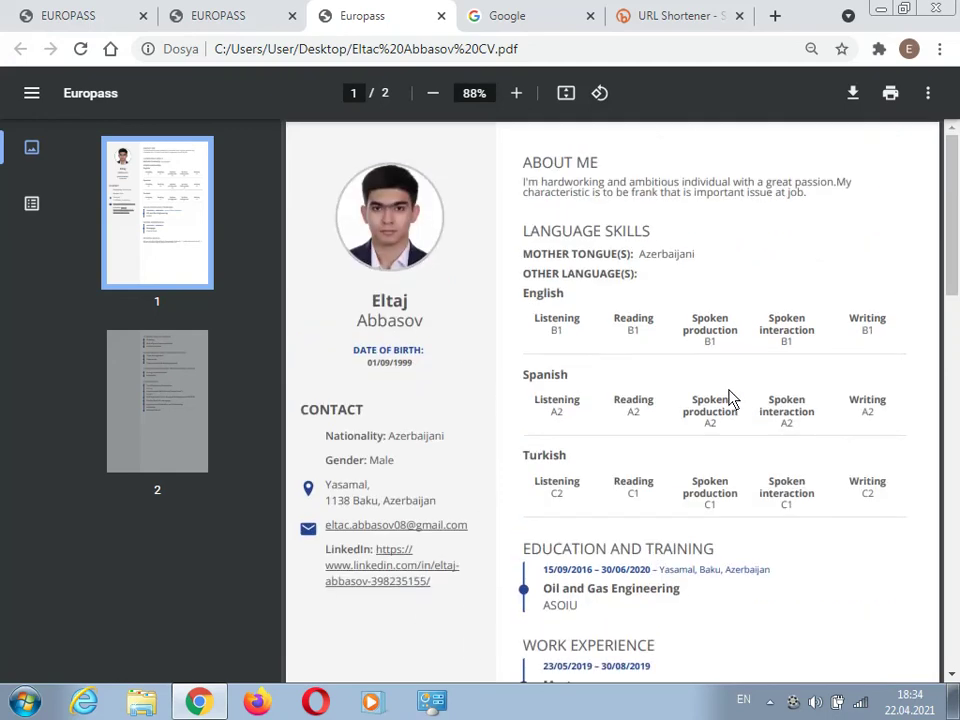
scroll(728, 395, down, 3)
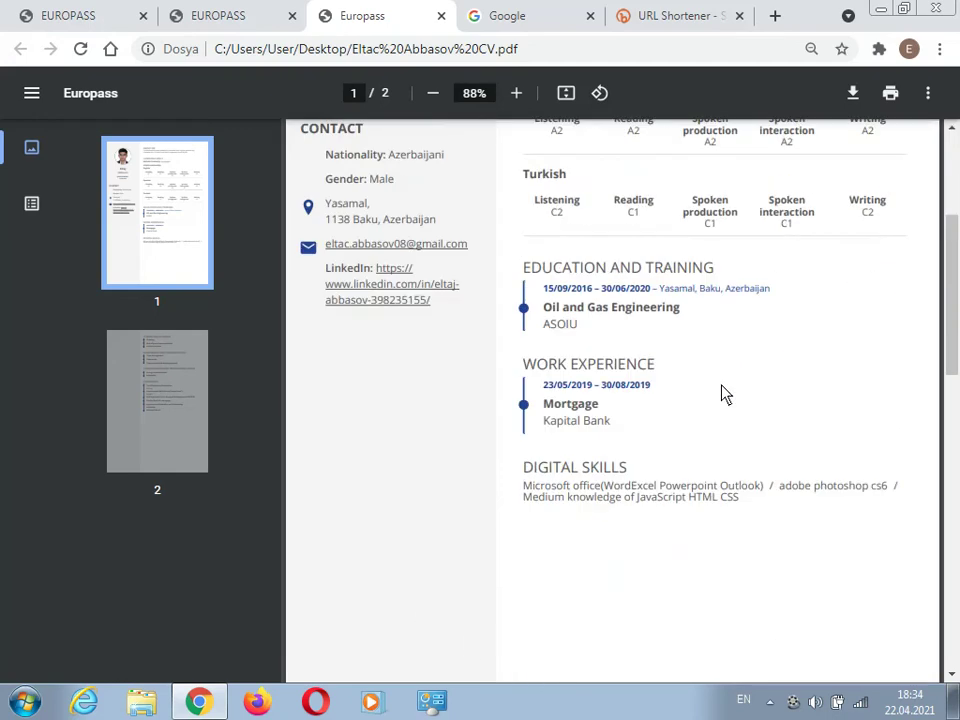
- Restore Chrome and switch to the first Europass tab, at the Edit step
click(881, 9)
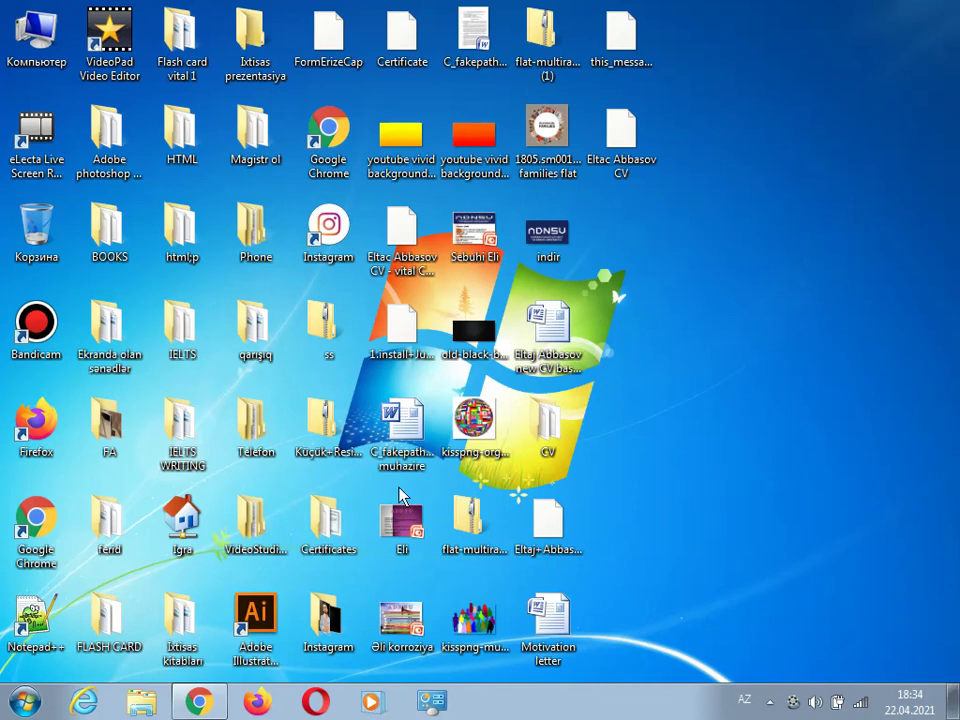
click(199, 701)
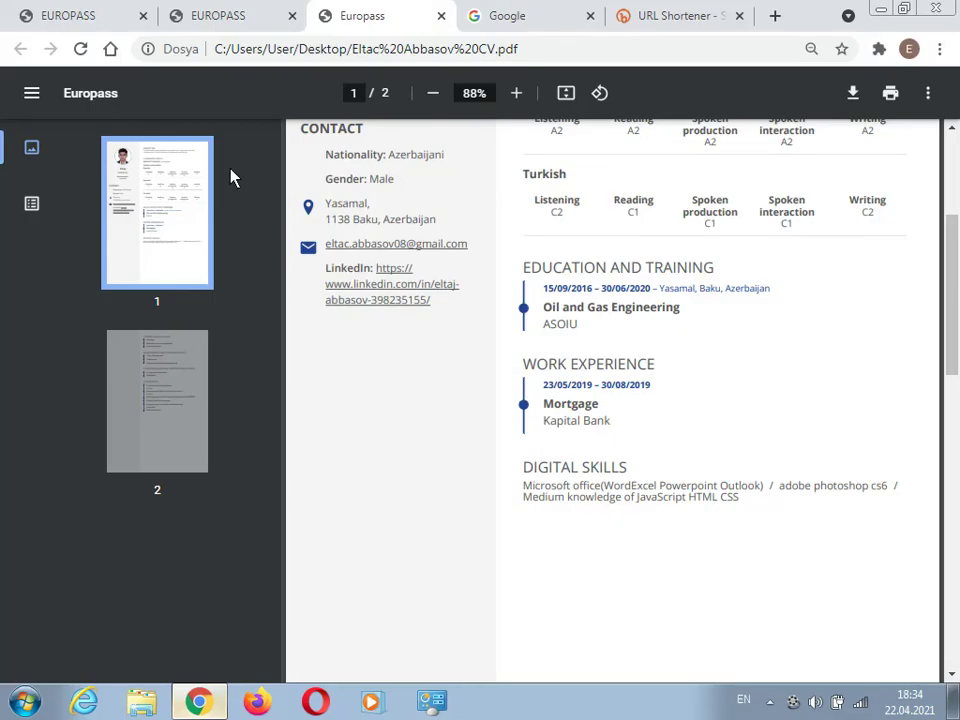
click(214, 12)
click(90, 12)
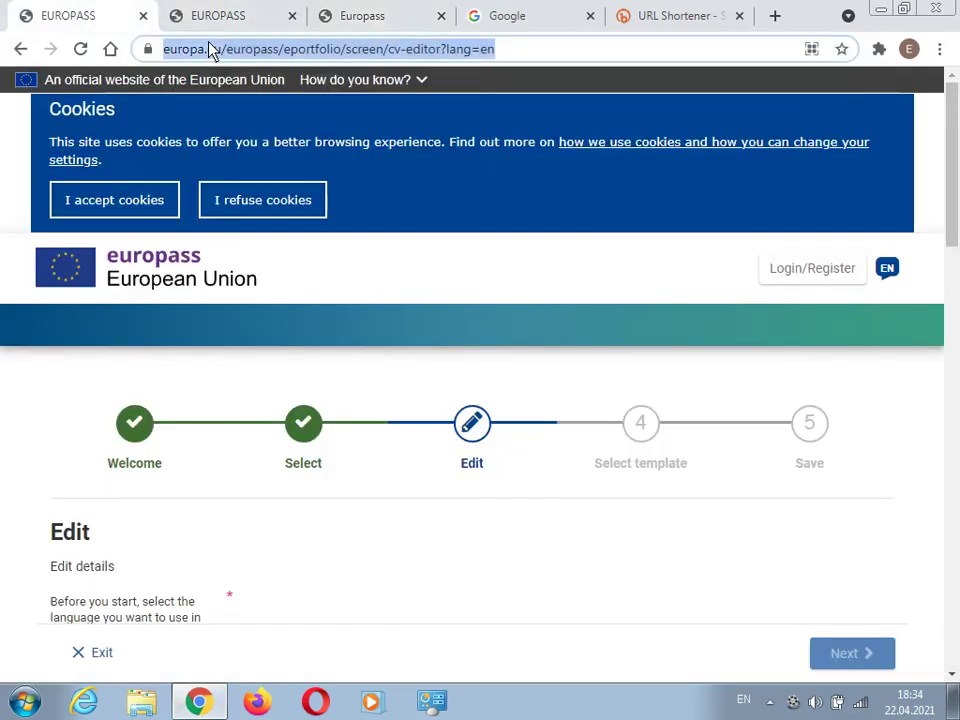
- Leave the unsaved page for google.com, search 'europass cv' and open the Create your Europass CV result
text(google.com)
key(Return)
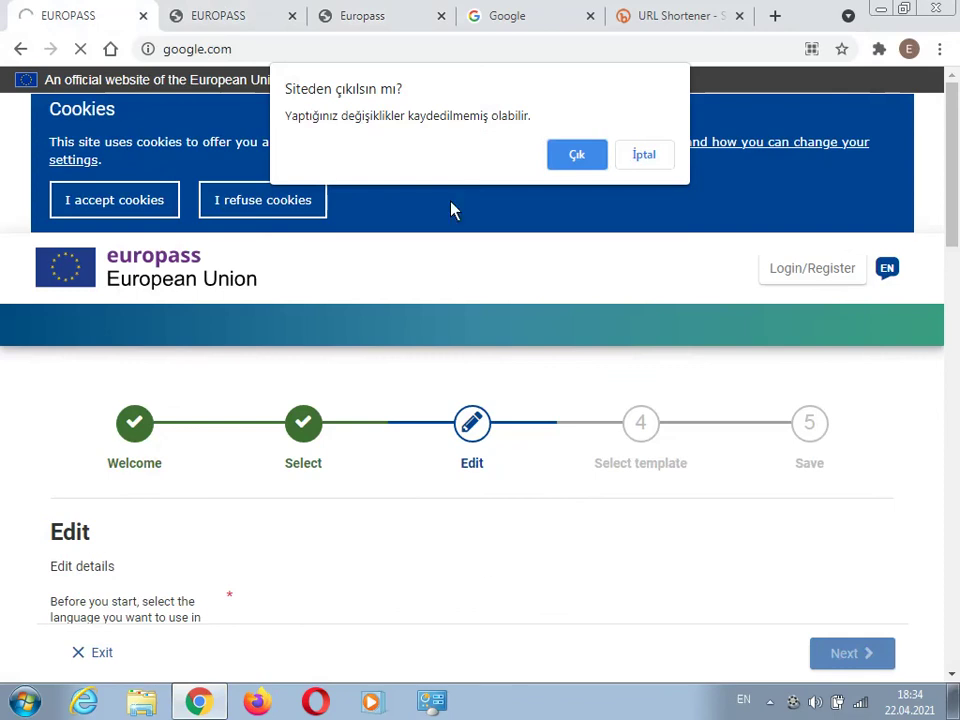
click(568, 155)
text(e)
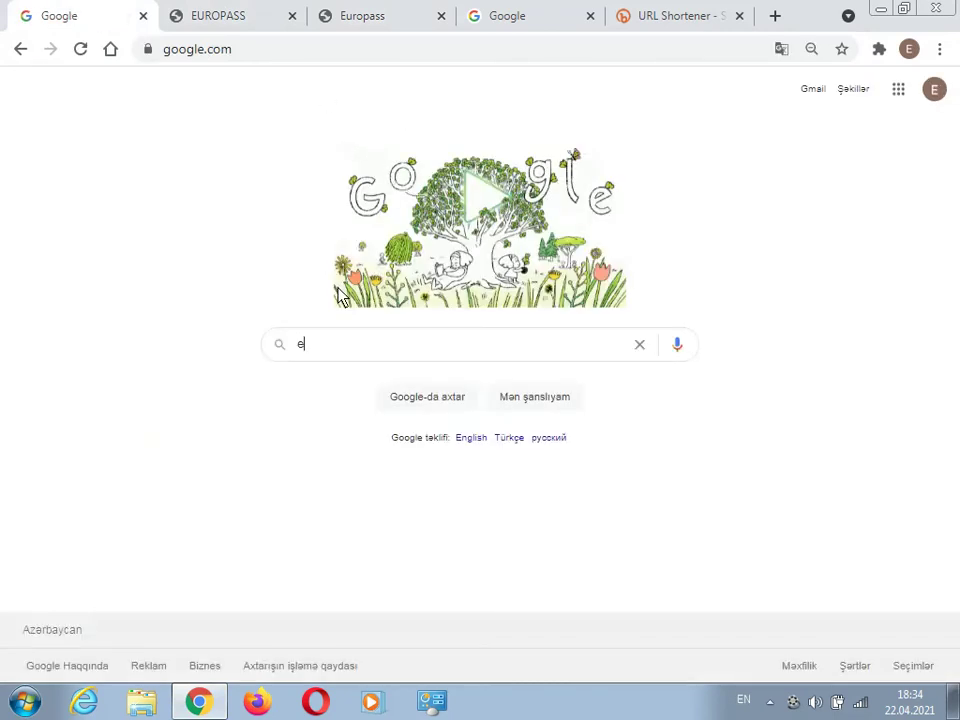
text(uro)
click(321, 378)
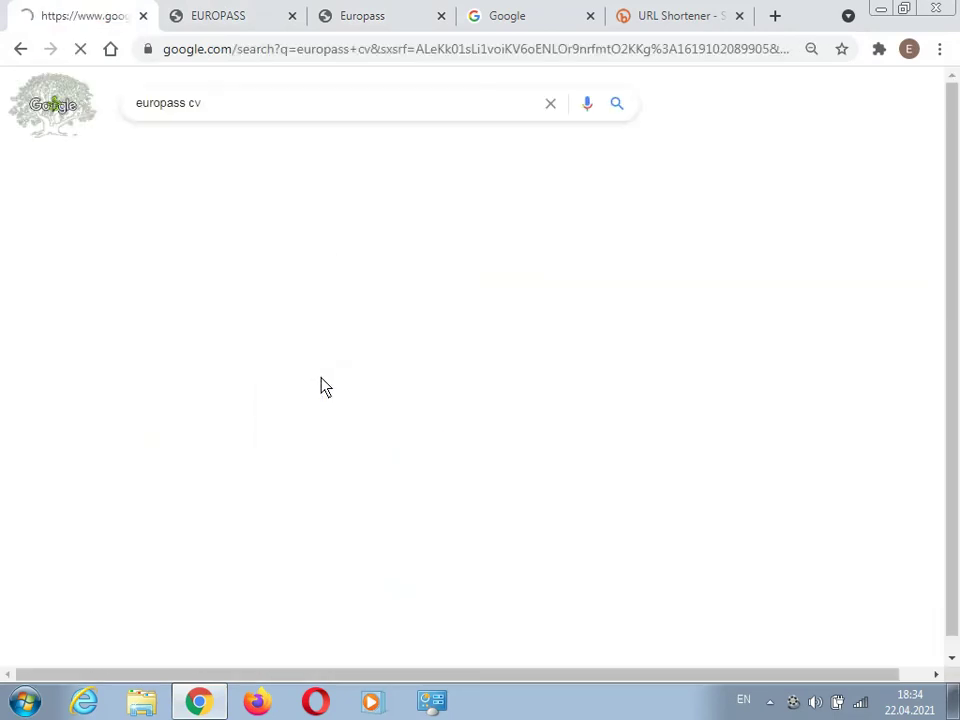
click(216, 240)
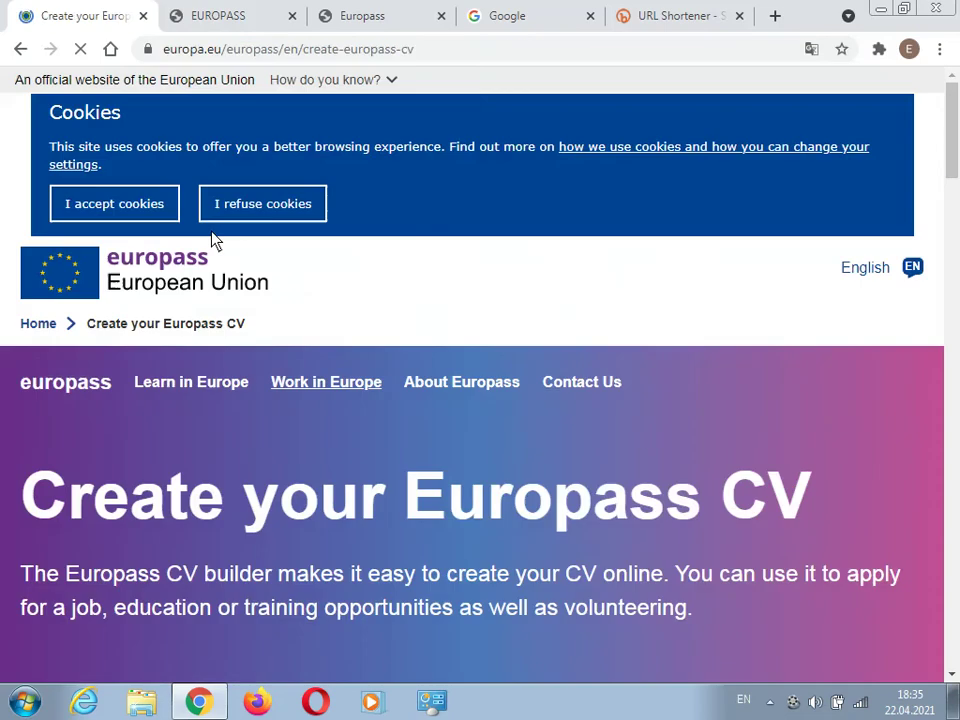
- Open the CV editor without a Europass profile, start a new CV, then minimize Chrome
scroll(750, 290, down, 3)
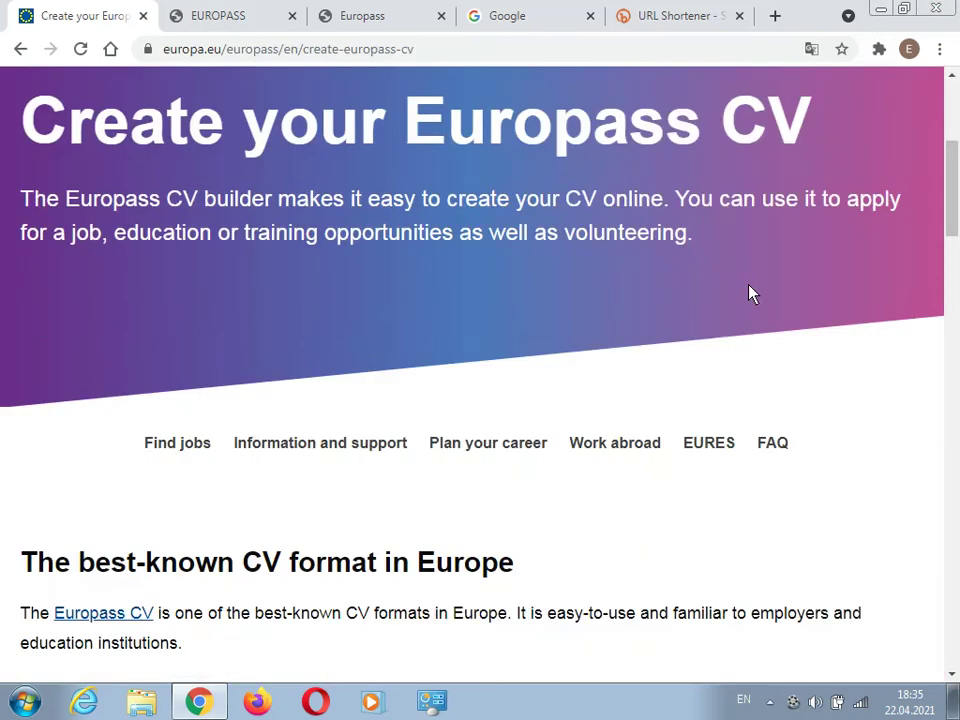
scroll(750, 293, down, 3)
click(124, 337)
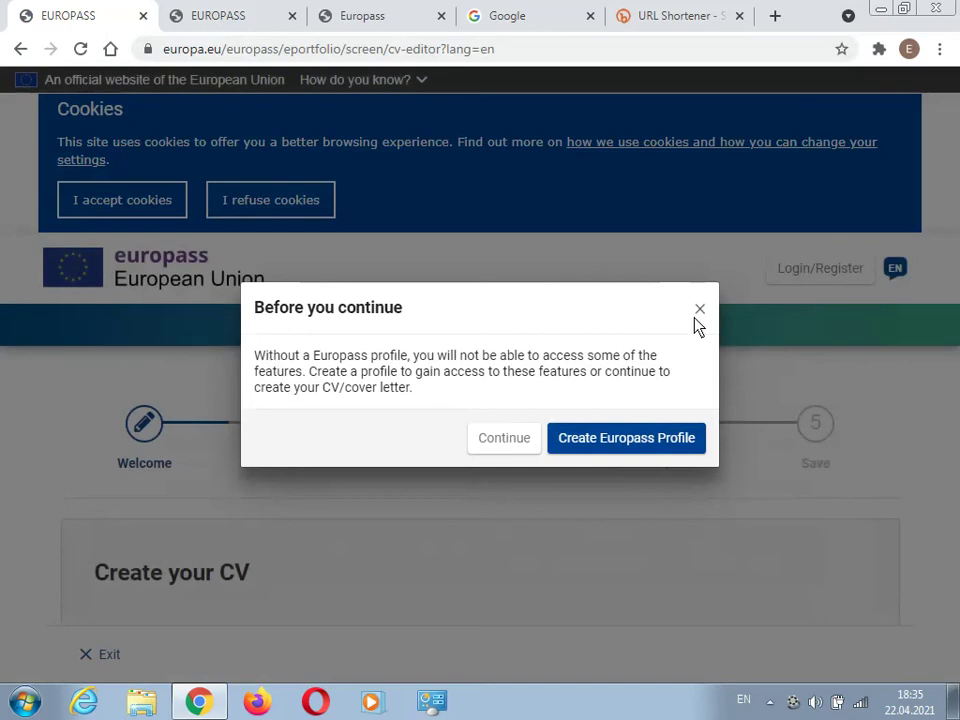
click(698, 312)
scroll(696, 336, down, 2)
click(752, 529)
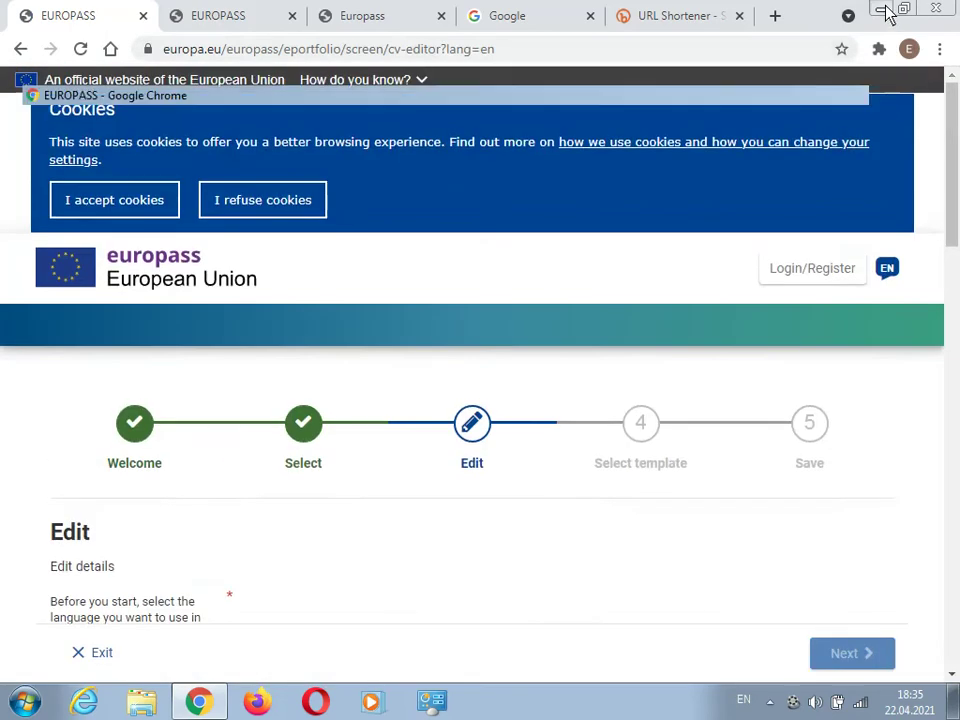
click(880, 9)
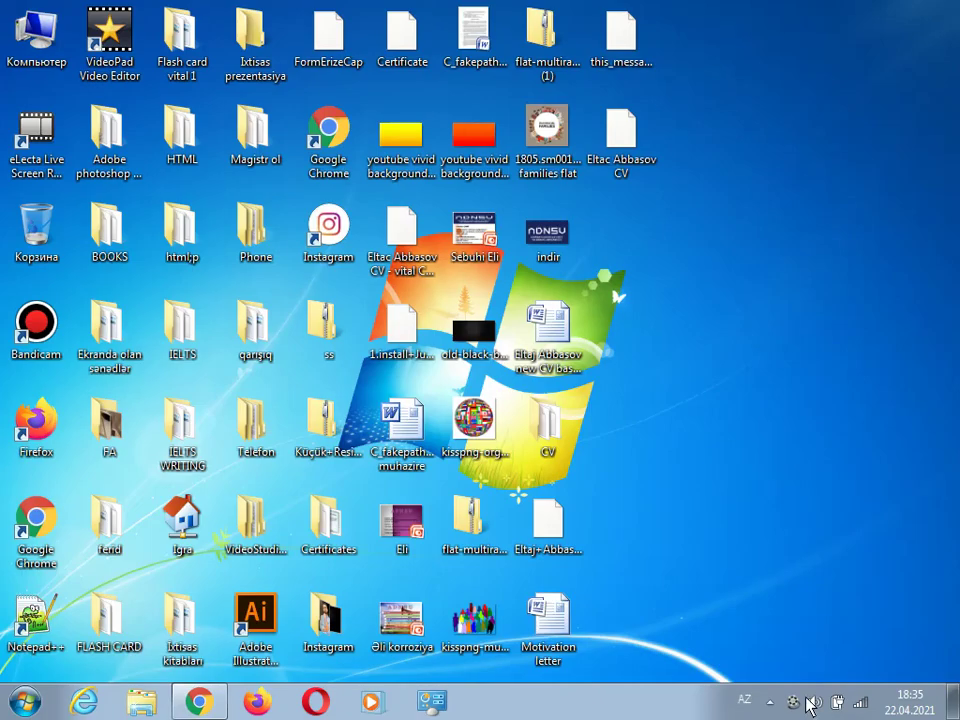